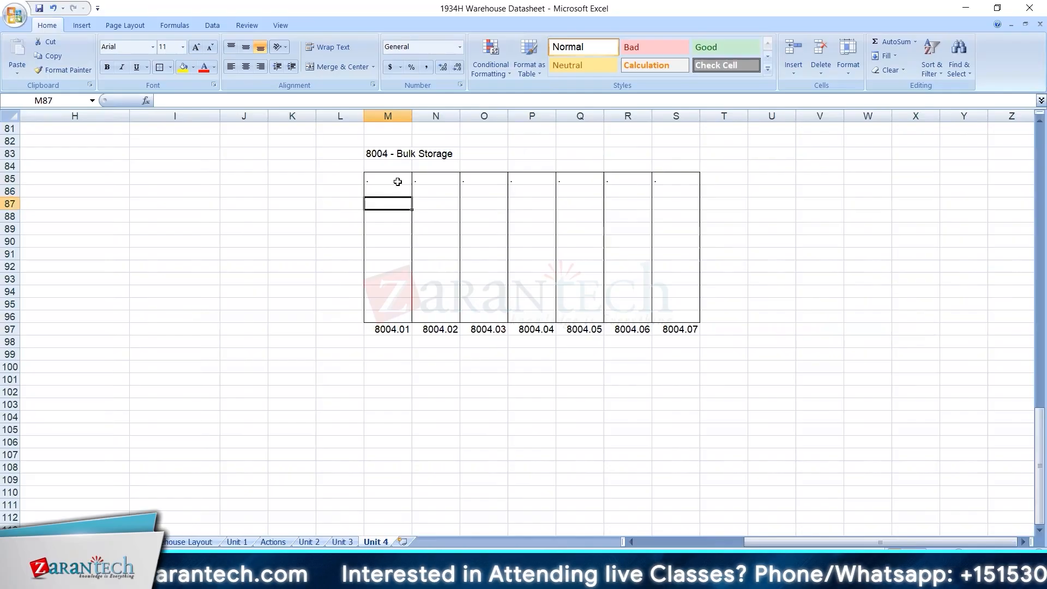
key("shift+Down")
key("shift+Down")
left_click(397, 182)
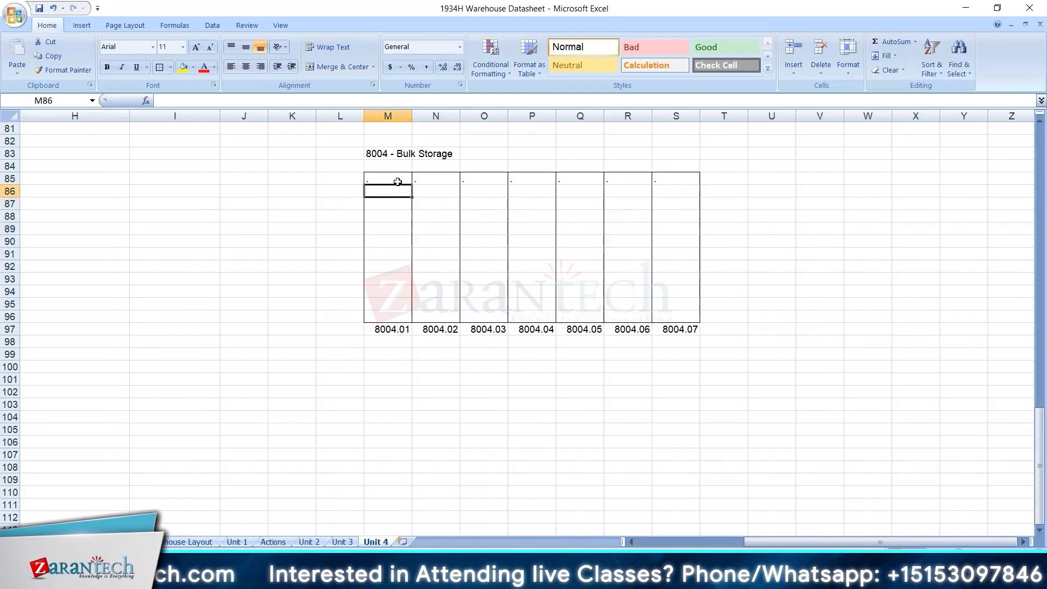
key("shift+Down")
key("shift+Down")
key("shift+Down")
key("shift+Down")
key("shift+Down")
key("shift+Down")
key("shift+Down")
key("shift+Down")
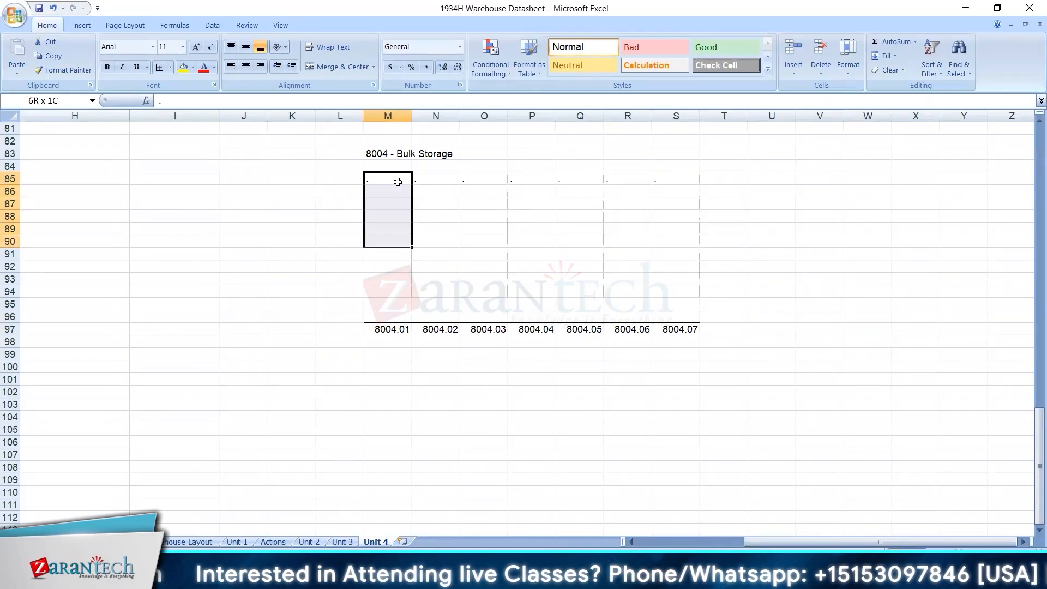
key("shift+Down")
key("shift+Down")
key("shift+Down")
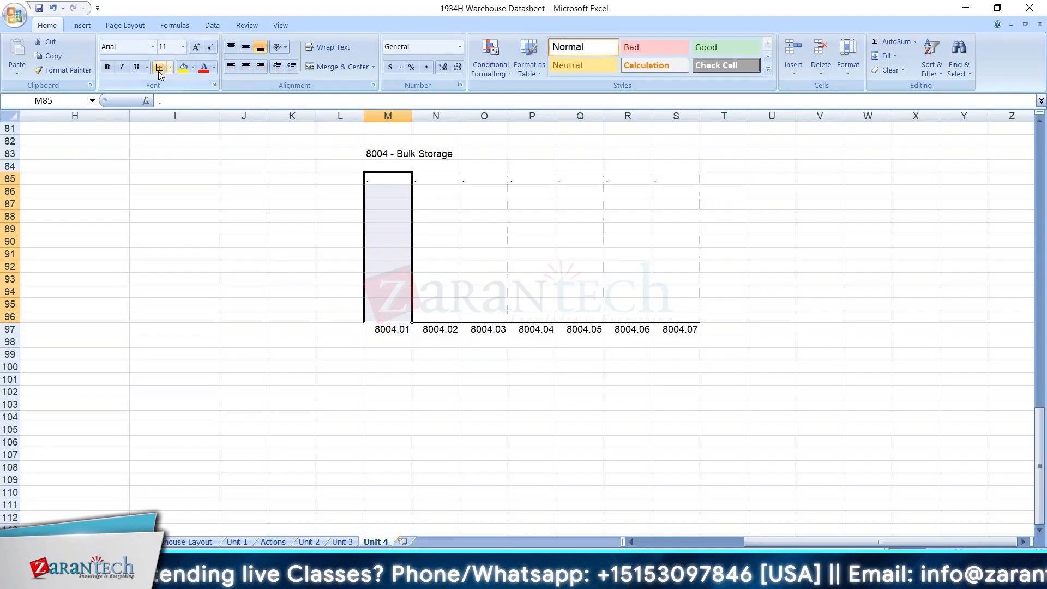
left_click(340, 141)
right_click(10, 229)
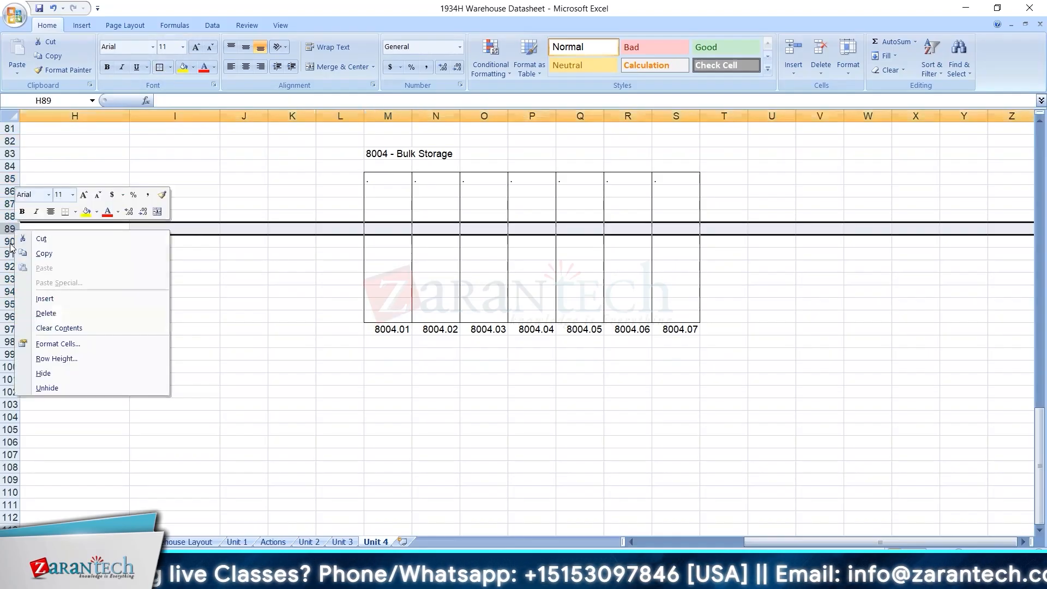
left_click(44, 254)
left_click(38, 241)
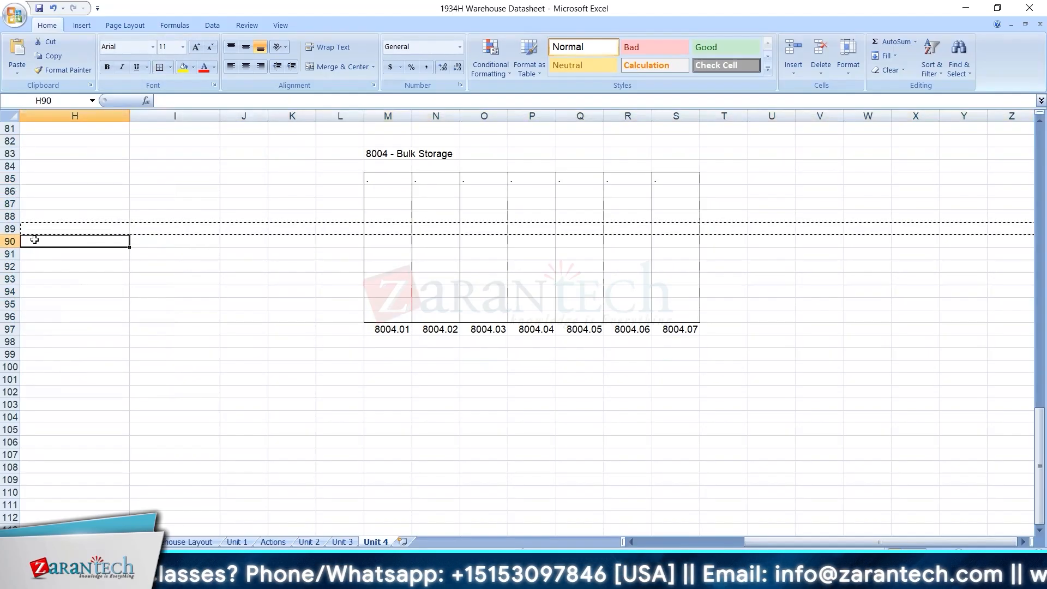
Delete rows 89 to 92 to shorten the 8004 - Bulk Storage grid.
right_click(14, 229)
left_click(224, 255)
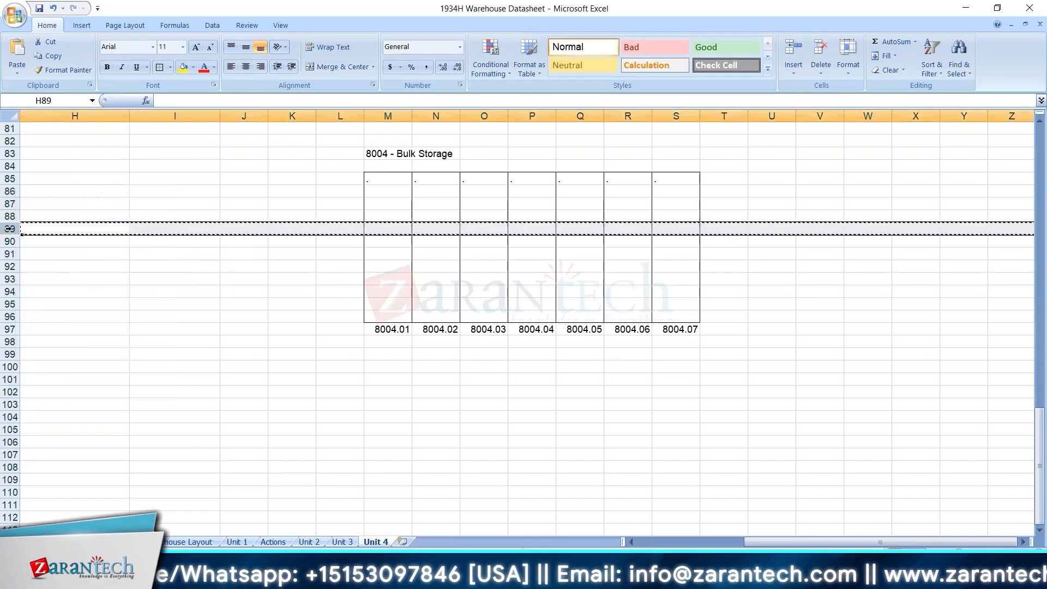
left_click_drag(10, 241, 10, 266)
right_click(6, 255)
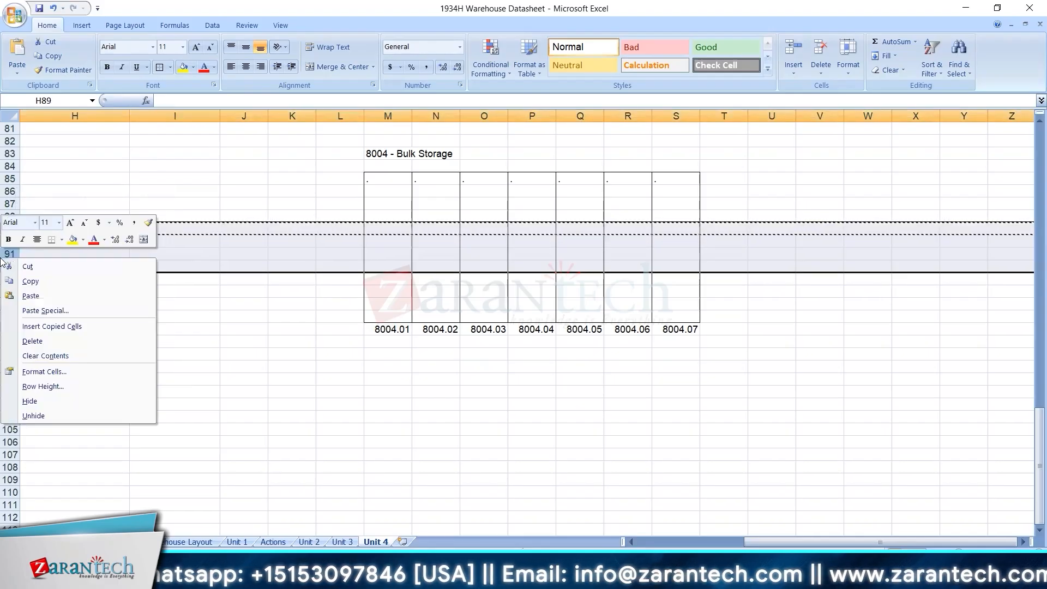
left_click(55, 342)
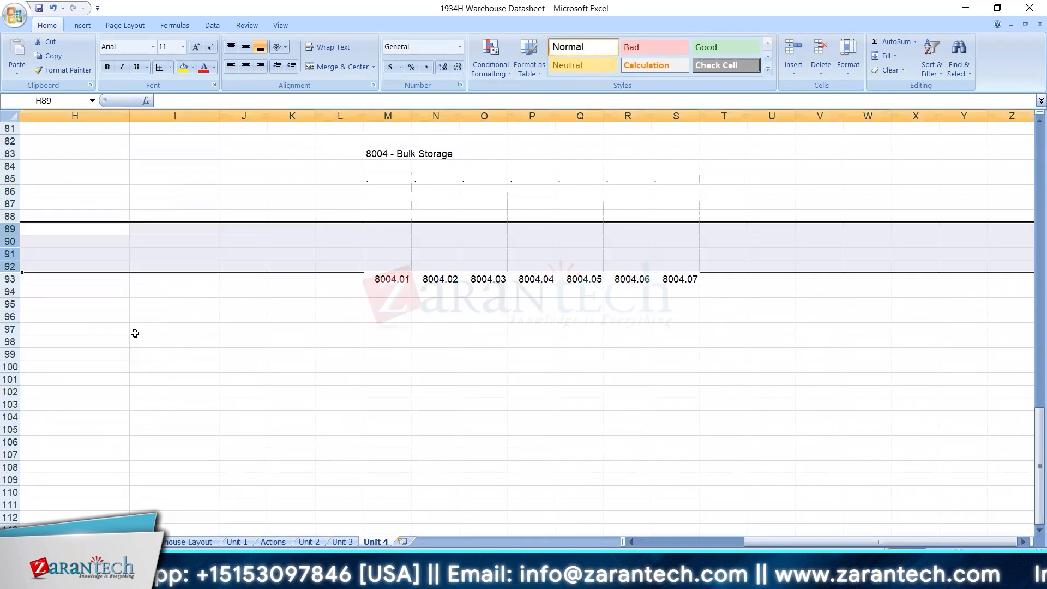
Apply all borders to cells M85 to M92 in the 8004.01 column of the bulk storage grid.
left_click(396, 184)
key("Down")
key("Down")
key("Down")
key("Down")
key("Down")
key("Down")
key("Down")
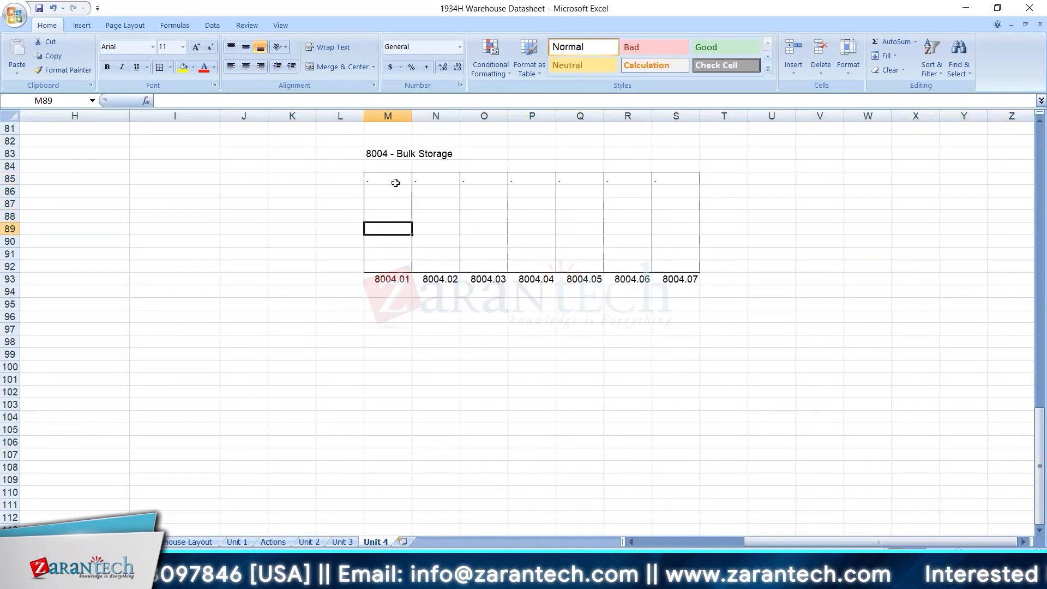
left_click_drag(395, 182, 388, 266)
left_click(170, 66)
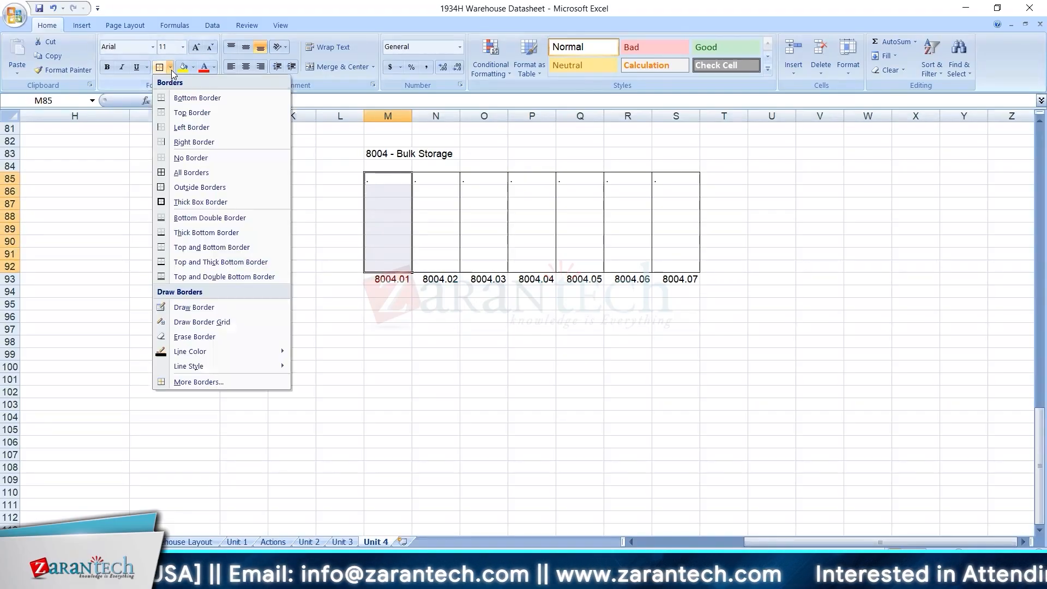
left_click(196, 172)
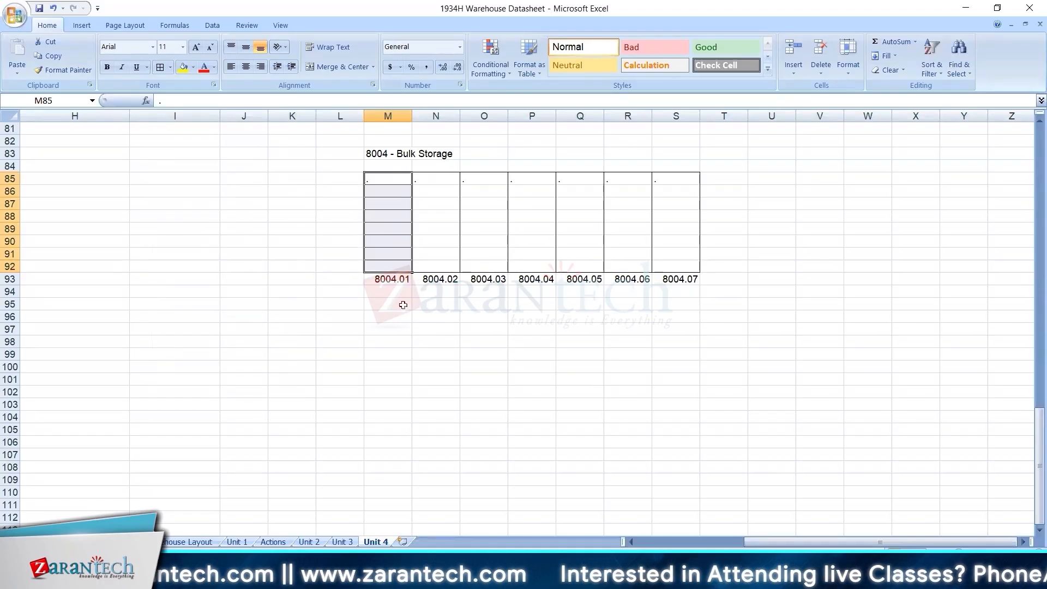
Enter the label "Top View" in cell O95 below the bulk storage grid.
left_click(477, 307)
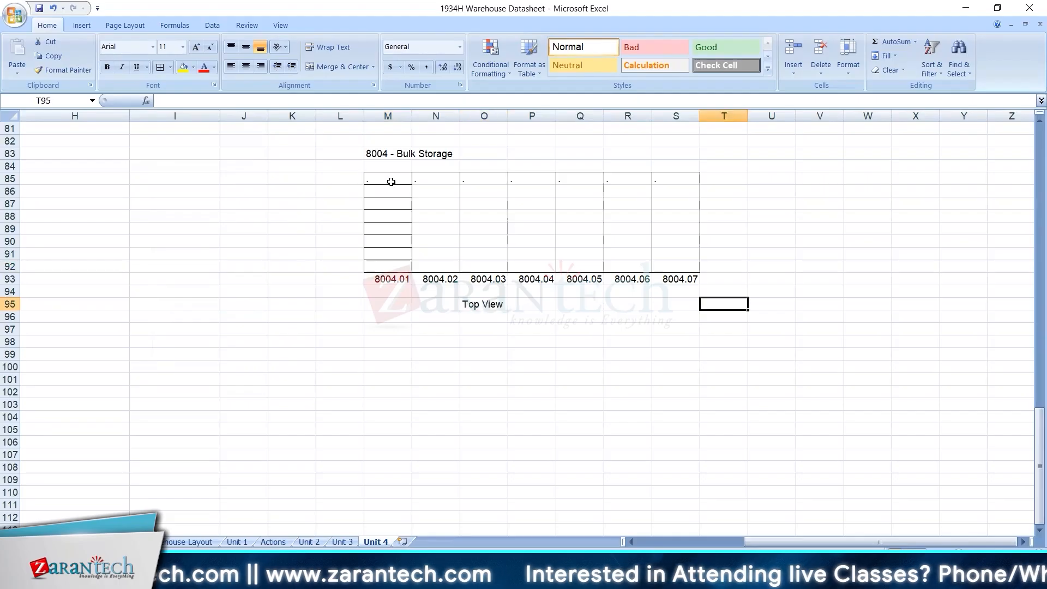
left_click(387, 184)
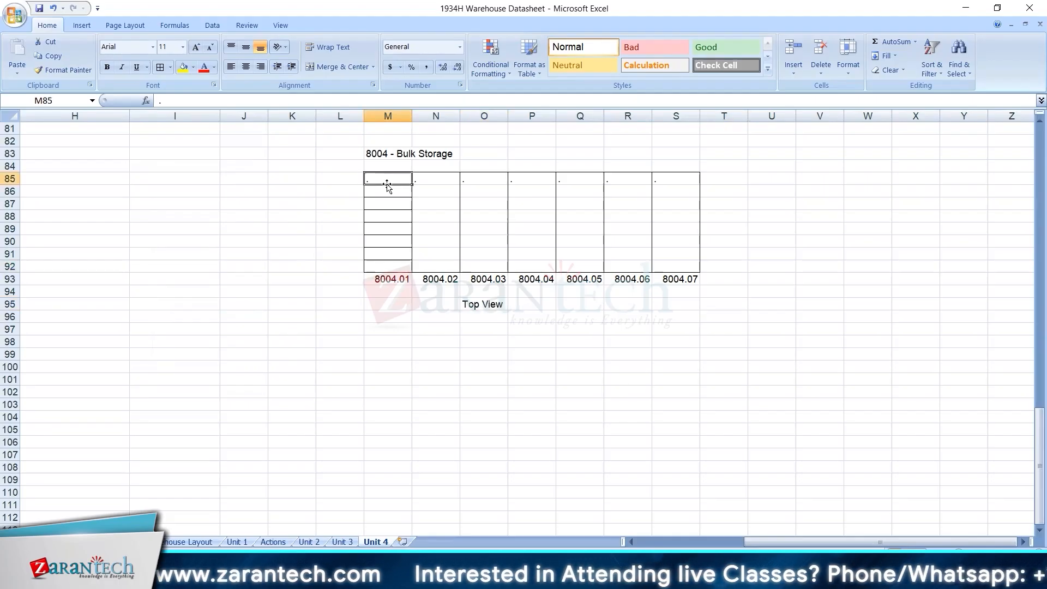
left_click(275, 251)
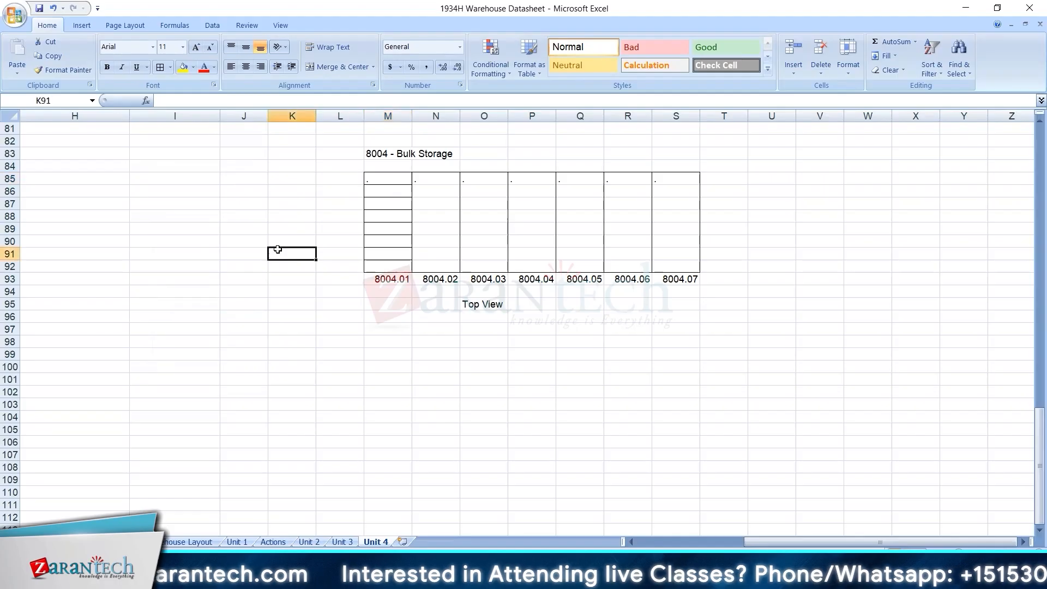
key("Left")
key("ctrl+Left")
left_click(205, 175)
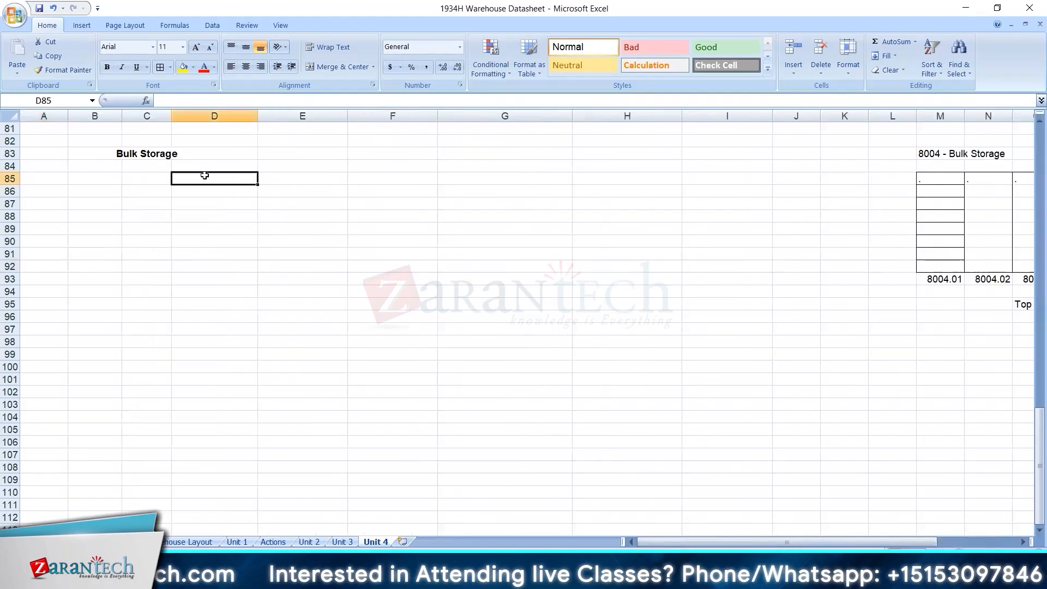
key("Right")
key("Right")
key("Right")
key("Right")
key("Right")
key("Right")
key("Right")
key("Right")
key("Right")
key("Right")
key("Right")
key("Right")
key("Right")
key("Right")
key("Right")
key("Right")
key("Right")
key("Right")
key("Right")
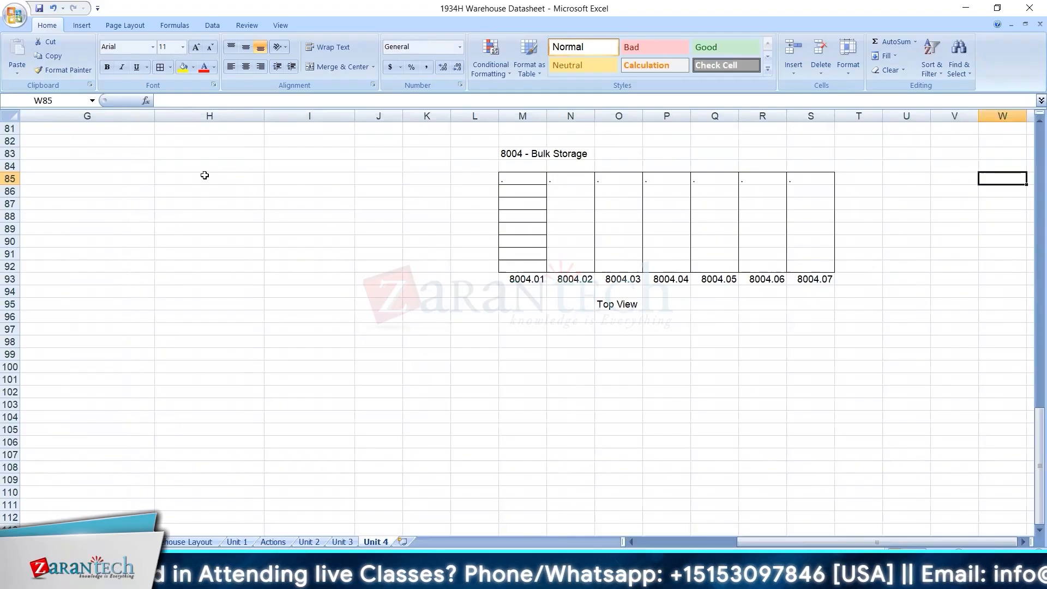
key("Right")
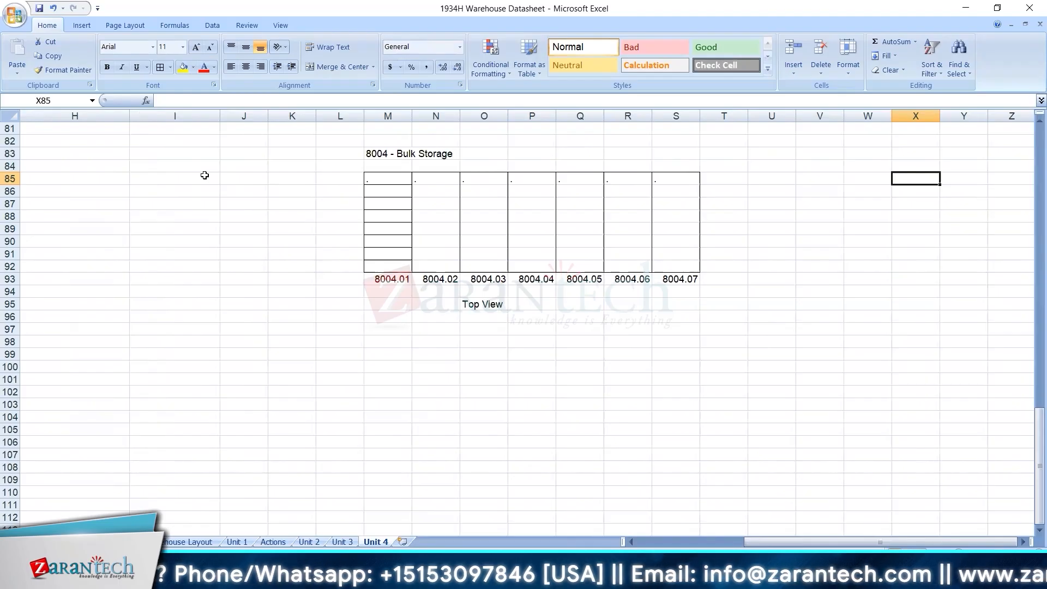
Enter E1 in every cell from M85 to M92 of the 8004.01 column and centre the entries.
left_click(393, 181)
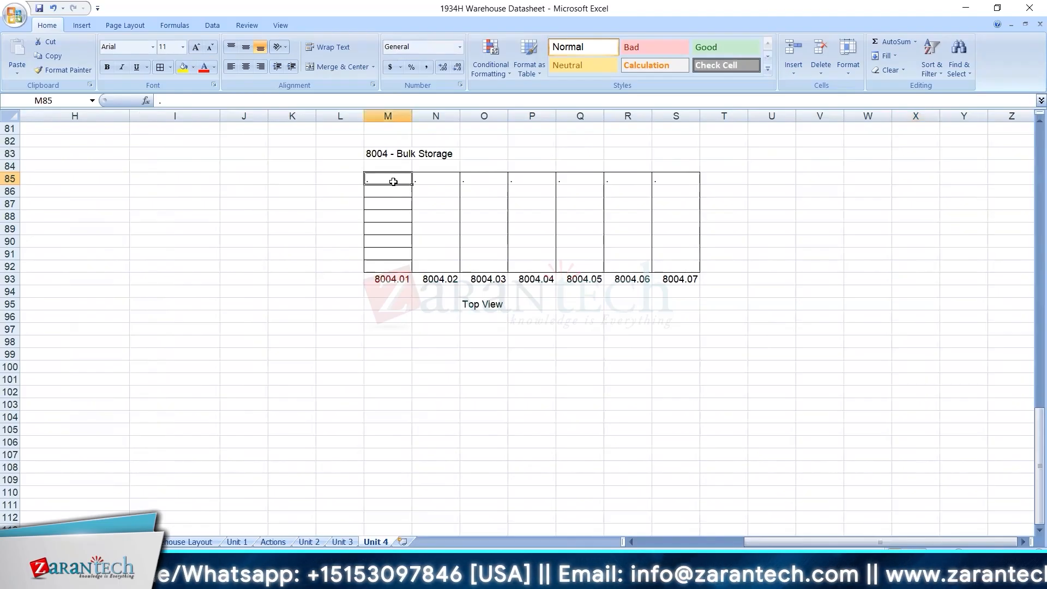
type("E1")
key("Return")
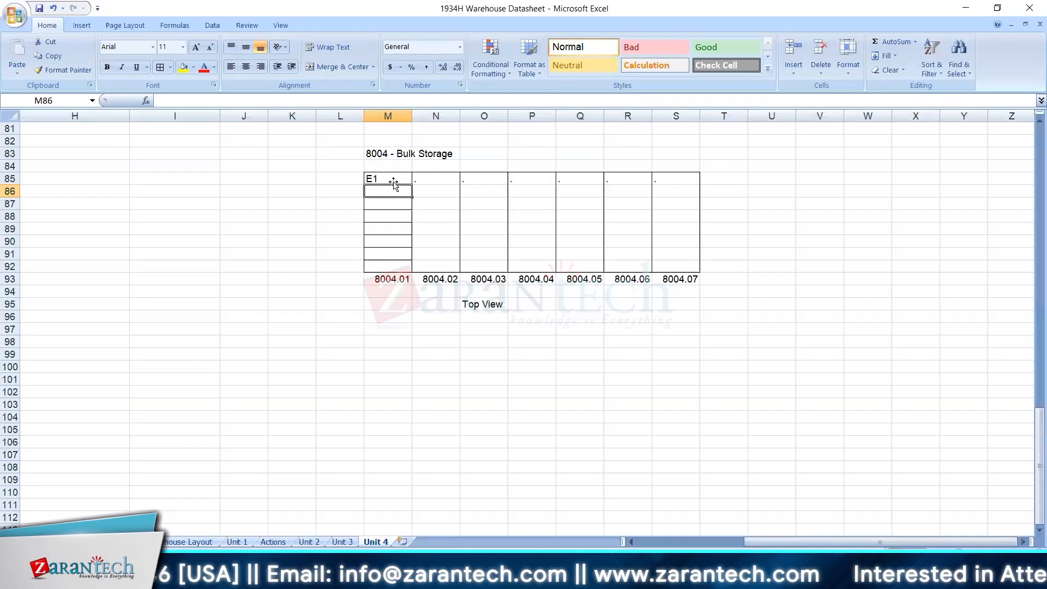
type("E1")
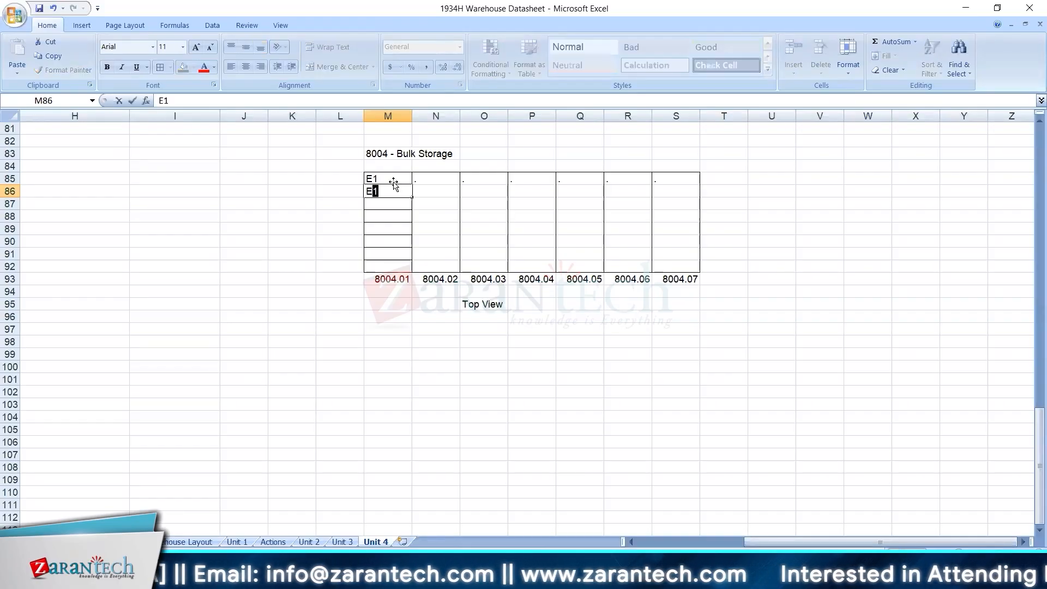
key("Return")
type("D")
key("BackSpace")
type("E1")
key("Return")
type("E1")
key("Return")
type("E1")
key("Return")
type("E1")
key("Return")
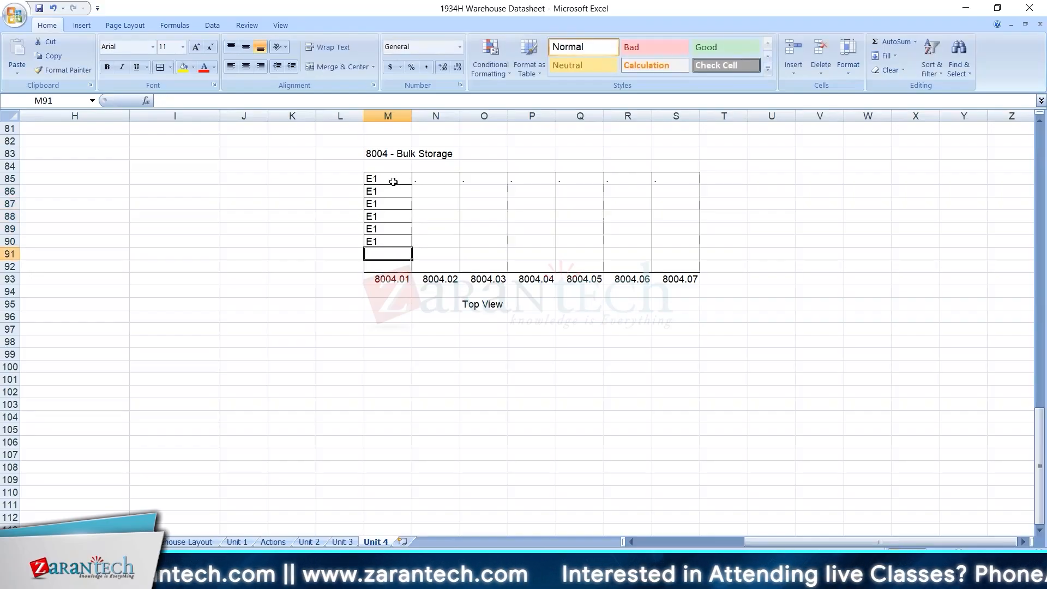
type("D")
key("BackSpace")
type("E1")
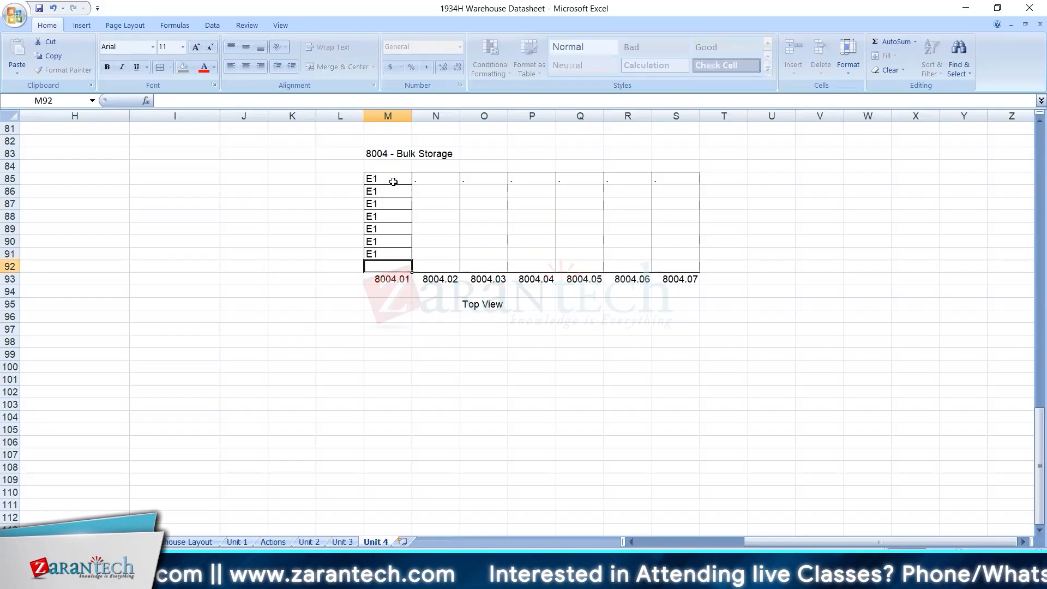
key("Return")
type("E1")
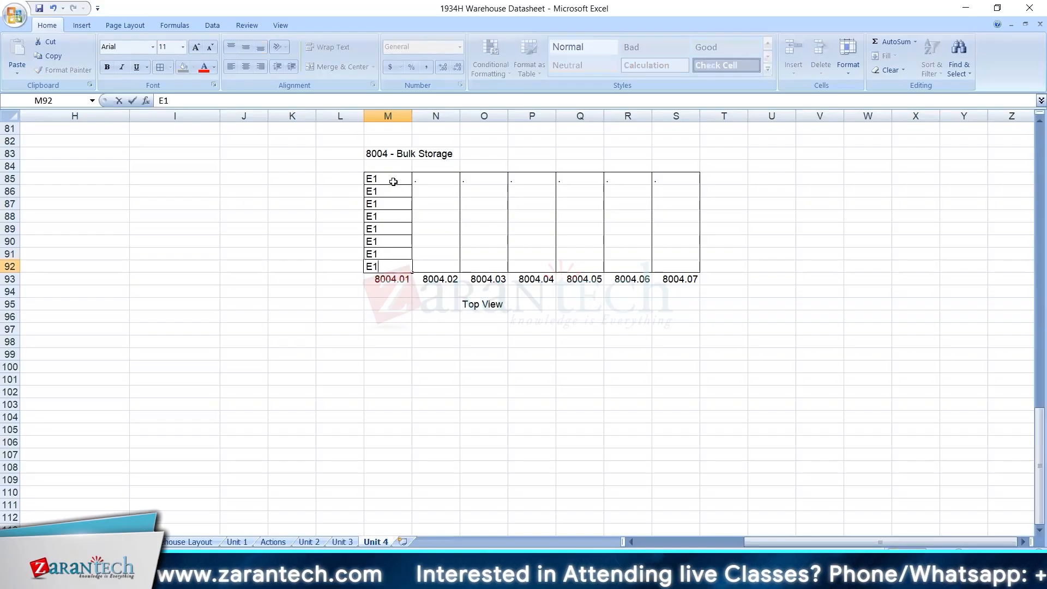
left_click_drag(398, 178, 392, 267)
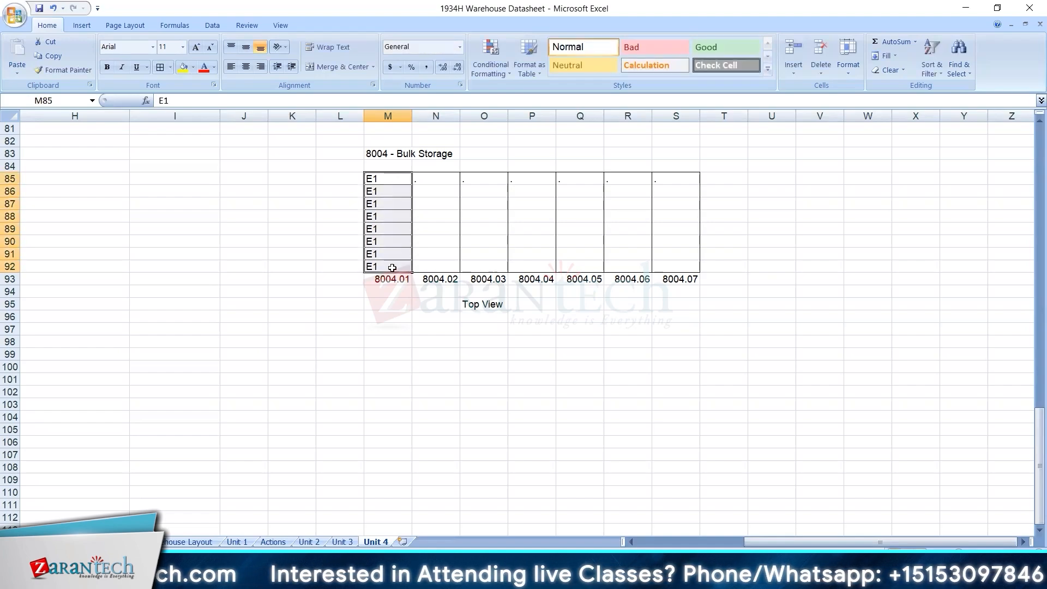
key("ctrl+e")
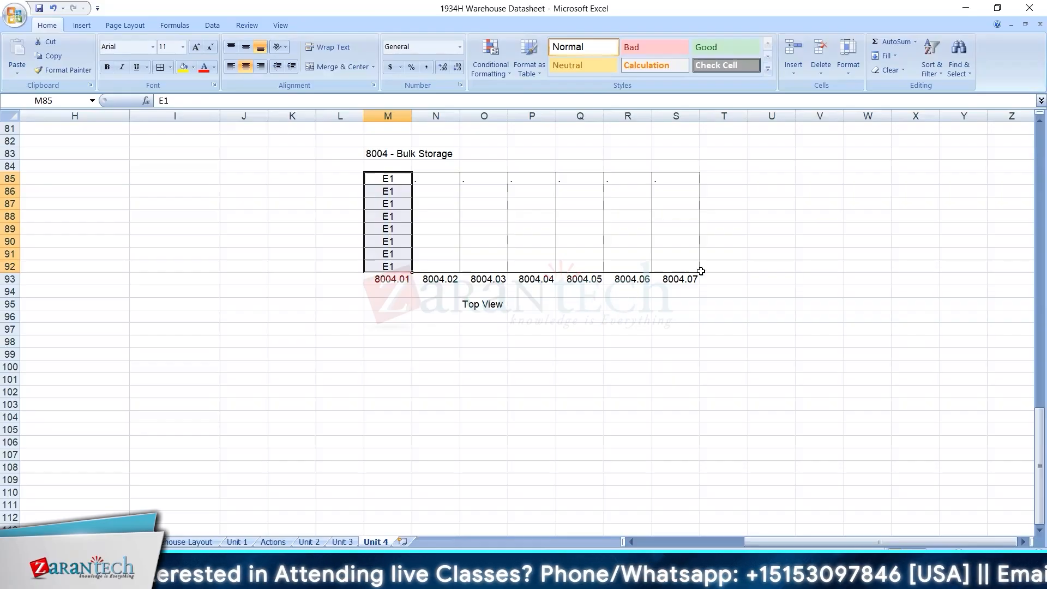
Enter the label "Side View" in cell W95 and apply all borders to cells W85 to Y92 above it.
left_click(860, 288)
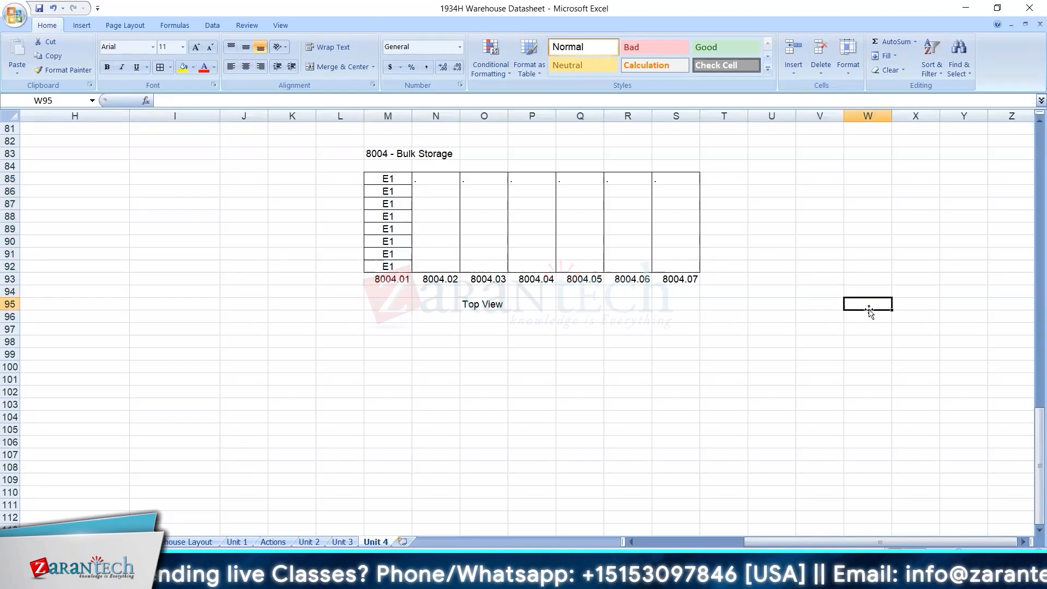
left_click_drag(867, 178, 963, 266)
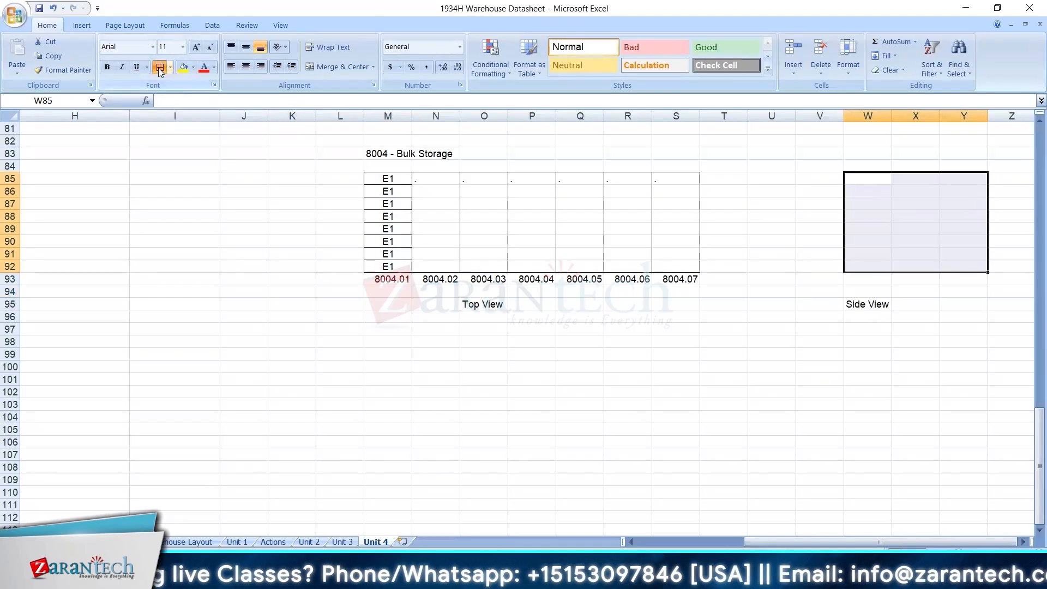
left_click(160, 68)
left_click(926, 278)
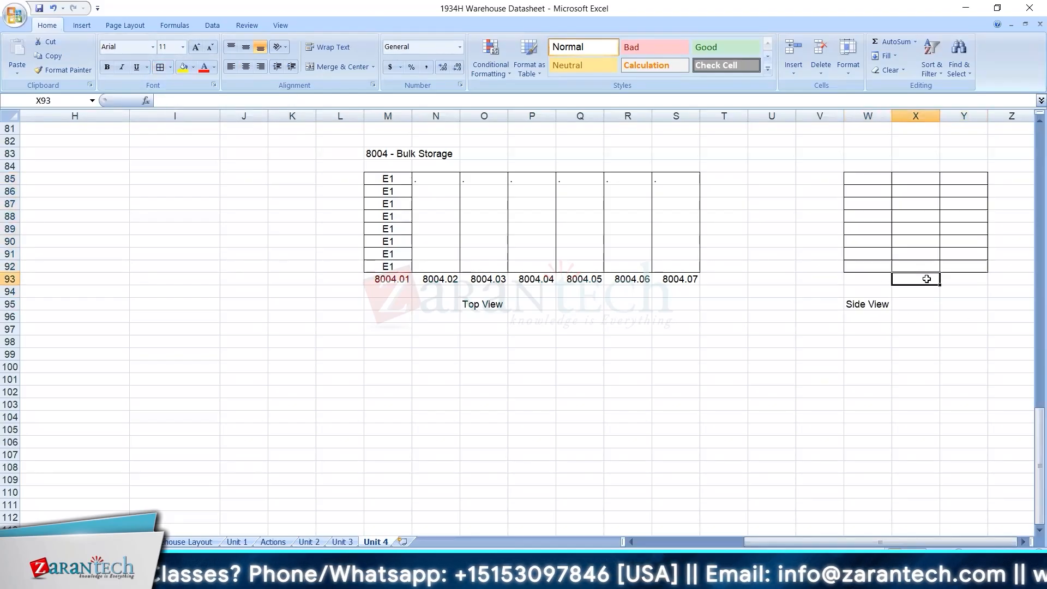
double_click(300, 218)
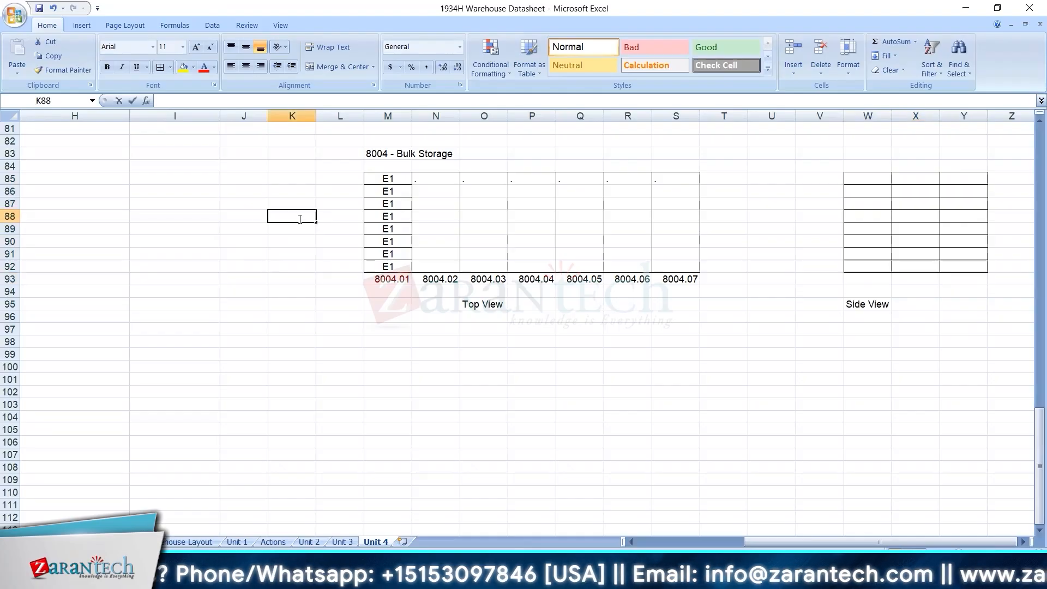
key("Tab")
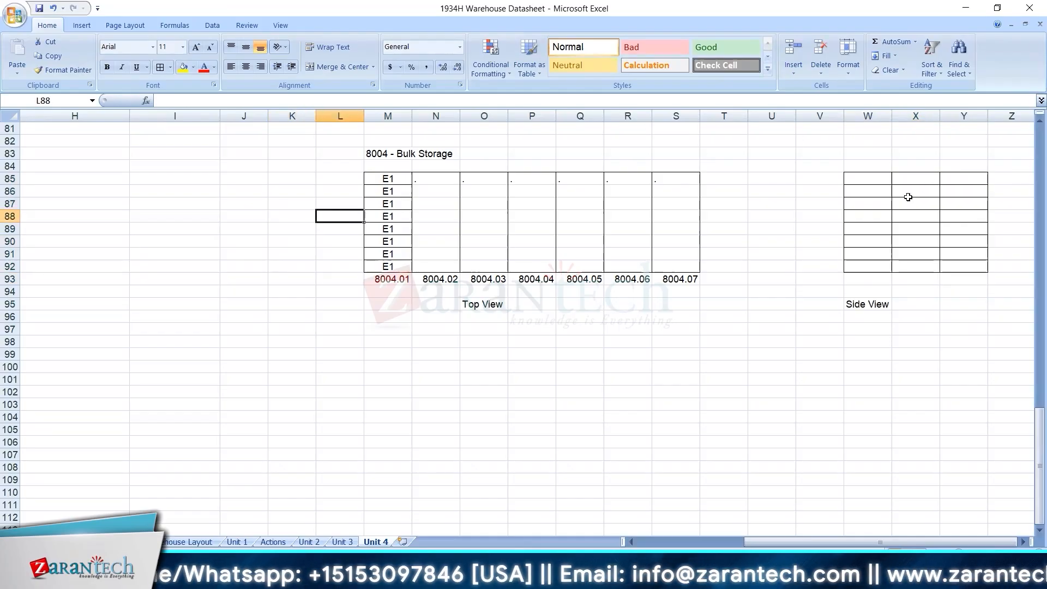
left_click_drag(874, 180, 965, 270)
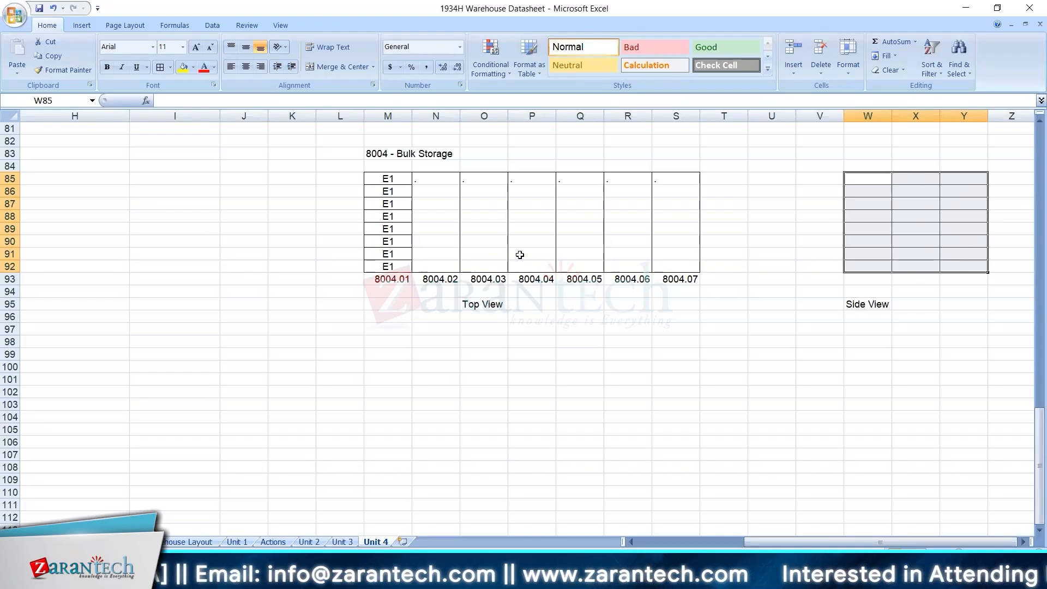
left_click_drag(387, 178, 402, 266)
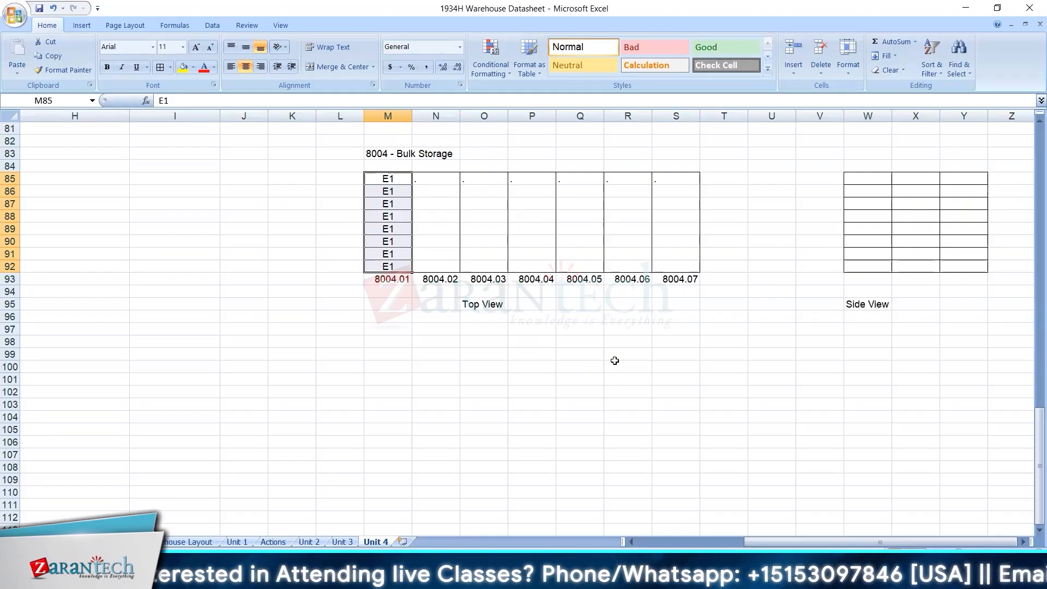
Enter the heading "Bulk Structure" in cell M99 below the top view grid.
left_click(397, 354)
type("B")
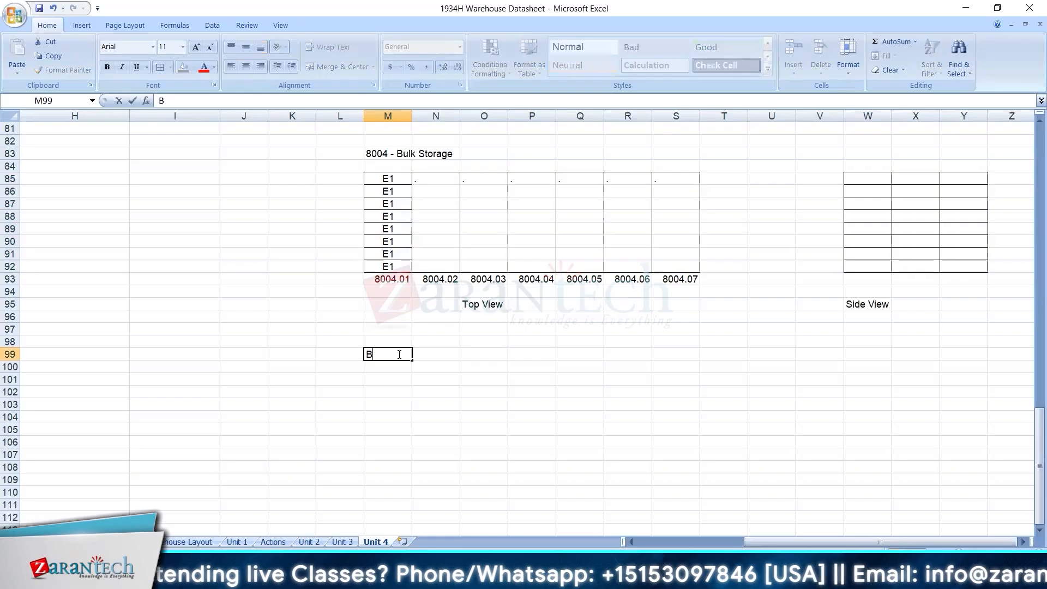
type("ulk Stor")
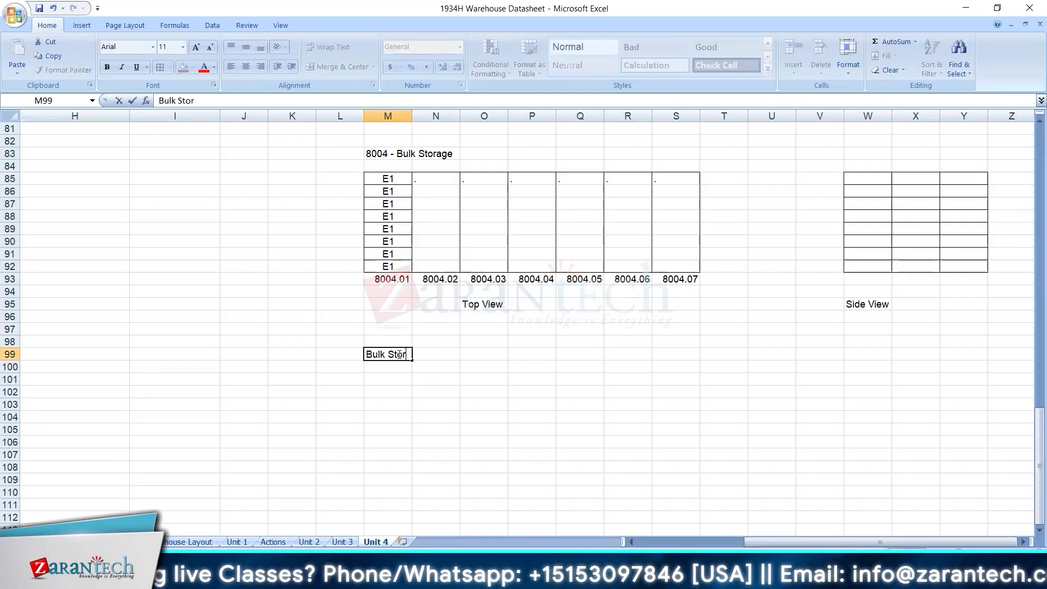
key("BackSpace")
key("BackSpace")
type("ructure")
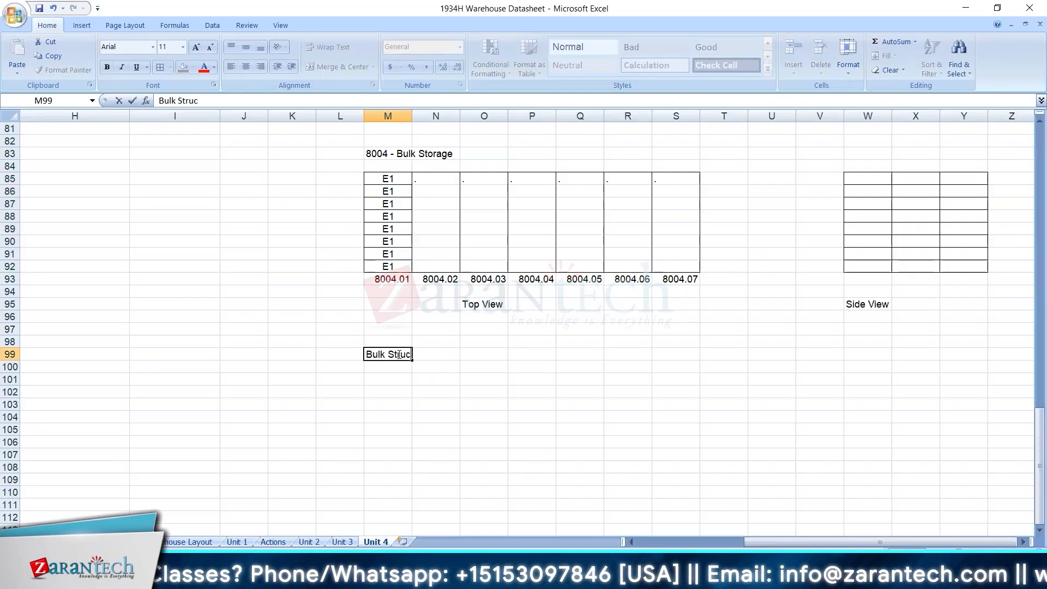
key("Return")
key("Return")
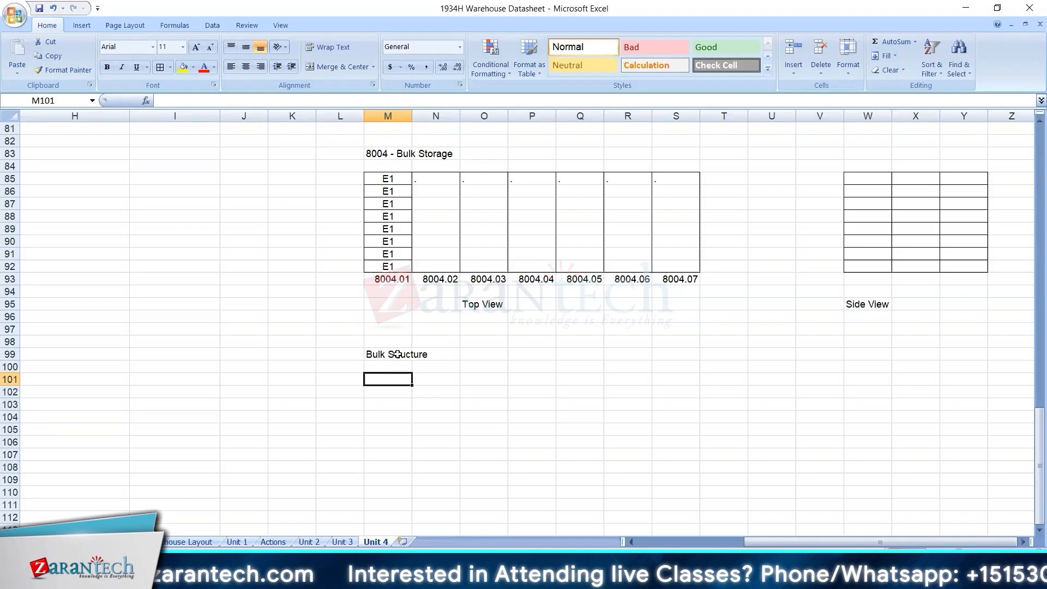
Enter the column headings "HU Type" and "Bin Type" in cells M101 and N101 below the Bulk Structure heading.
left_click(397, 354)
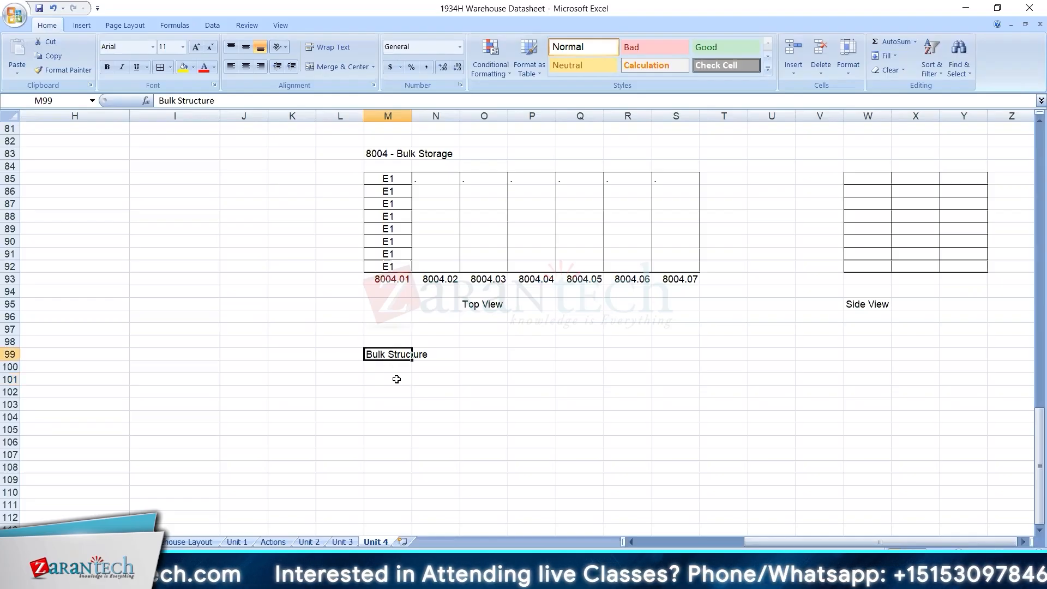
left_click(396, 379)
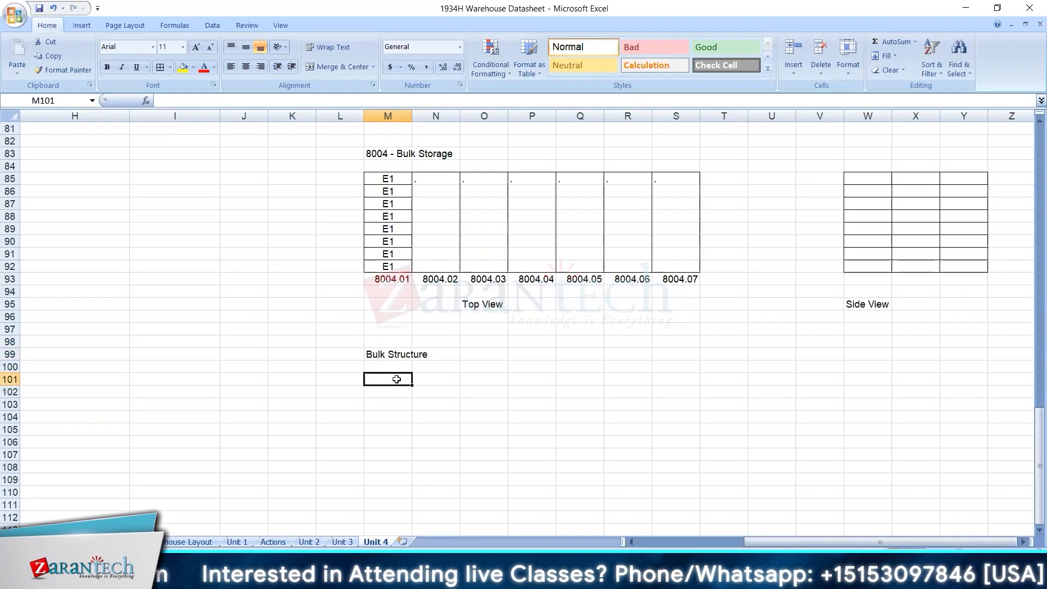
type("HU")
key("Tab")
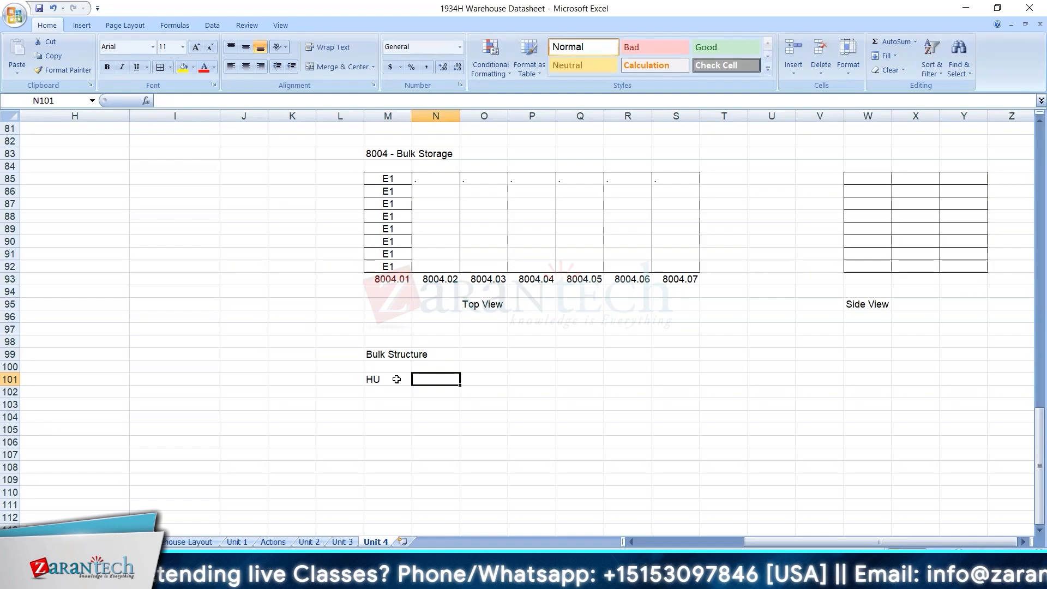
double_click(396, 379)
type("Type")
key("Tab")
type("Bin Type")
key("Tab")
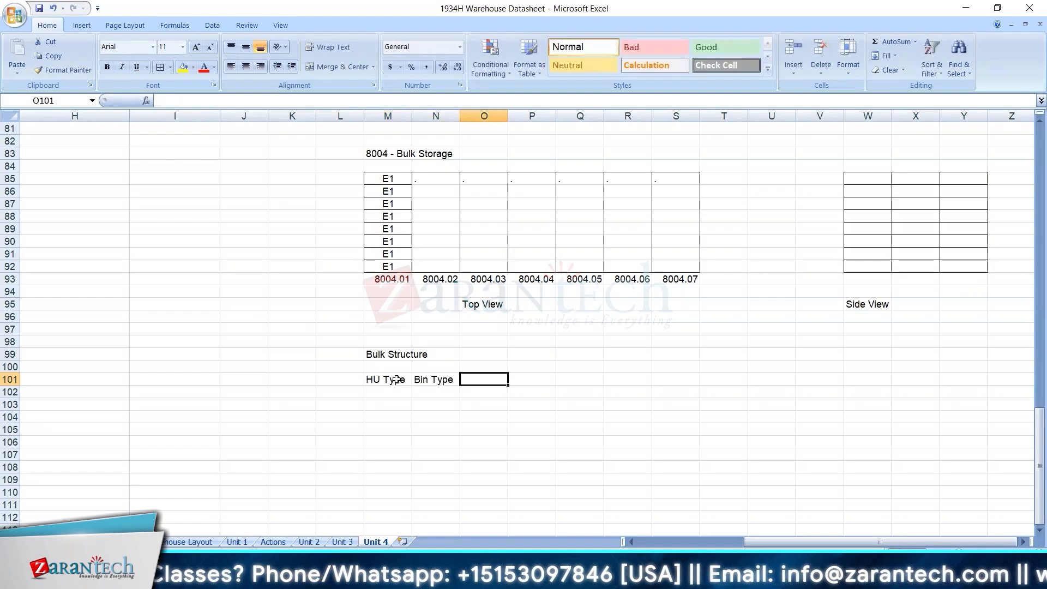
Add the headings "BSI", "Stack" and "Height" in cells O101 to Q101.
type("BSI")
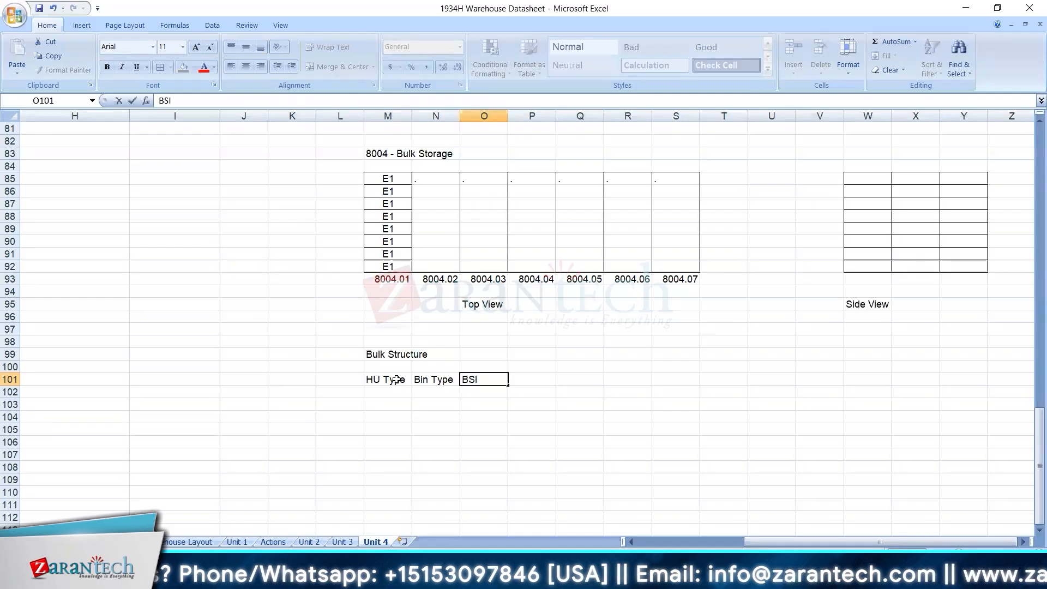
key("Tab")
type("Stack")
key("Tab")
type("Height")
key("Tab")
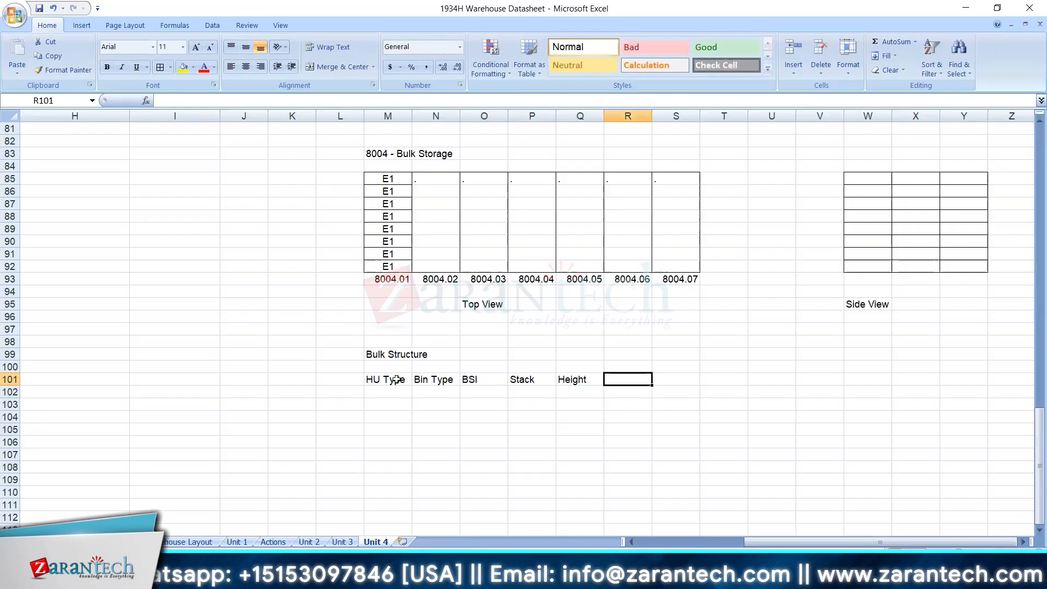
Enter the heading "Max No. of Hus" in cell R101 and autofit column R to it.
type("Max No")
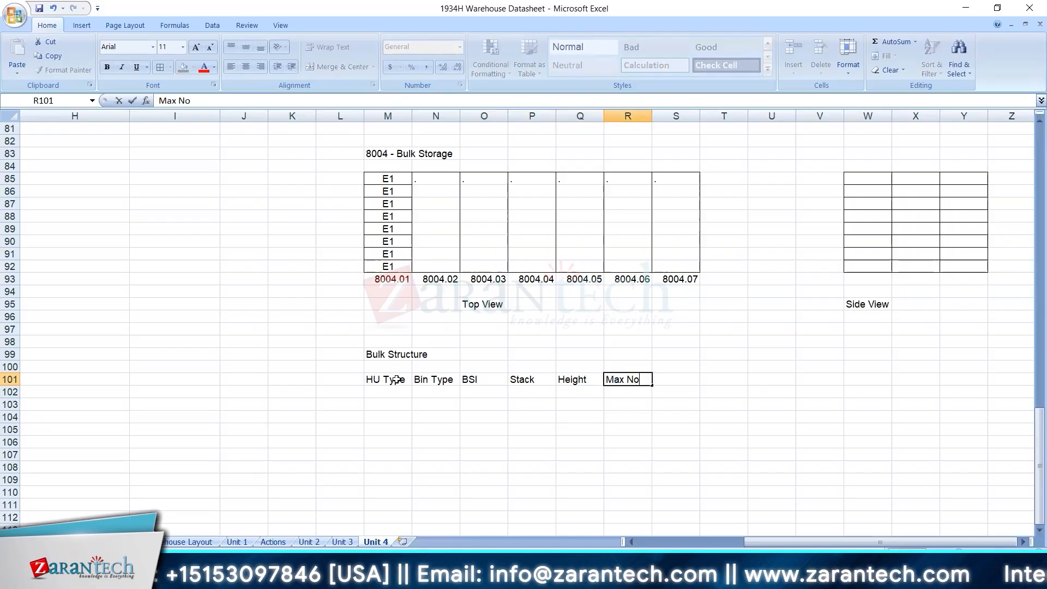
type(". of Hus")
key("Return")
left_click(641, 390)
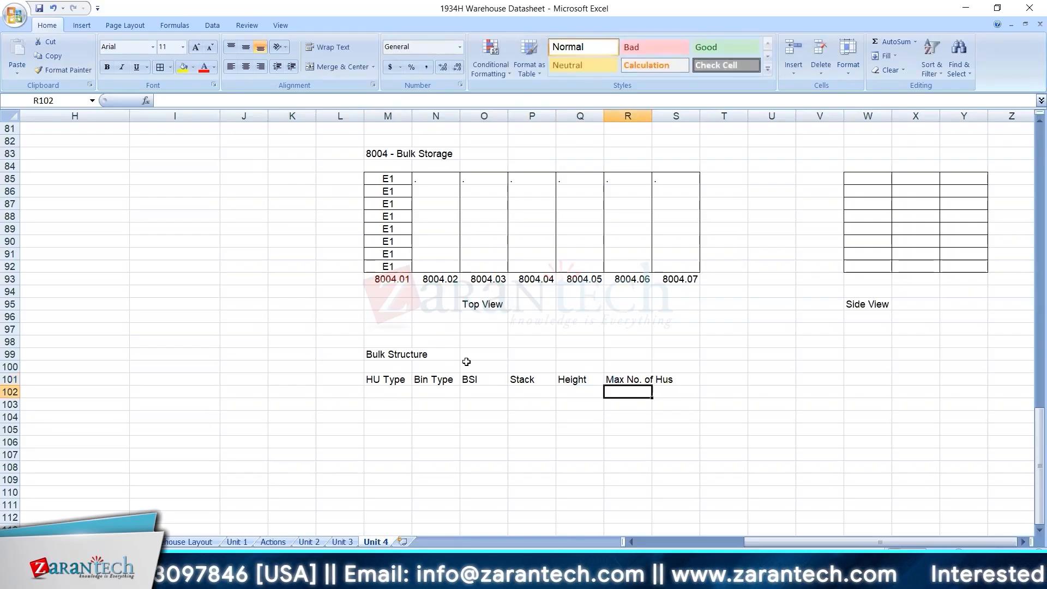
double_click(652, 115)
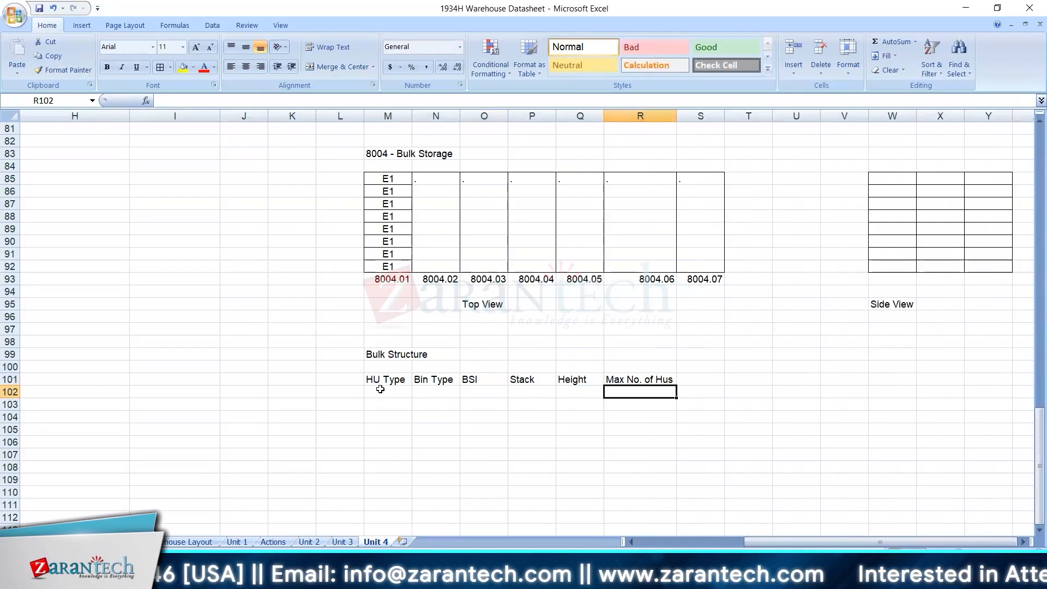
Enter the HU type E1 in cell M102 of the Bulk Structure table.
left_click(380, 389)
type("E1")
key("Tab")
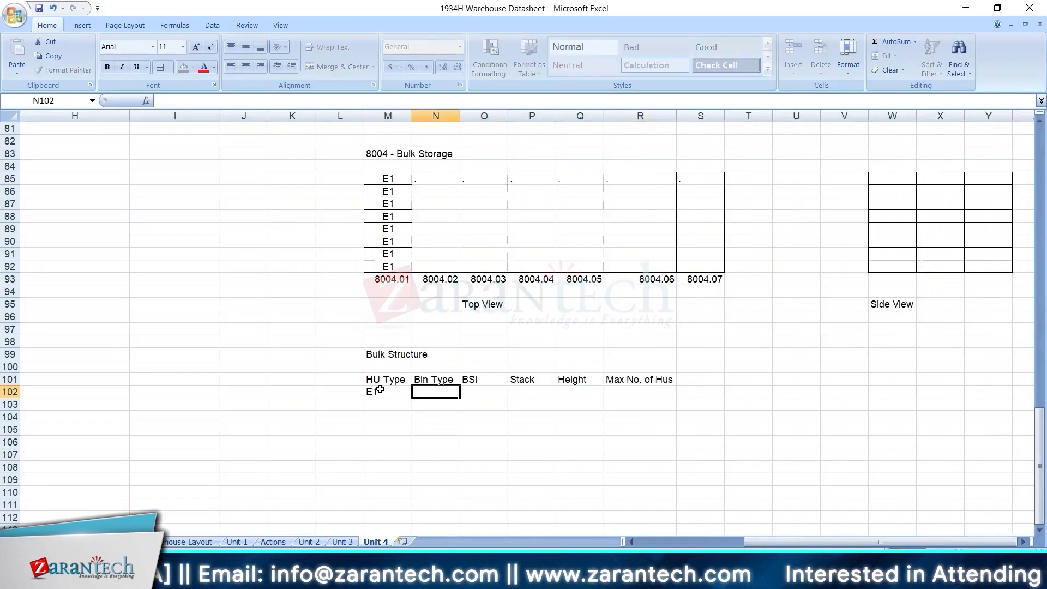
left_click(380, 390)
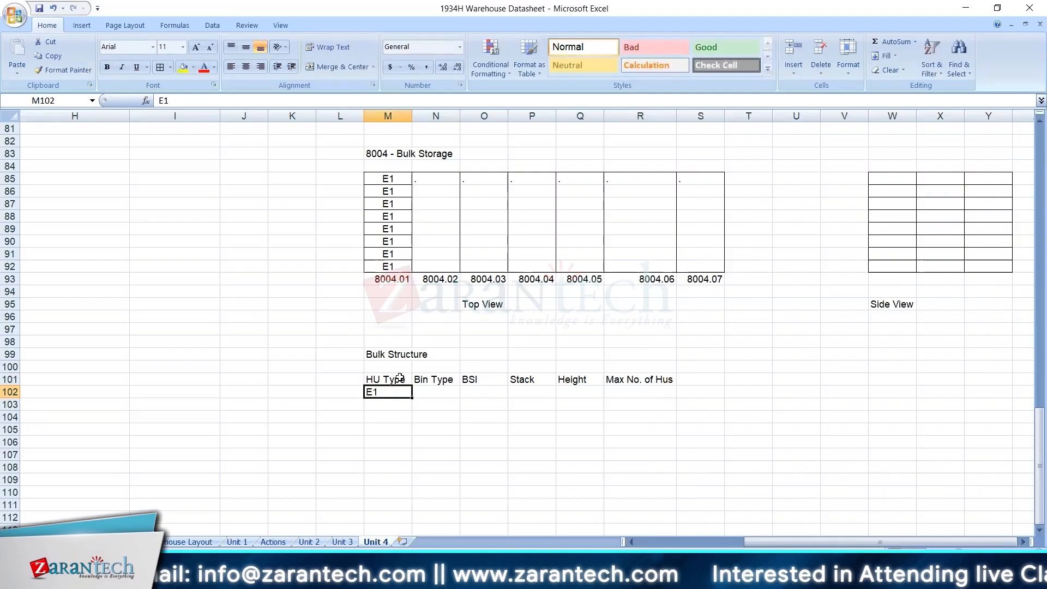
left_click(417, 390)
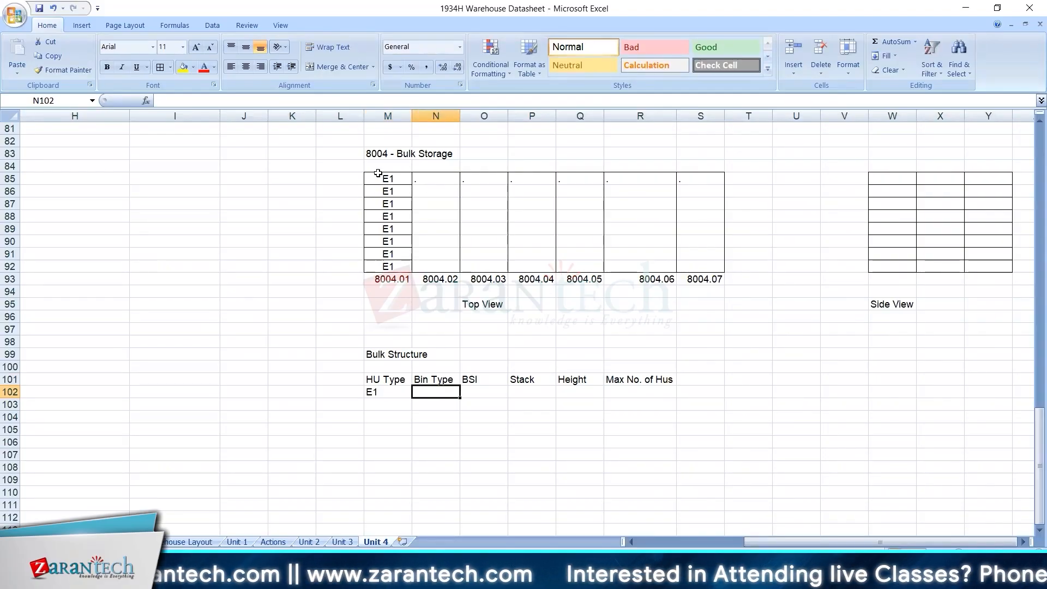
Enter the bin type B001 in cells M84 to P84 above the first four top view columns.
left_click(385, 167)
type("B001")
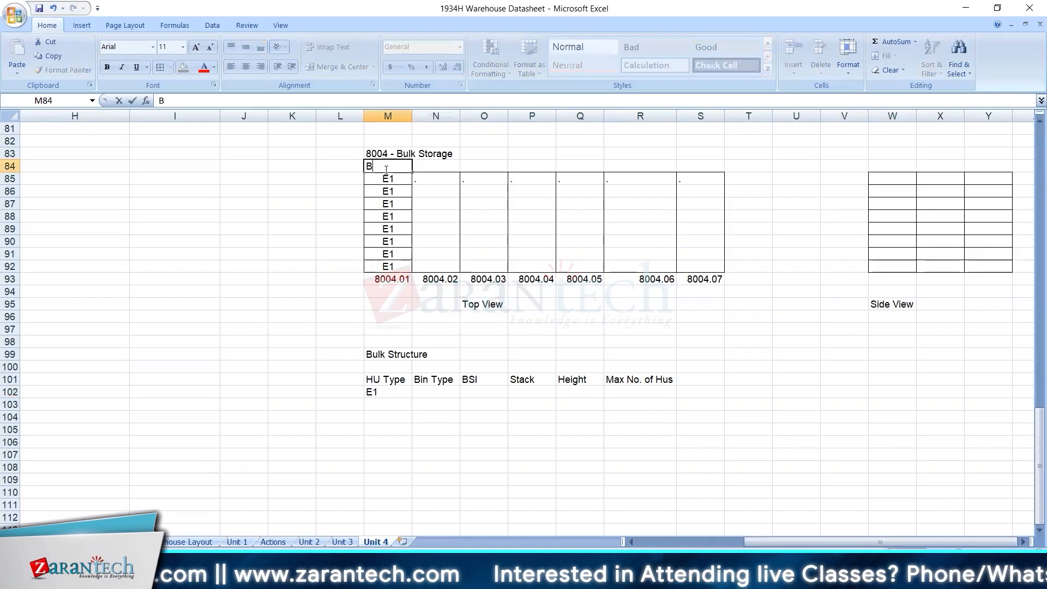
key("Tab")
type("B001")
key("Tab")
type("B001")
key("Tab")
type("B001")
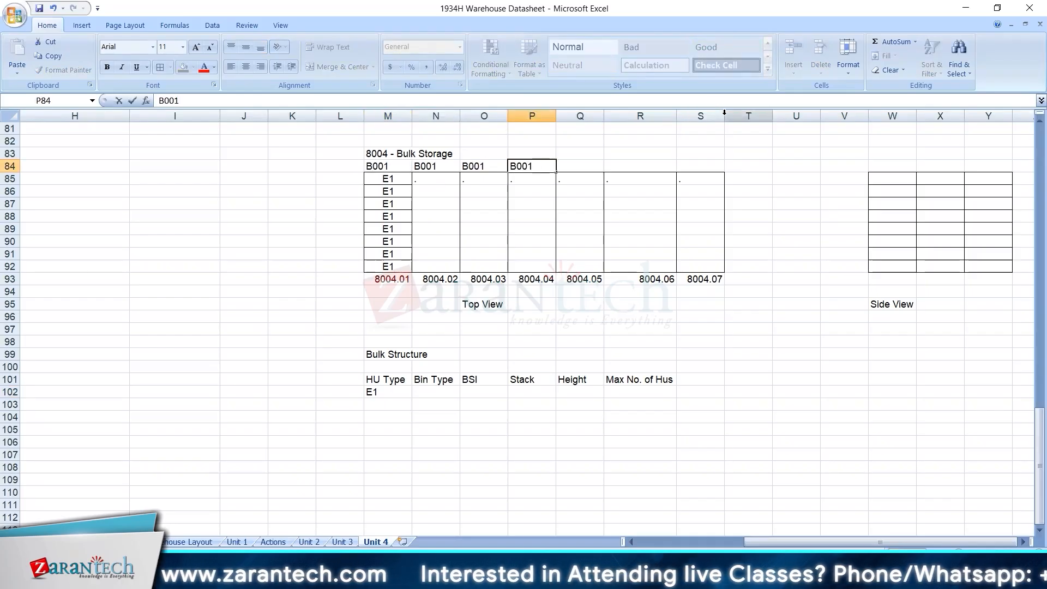
Widen columns S and T and undo the narrowing of column S.
left_click(722, 112)
left_click_drag(741, 113, 677, 115)
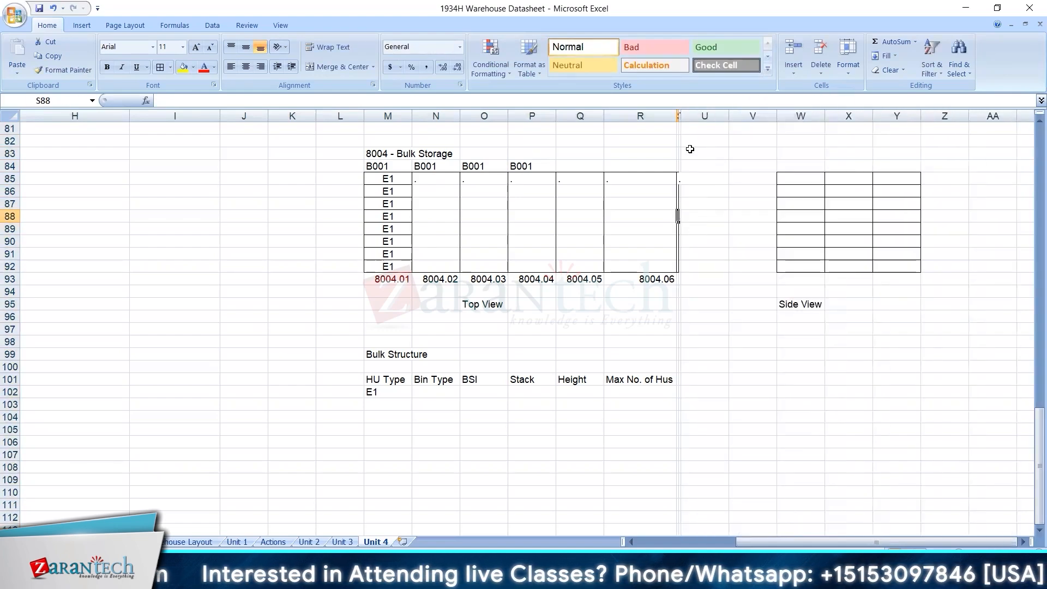
key("ctrl+z")
left_click(710, 227)
Complete the bin type row above the top view grid with B001 in Q84 and B002 in R84 and S84.
left_click(573, 169)
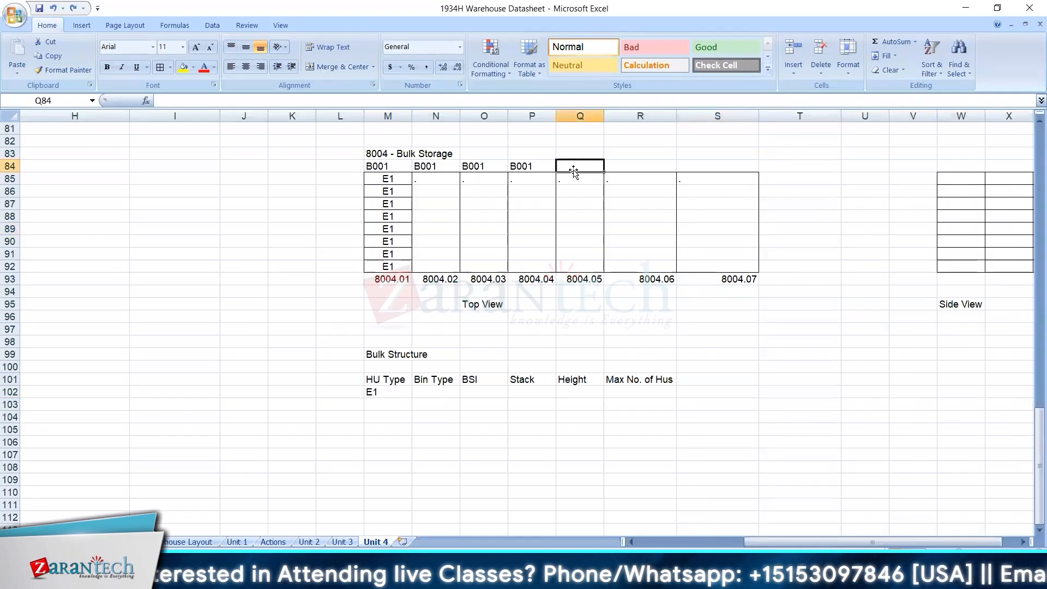
type("B001")
key("Tab")
type("B002")
key("Tab")
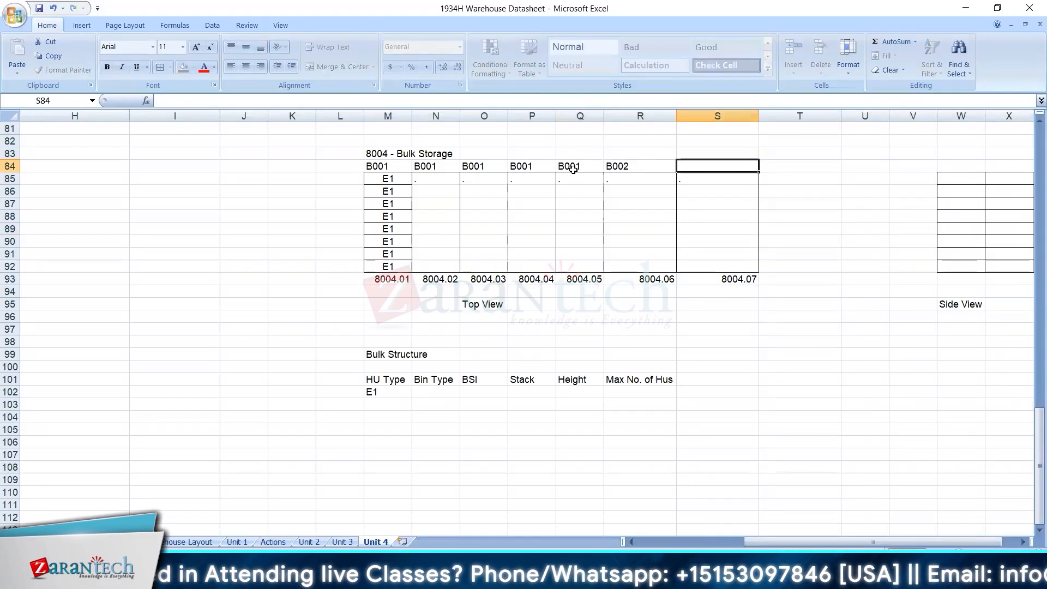
type("B002")
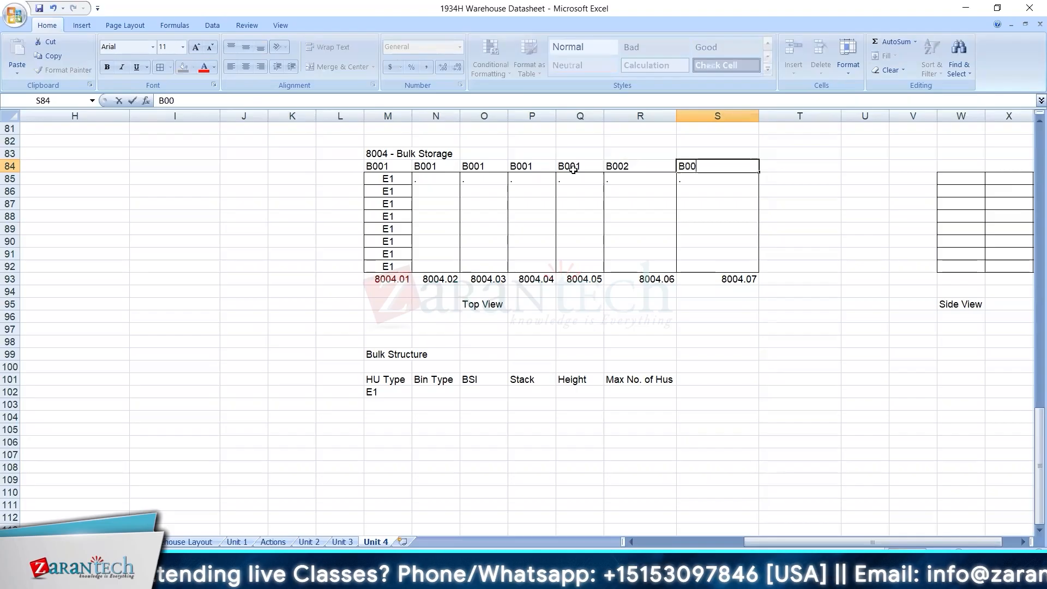
left_click(574, 175)
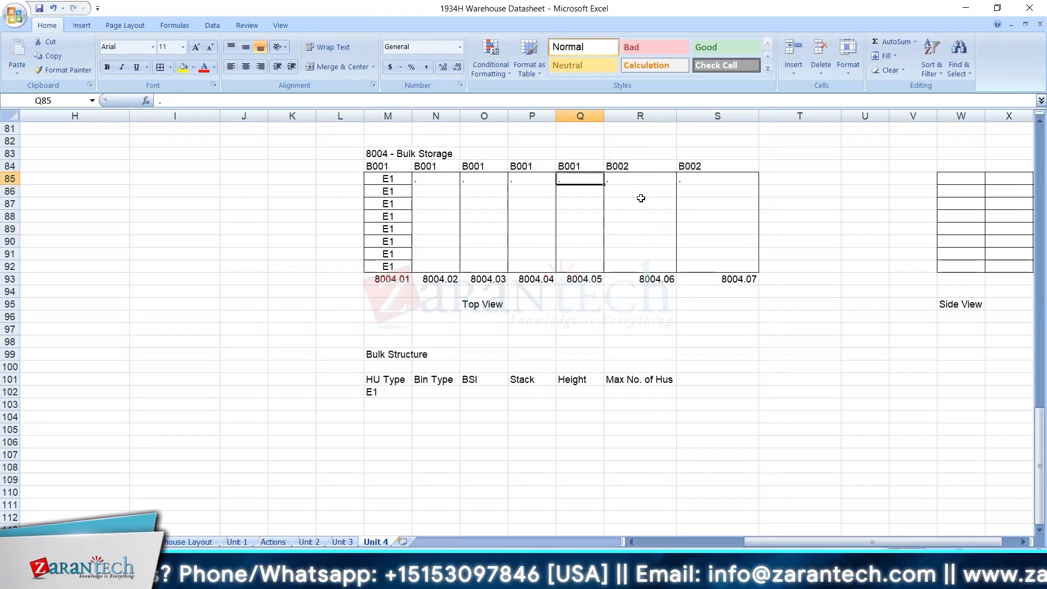
left_click(554, 267)
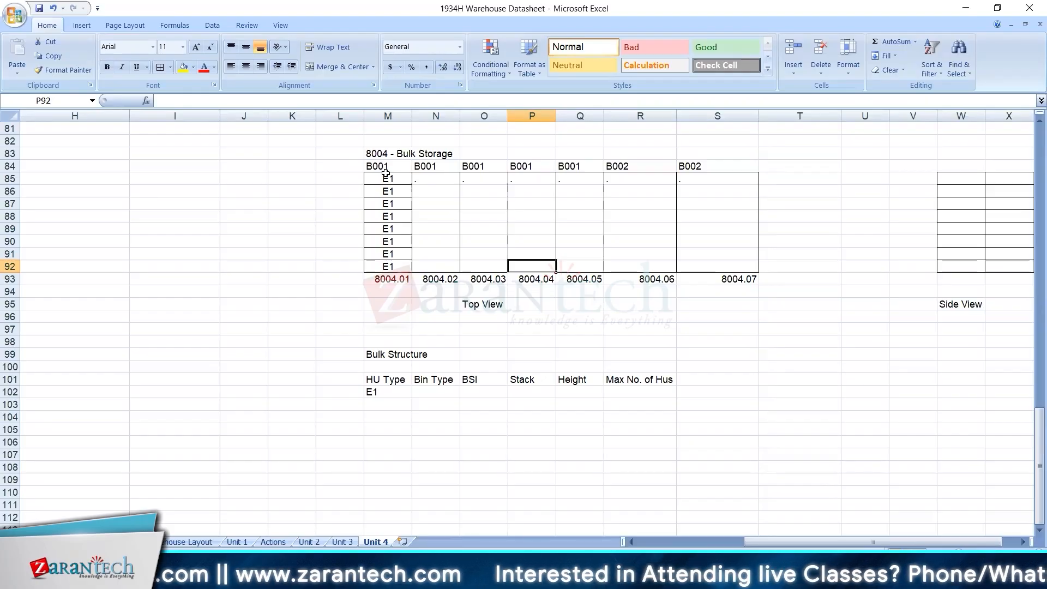
Centre the E1 entry in M102 and enter the bin type B001 in N102.
left_click(399, 389)
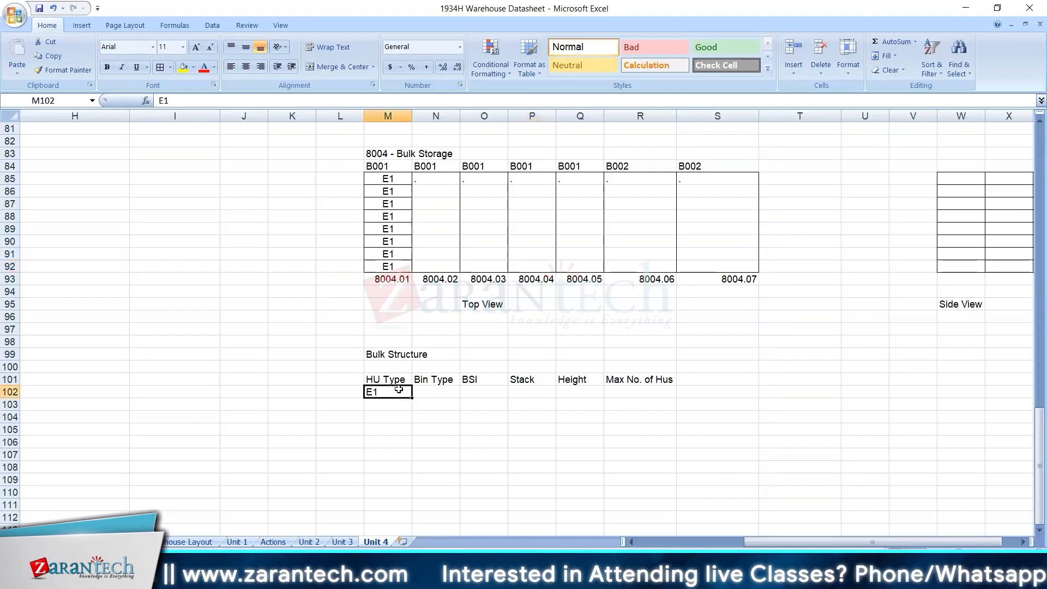
left_click(246, 66)
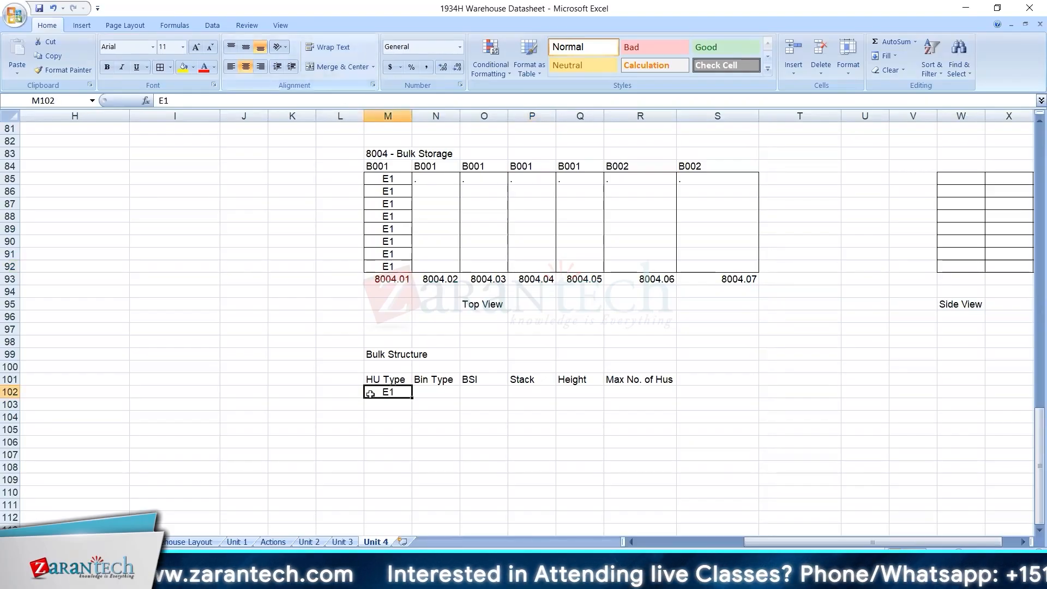
left_click(444, 392)
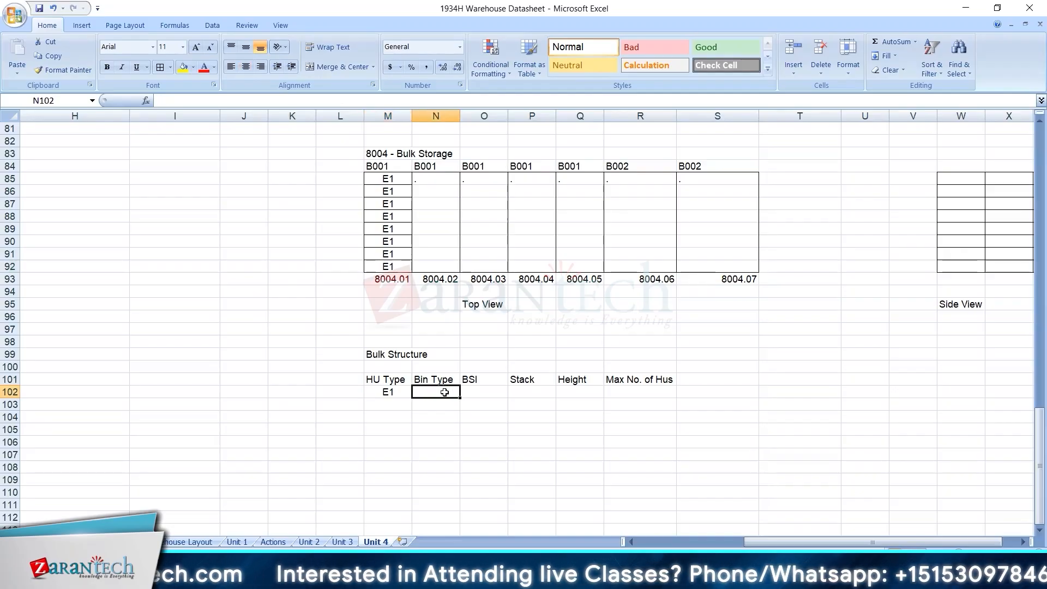
type("B001")
key("Tab")
Set Stack to 8, Height to 3 and Max No. of Hus to 32 in row 102, leaving BSI blank.
key("Tab")
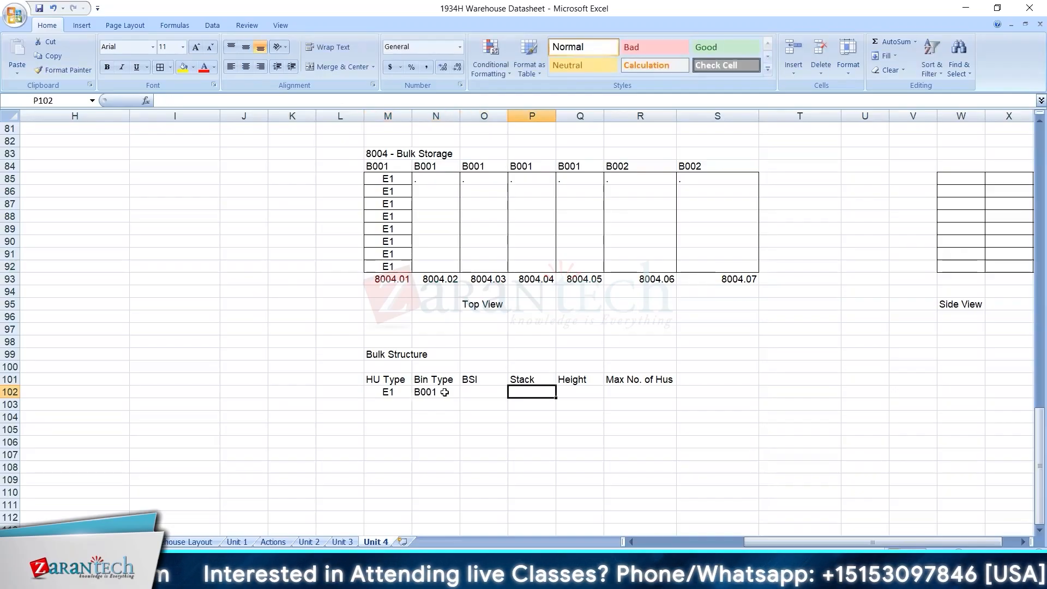
type("8")
key("Tab")
type("3")
key("Tab")
type("32")
key("Tab")
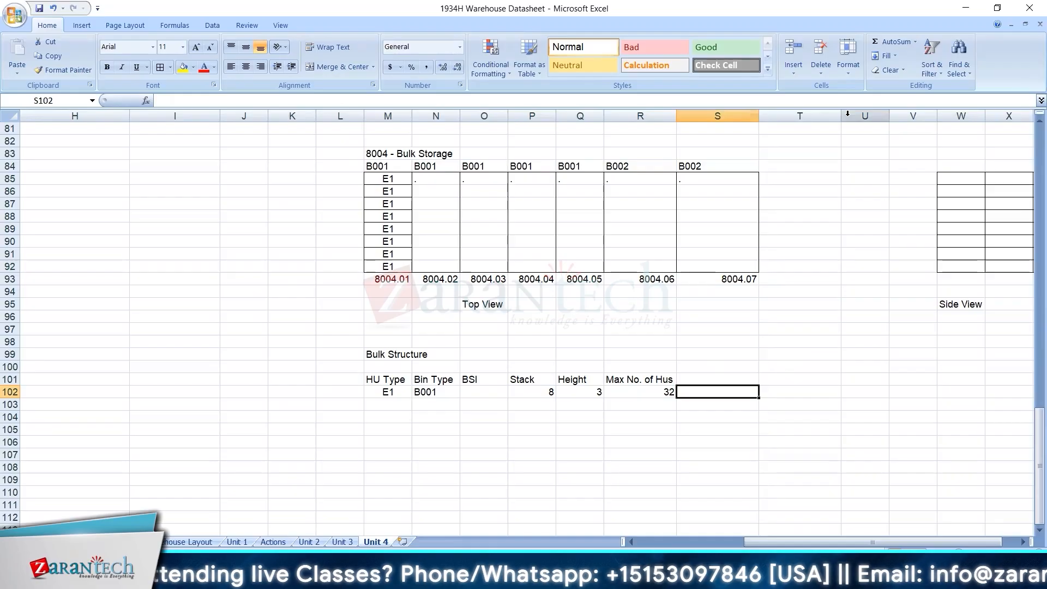
left_click_drag(847, 114, 915, 116)
left_click(880, 168)
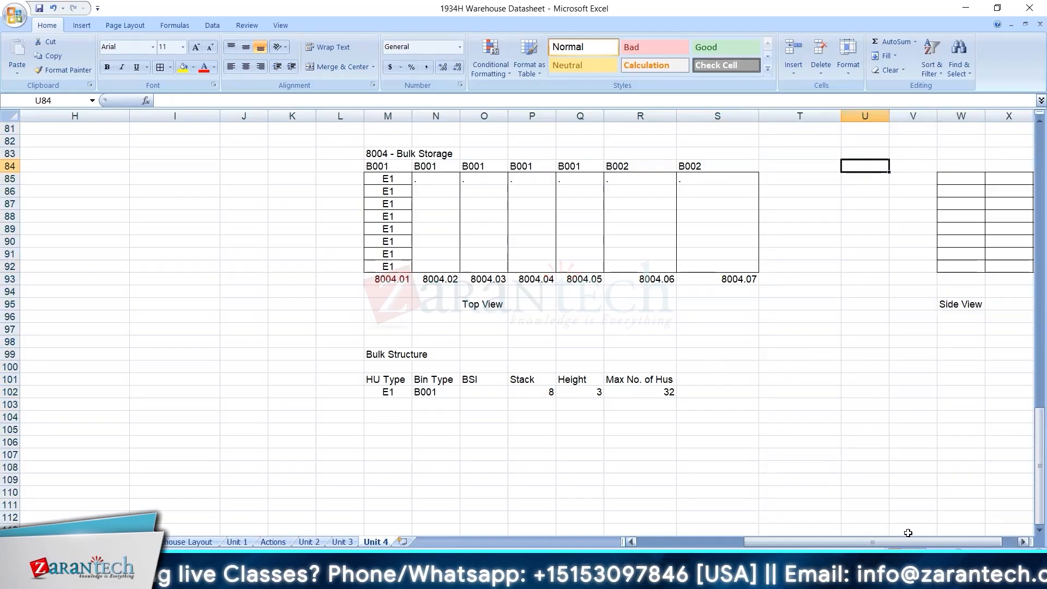
left_click(842, 431)
key("Right")
key("Right")
key("Right")
key("Right")
key("Right")
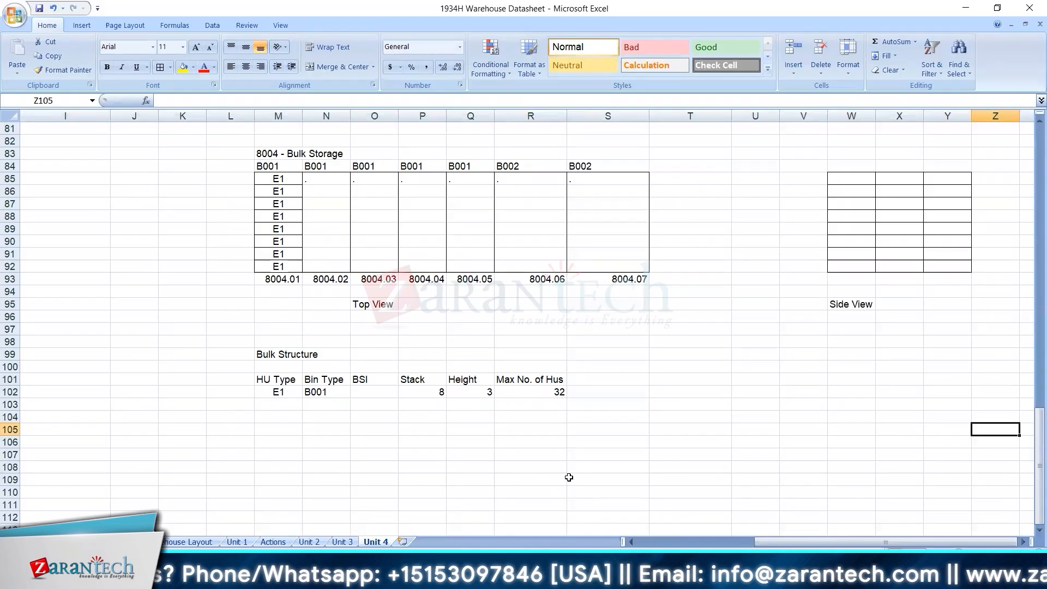
left_click(371, 392)
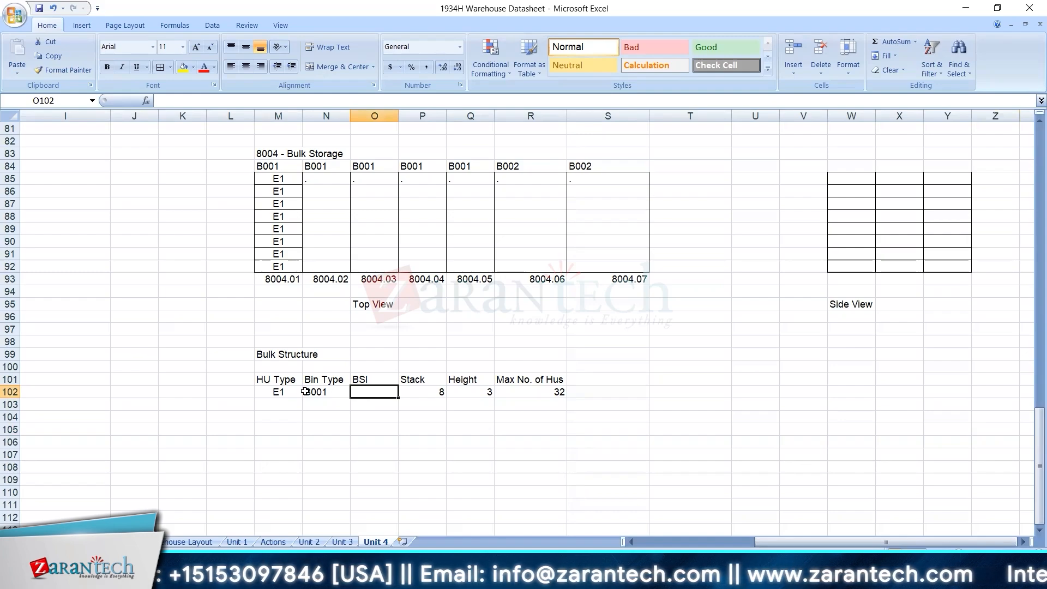
Enter HU type E1 and bin type B001 in cells M103 and N103, and centre the E1 entry.
left_click(287, 406)
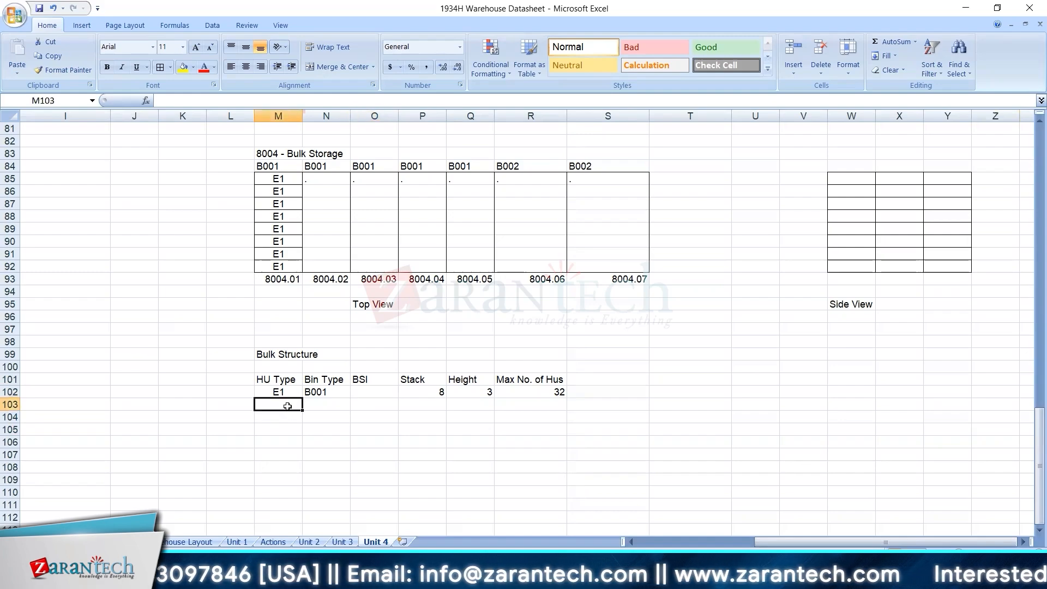
type("E1")
key("Tab")
type("B1")
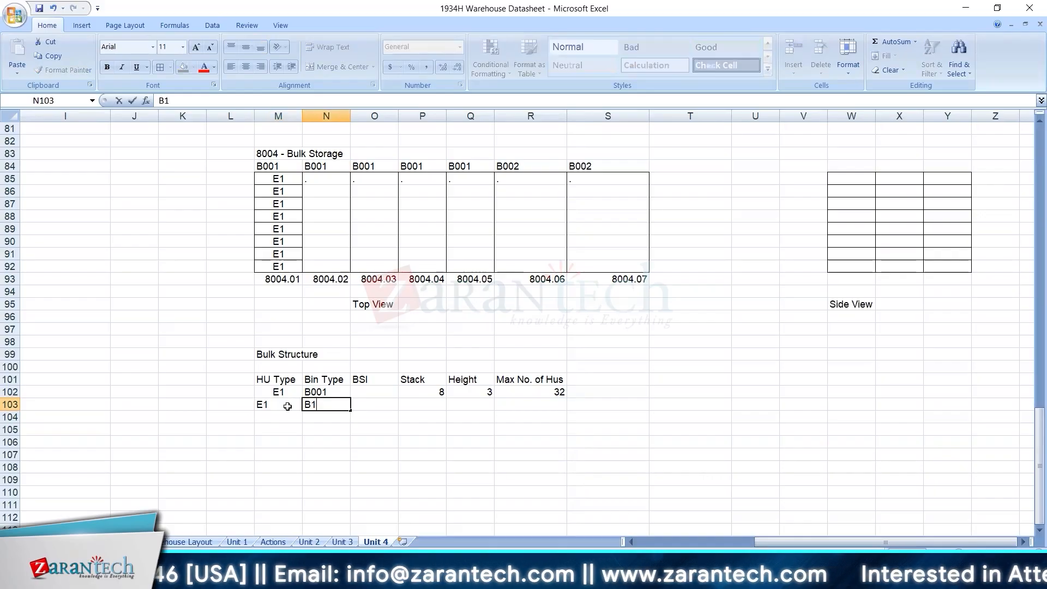
type("001")
key("Tab")
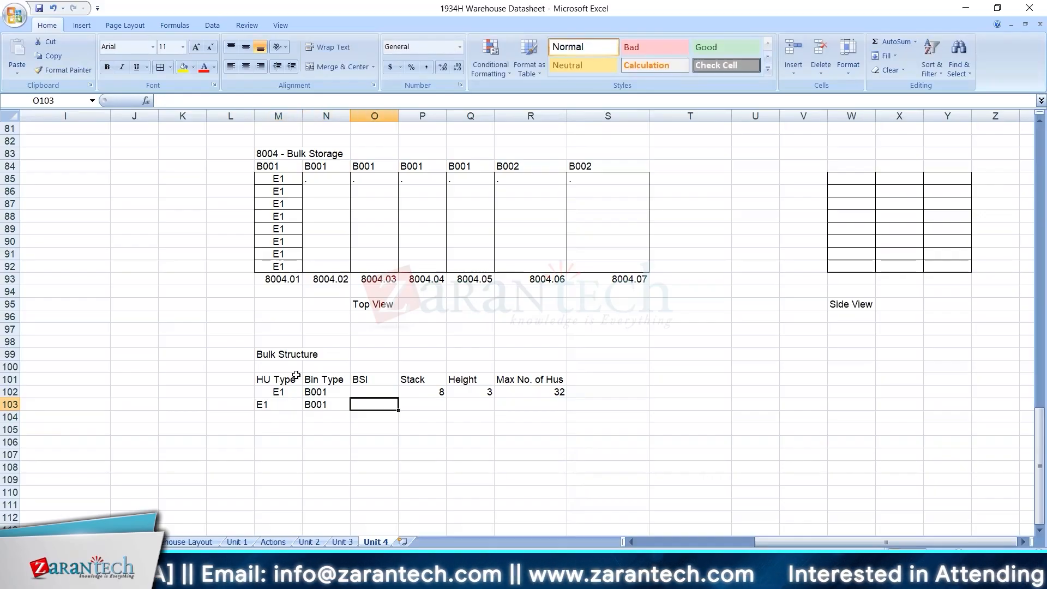
key("Left")
key("Left")
left_click(245, 68)
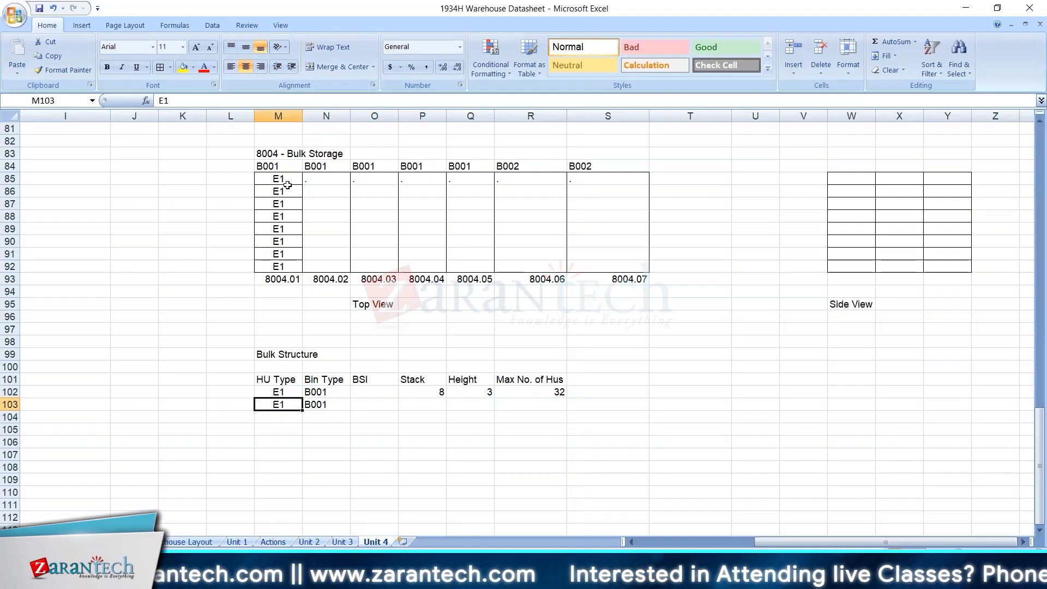
left_click(435, 390)
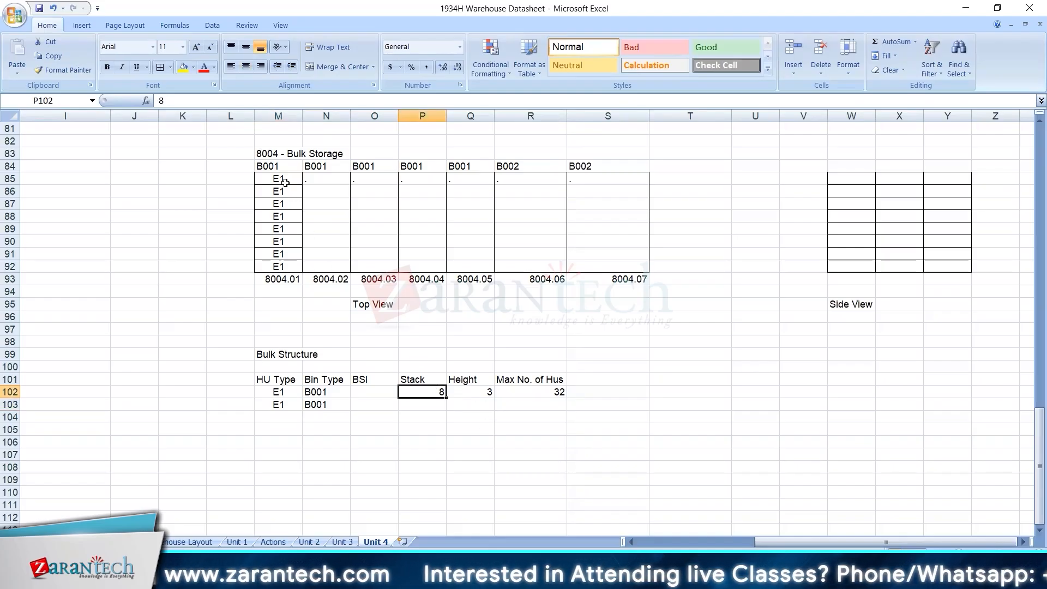
left_click_drag(284, 176, 284, 265)
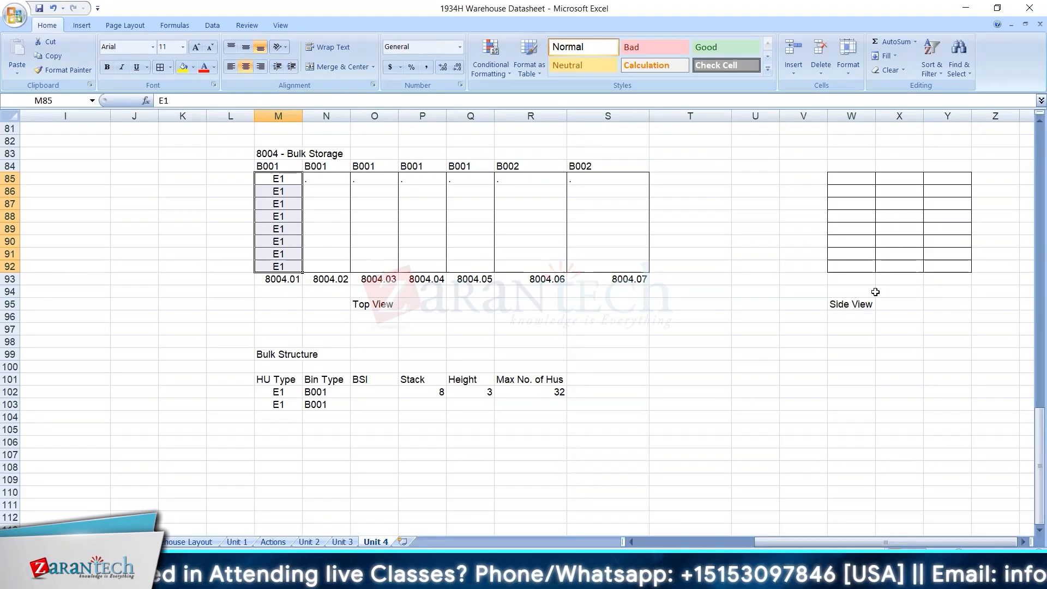
left_click(855, 272)
left_click(885, 265)
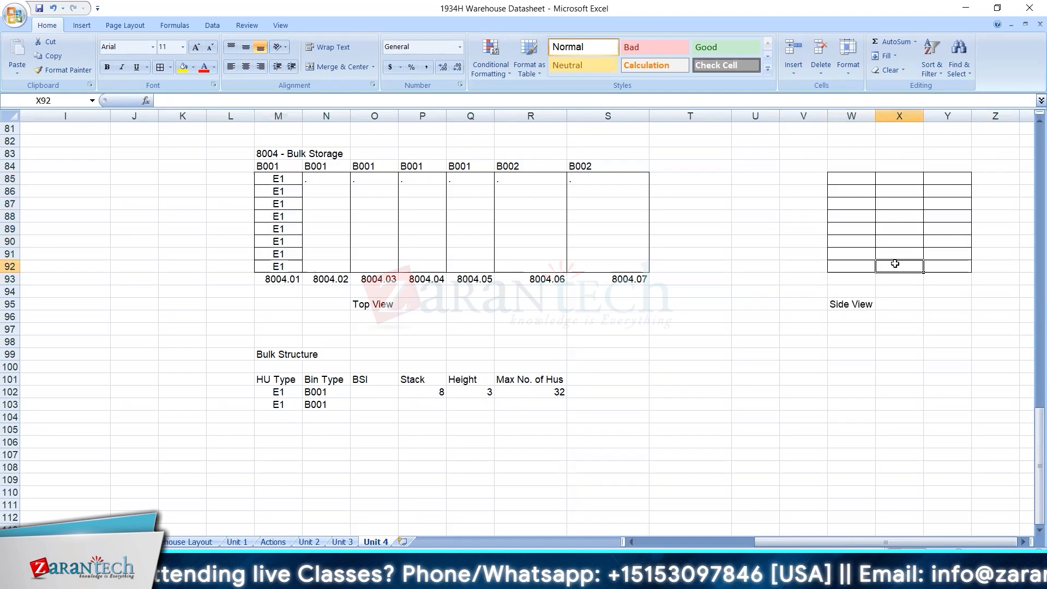
Set Max No. of Hus to 24 in R102, and centre the Stack, Height and Max No. of Hus values in row 102.
left_click(941, 271)
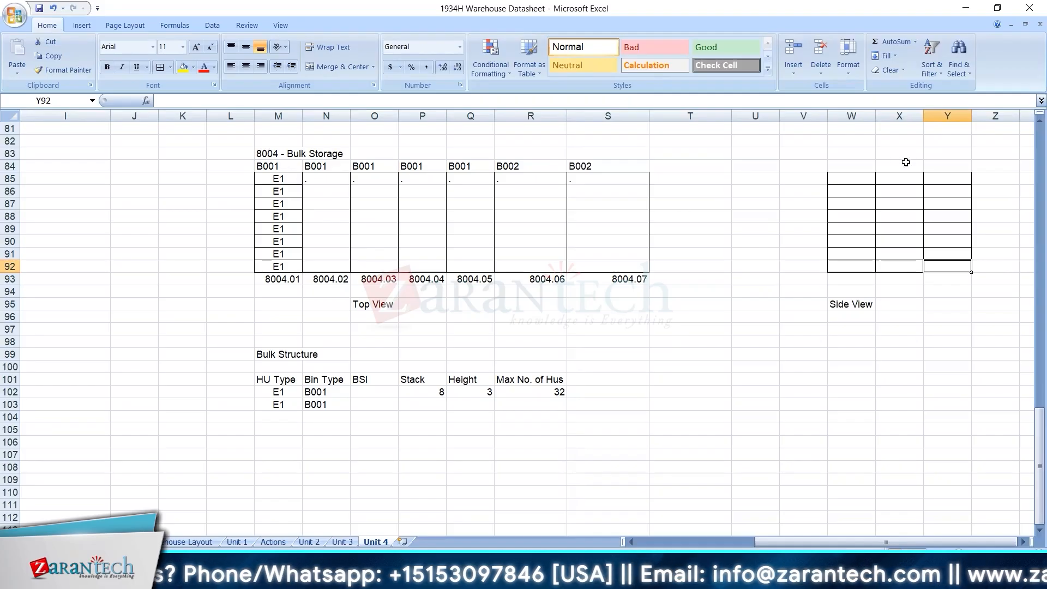
left_click_drag(864, 179, 932, 264)
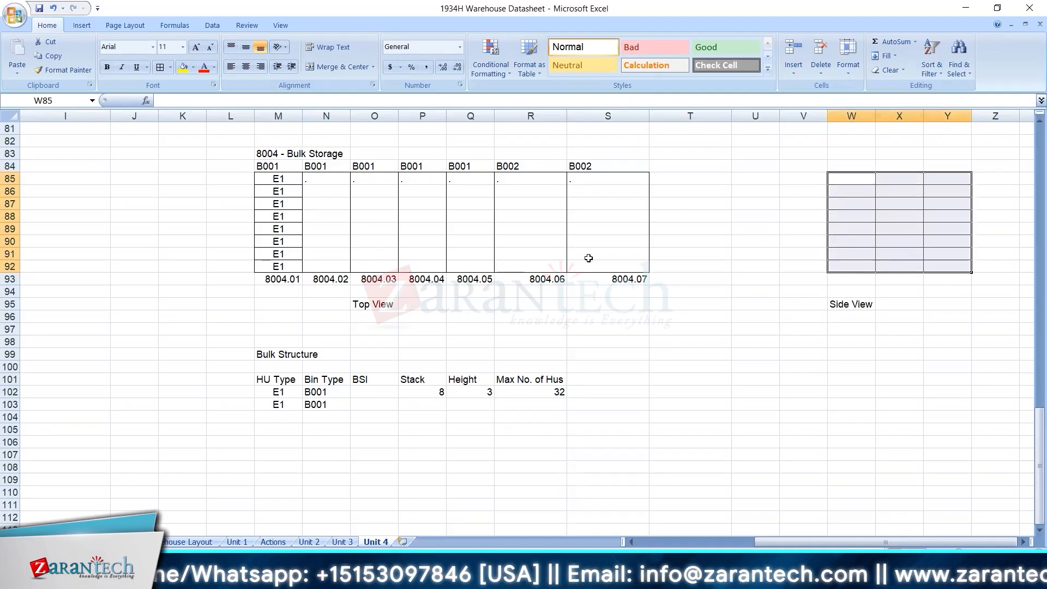
left_click(547, 389)
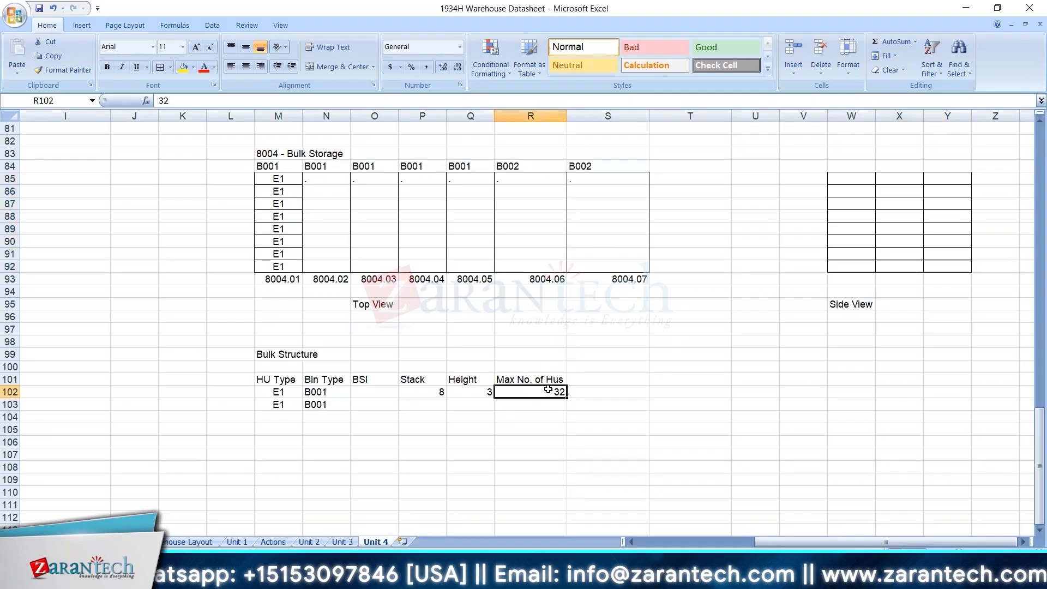
type("24")
key("Return")
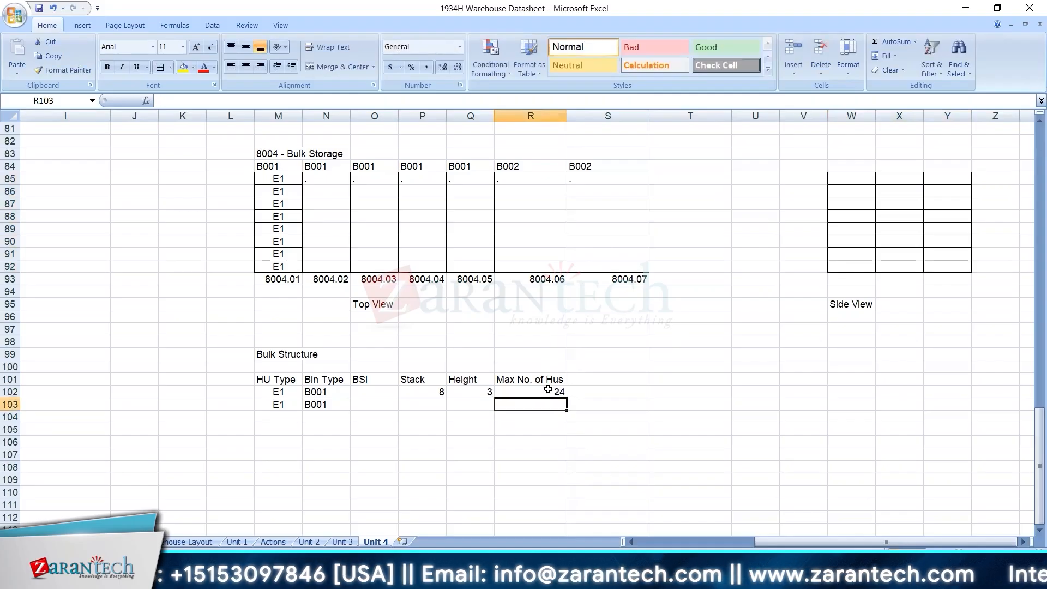
left_click_drag(435, 391, 540, 392)
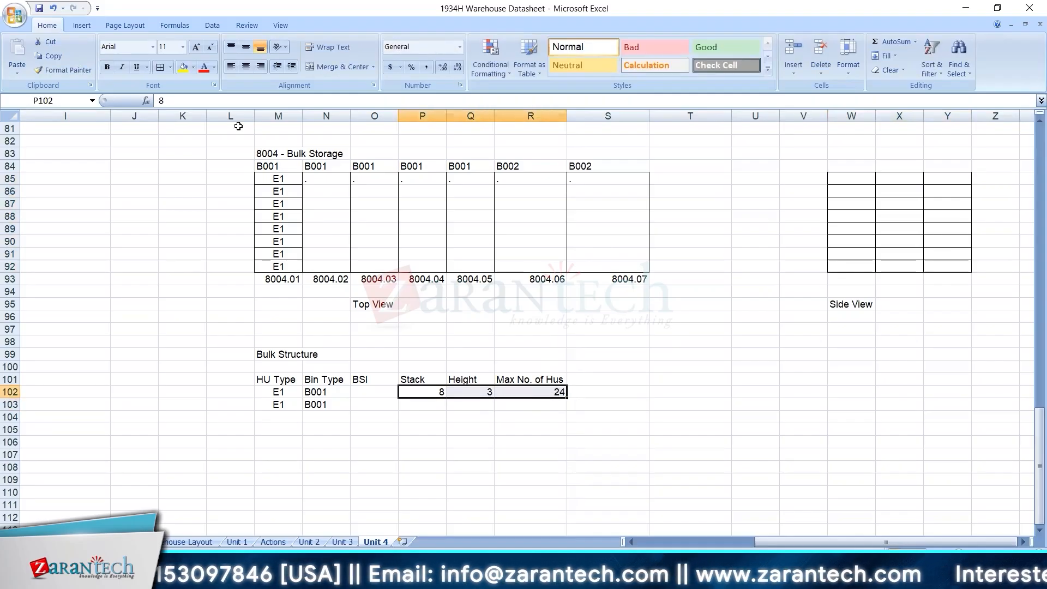
left_click(246, 67)
left_click(511, 442)
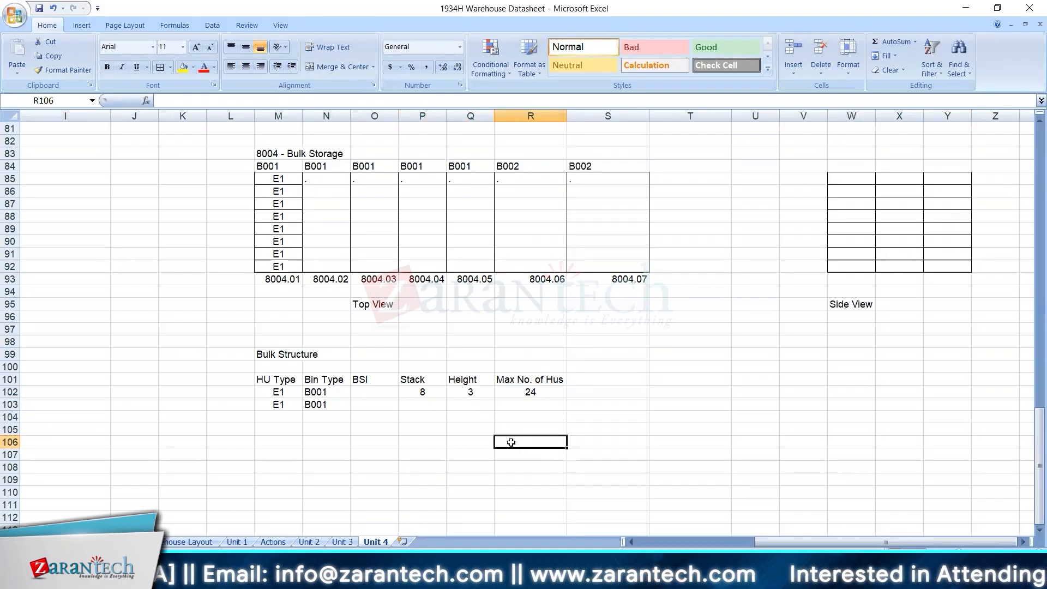
Make the Bulk Structure title and the table's header row bold.
left_click_drag(275, 342, 512, 380)
key("ctrl+b")
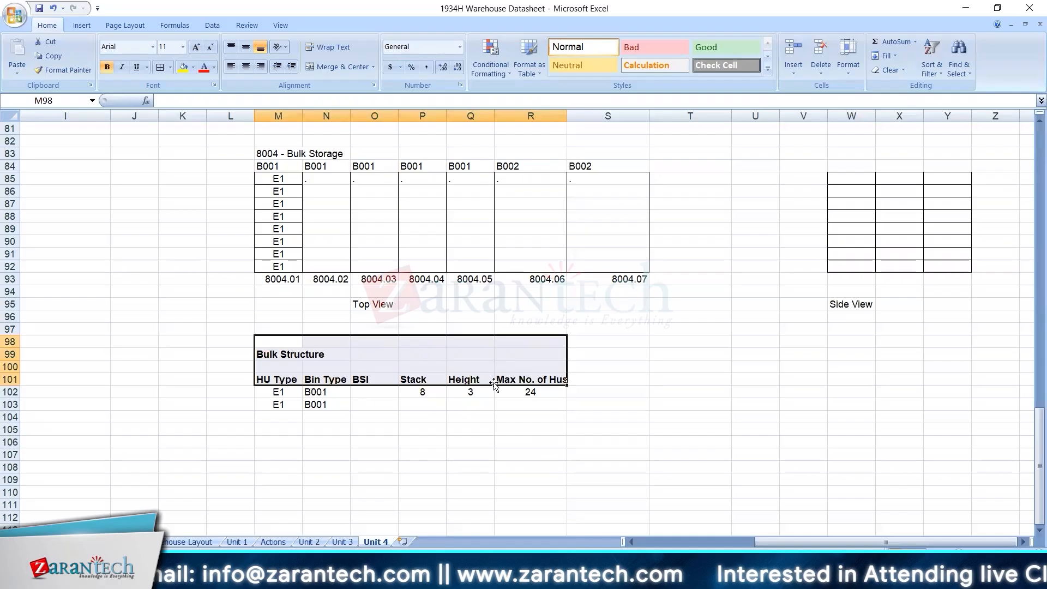
left_click(378, 385)
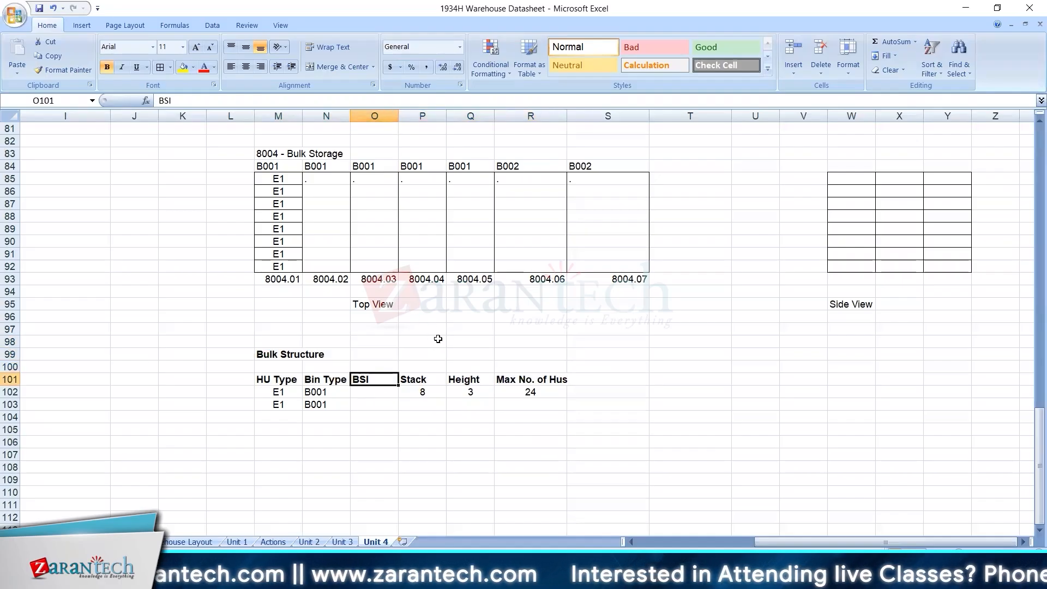
left_click(288, 180)
left_click(289, 188)
left_click(280, 228)
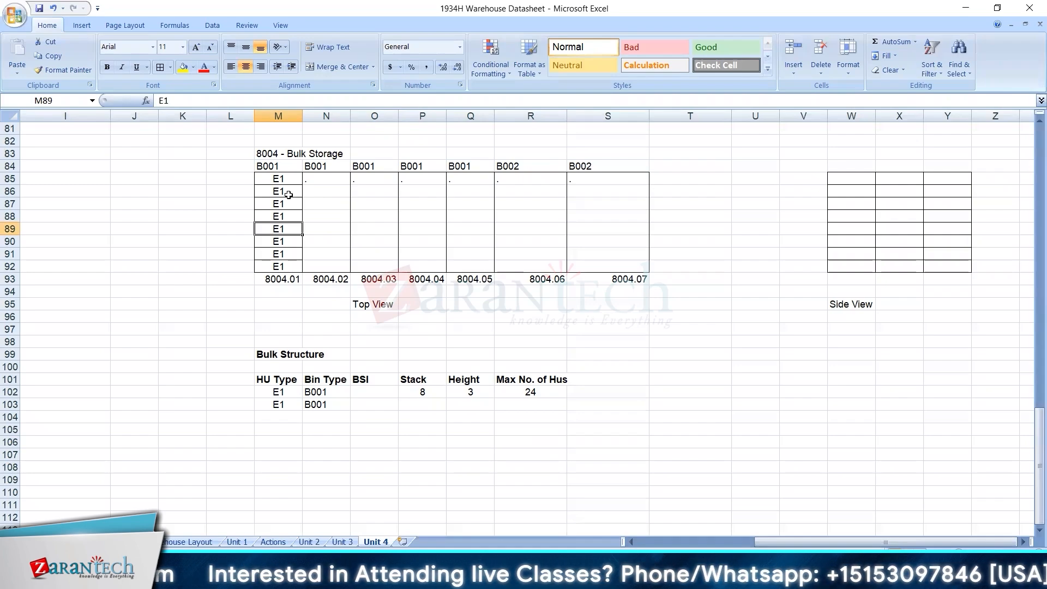
left_click(292, 182)
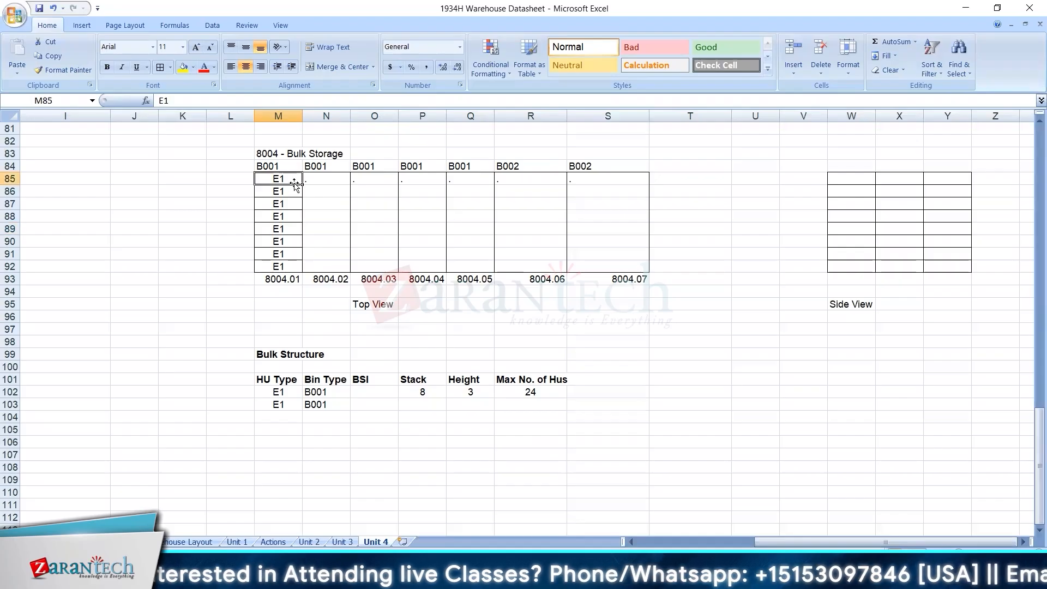
left_click(294, 189)
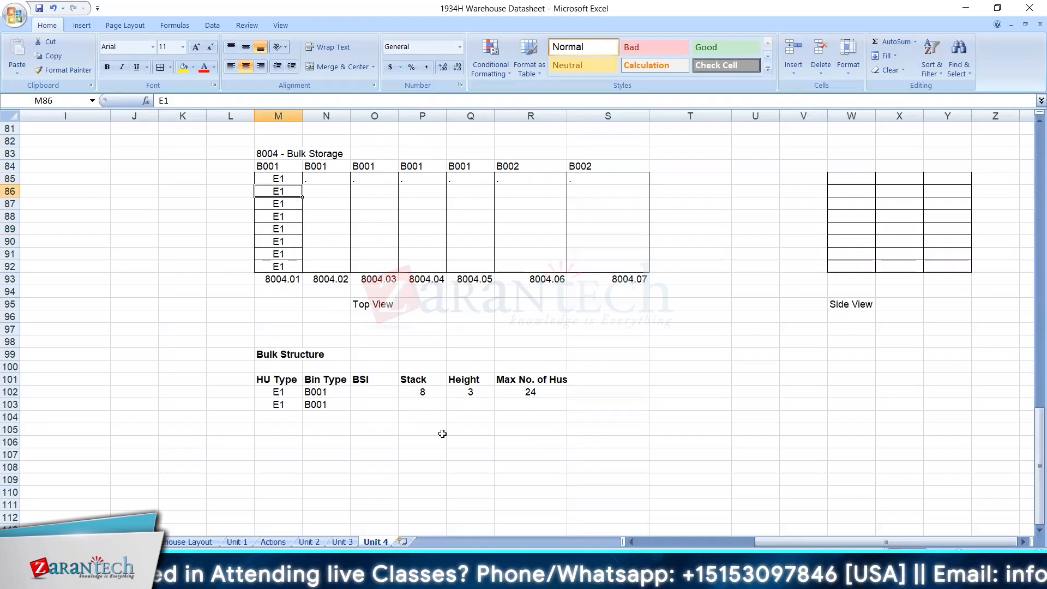
Enter Stack 8, Height 3 and BSI B1 in row 103, and centre the Stack and Height values.
left_click(434, 404)
type("8")
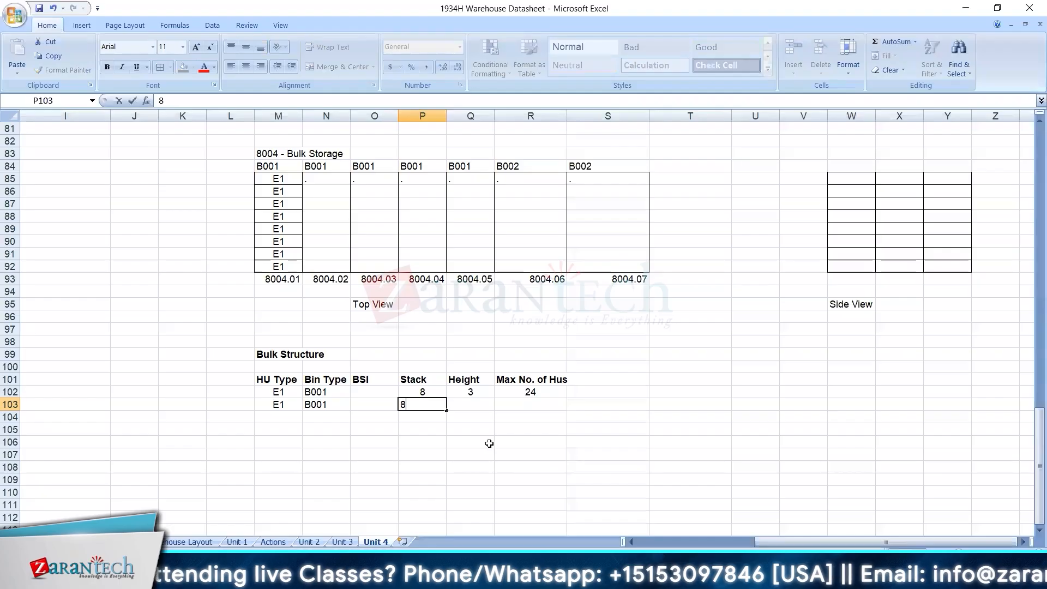
key("Tab")
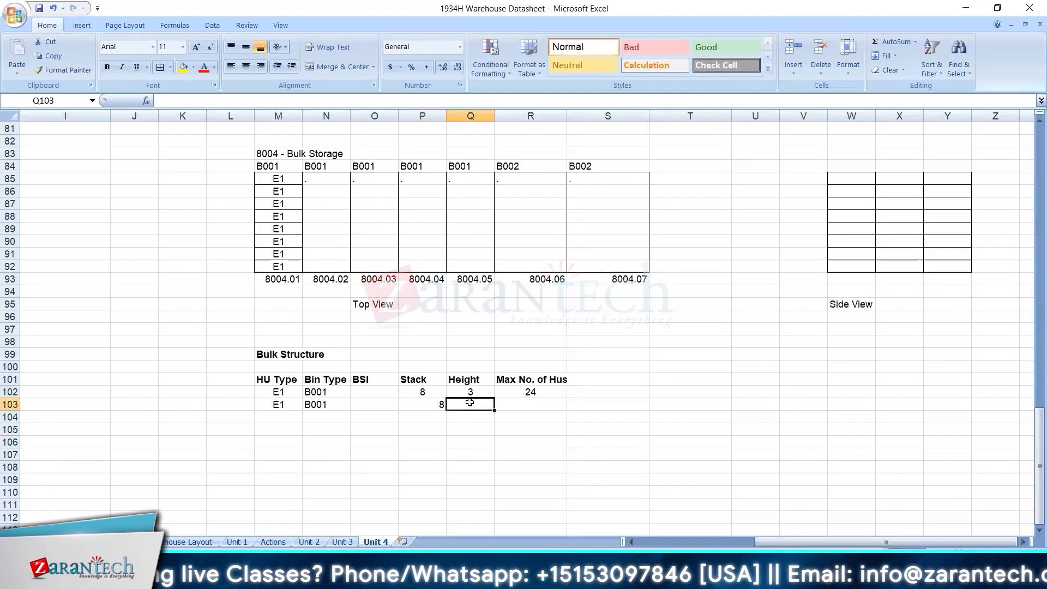
type("3")
left_click(384, 404)
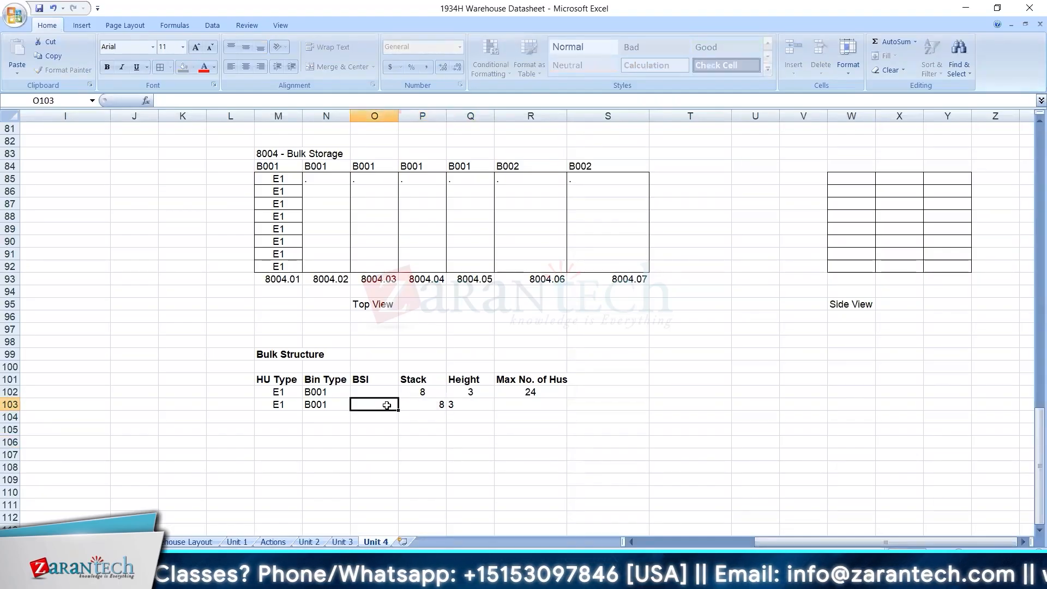
type("B1")
key("Tab")
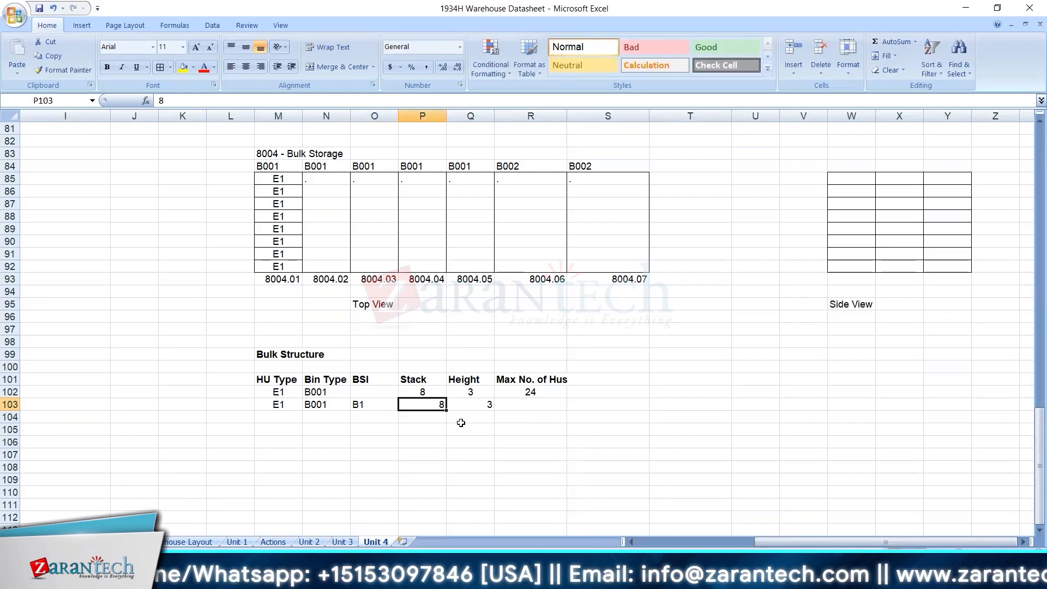
key("shift+Right")
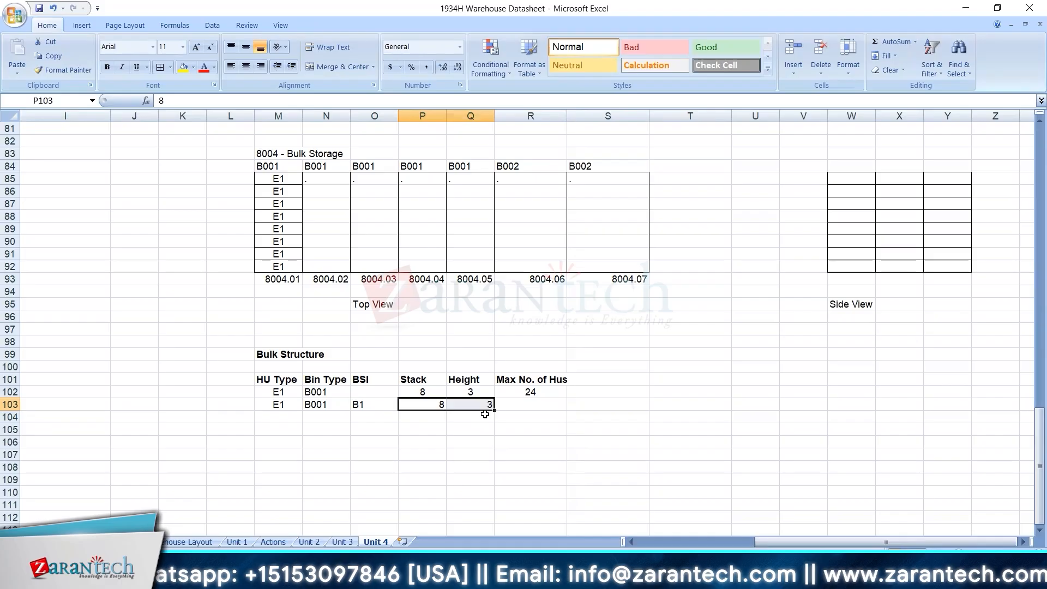
left_click(246, 67)
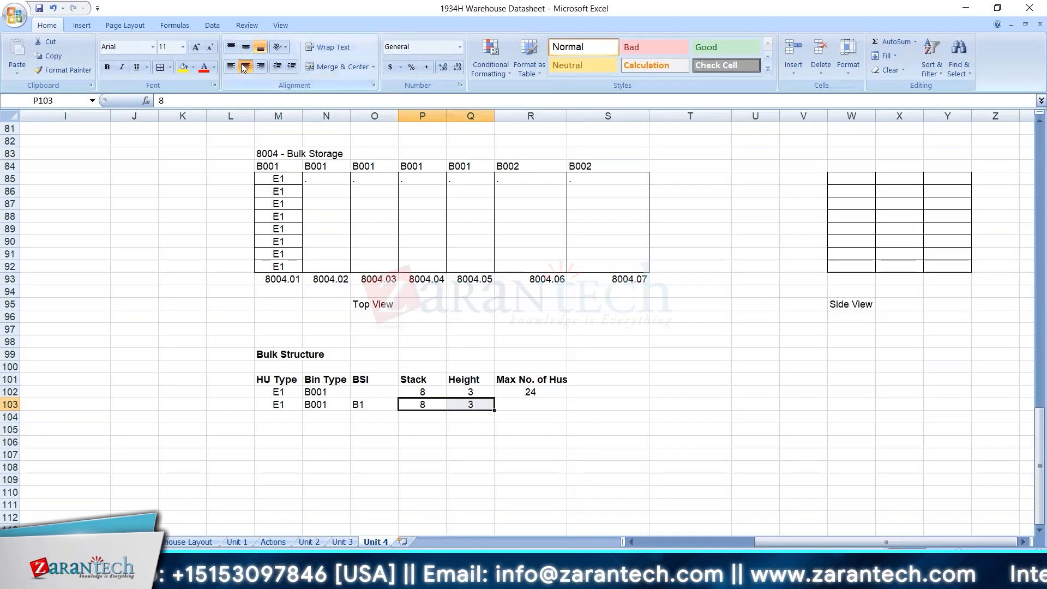
left_click(284, 404)
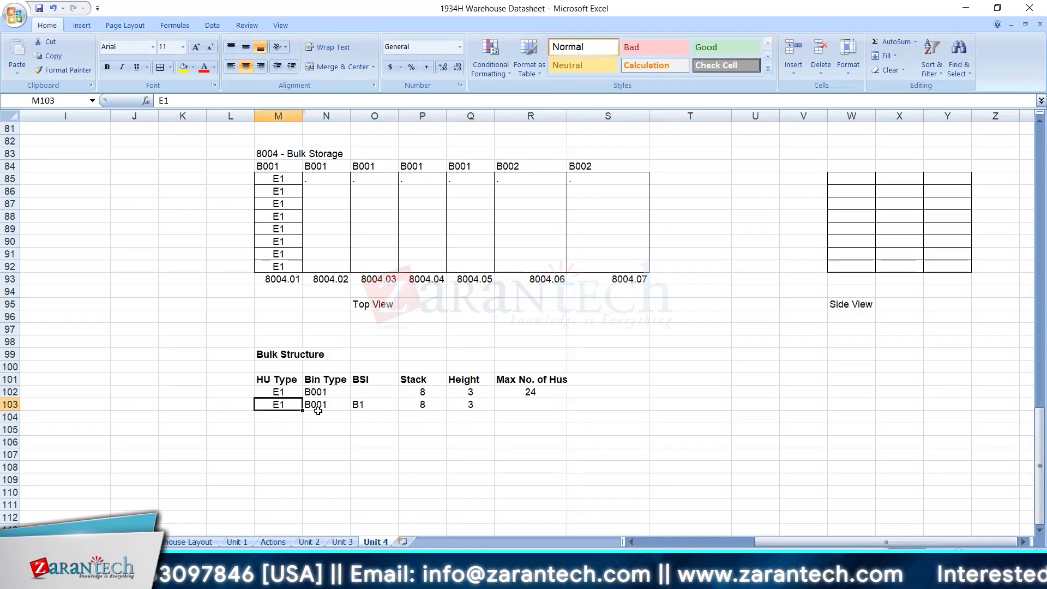
left_click(320, 407)
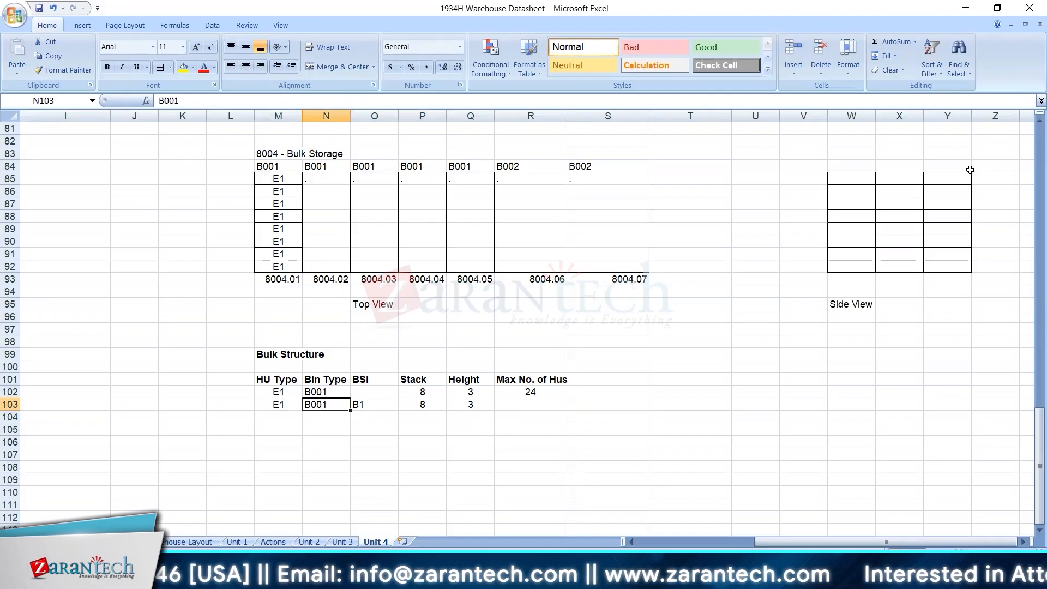
Remove the borders from X85, X92, Y85:Y86 and Y91:Y92 in the side view grid to give it a stepped shape.
left_click_drag(869, 175, 950, 273)
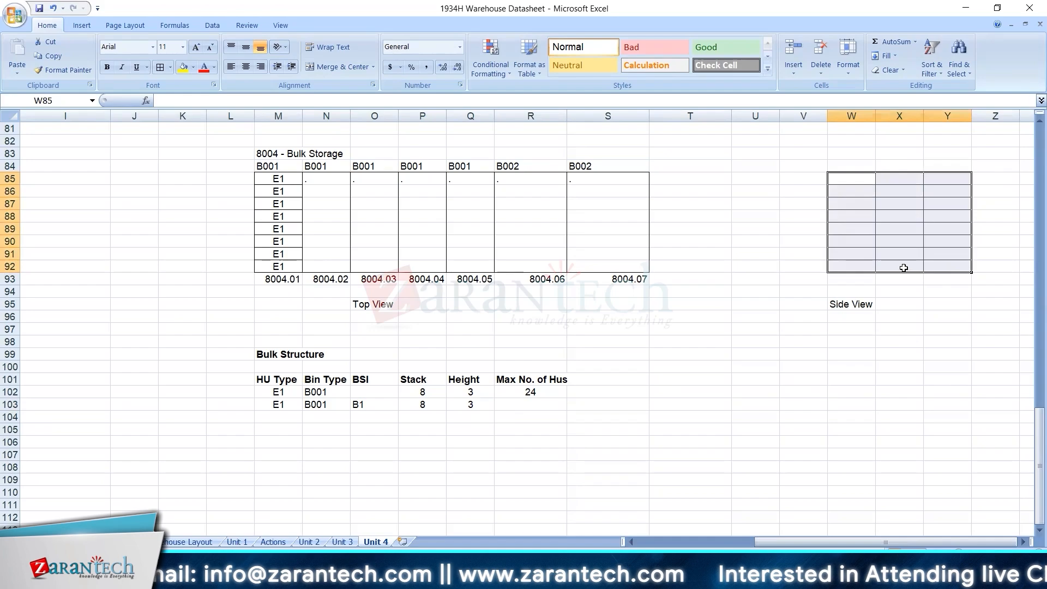
left_click(904, 268)
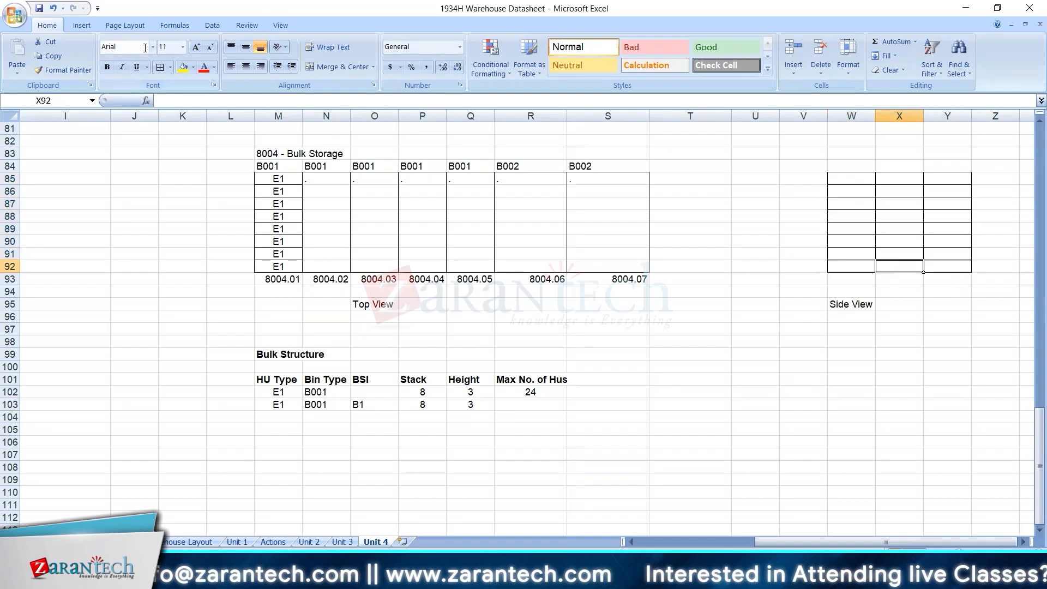
left_click(170, 66)
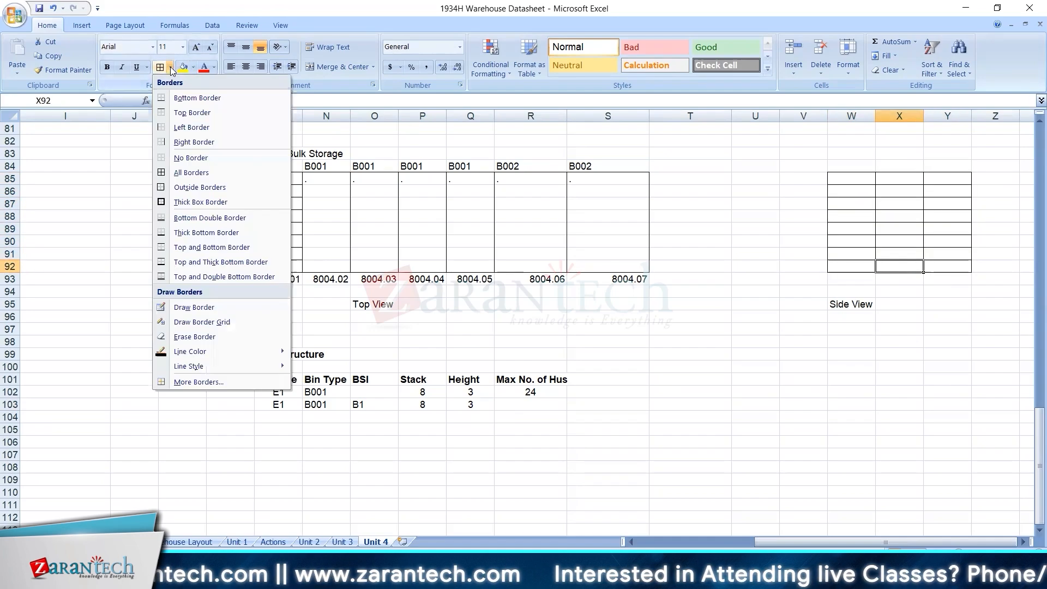
left_click(218, 262)
left_click_drag(931, 253, 934, 266)
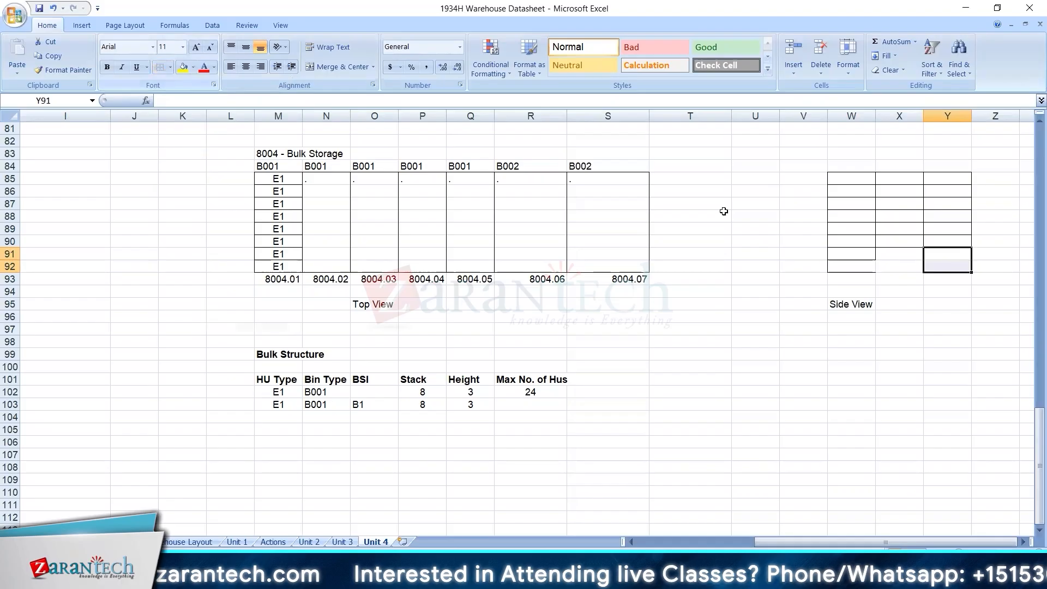
left_click(903, 177)
left_click_drag(944, 179, 947, 190)
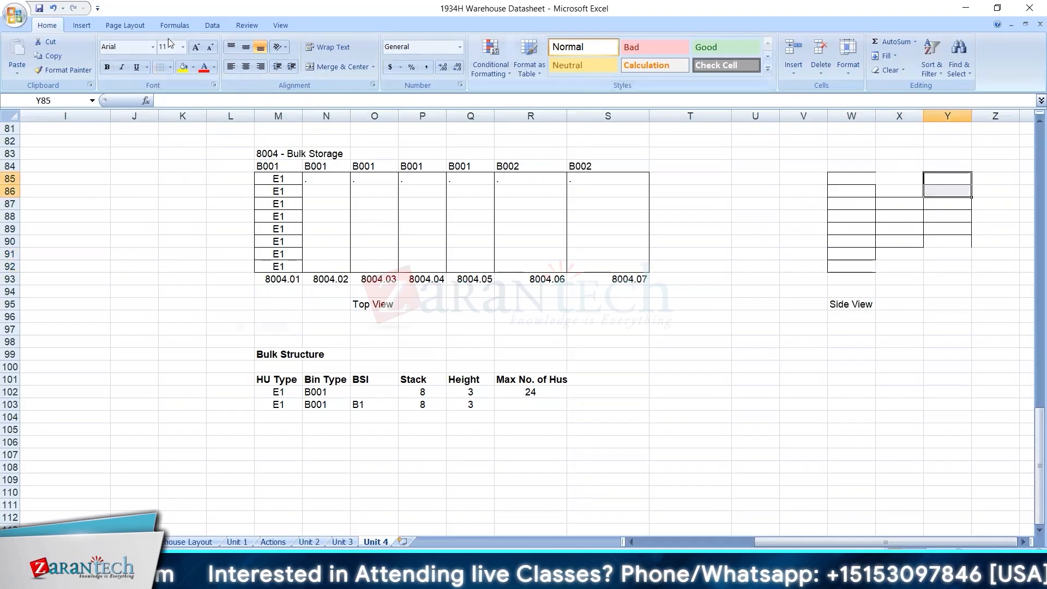
left_click(159, 68)
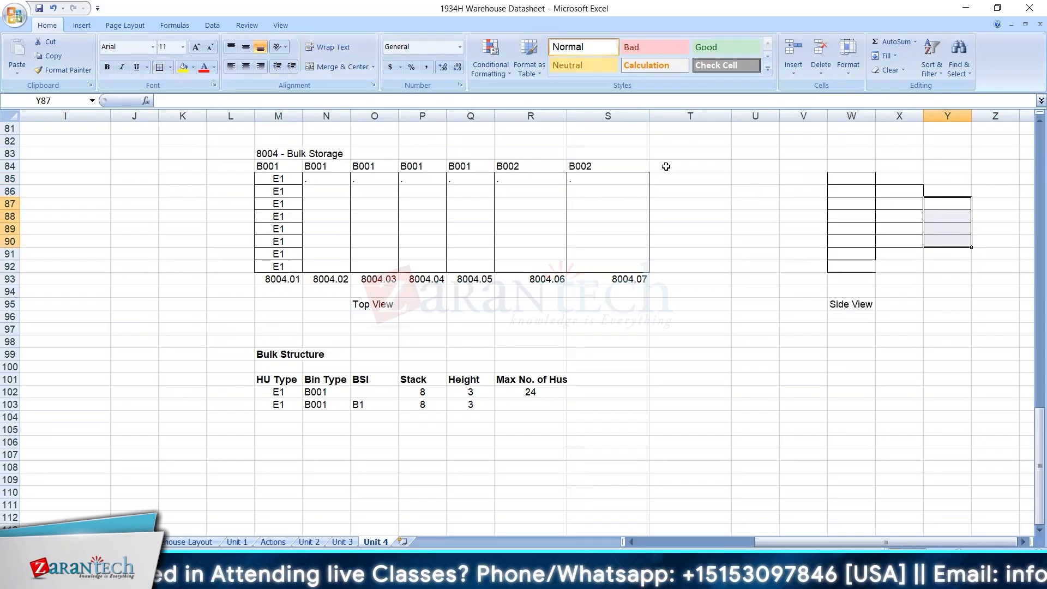
Reapply all borders to the cells X86:X91 and Y87:Y90 of the stepped side view grid.
left_click(954, 206)
key("shift+Down")
key("shift+Down")
key("shift+Down")
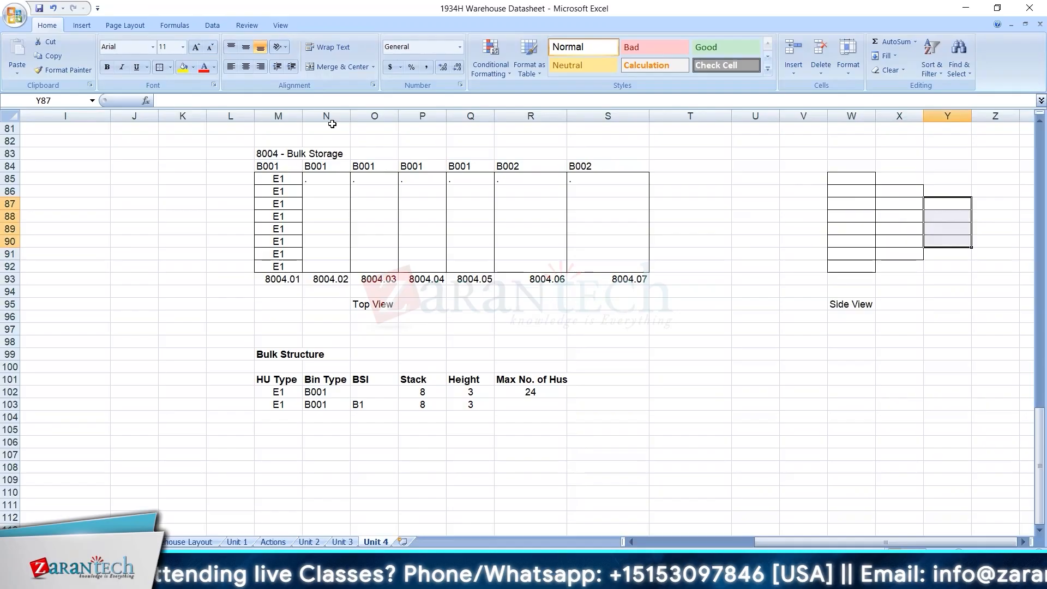
Set Max No. of Hus to 18 in R103 and centre the value.
left_click_drag(863, 178, 864, 267)
left_click_drag(895, 192, 904, 247)
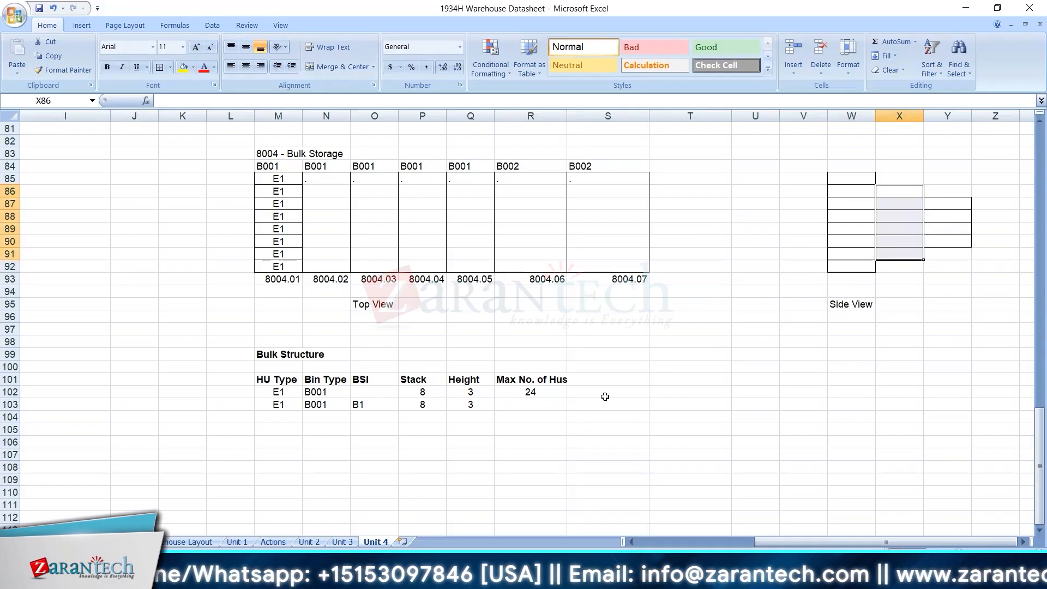
left_click(542, 403)
type("18")
key("Return")
left_click(543, 403)
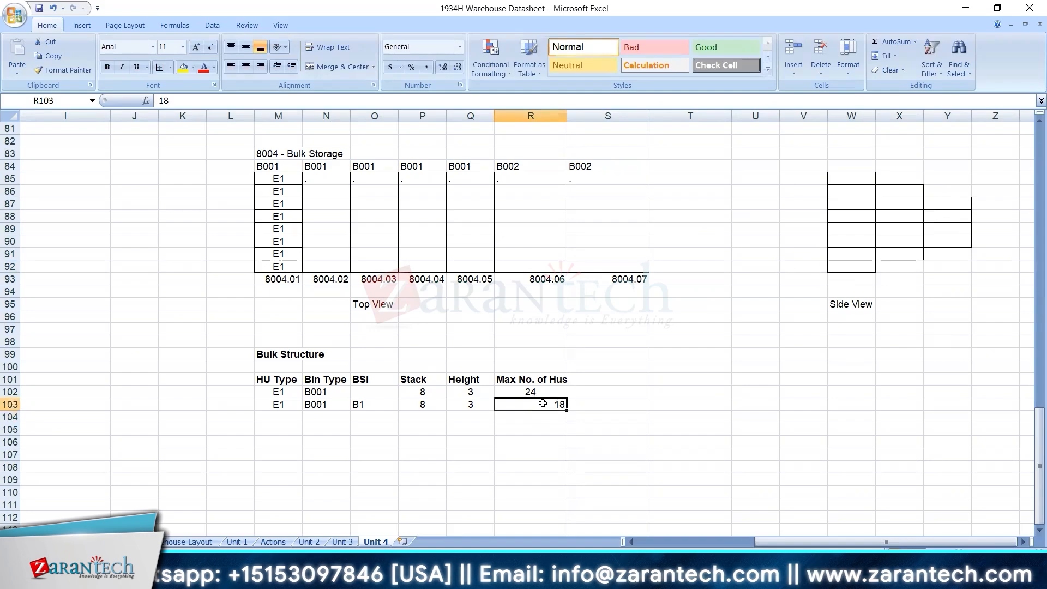
left_click(247, 66)
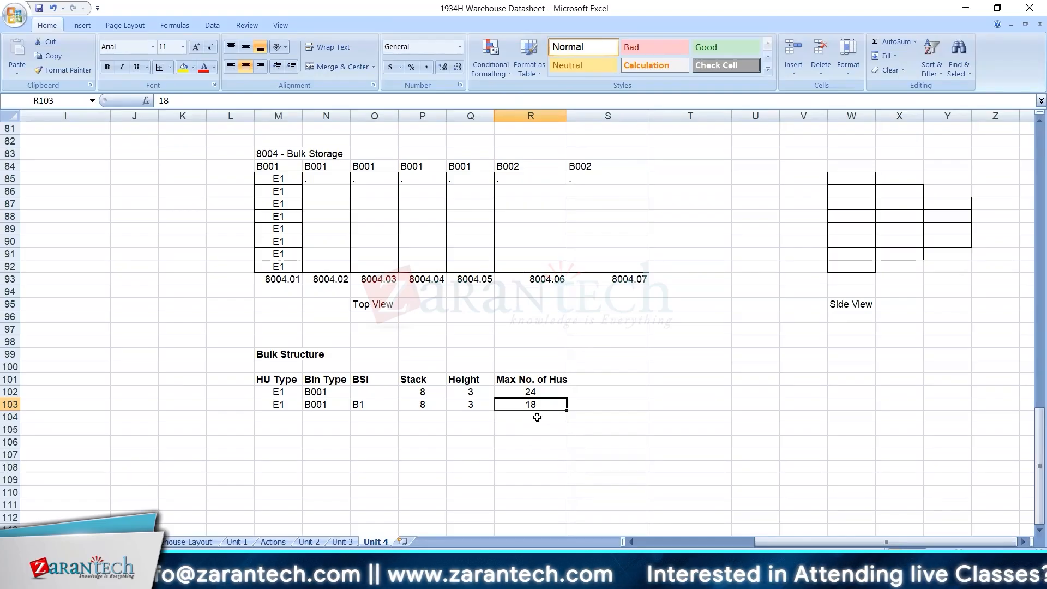
left_click(381, 404)
left_click(320, 403)
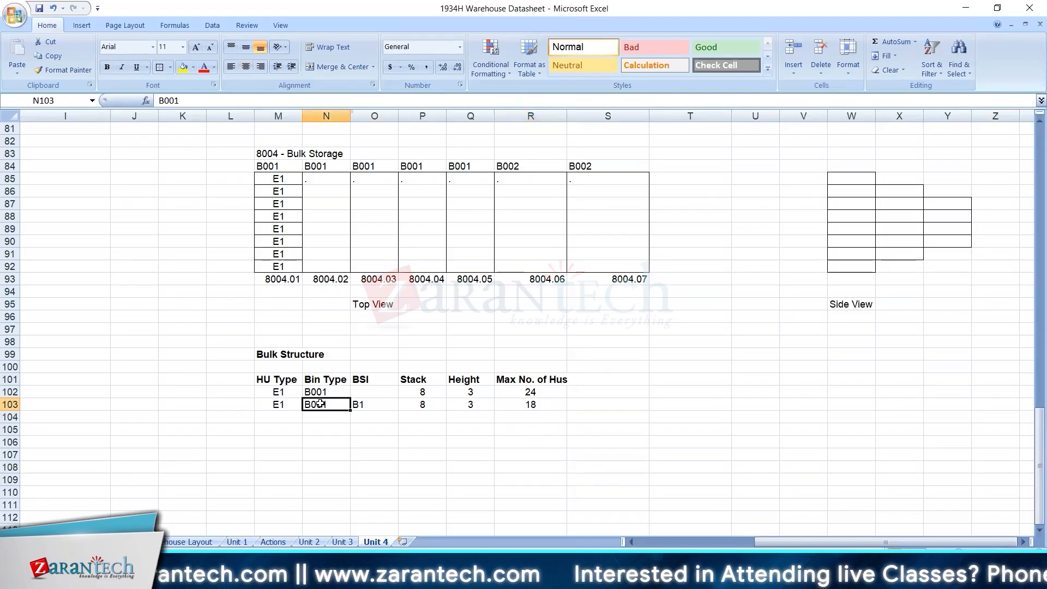
left_click(285, 403)
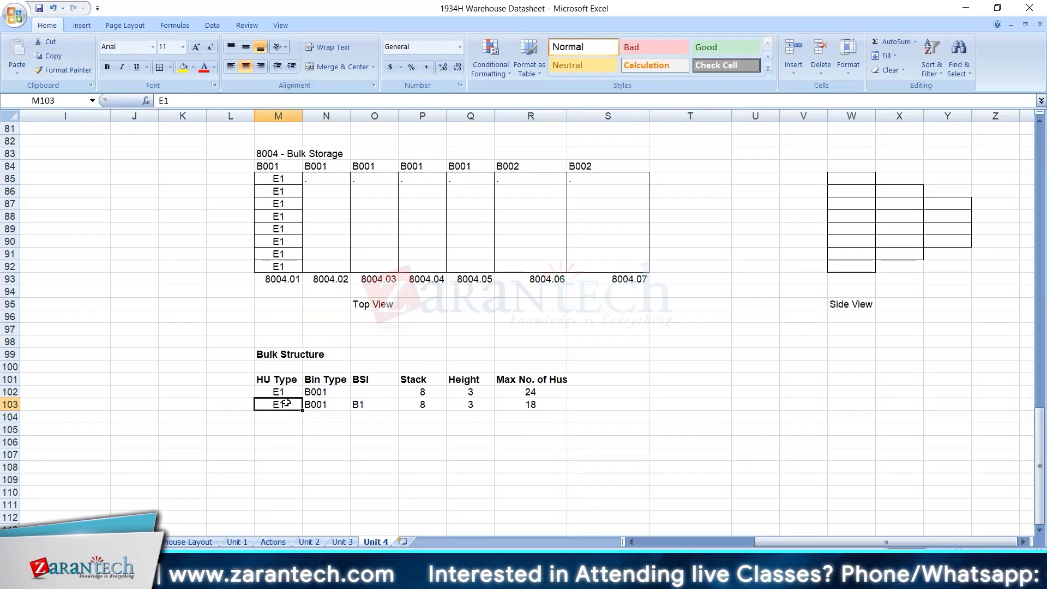
key("Right")
key("Right")
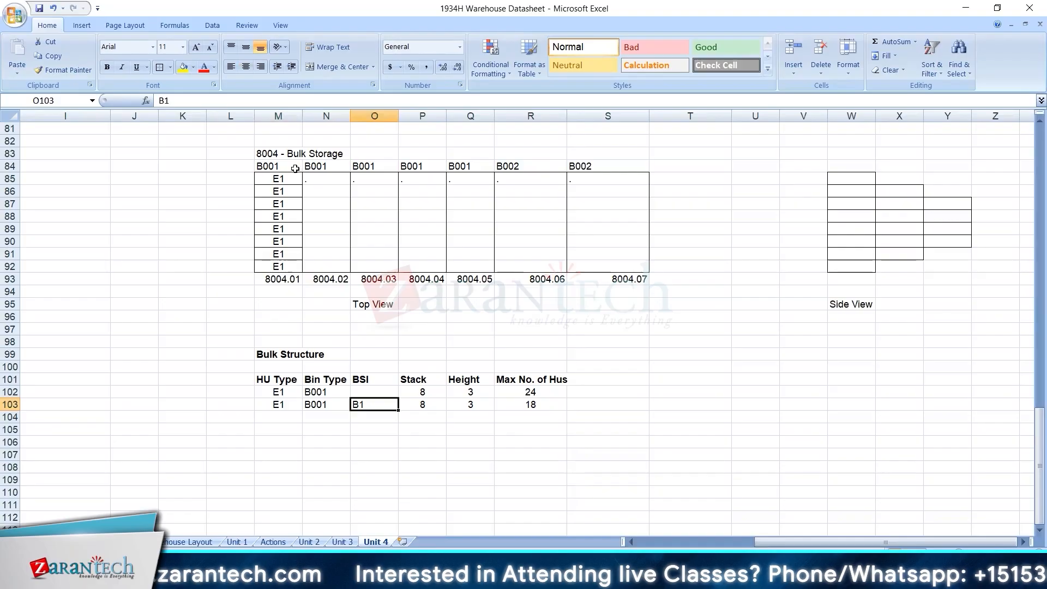
Add the note "No Mixed Storage" in D86 beneath the "HU is Mandatory" rule under Bulk Storage.
left_click(293, 177)
key("ctrl+Left")
key("Left")
key("Down")
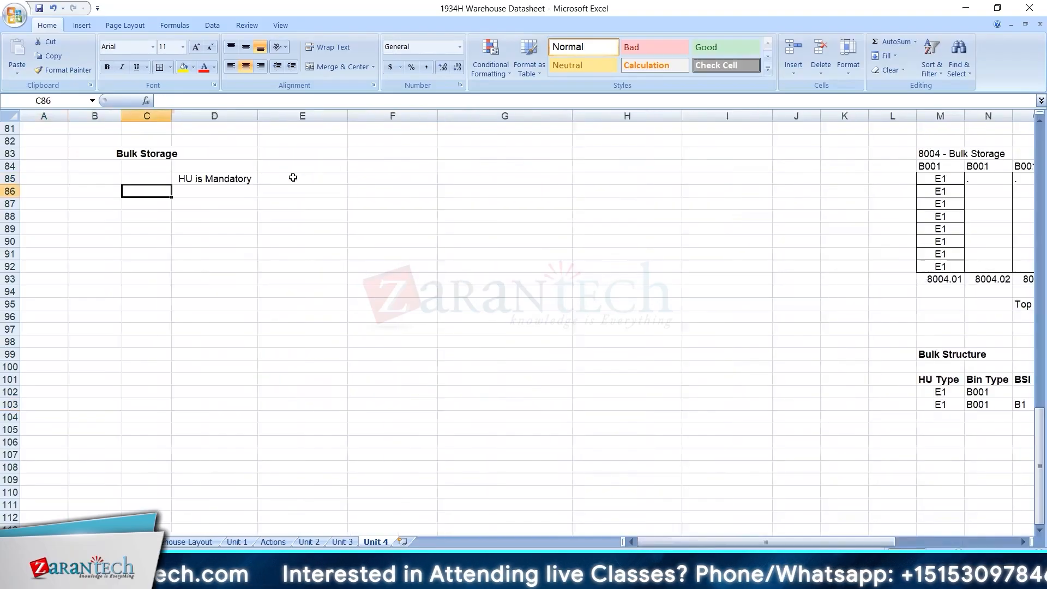
key("Right")
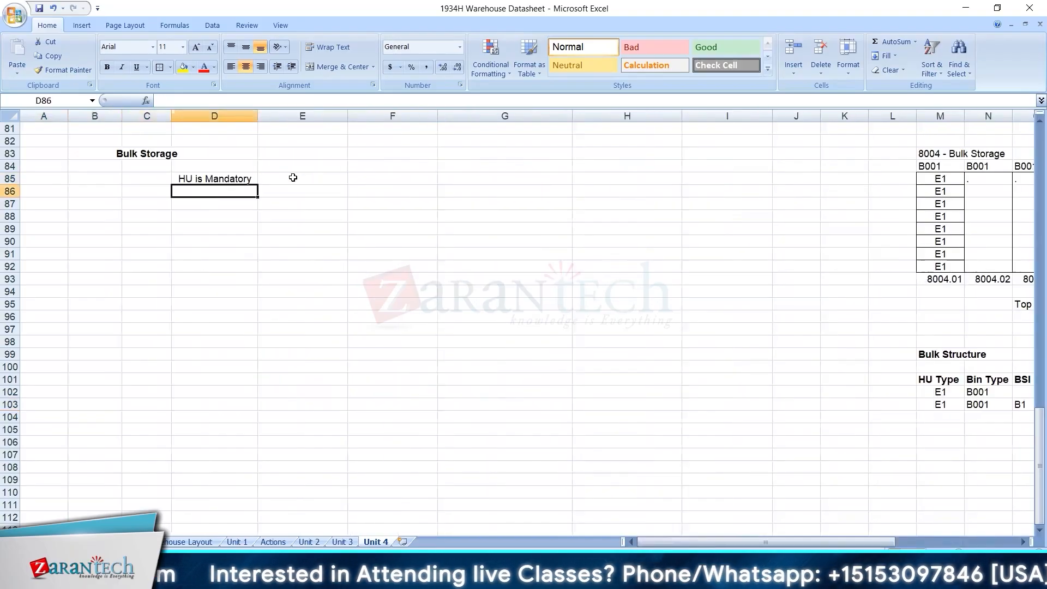
type("No Mi")
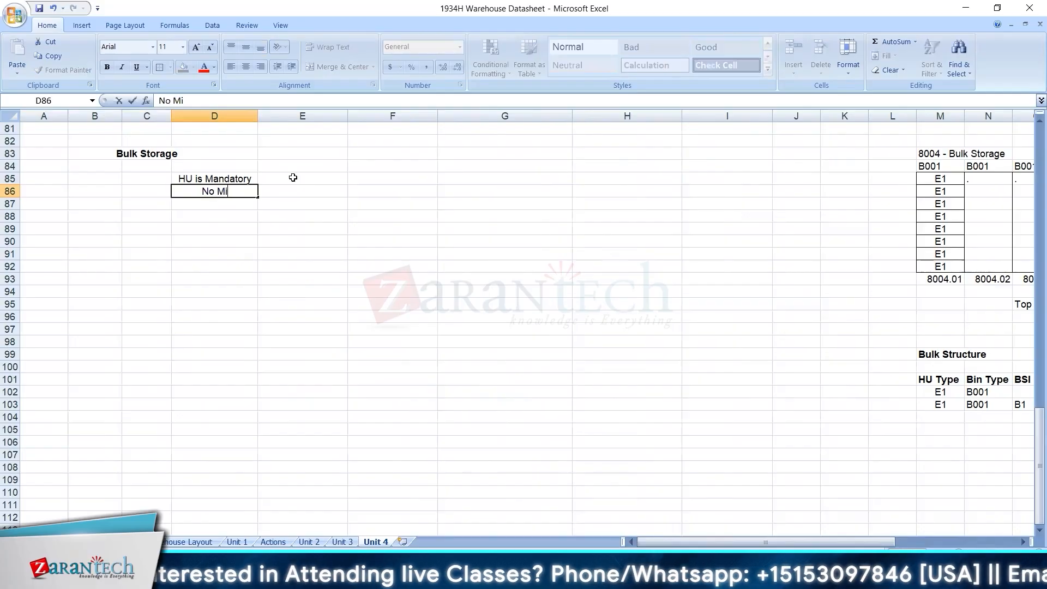
type("xing f")
key("BackSpace")
key("BackSpace")
key("BackSpace")
key("BackSpace")
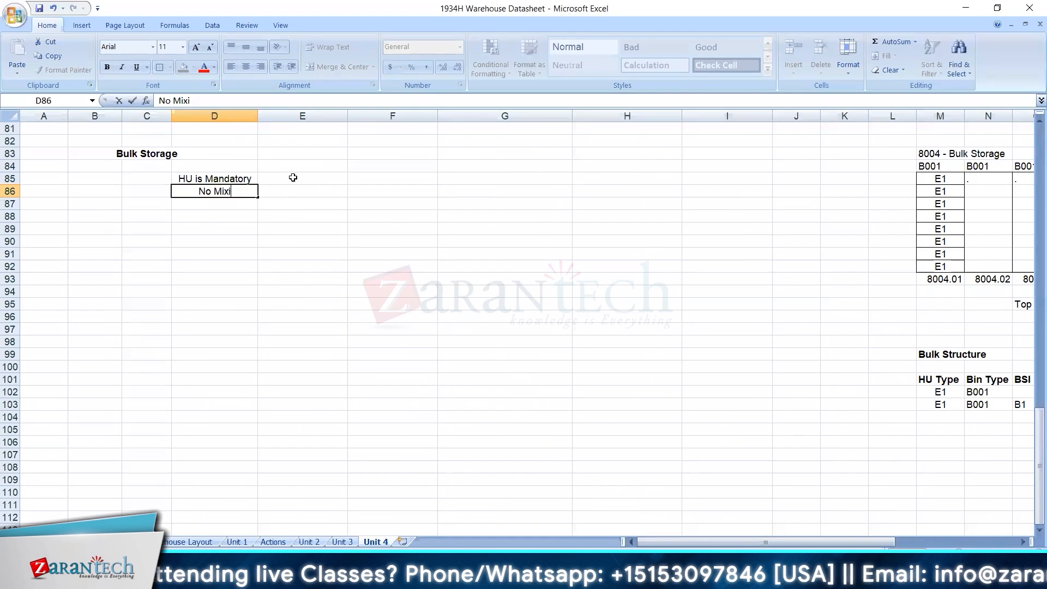
type("ed Storage")
Compare the BSI and Max No. of Hus values in the Bulk Structure table with the stepped side view grid.
key("Right")
key("Right")
key("Right")
key("Right")
key("Right")
key("Right")
key("Right")
key("Right")
key("Right")
key("Right")
key("Right")
key("Right")
key("Right")
key("Right")
key("Right")
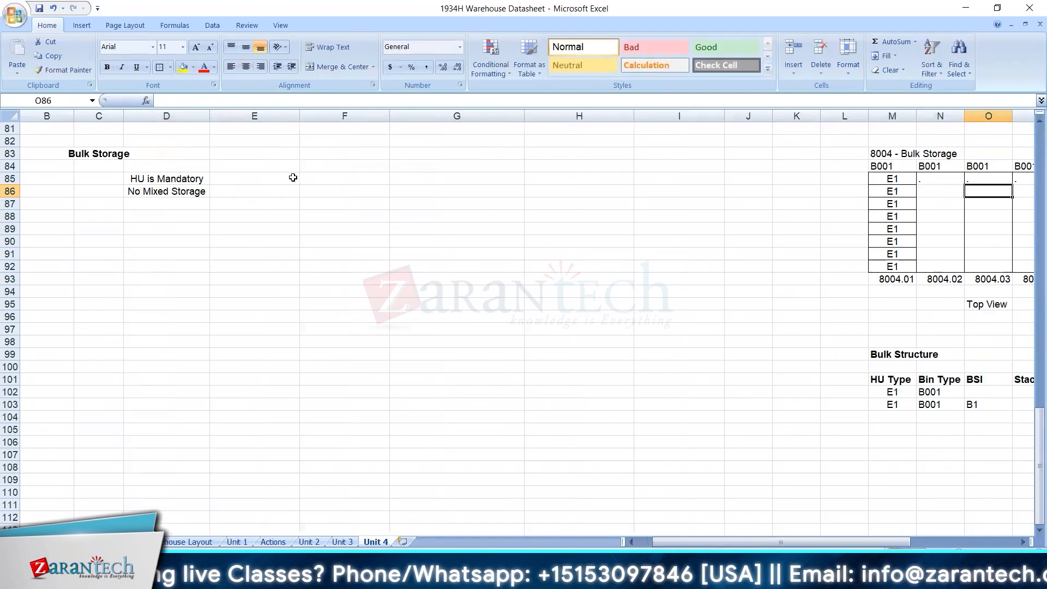
key("Right")
key("Right")
key("Right")
key("Right")
key("Right")
key("Right")
key("Right")
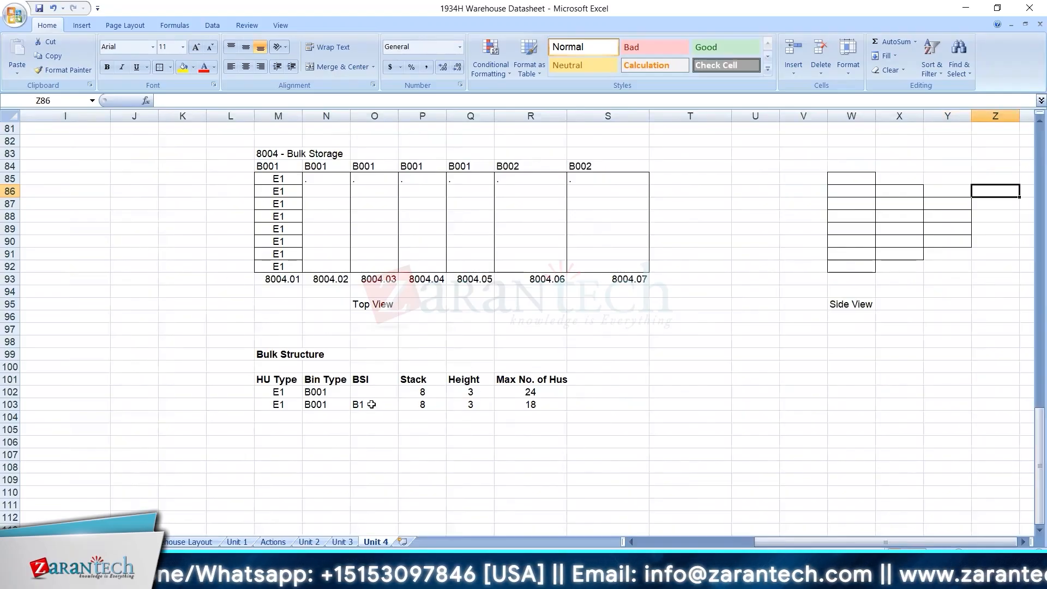
left_click(371, 404)
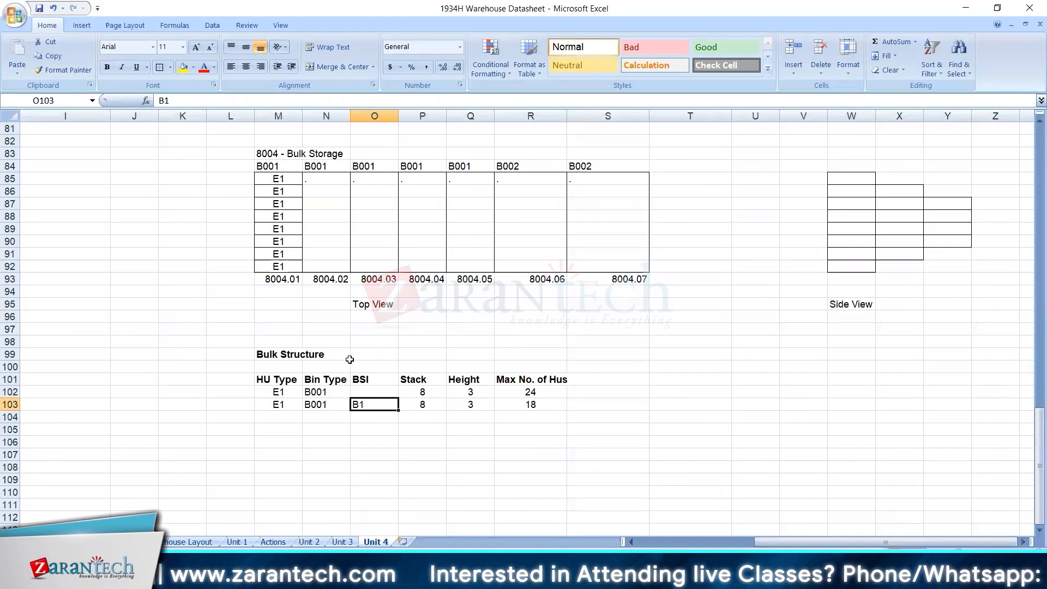
left_click(546, 401)
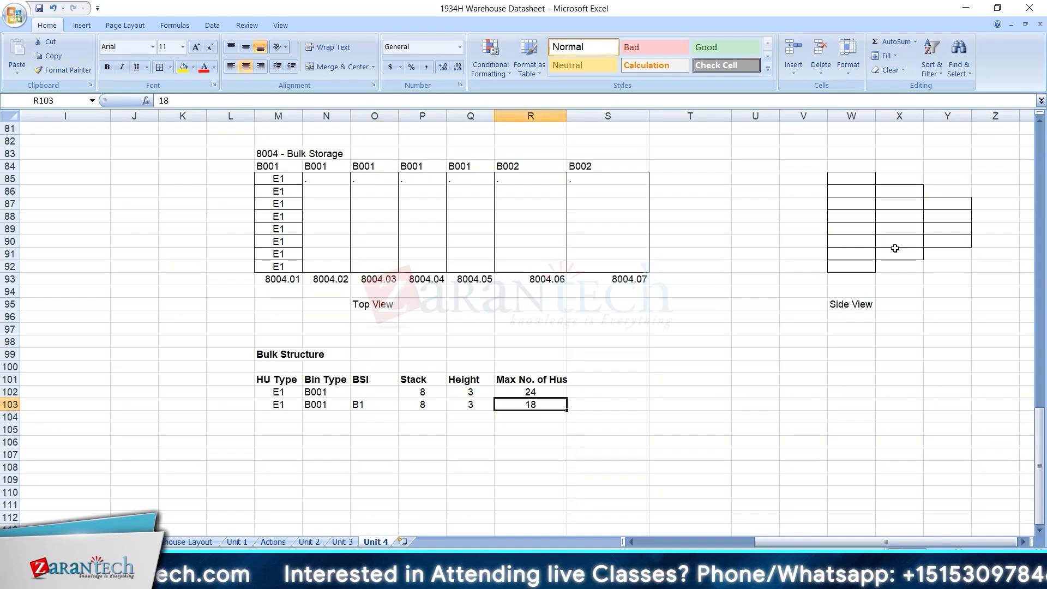
left_click(863, 176)
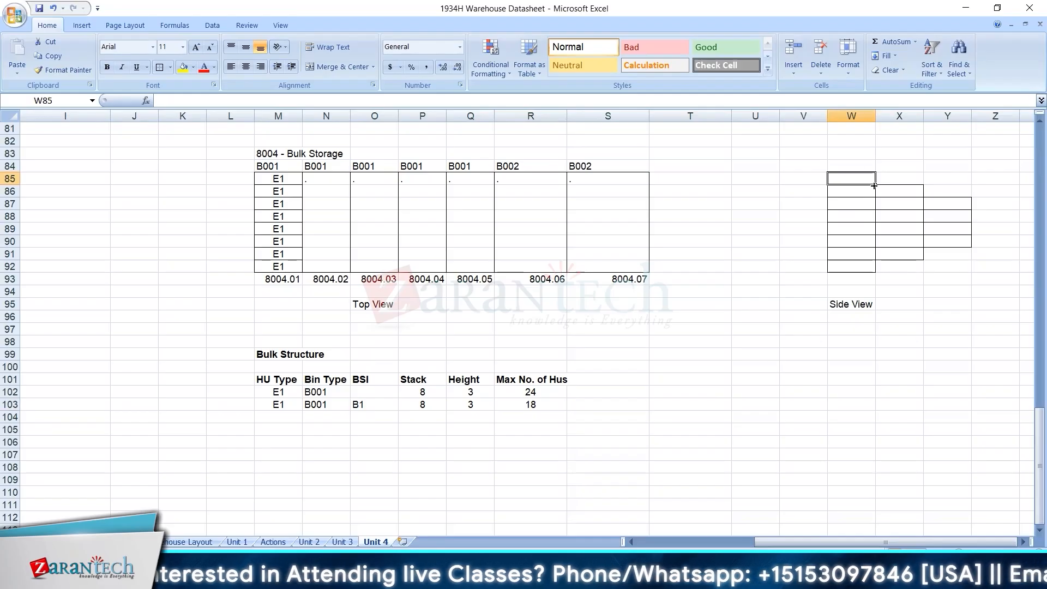
left_click(537, 388)
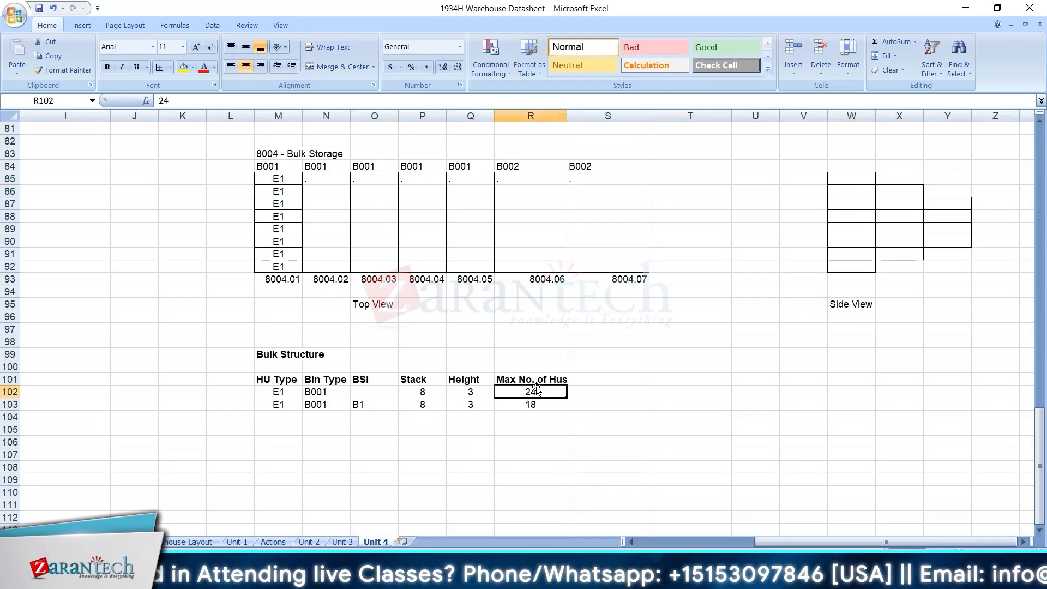
left_click(879, 190)
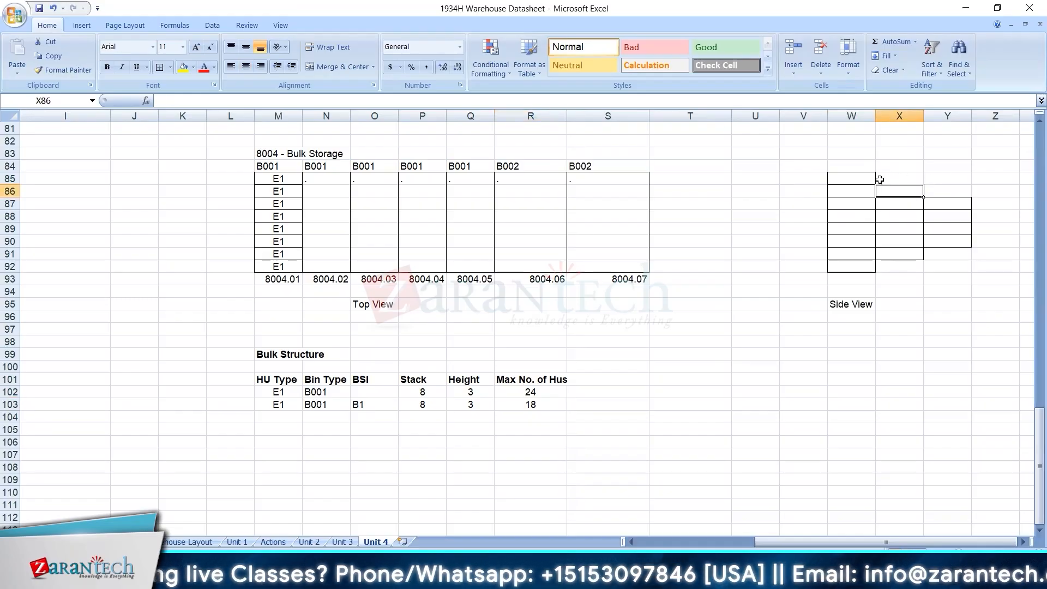
Fill cell Y92, at the empty corner of the side view grid, with yellow.
left_click_drag(849, 179, 937, 266)
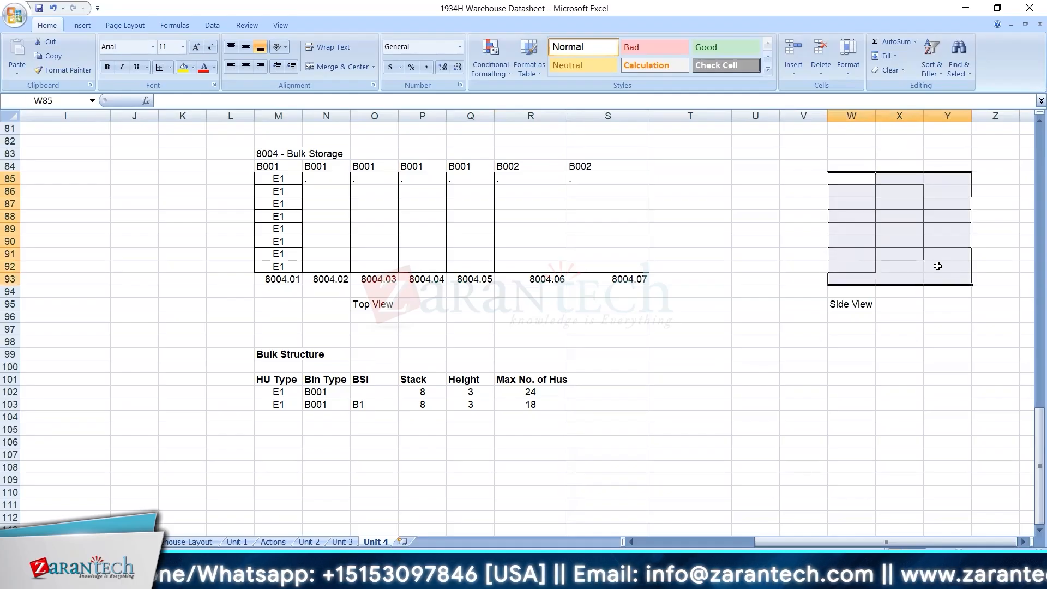
left_click(935, 265)
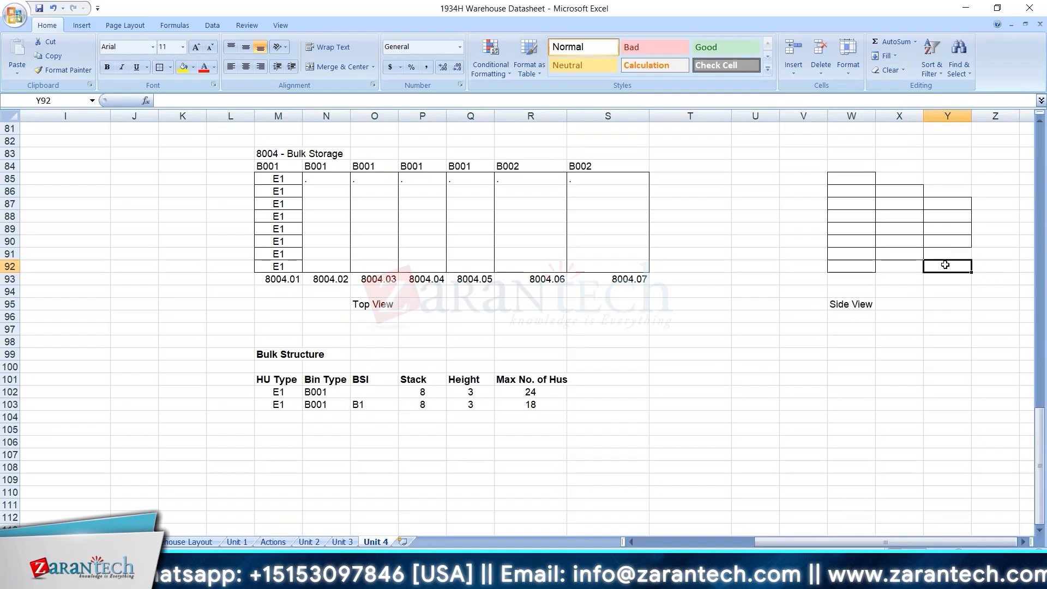
left_click(183, 67)
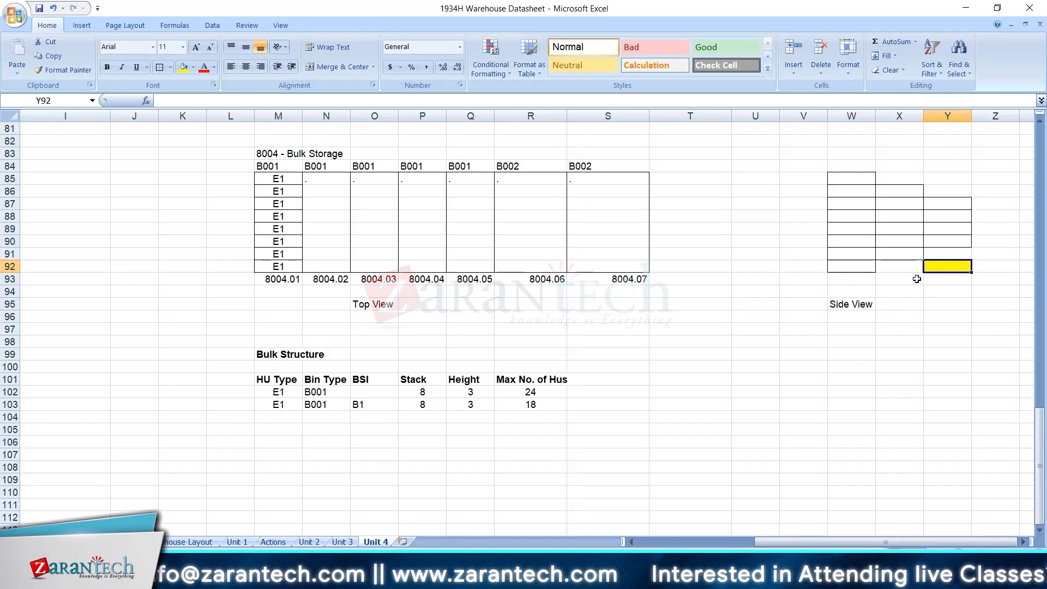
Examine the base column W85:W92 of the side view grid against the upper levels in columns X and Y.
left_click(860, 263)
left_click_drag(853, 177, 853, 271)
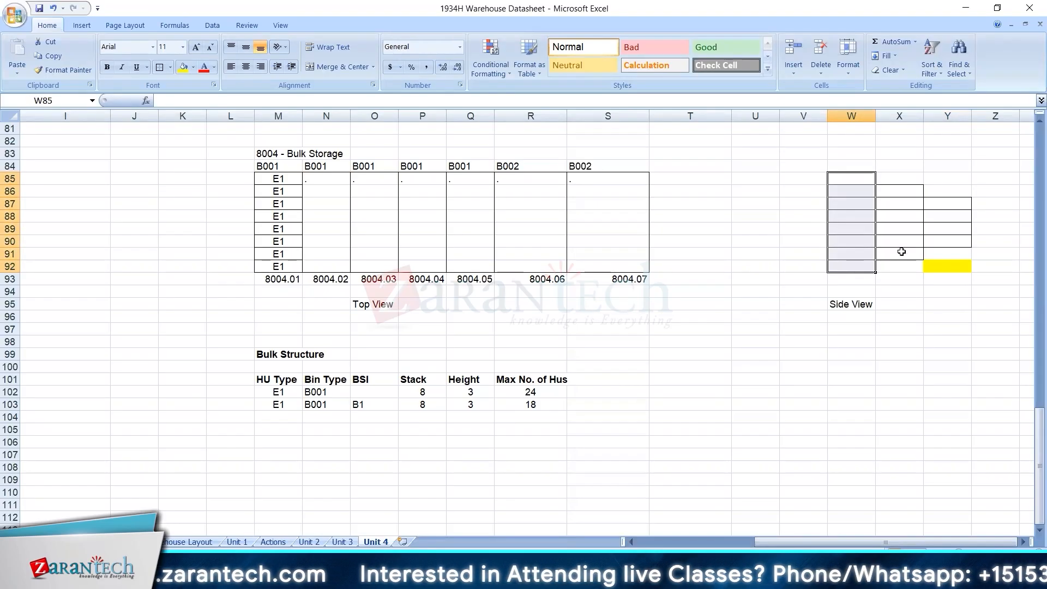
left_click_drag(905, 192, 947, 248)
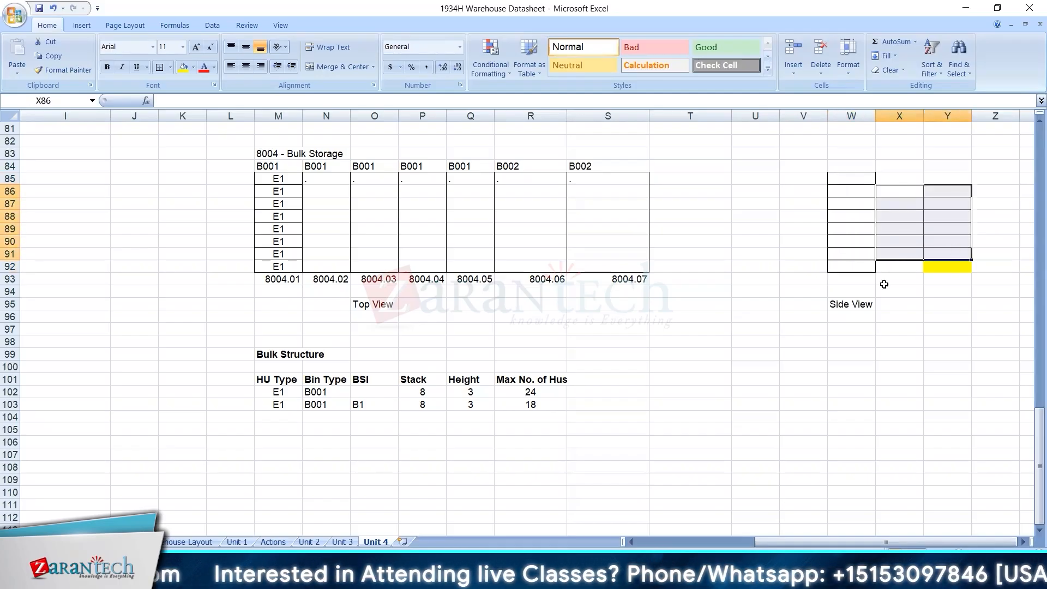
left_click(889, 283)
left_click(884, 264)
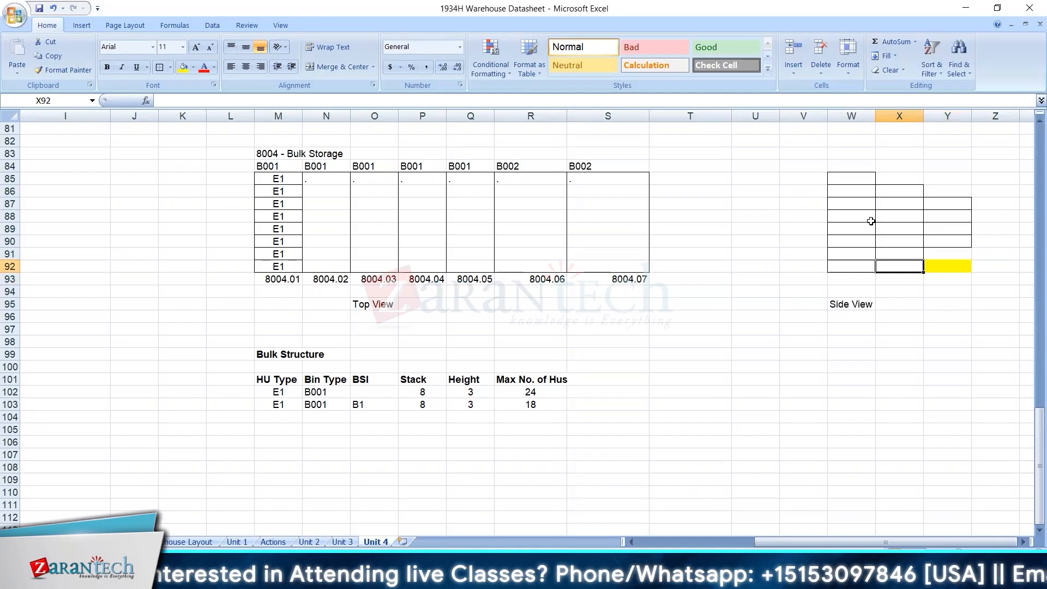
left_click_drag(857, 175, 855, 264)
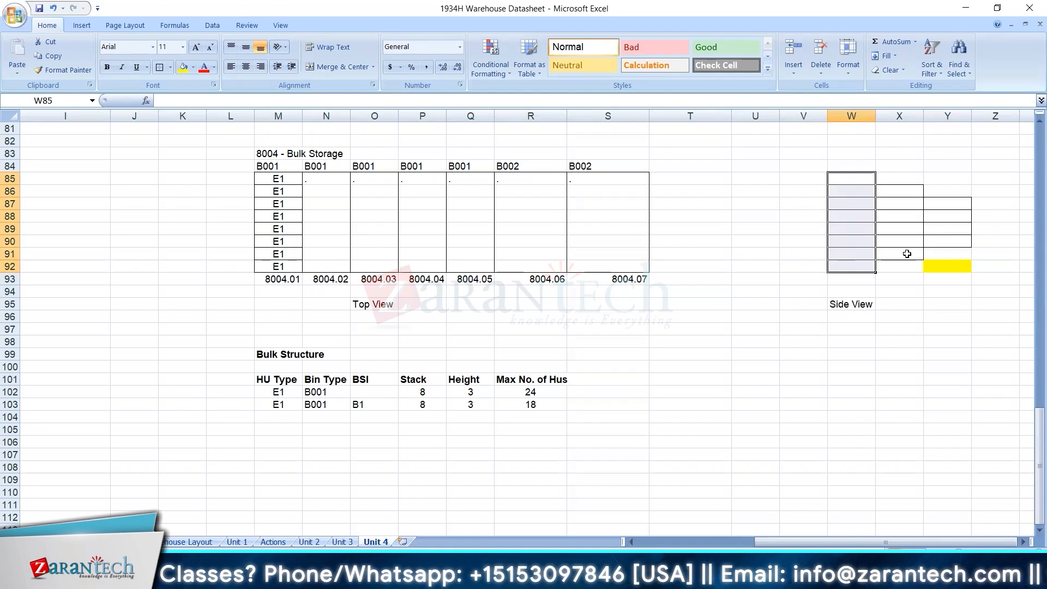
left_click_drag(906, 175, 937, 264)
left_click_drag(848, 180, 859, 262)
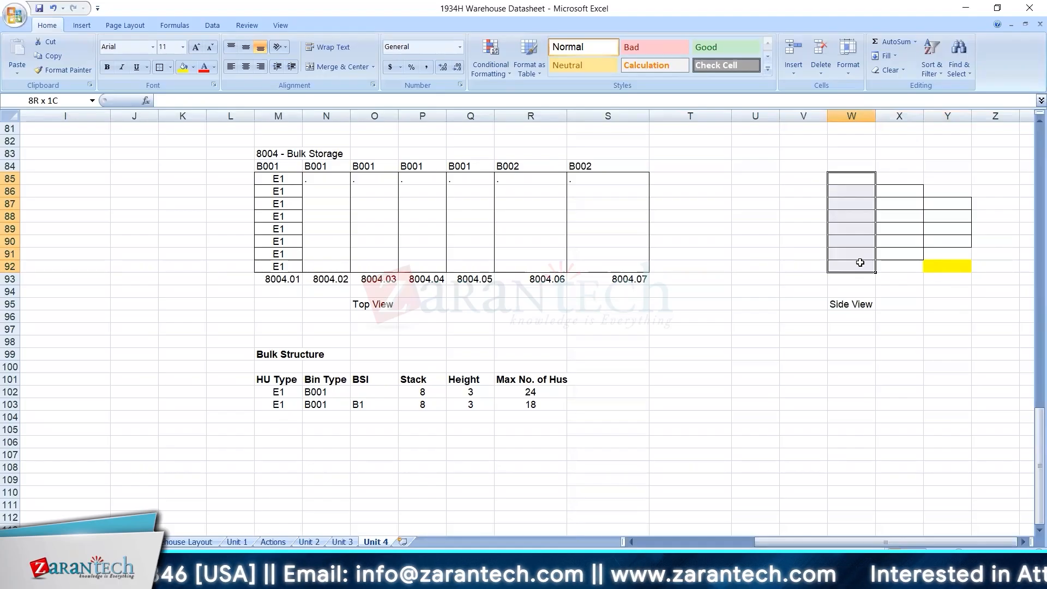
left_click_drag(860, 262, 860, 264)
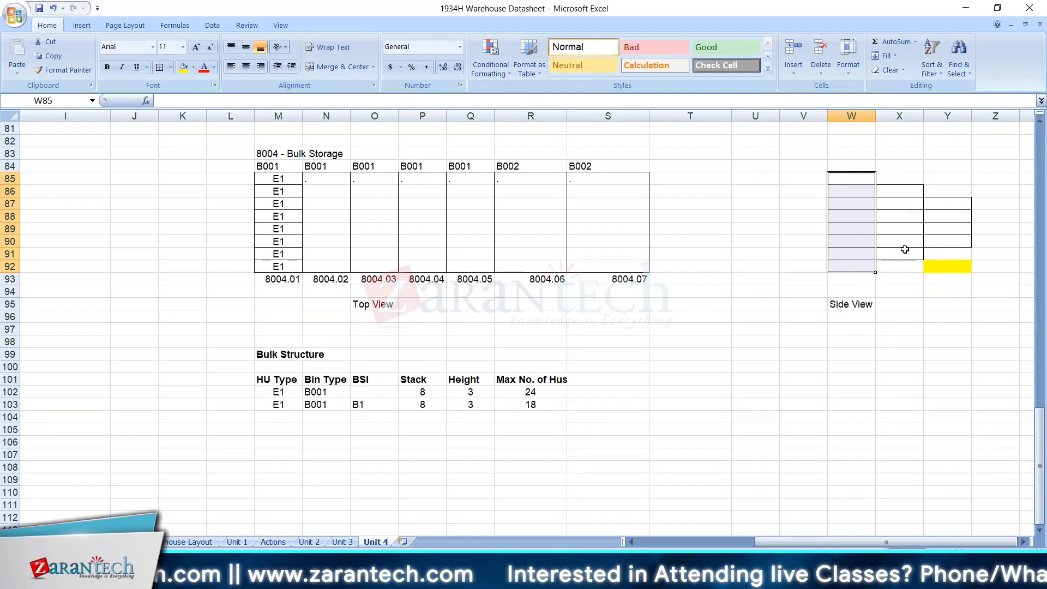
left_click(788, 382)
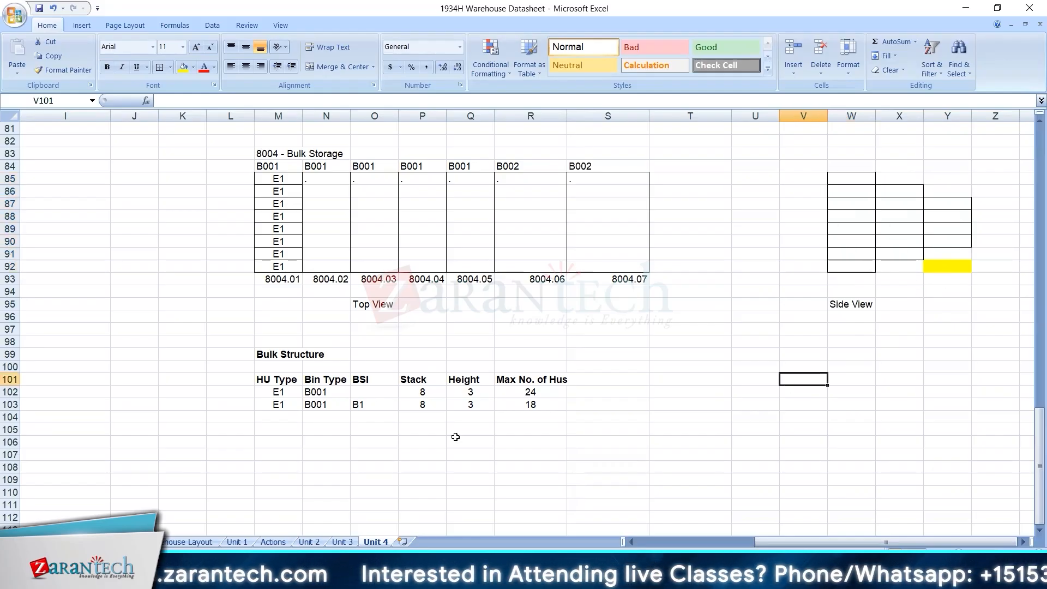
Review the Bulk Structure rows M101:R103 against the side view grid and the E1 column of the top view.
left_click_drag(293, 378, 561, 401)
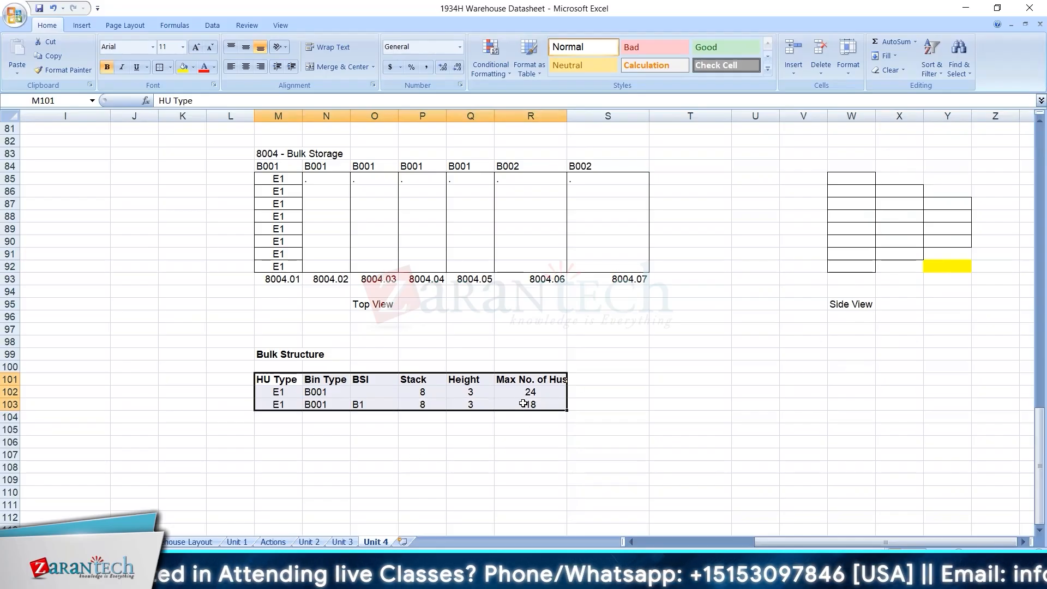
left_click_drag(869, 183, 959, 266)
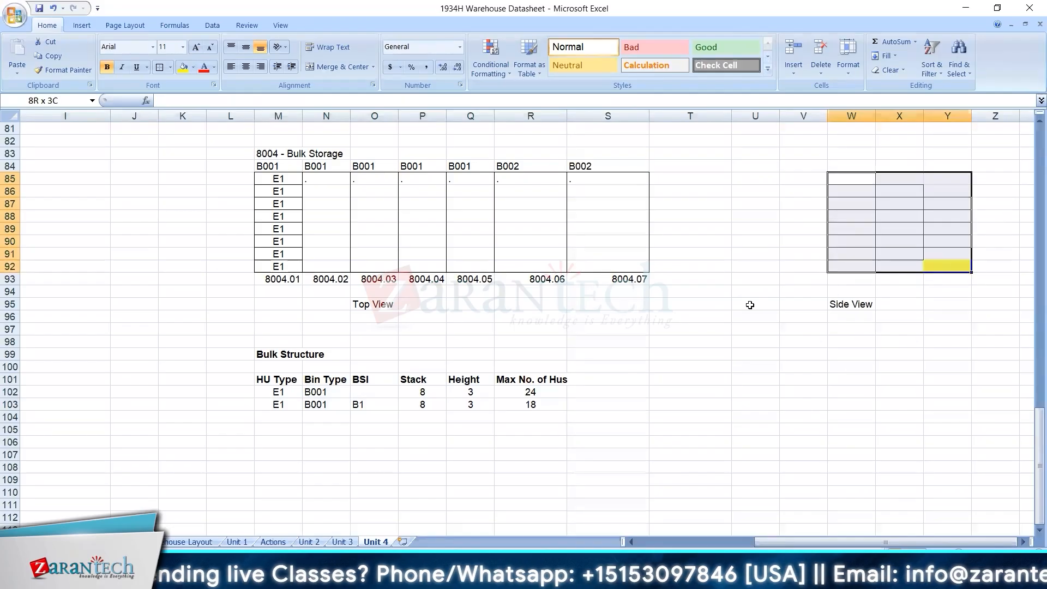
left_click(536, 398)
left_click(392, 476)
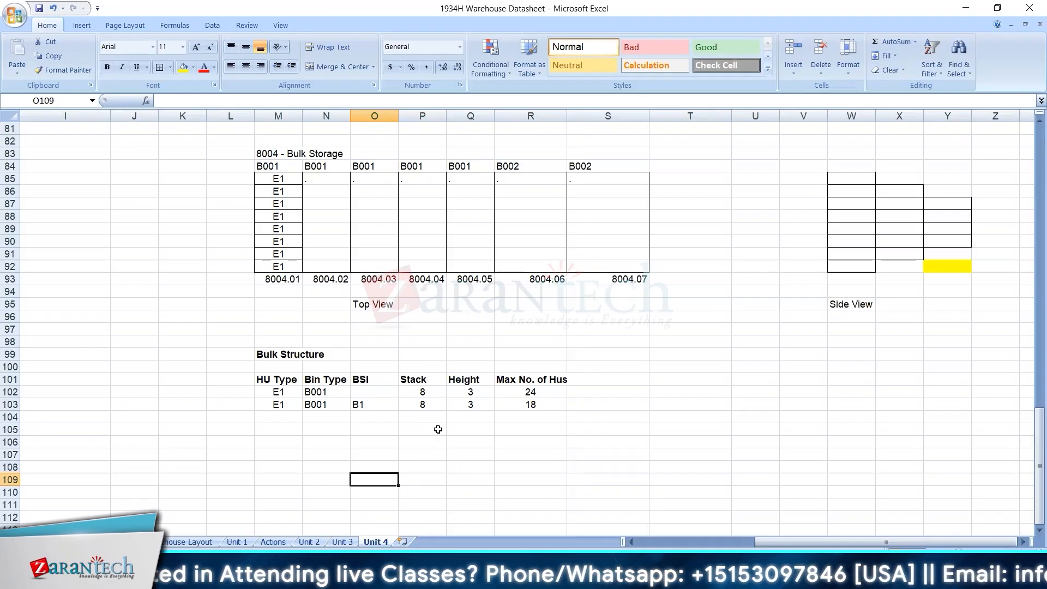
left_click_drag(281, 177, 281, 266)
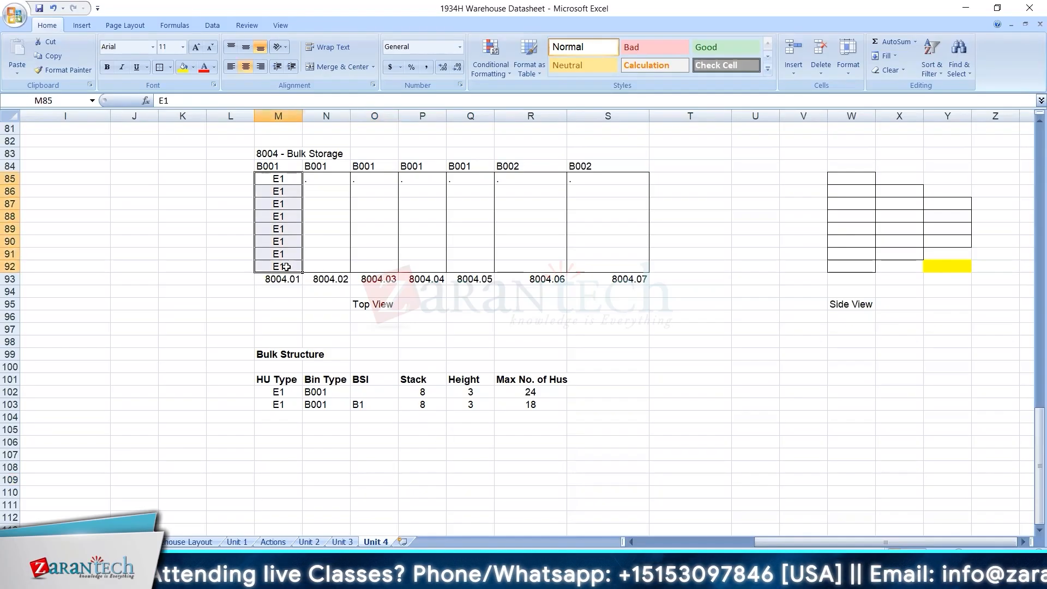
left_click(391, 405)
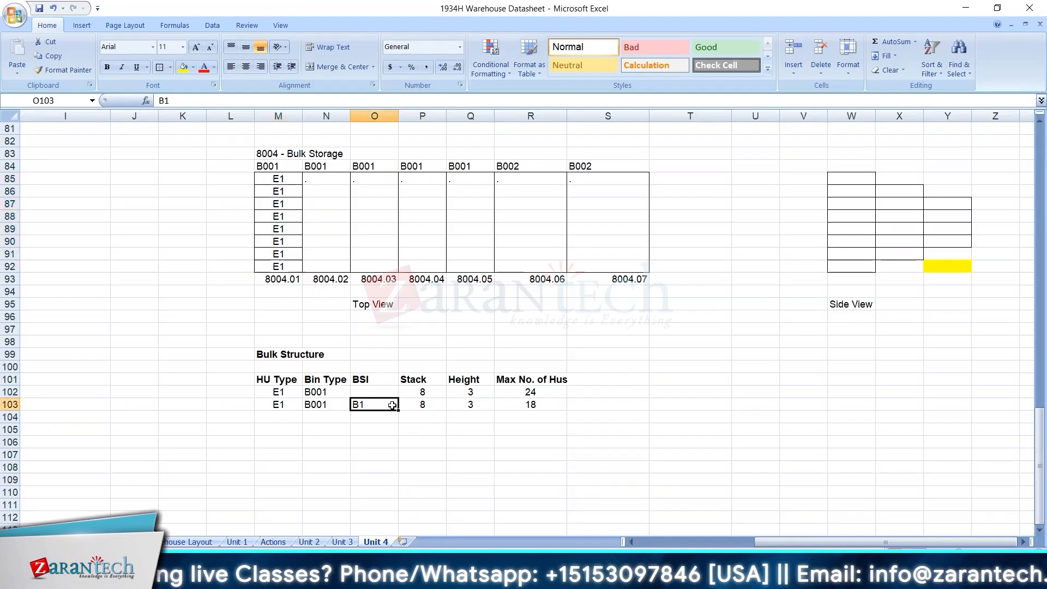
left_click(275, 415)
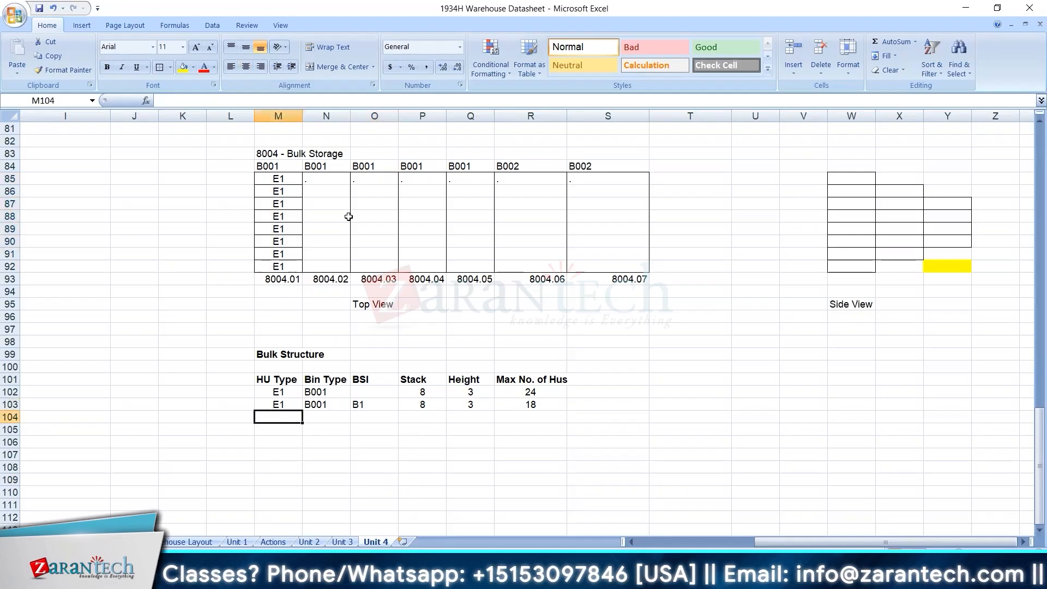
Divide N85:N92 of the top view grid into two-row blocks with outside borders.
left_click_drag(325, 173, 327, 241)
left_click(162, 69)
left_click(162, 69)
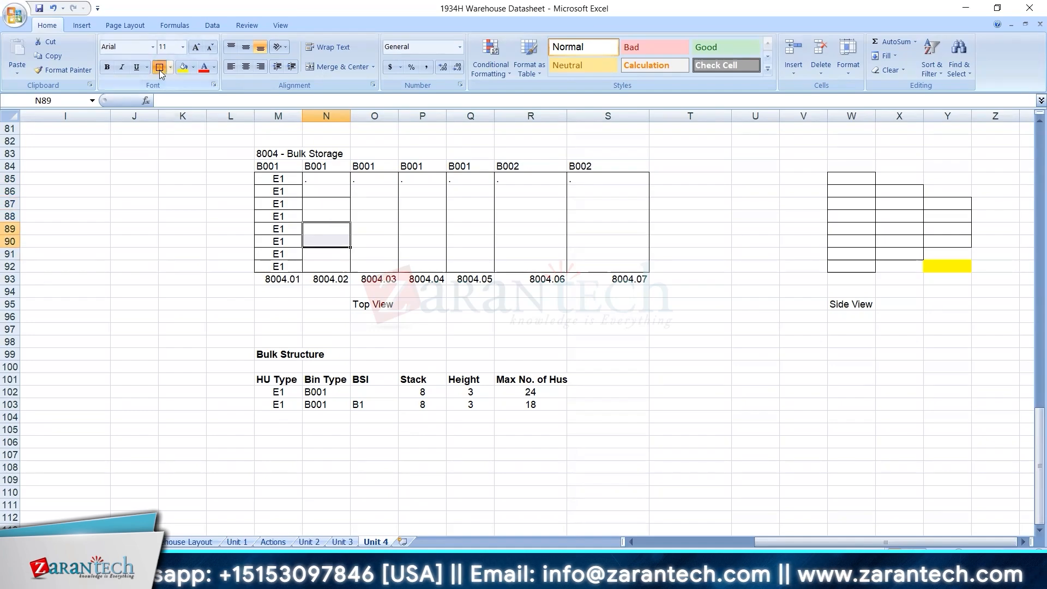
Enter E2 in N85, N87, N89 and N91, one for each two-row block of bin 8004.02.
left_click(326, 182)
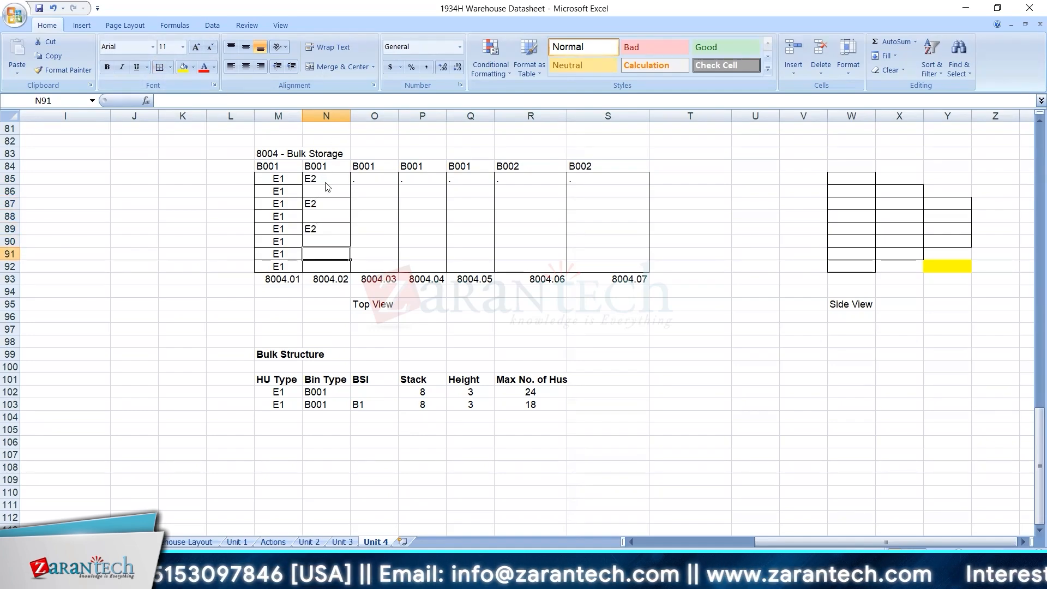
type("E2")
key("Down")
key("Down")
key("Down")
key("Down")
key("Down")
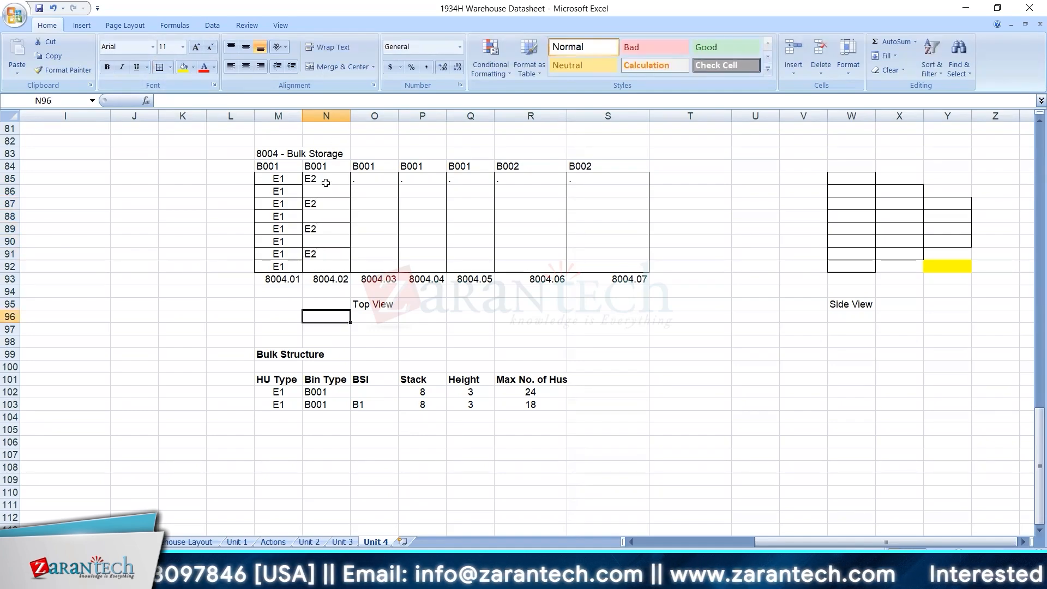
Fill row 104 of the Bulk Structure table with HU Type E2, Bin Type B001, Stack 4, Height 3 and Max No. of Hus 10.
left_click(295, 421)
type("E2")
key("Tab")
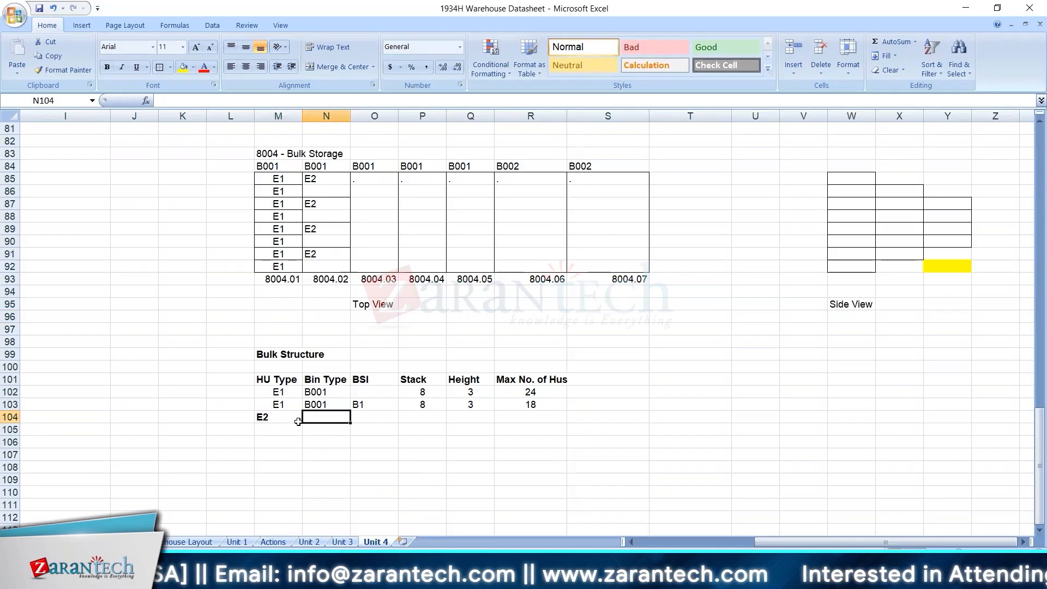
type("B001")
key("Tab")
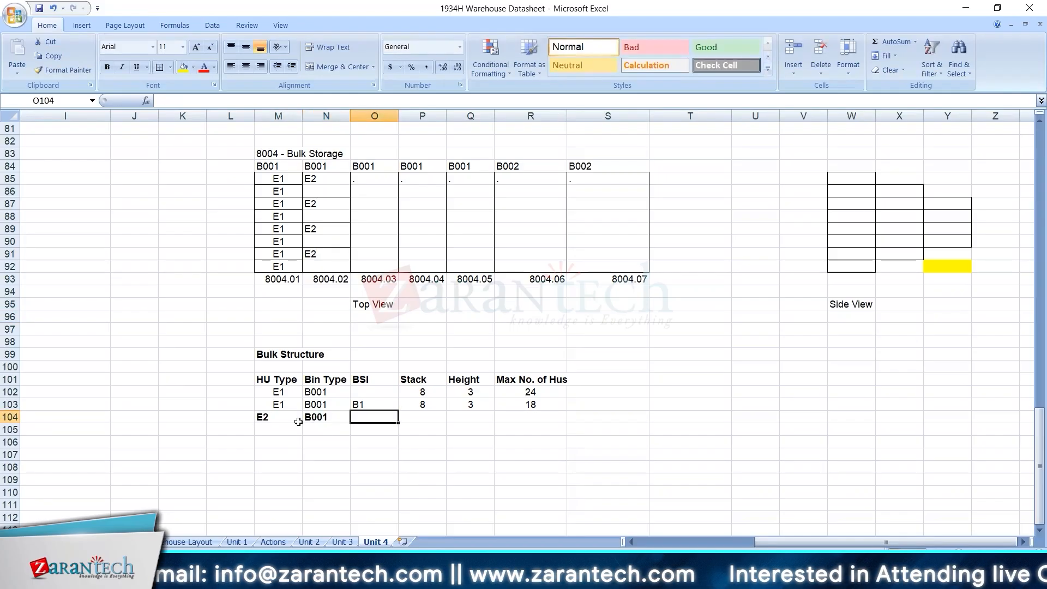
key("Tab")
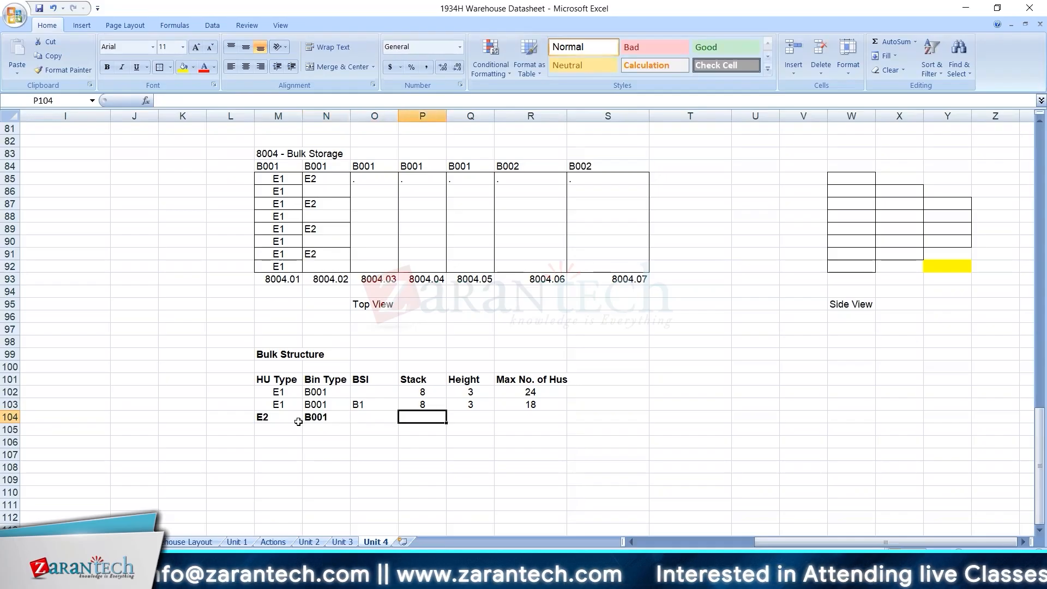
type("4")
key("Tab")
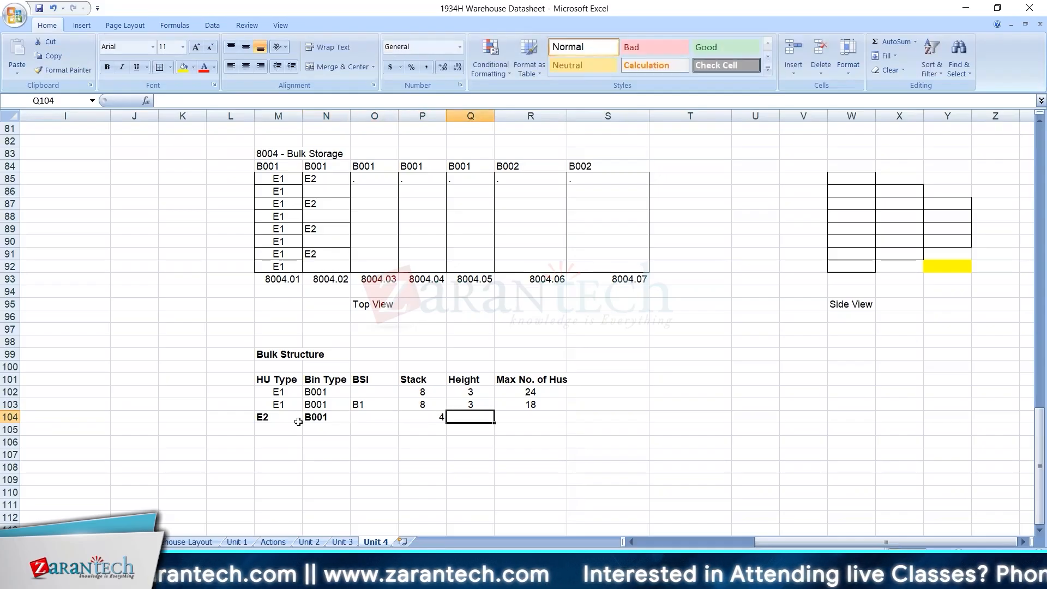
type("3")
key("Tab")
type("10")
key("Return")
Centre the values of the E2 row across M104:R104.
left_click(292, 416)
key("shift+Right")
key("shift+Right")
key("shift+Right")
key("shift+Right")
key("shift+Right")
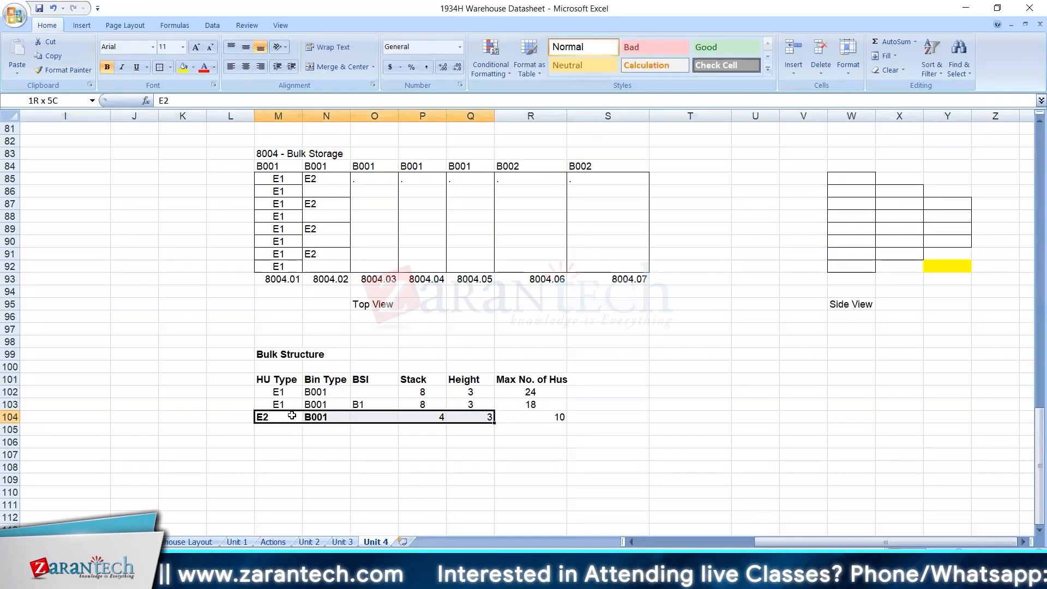
left_click(246, 68)
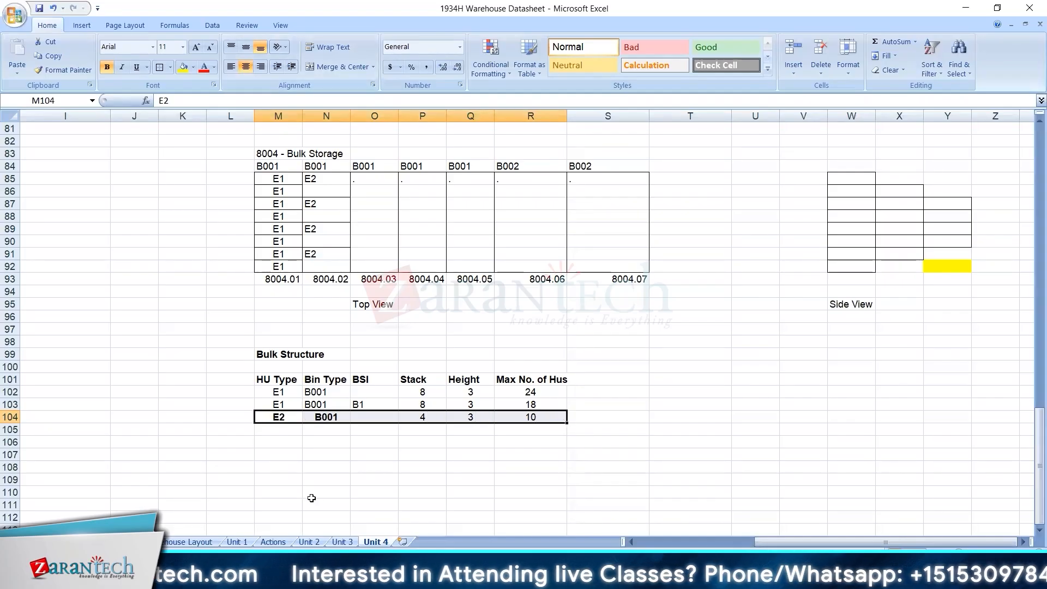
Remove the bold formatting from the E2 row of the Bulk Structure table, M104:R104.
left_click(108, 70)
left_click(108, 70)
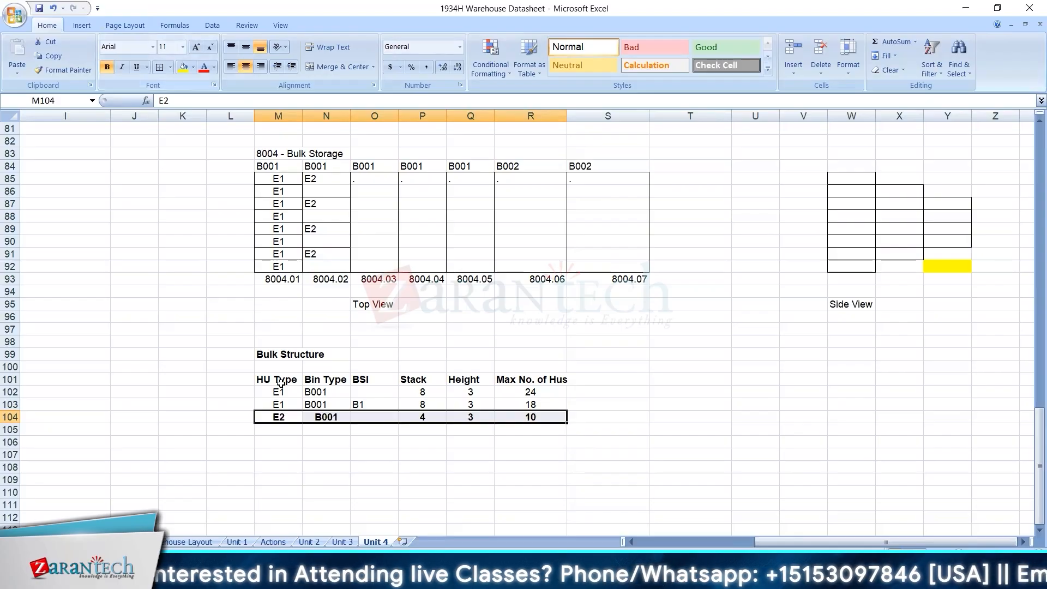
left_click(107, 70)
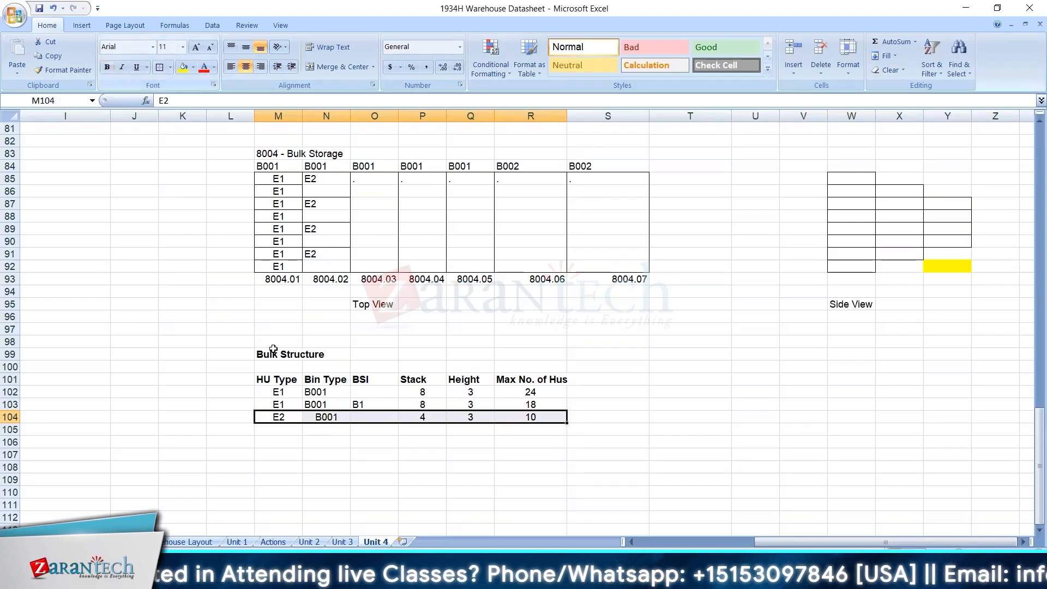
Centre the Bin Type and BSI values of the two E1 rows in N102:O103.
right_click(315, 392)
left_click(314, 485)
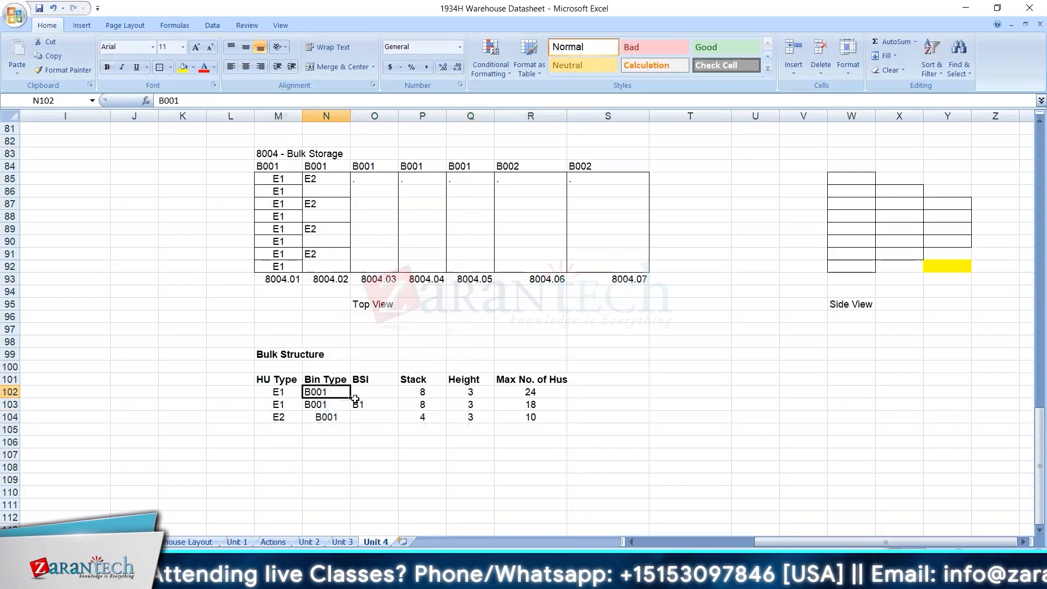
left_click_drag(347, 391, 376, 404)
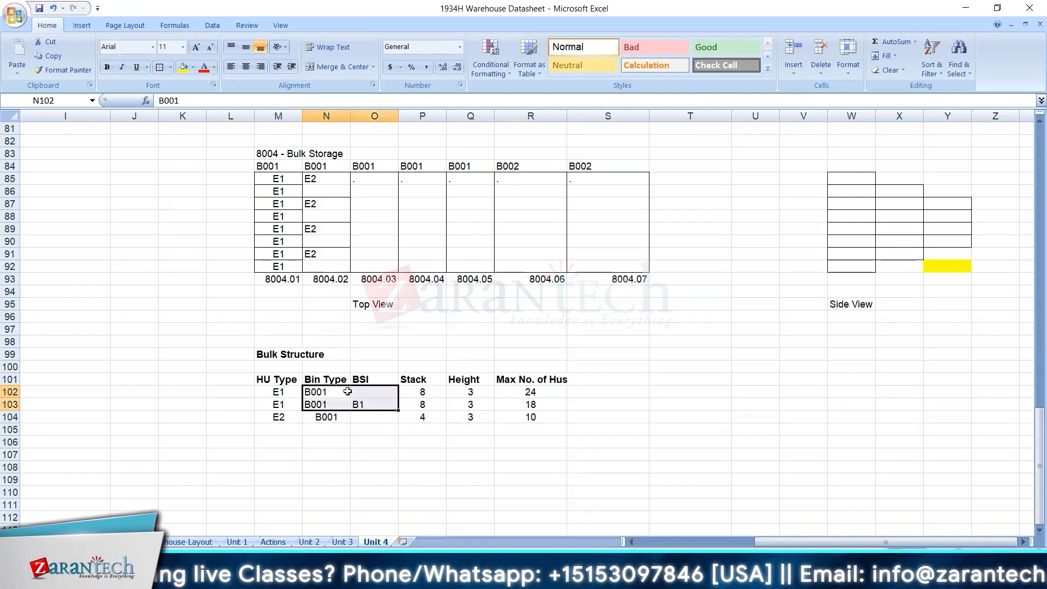
left_click(249, 67)
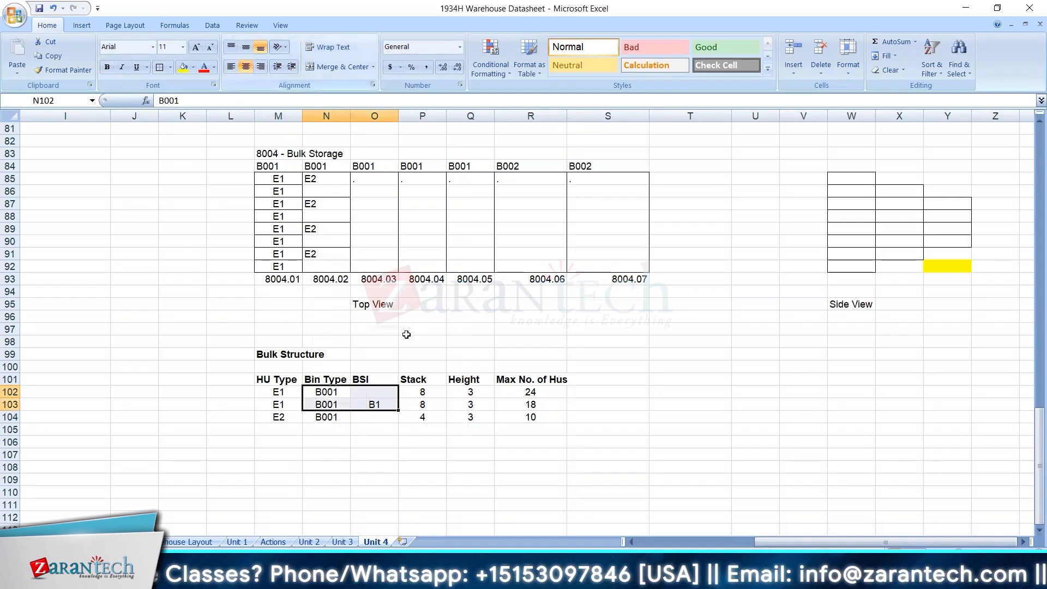
left_click(443, 468)
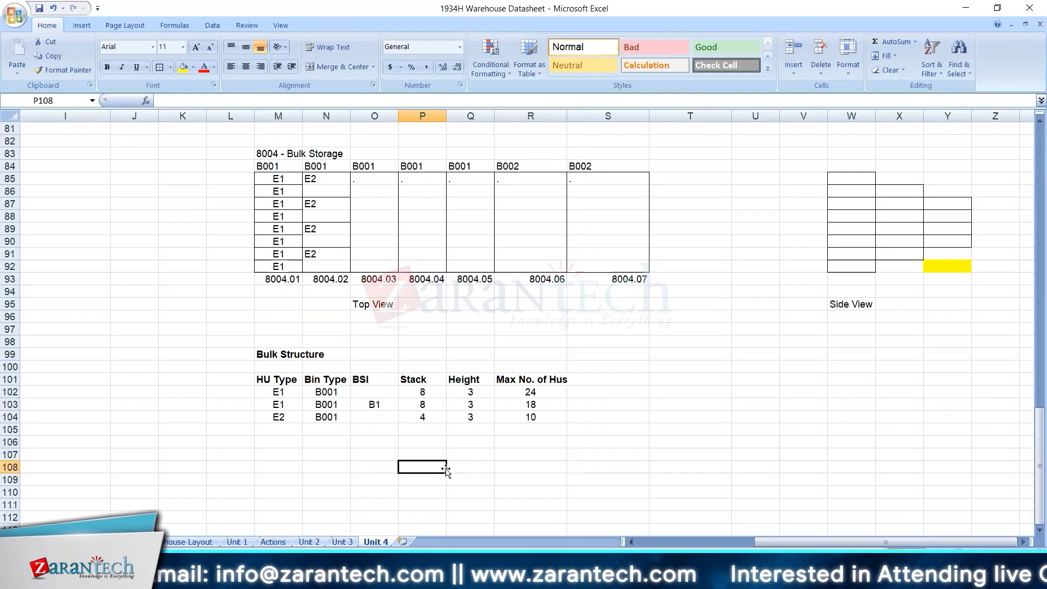
Review the Bulk Storage rule notes in column D and return to the 8004 grids and Bulk Structure table.
key("Left")
key("Left")
key("Left")
key("Left")
key("Left")
key("Left")
key("Left")
key("Left")
key("Left")
key("Left")
key("Left")
key("Left")
key("Left")
key("Left")
key("Left")
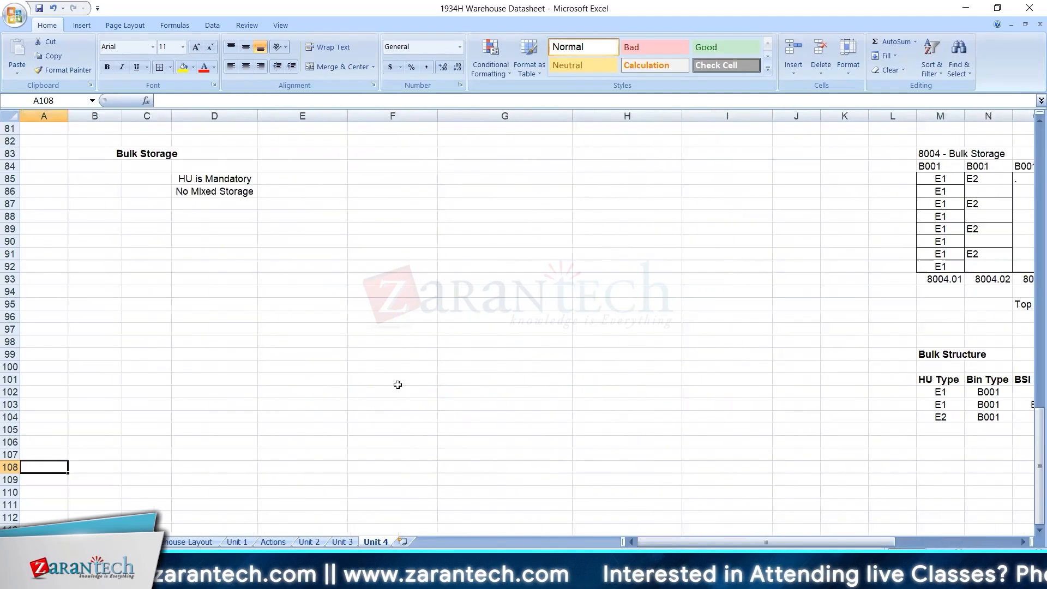
left_click(222, 177)
left_click(988, 404)
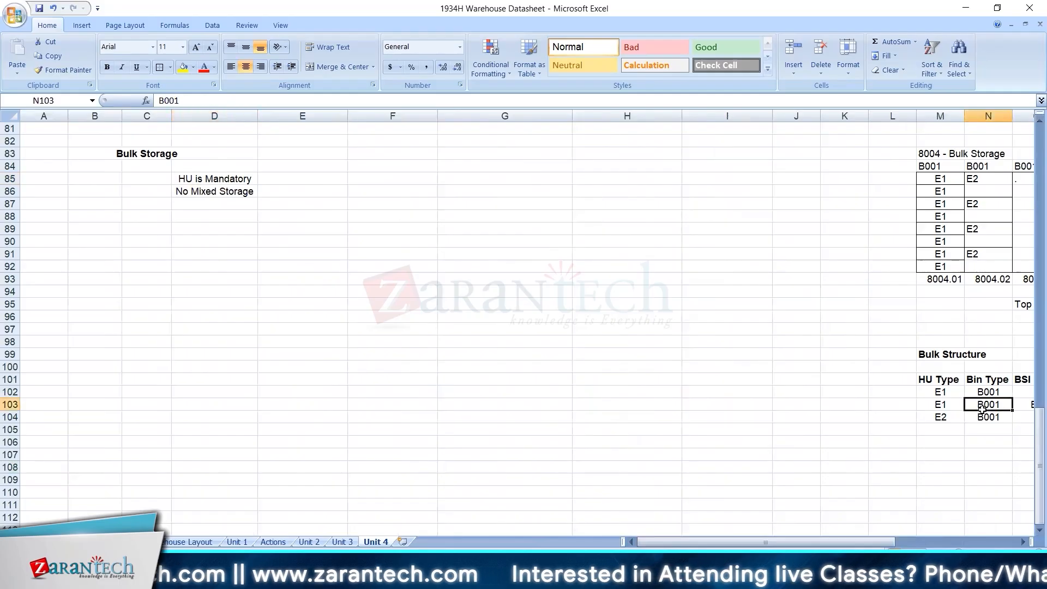
key("Right")
key("Right")
key("Right")
key("Right")
key("Right")
key("Right")
key("Right")
key("Right")
key("Right")
key("Right")
key("Right")
key("Right")
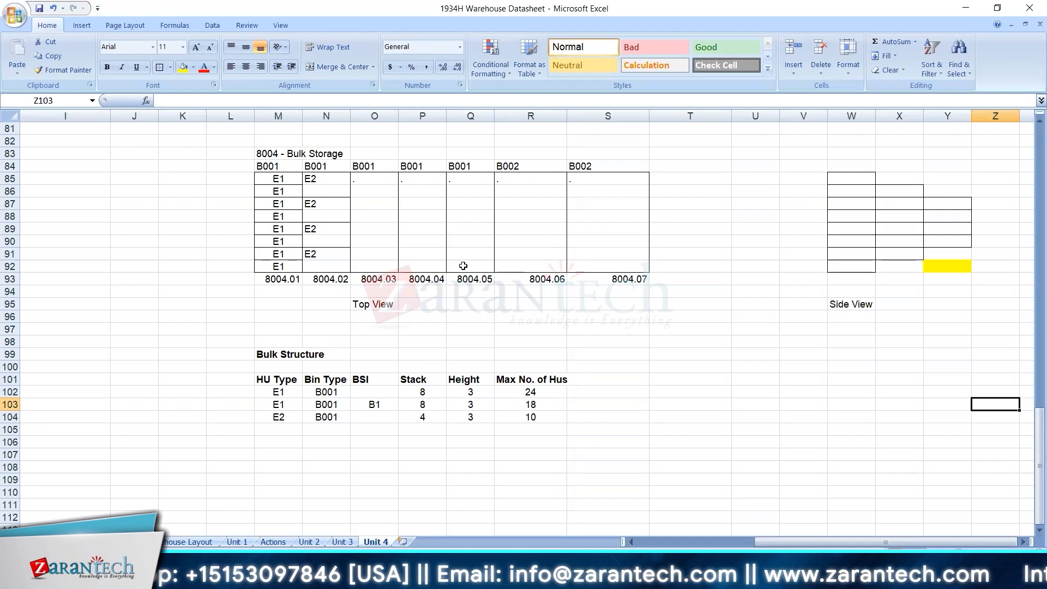
Centre the E2 entries of bin 8004.02 across N85:N92 in the top view grid.
left_click_drag(328, 183, 327, 266)
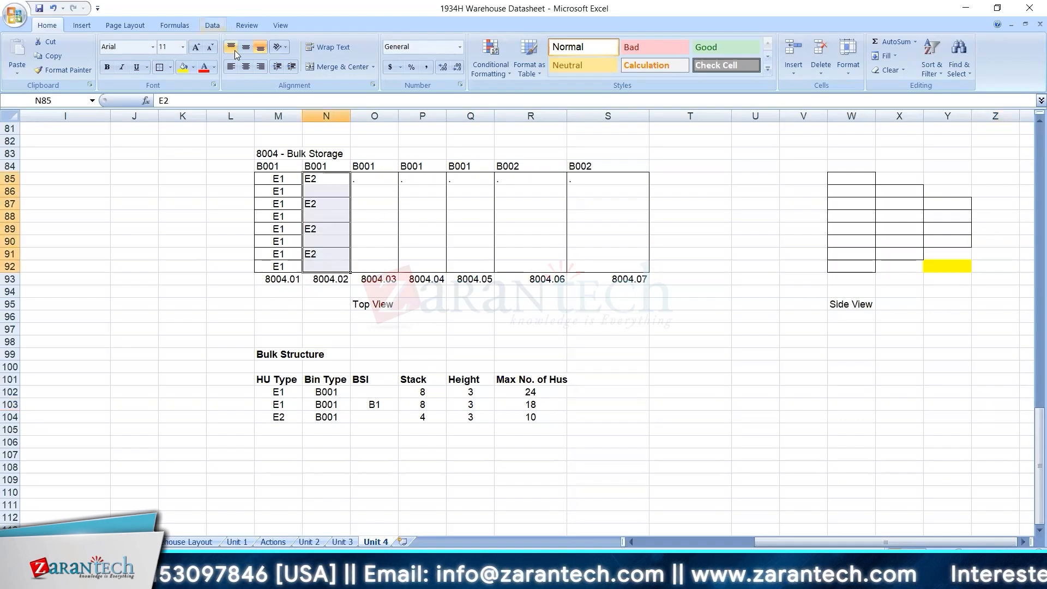
left_click(251, 71)
left_click(373, 227)
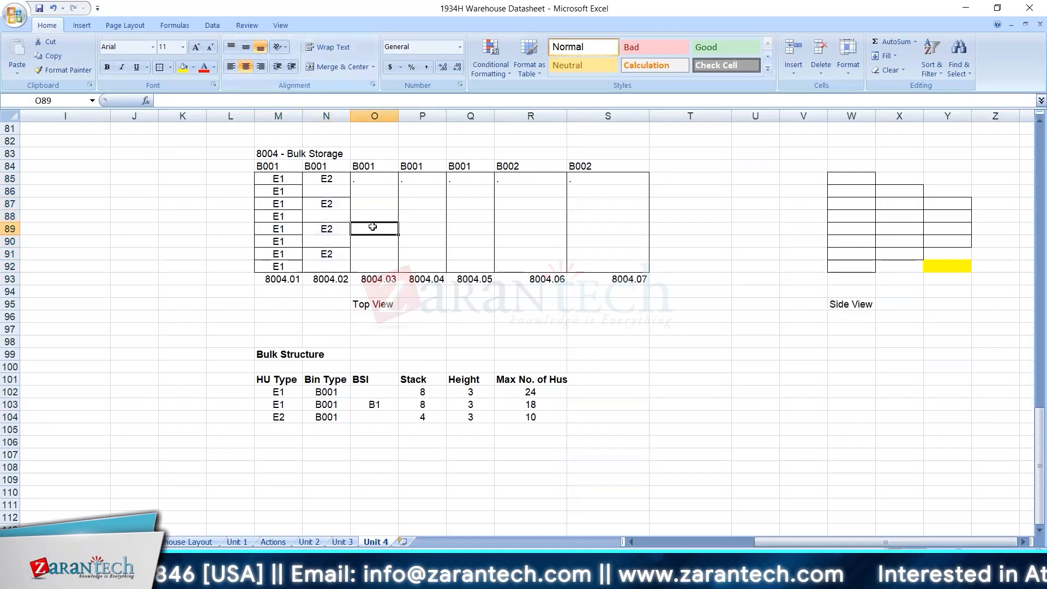
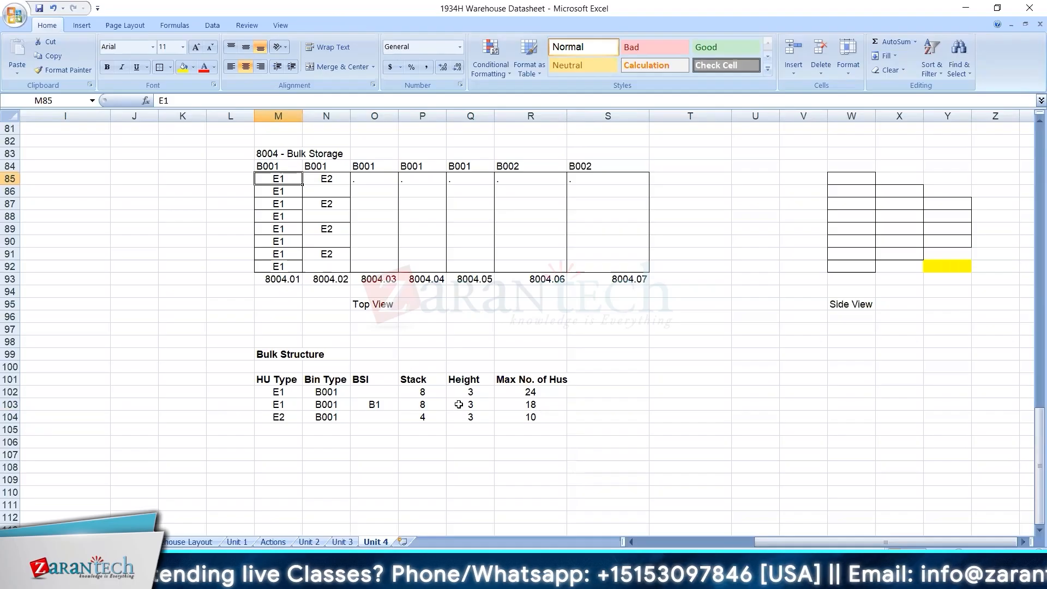
Examine the Stack, Height and Max No. of Hus values of the E1 row with BSI B1 against the side view grid.
right_click(425, 405)
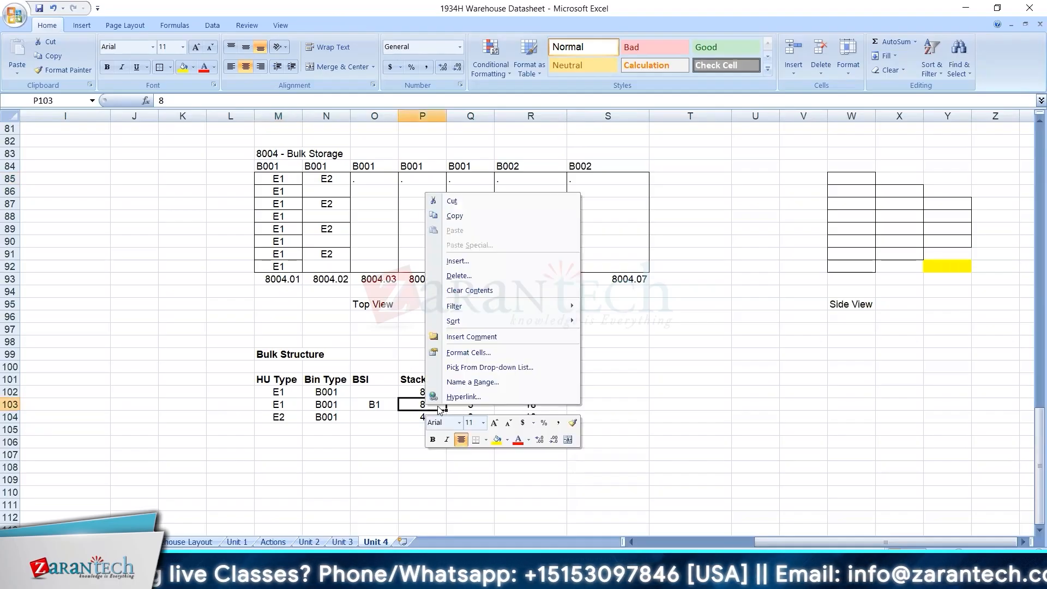
key("Escape")
left_click_drag(433, 402, 529, 403)
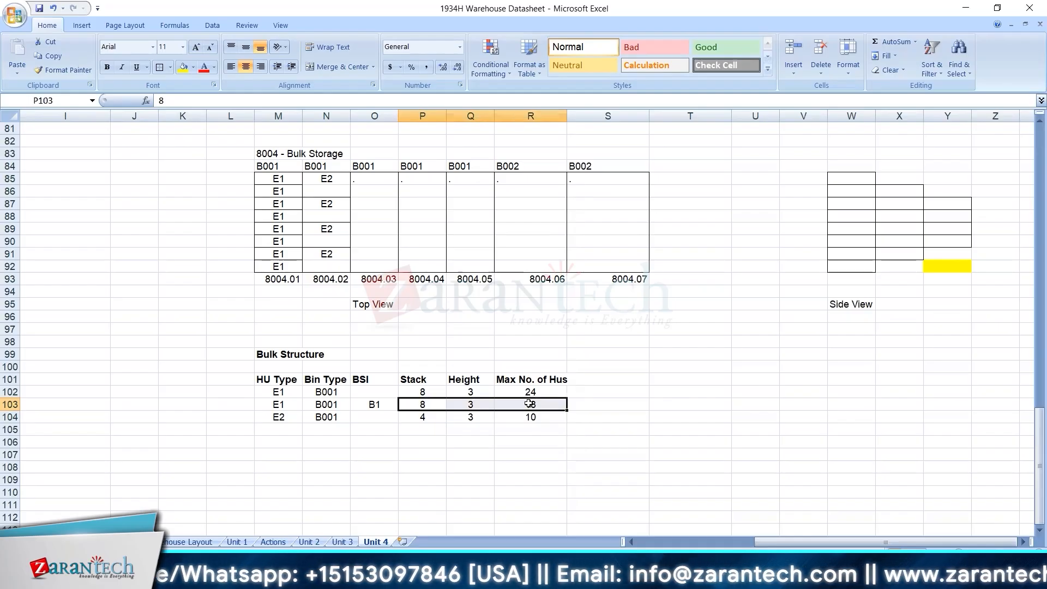
left_click(385, 407)
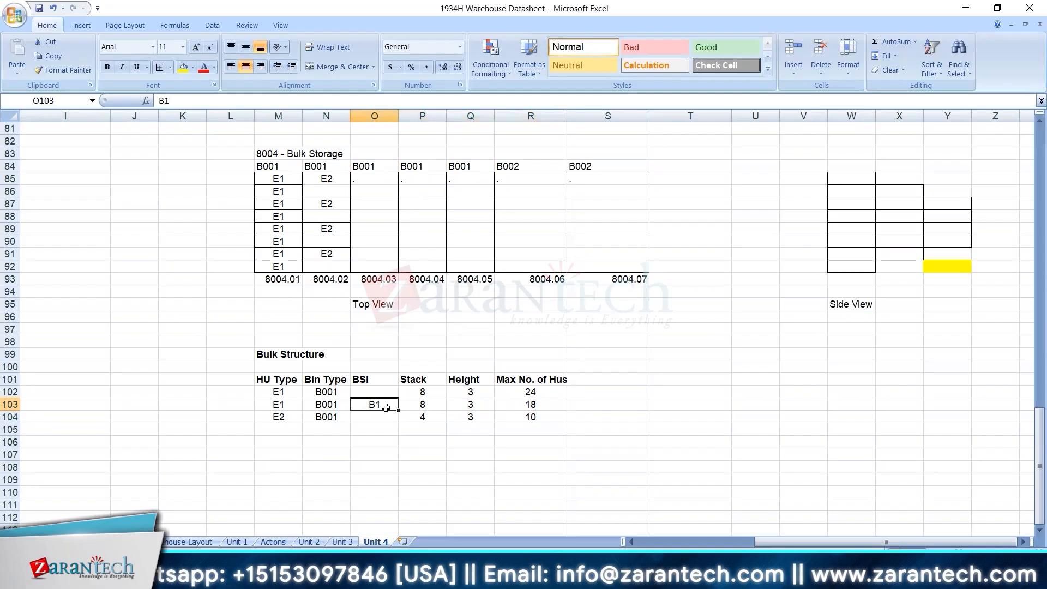
left_click_drag(862, 177, 929, 265)
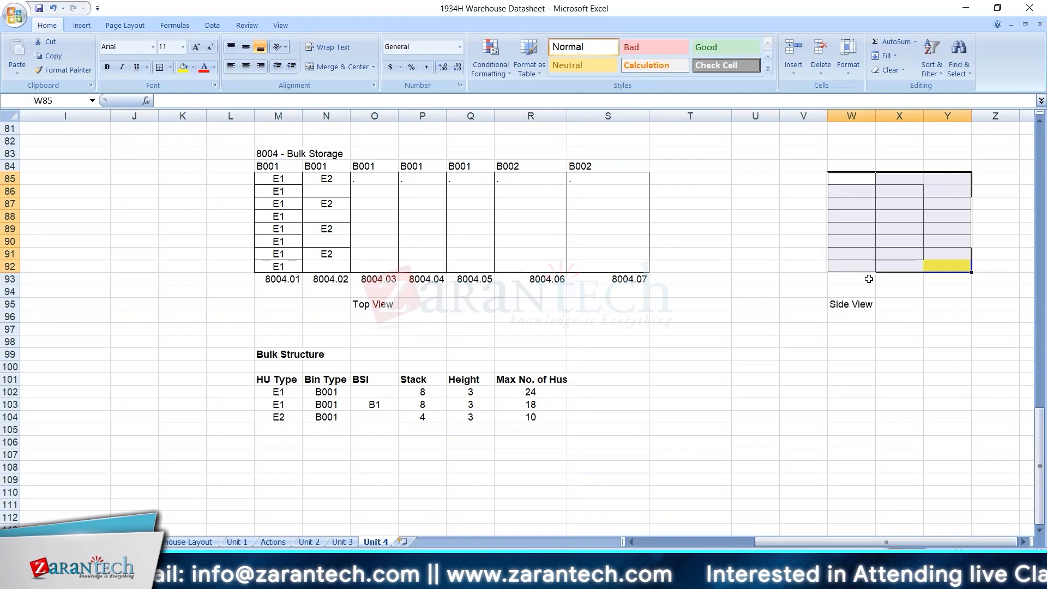
right_click(860, 178)
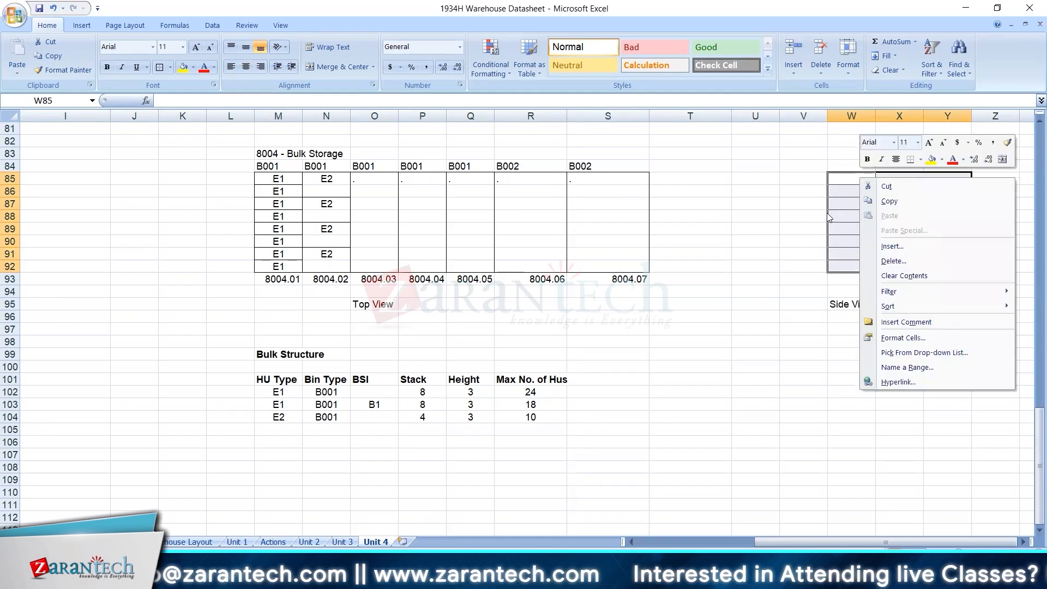
left_click(848, 173)
double_click(853, 176)
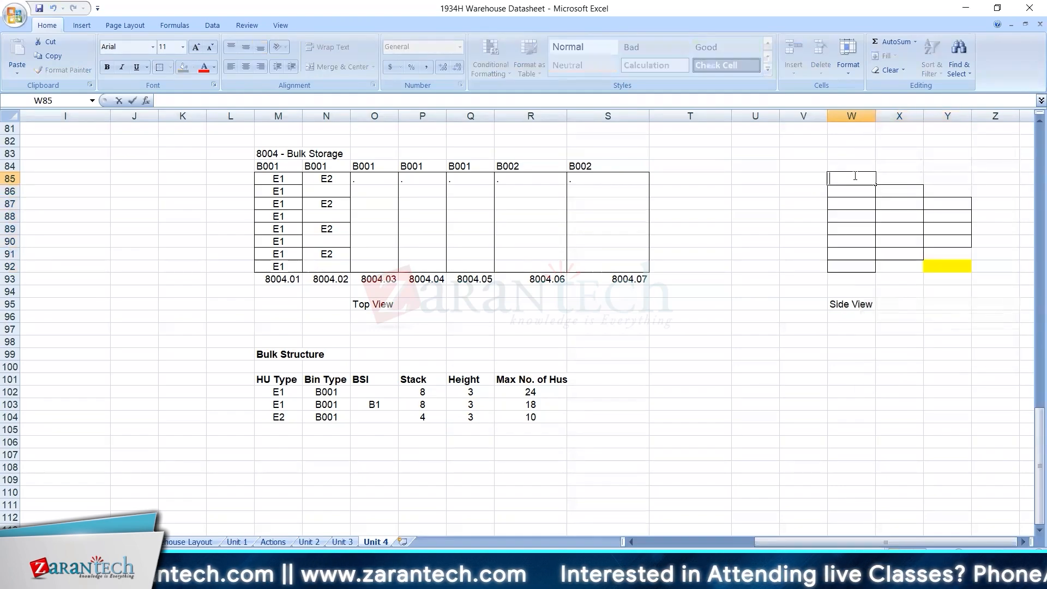
left_click(753, 202)
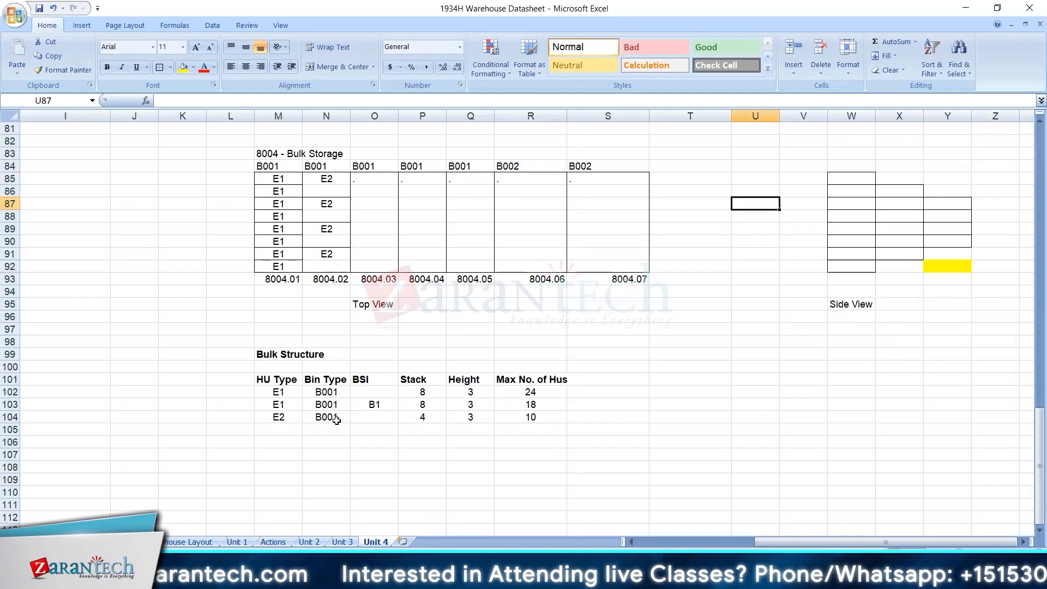
Duplicate the three Bulk Structure rows M102:R104 directly below the table, starting at M105.
left_click_drag(278, 392, 530, 418)
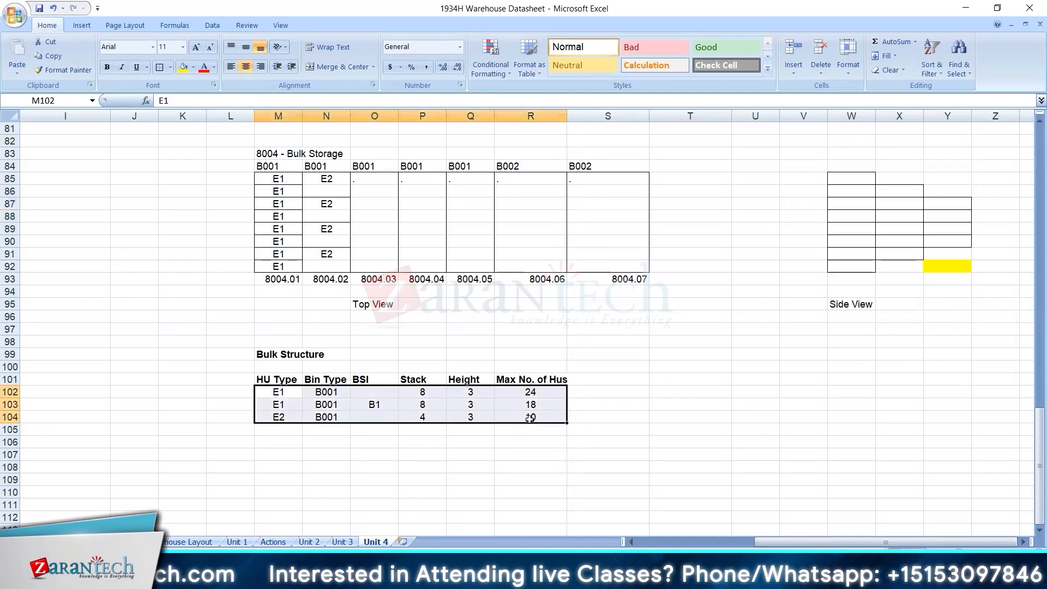
key("ctrl+c")
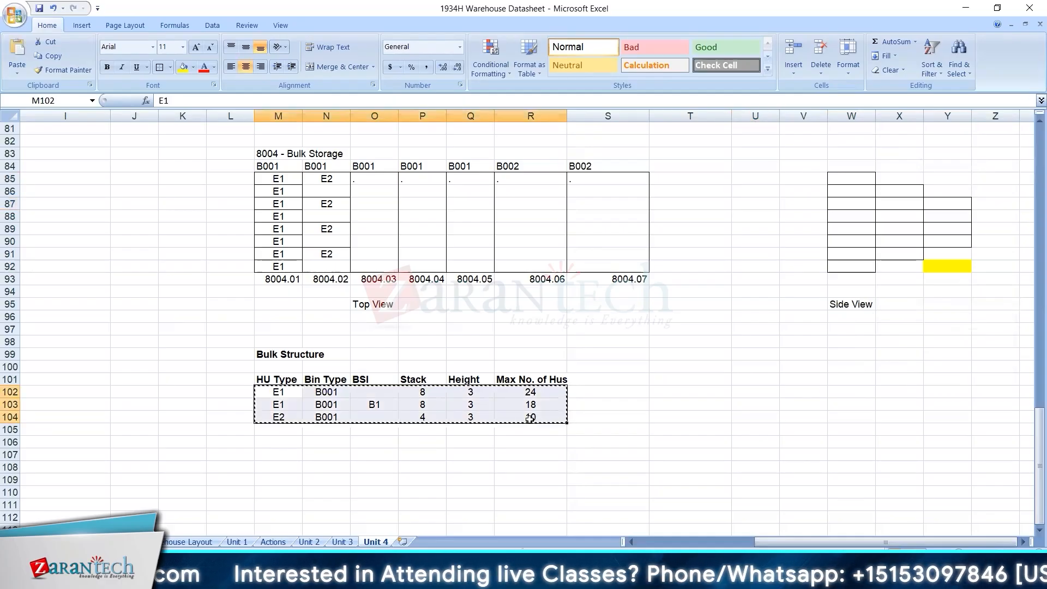
left_click(293, 429)
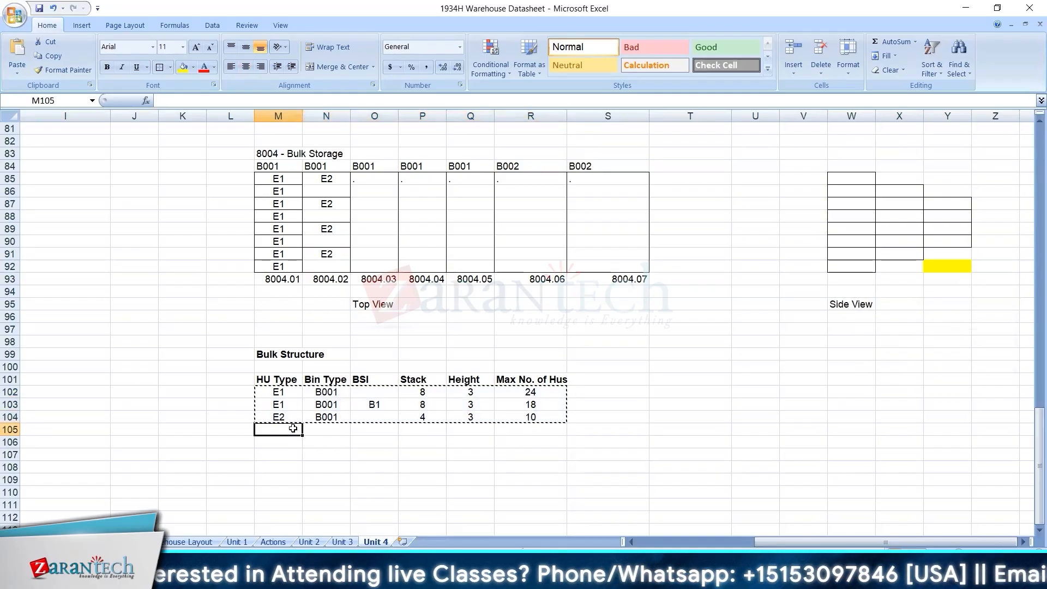
key("ctrl+v")
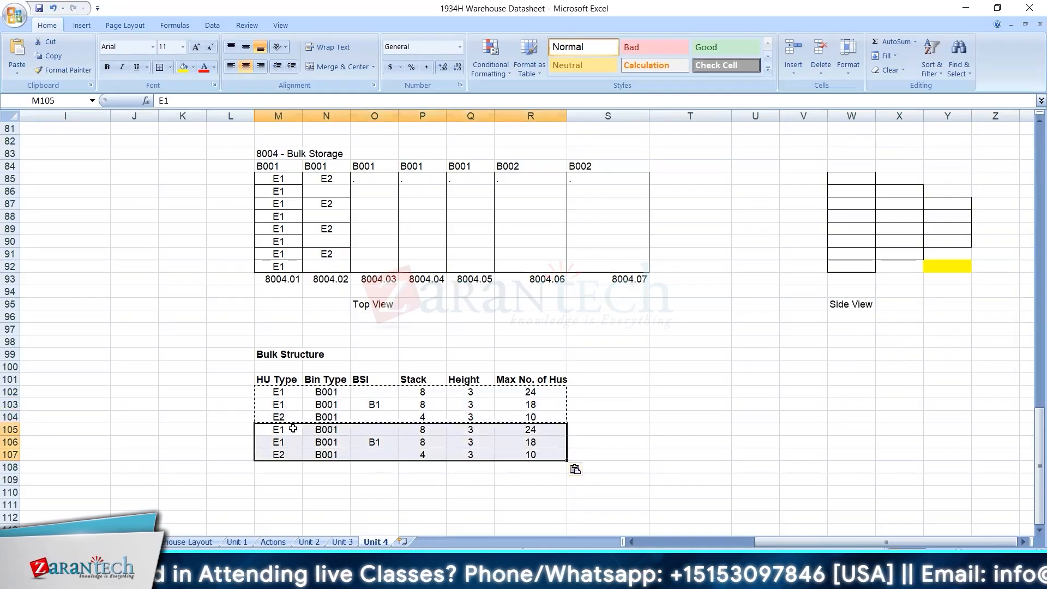
Clear the duplicated E1 row with BSI B1 in M106:R106.
left_click(294, 442)
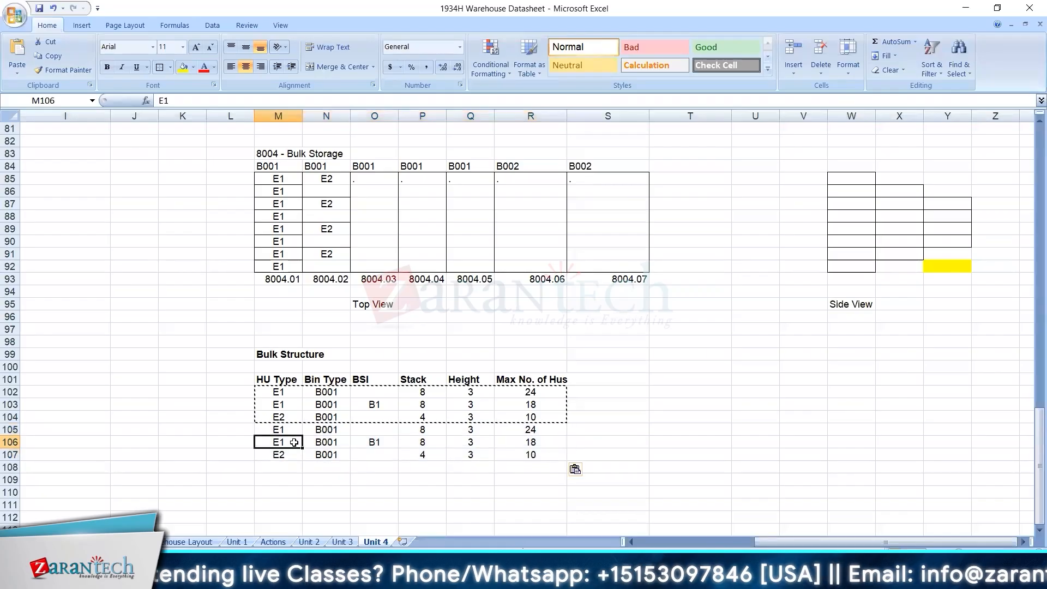
key("shift+Right")
key("shift+Right")
key("shift+Right")
key("shift+Right")
key("shift+Right")
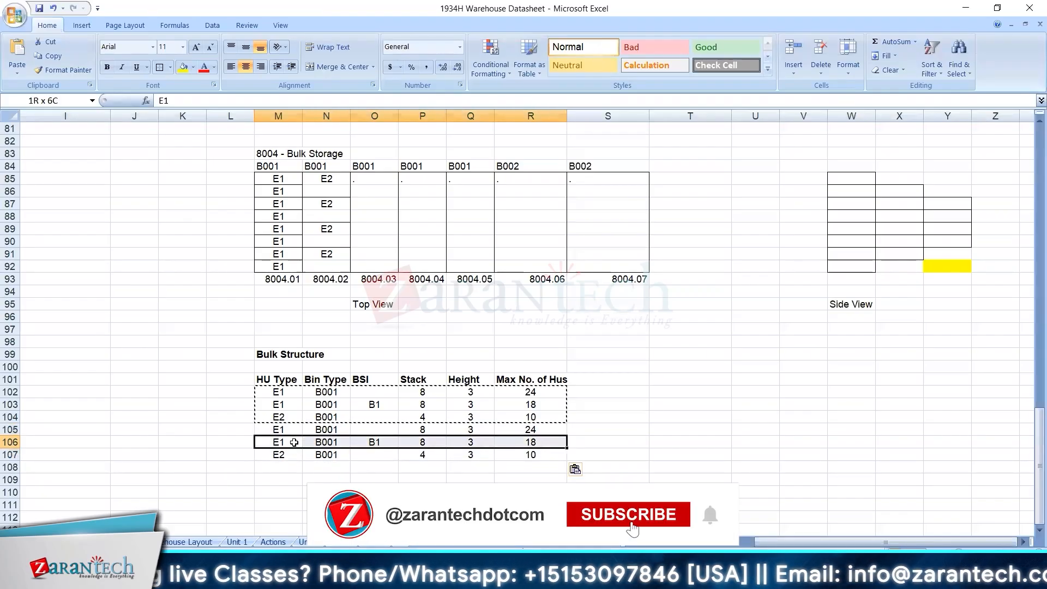
key("Delete")
Move the duplicated E2 row from M107:R107 up into the empty row 106.
key("Down")
key("shift+Right")
key("shift+Right")
key("shift+Right")
key("shift+Right")
key("shift+Right")
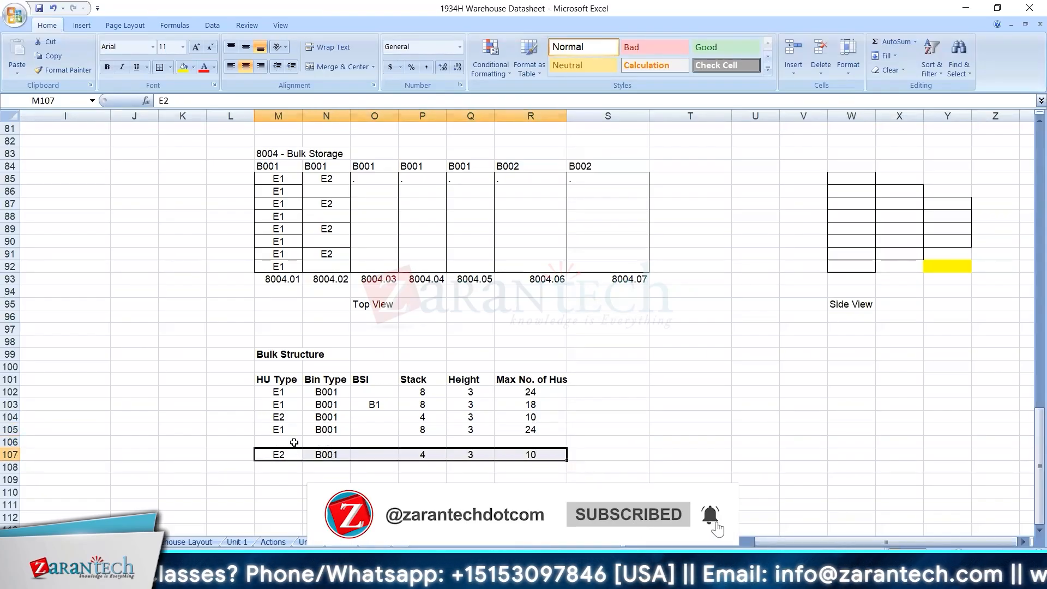
key("ctrl+x")
left_click(295, 442)
key("ctrl+v")
Set the Bin Type of the duplicated E1 and E2 rows, N105 and N106, to B002.
key("Up")
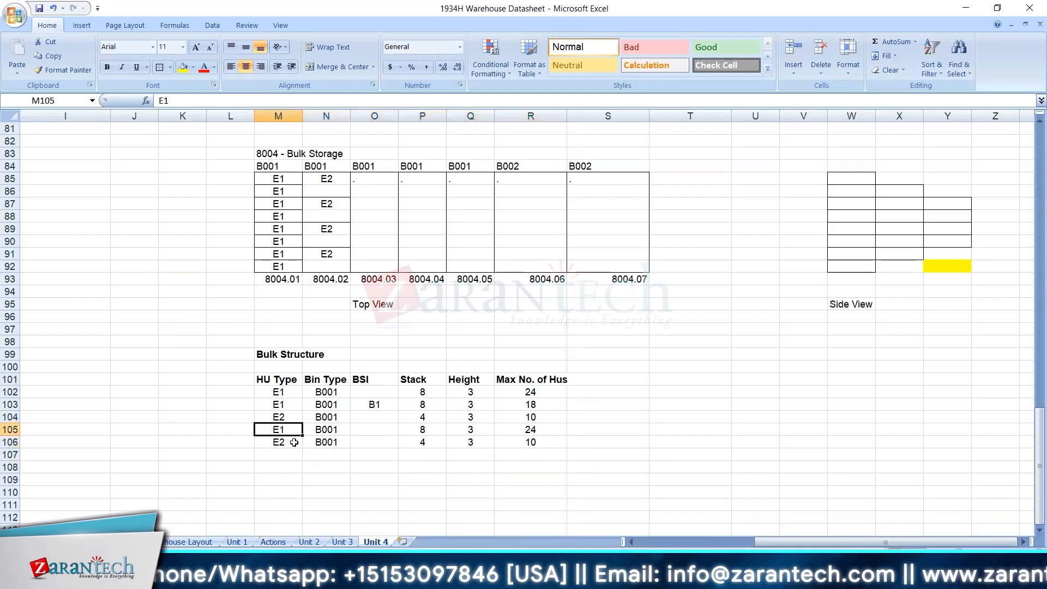
double_click(341, 430)
key("BackSpace")
type("2")
key("Return")
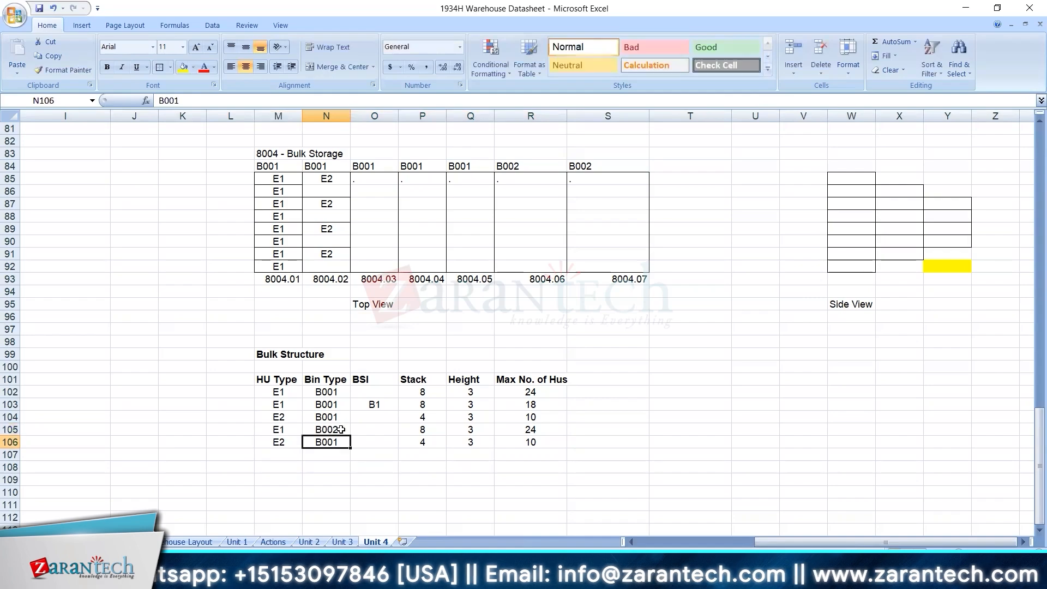
type("B002")
key("Return")
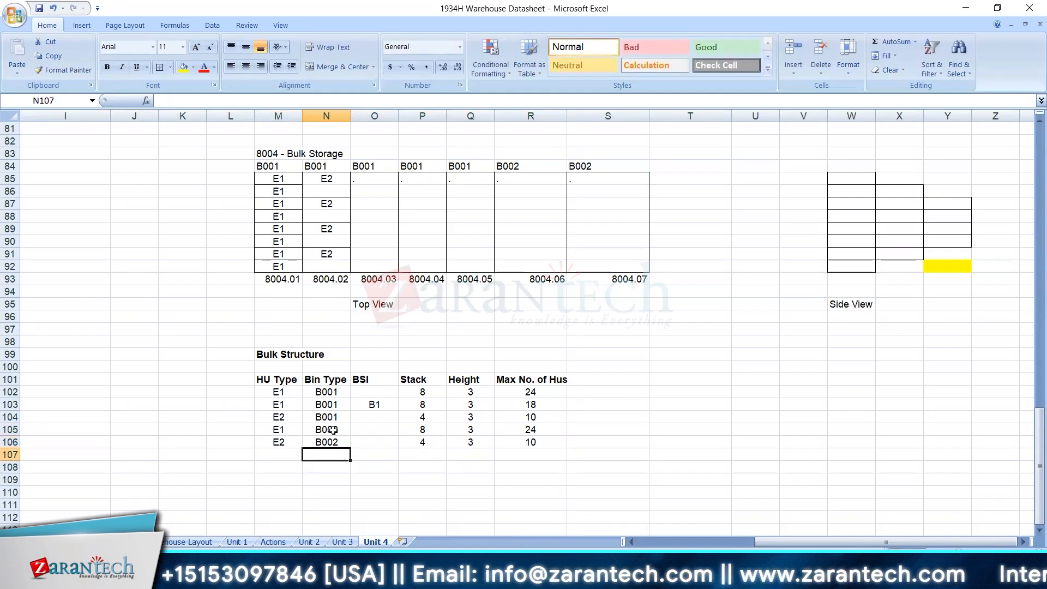
Review the Bulk Storage rule notes in column D and return to the 8004 grids and Bulk Structure table.
double_click(287, 432)
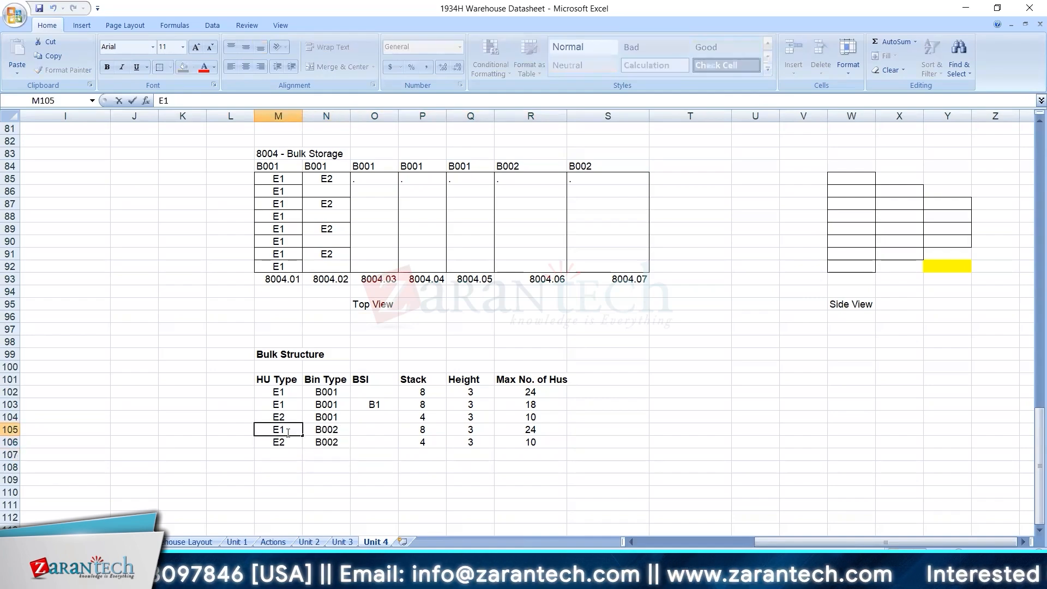
left_click(300, 464)
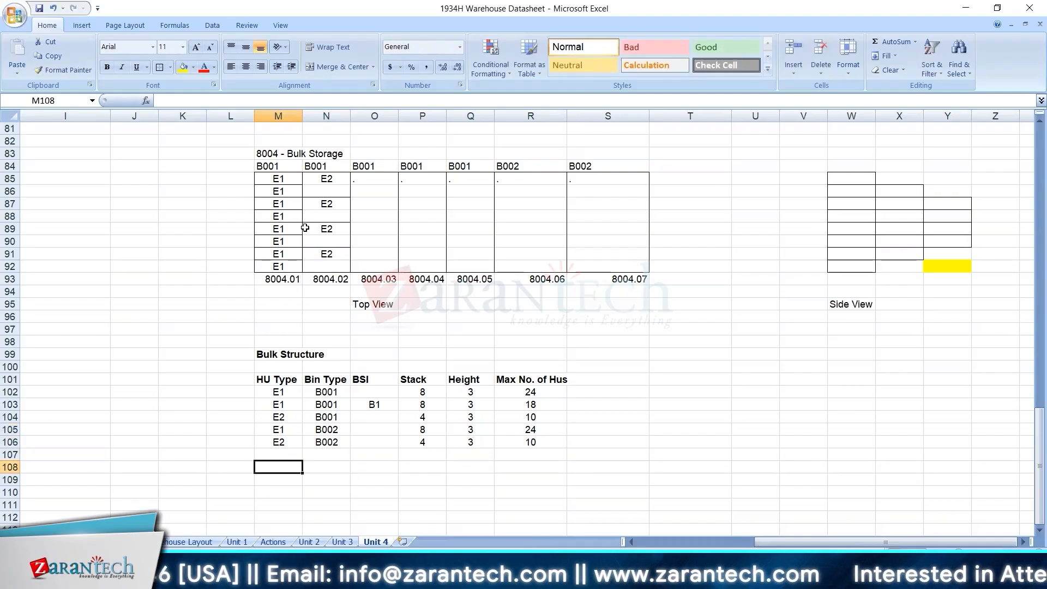
left_click(276, 275)
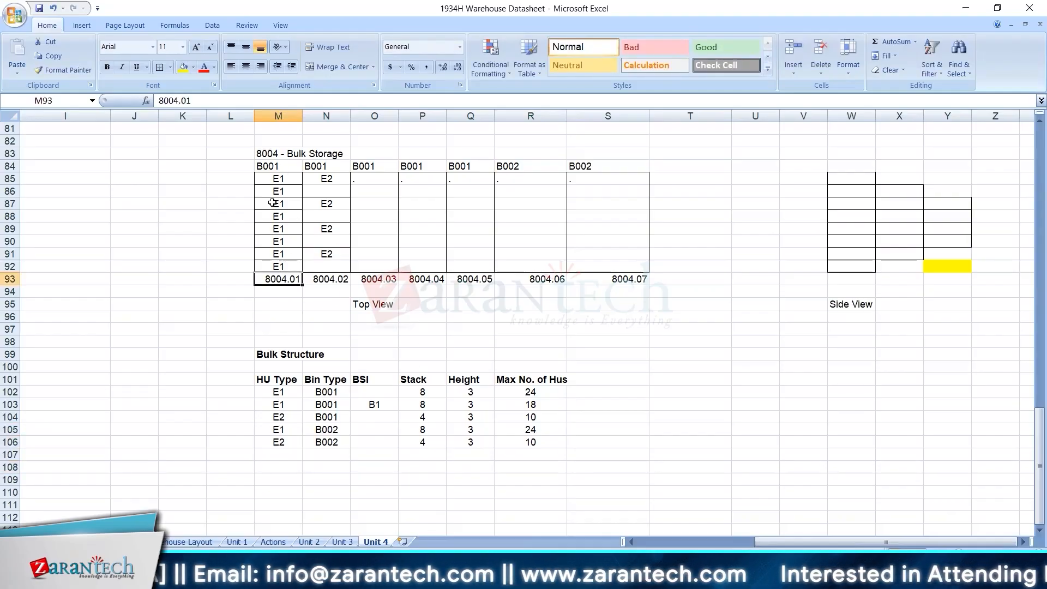
left_click(239, 281)
key("Left")
key("Left")
key("Left")
key("Left")
key("Left")
key("Left")
key("Left")
key("Left")
key("Left")
key("Left")
key("Left")
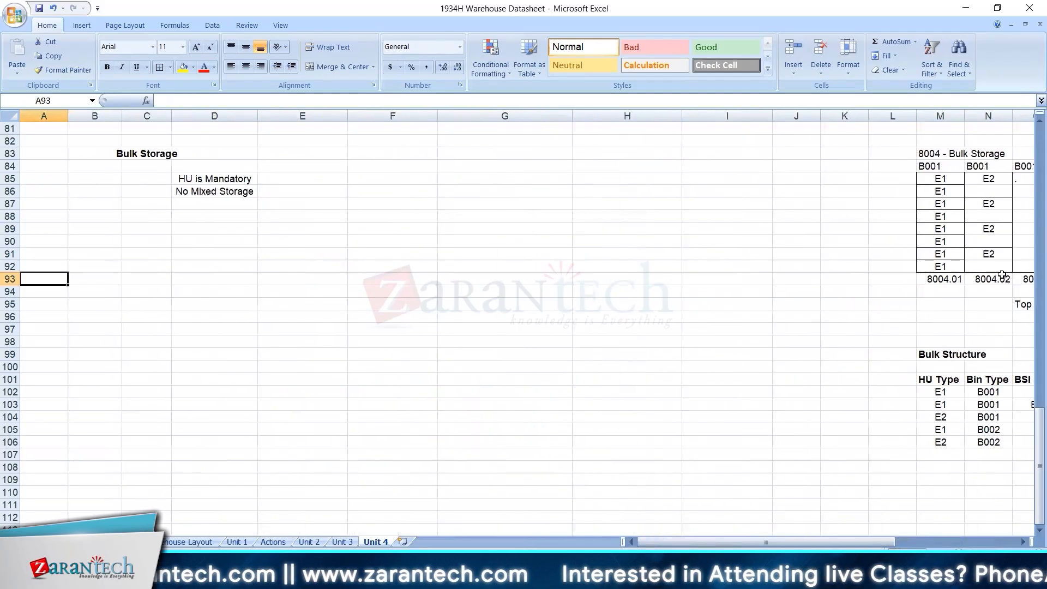
left_click(989, 289)
key("Right")
key("Right")
key("Right")
key("Right")
key("Right")
key("Right")
key("Right")
key("Right")
key("Right")
key("Right")
key("Right")
key("Right")
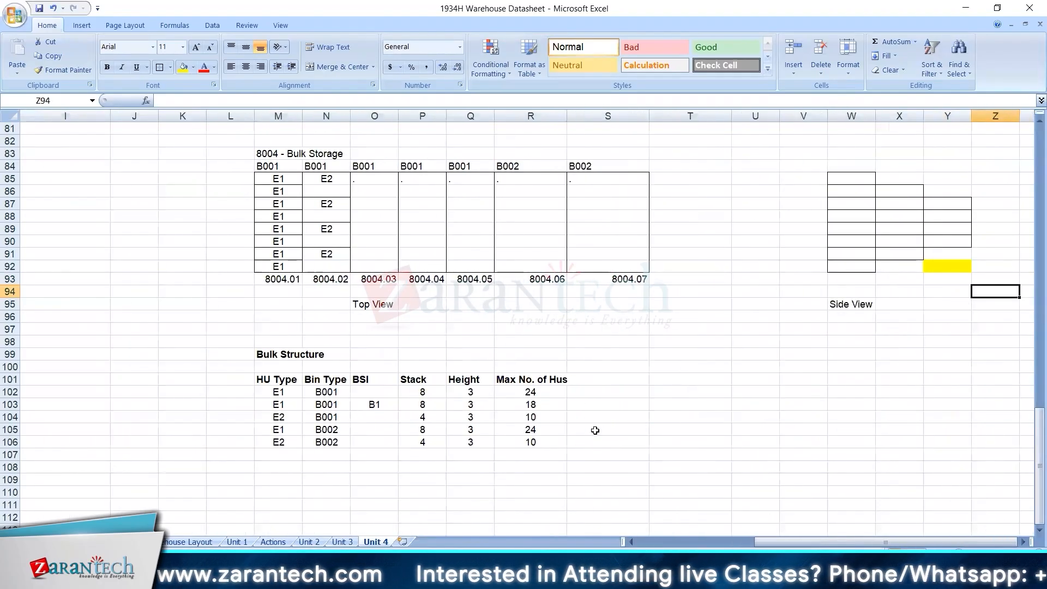
Clear the Stack, Height and Max No. of Hus values of the two B002 rows in P105:R106.
right_click(424, 430)
key("Escape")
left_click_drag(529, 441, 409, 428)
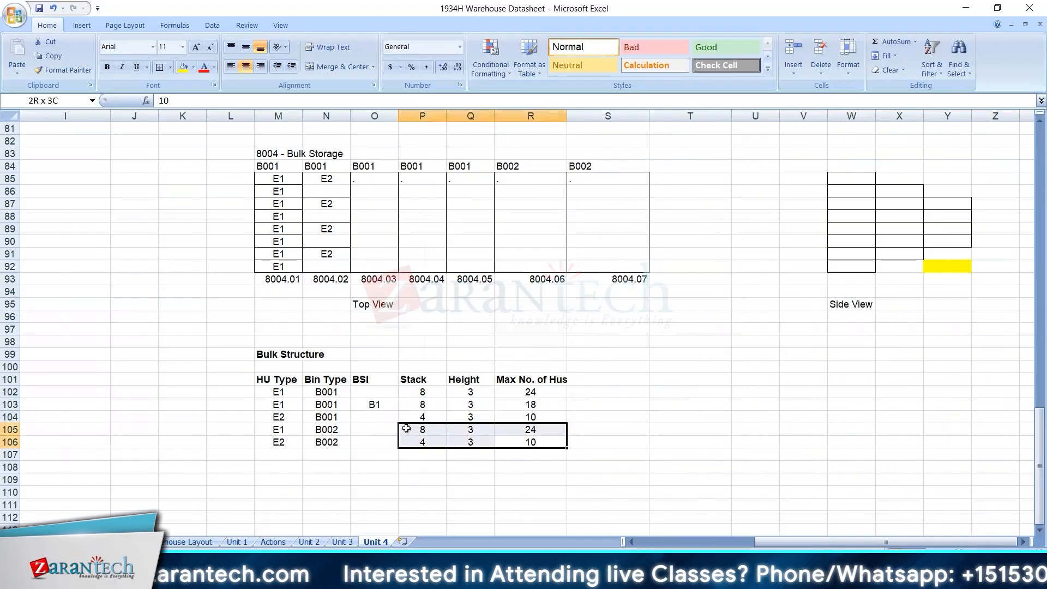
key("Delete")
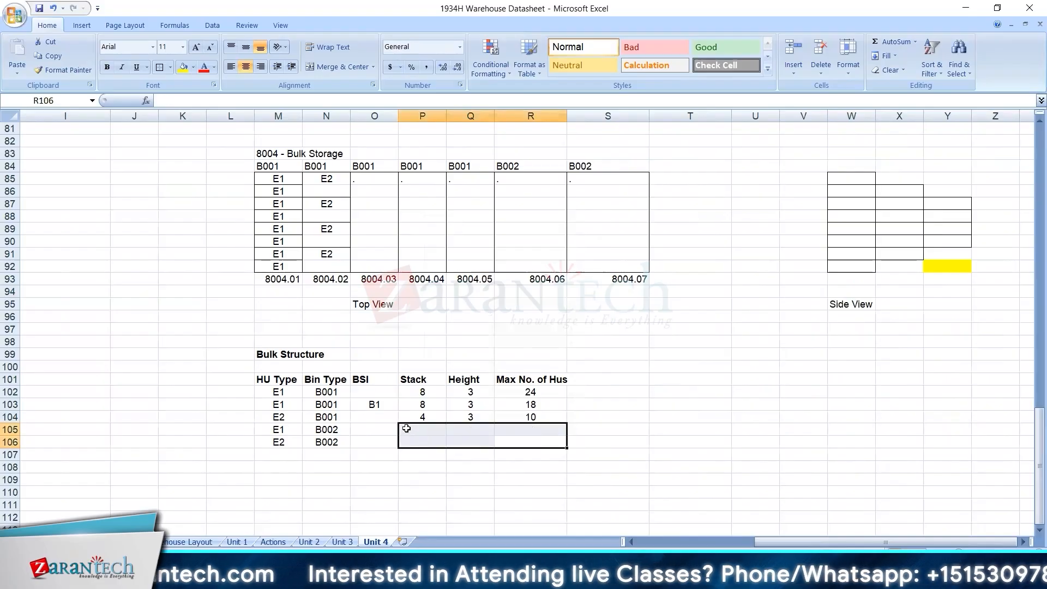
Examine the E2 row's Stack, Height and Max No. of Hus values against bin 8004.02, and review the whole Bulk Structure table.
left_click(283, 416)
left_click_drag(334, 178, 338, 189)
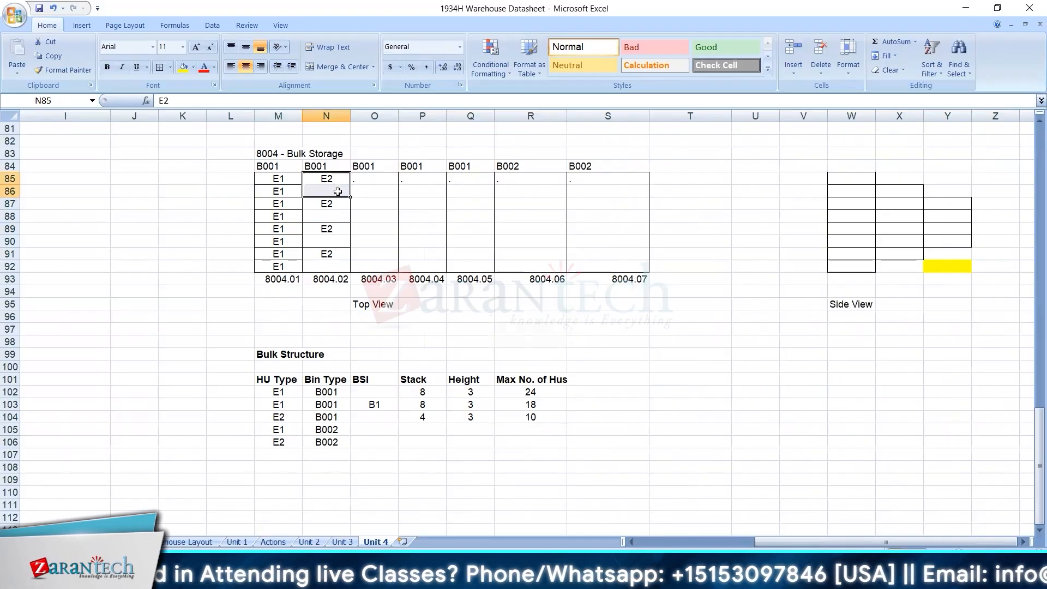
left_click(425, 420)
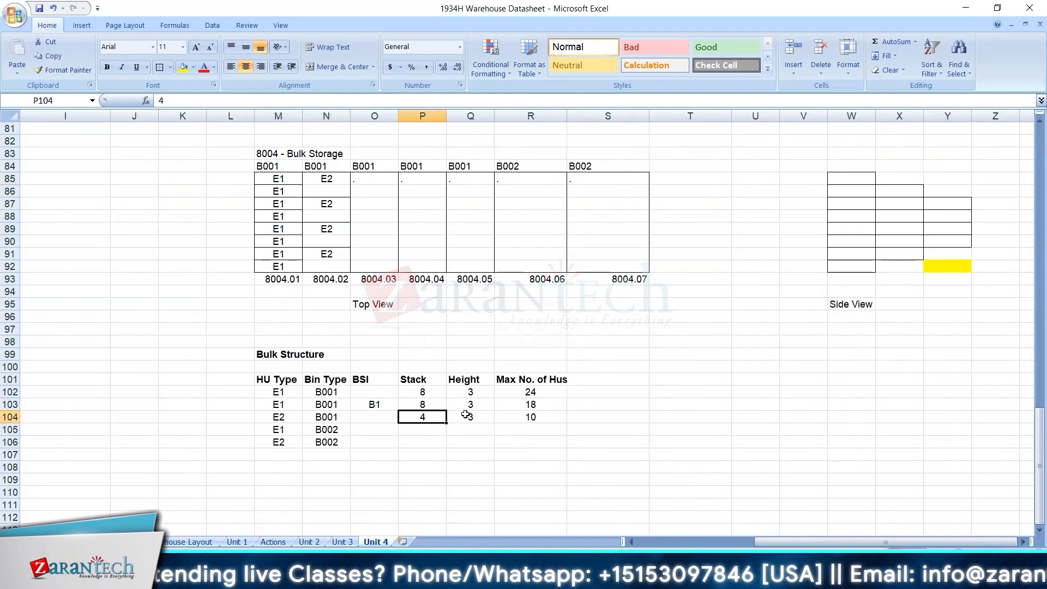
left_click(469, 416)
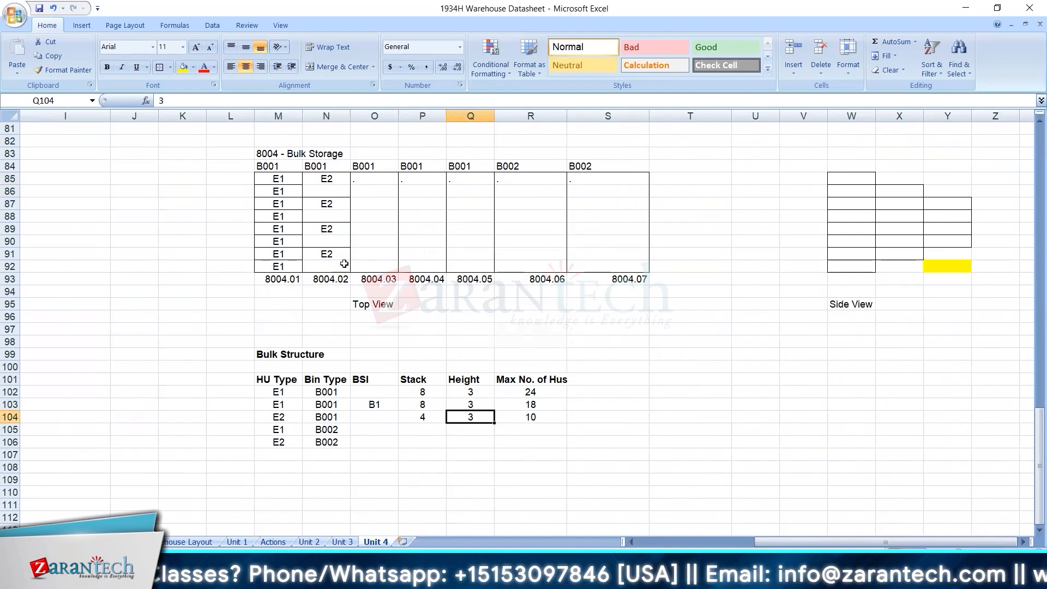
left_click(534, 420)
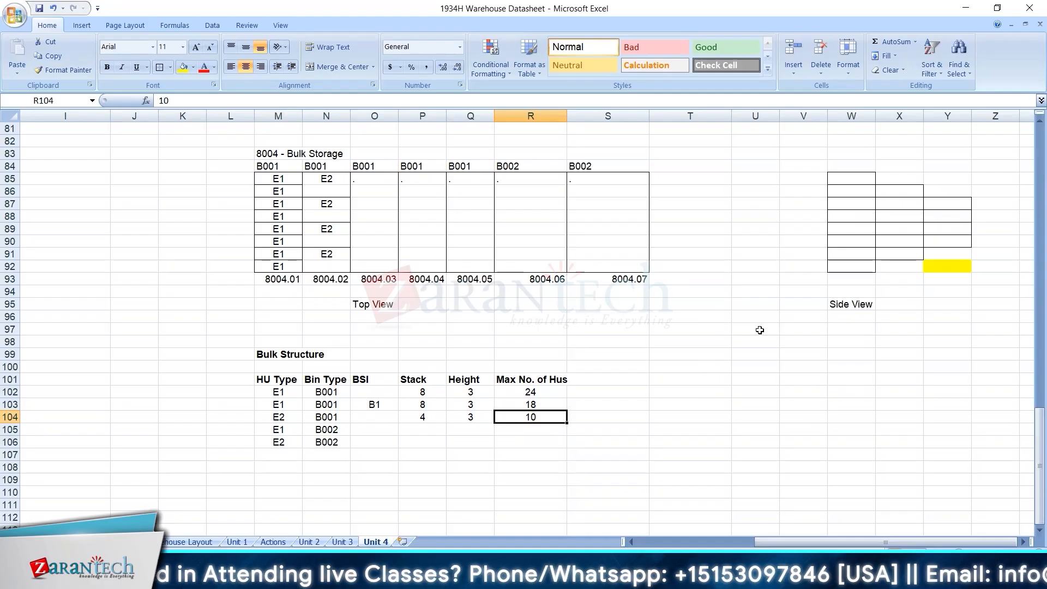
left_click(433, 426)
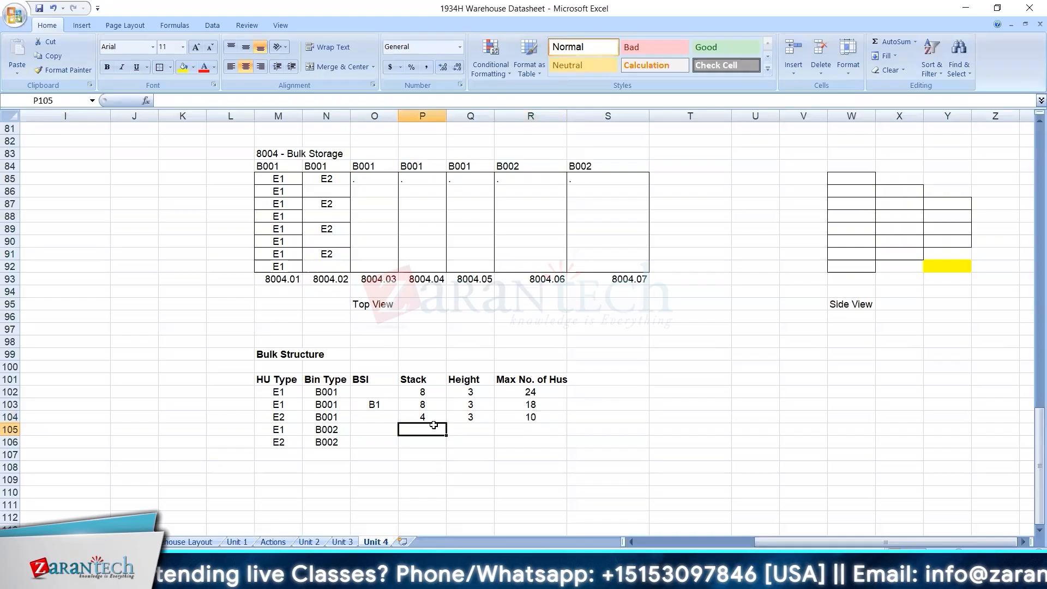
left_click_drag(278, 378, 537, 445)
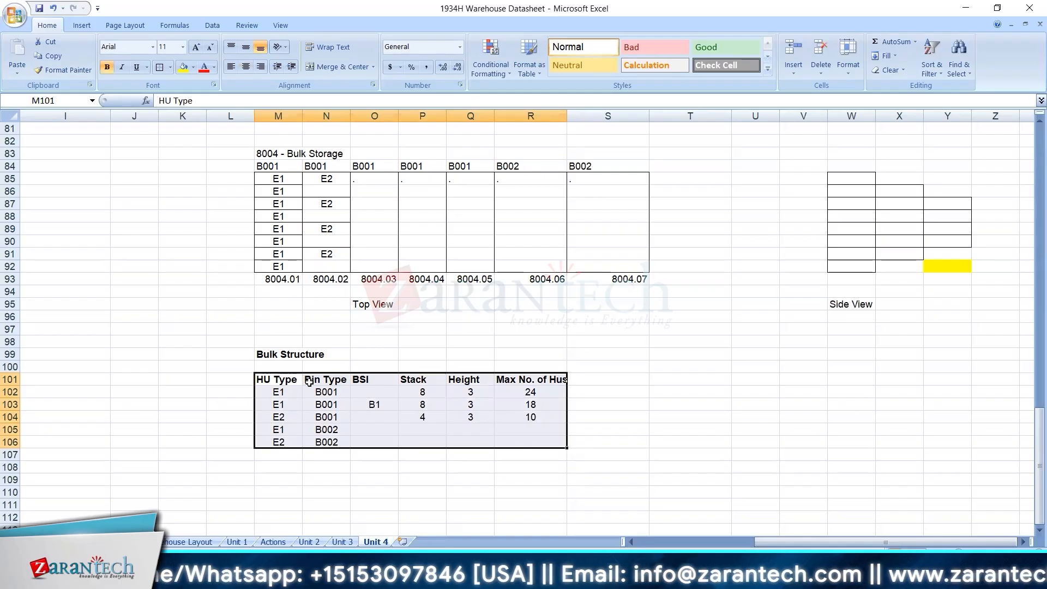
Enter a Stack of 16 and a Height of 3 for the E1 row of bin type B002 in row 105.
left_click(426, 433)
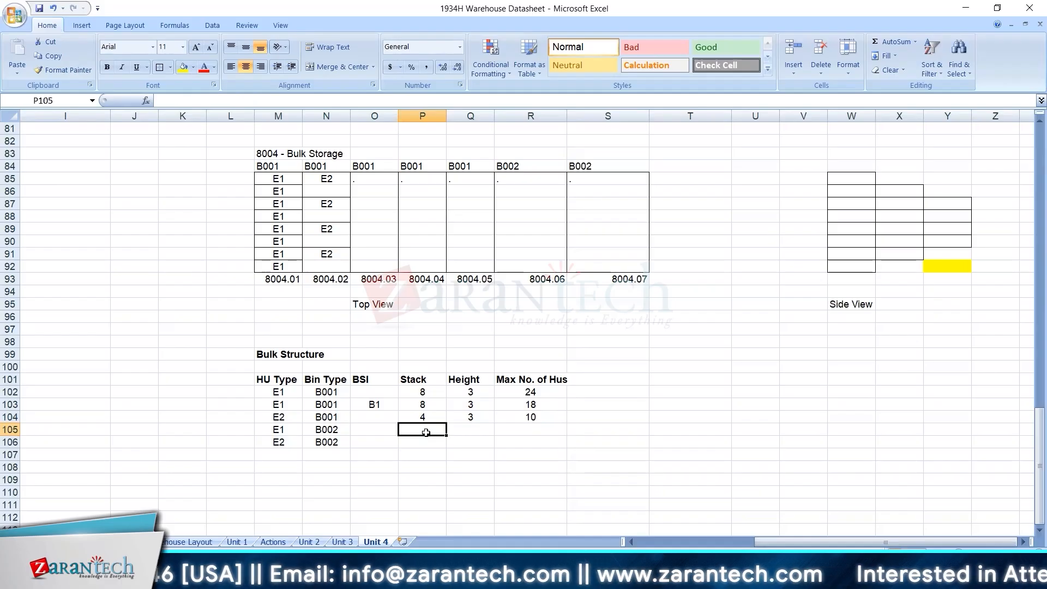
type("16")
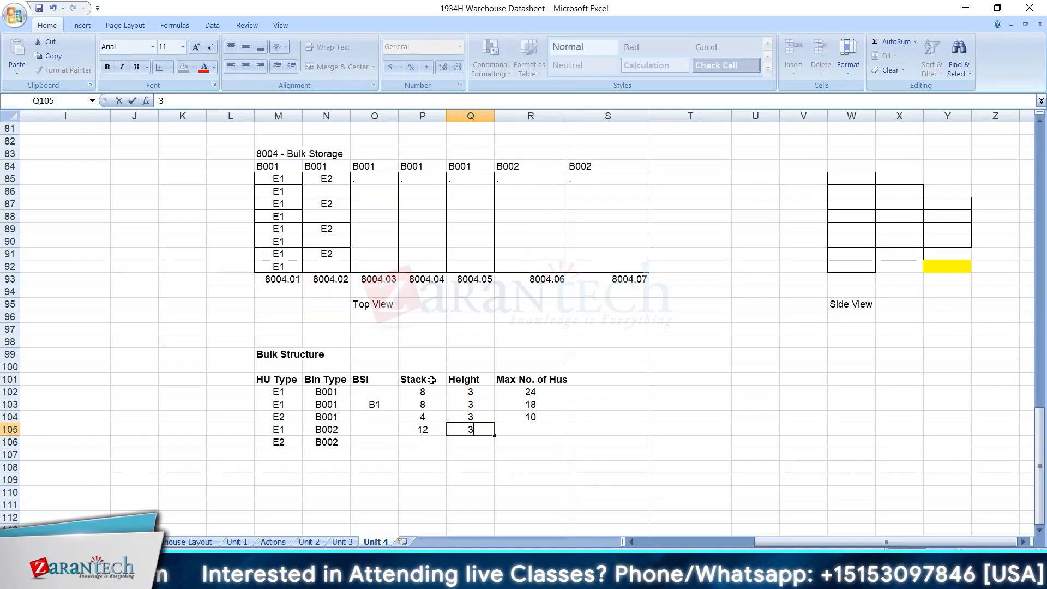
left_click(434, 428)
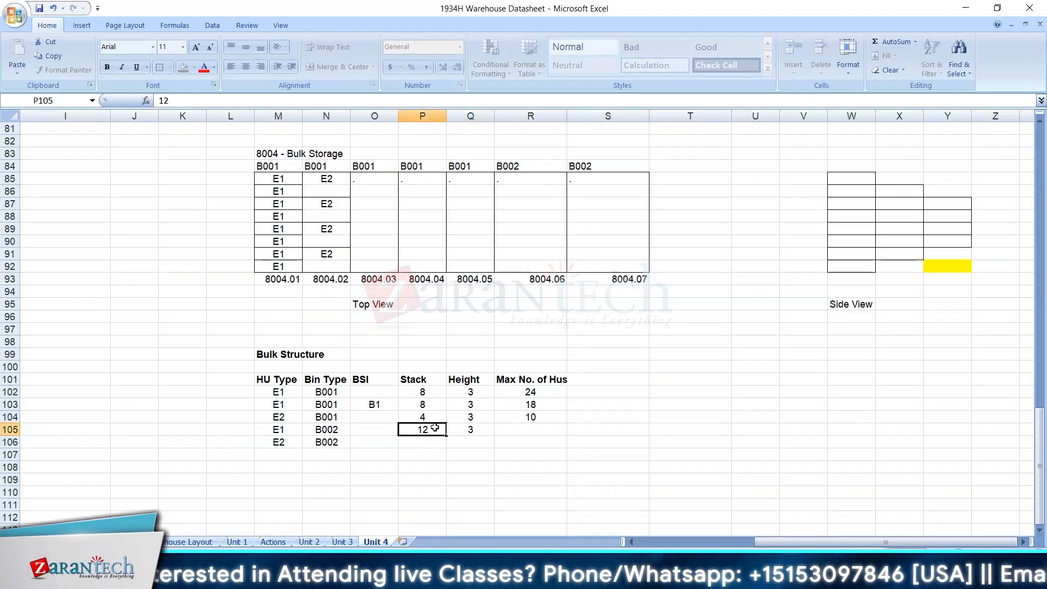
type("16")
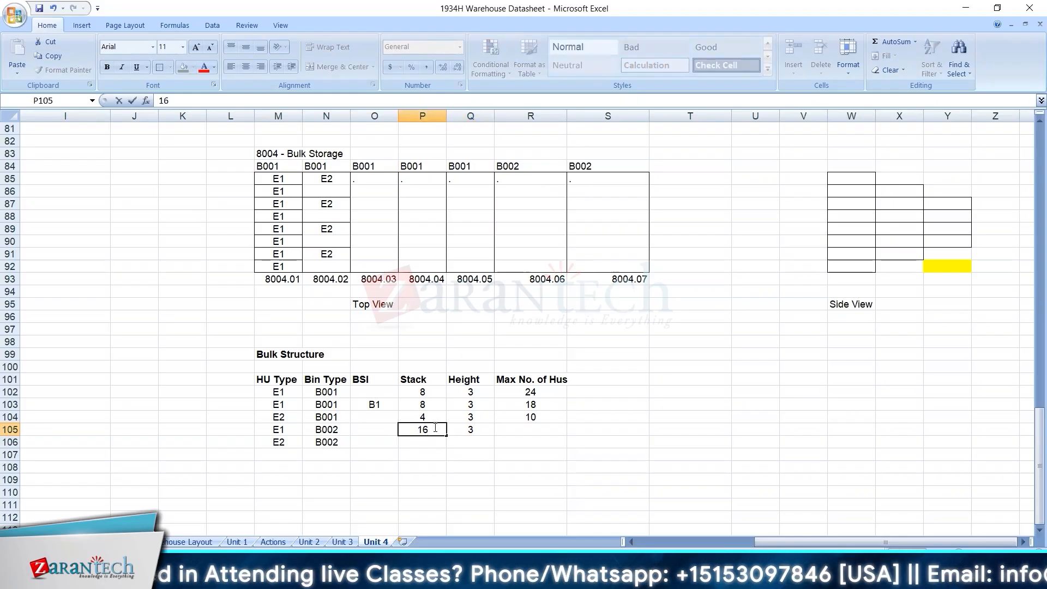
key("Return")
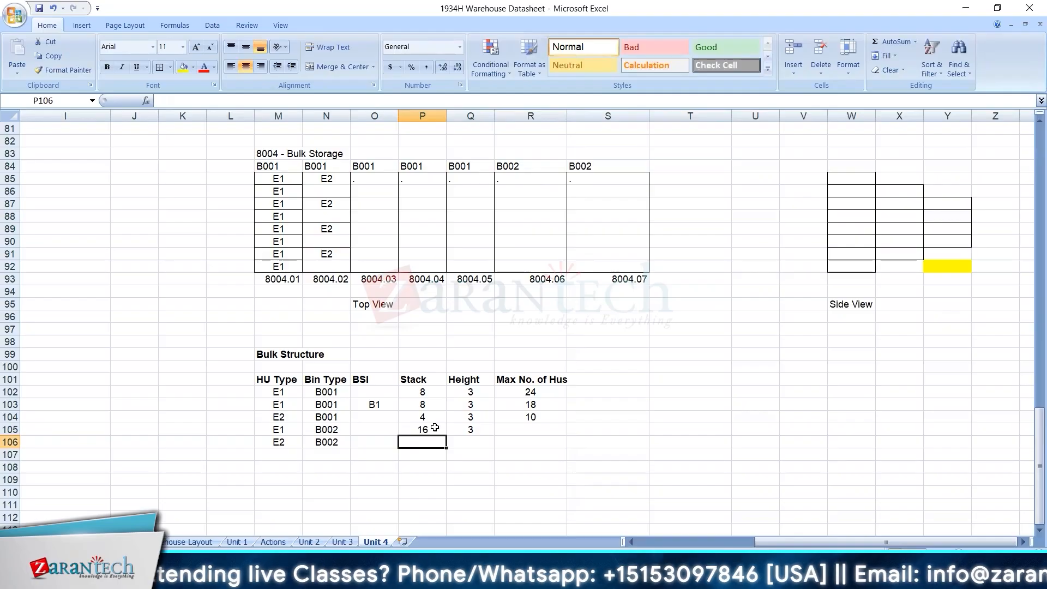
Enter a Stack of 8 and a Height of 3 for the E2 row of bin type B002 in row 106.
type("8")
key("Tab")
type("3")
key("Tab")
Enter the Max No. of Hus for the B002 rows: 42 for E1 in R105 and 22 for E2 in R106.
left_click(515, 430)
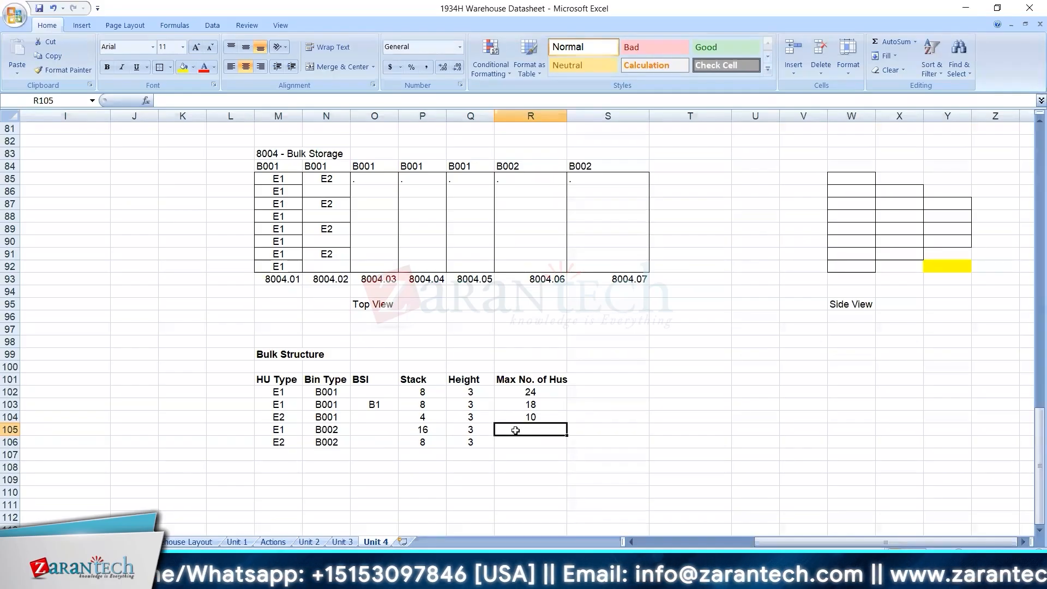
type("42")
key("Return")
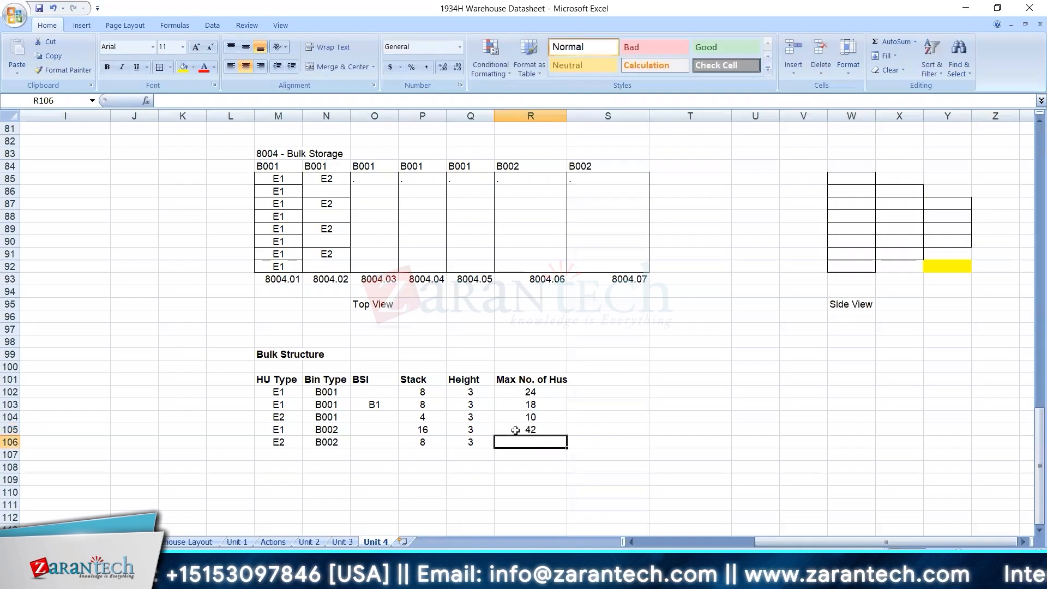
type("24")
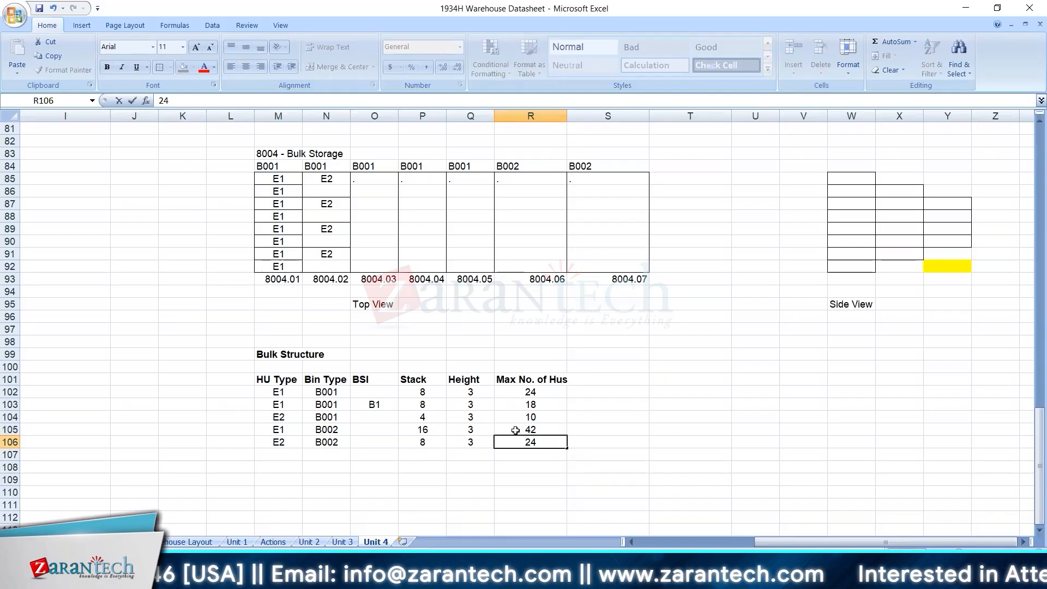
key("BackSpace")
type("2")
key("Return")
Review the Max No. of Hus column and all five Bulk Structure rows in M102:R106.
left_click_drag(542, 391, 537, 443)
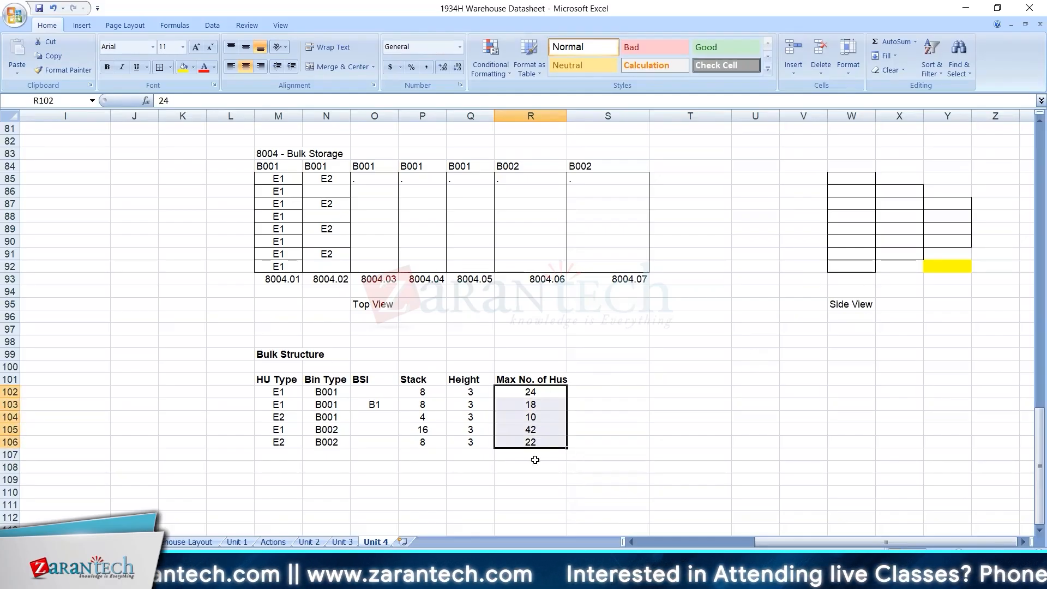
left_click(433, 499)
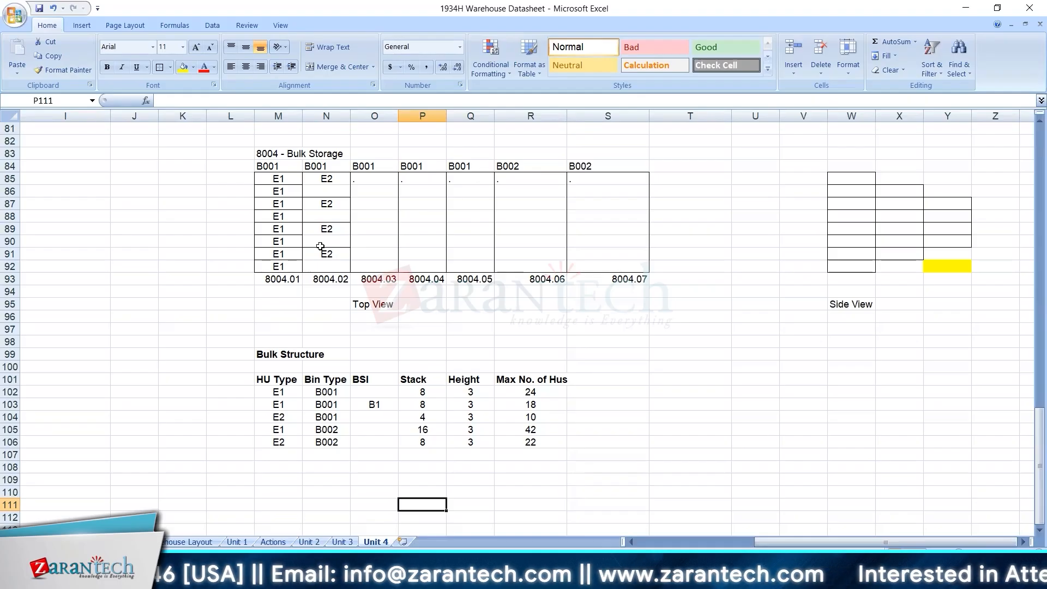
left_click_drag(284, 388, 543, 444)
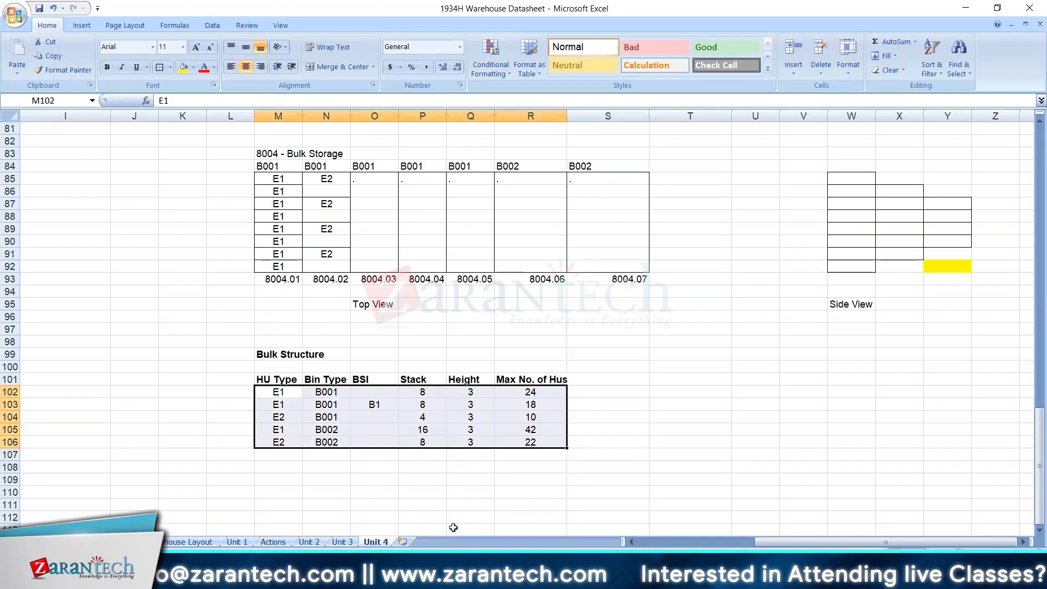
Start Remote Desktop with mstsc and connect to the saved remote computer, accepting the unverified certificate.
left_click(50, 575)
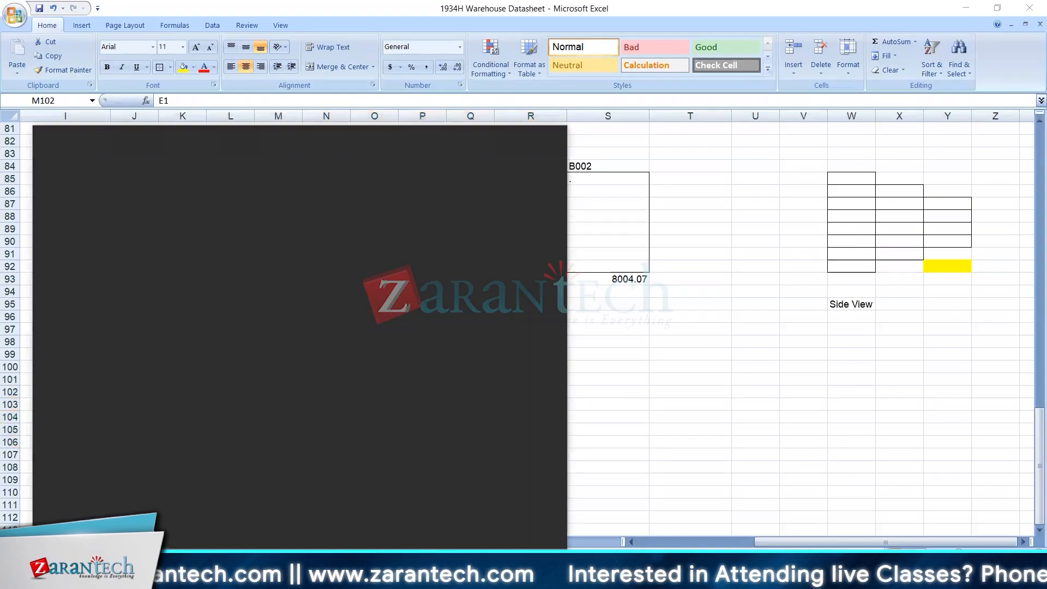
type("run")
key("Return")
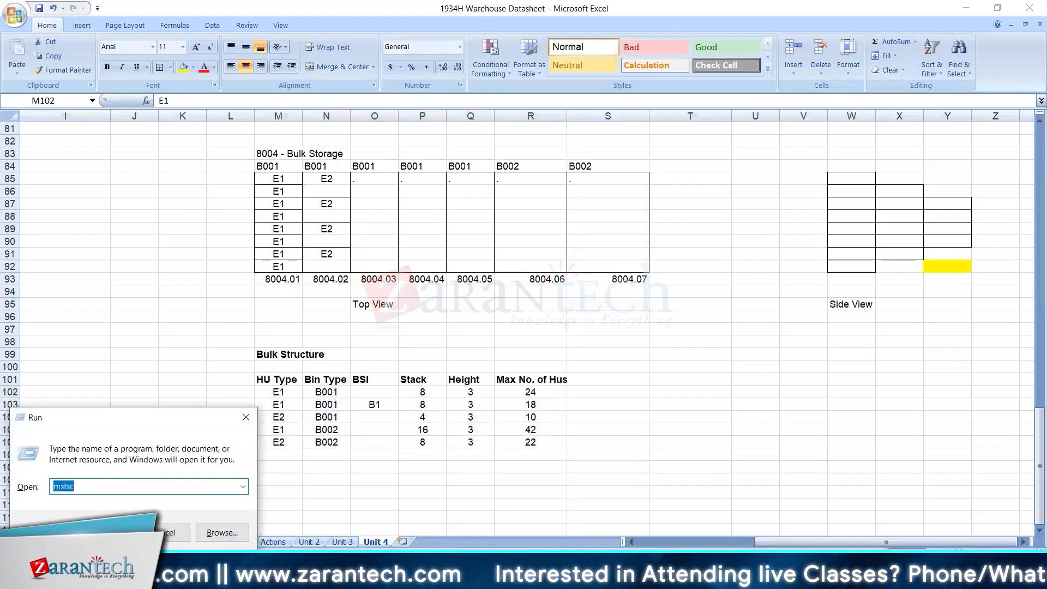
key("Return")
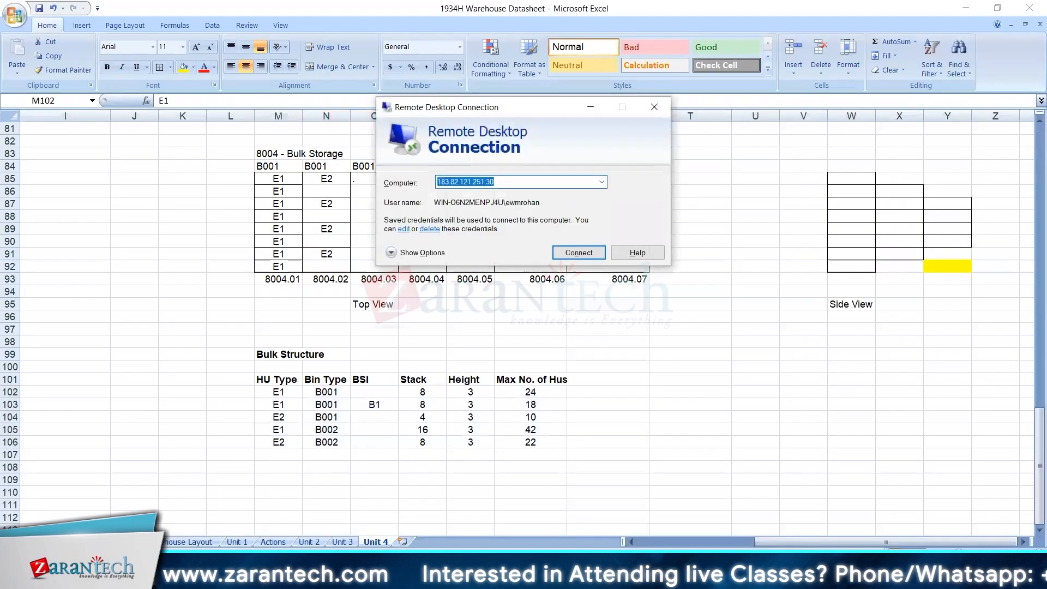
key("Return")
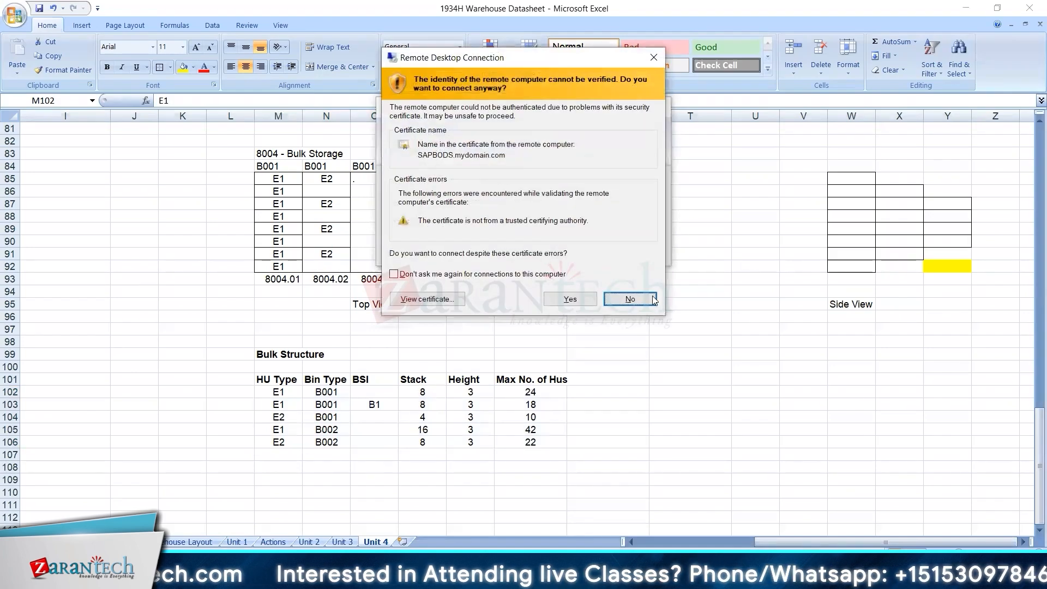
left_click(567, 298)
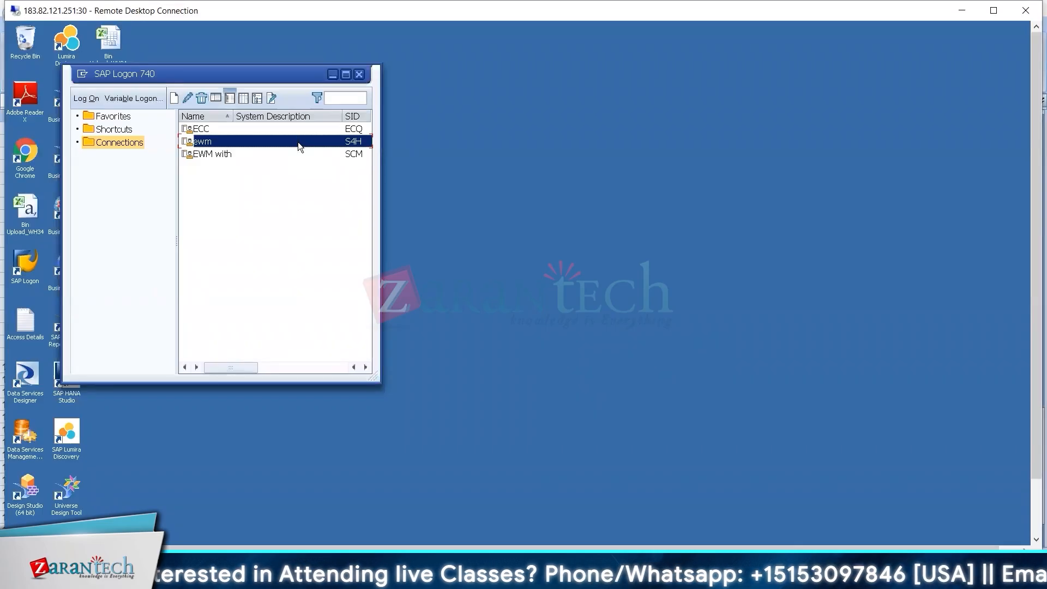
Open the ewm connection in SAP Logon and log on to reach the customizing project screen.
double_click(298, 142)
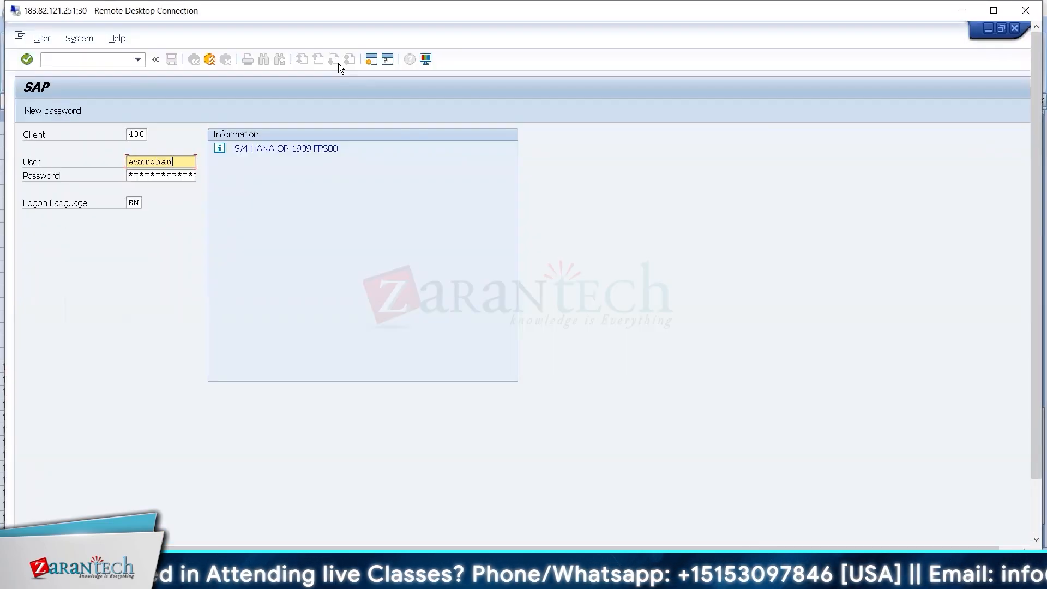
key("Tab")
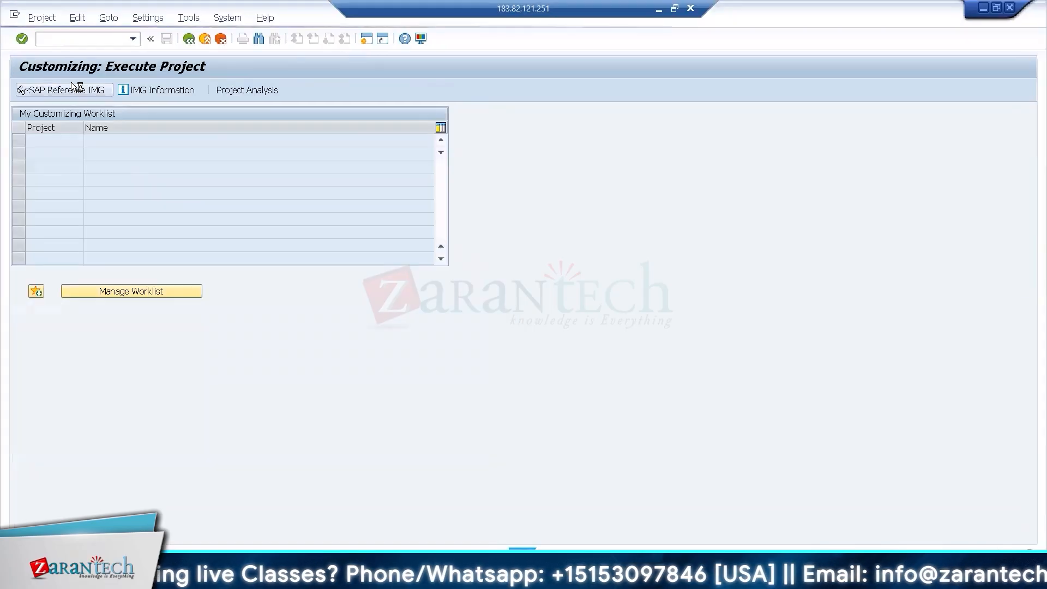
left_click(71, 84)
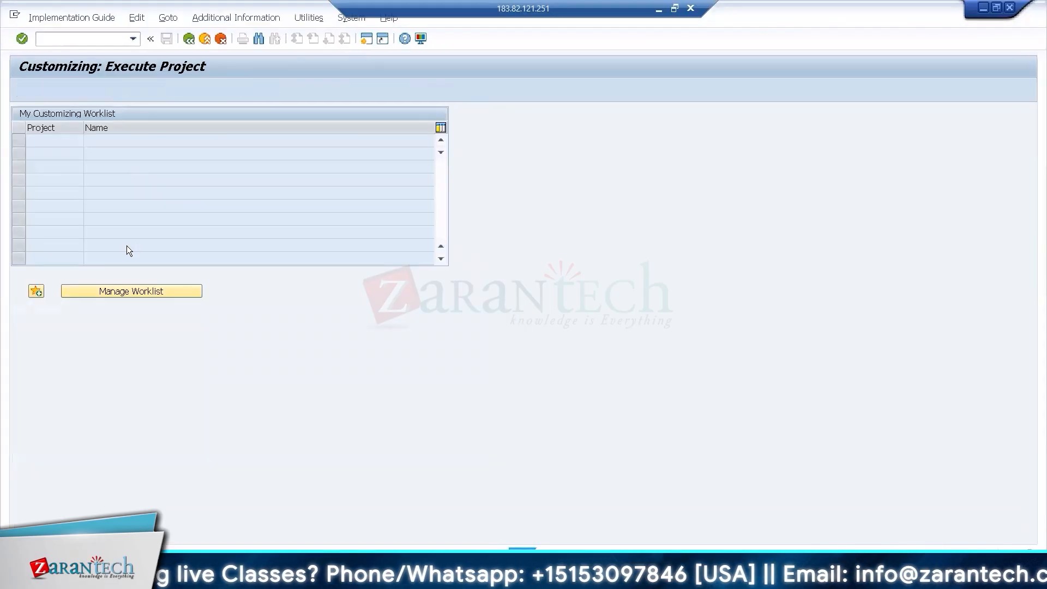
Open the Storage Type Definition details of storage type 8004 in warehouse WH34 from the customizing guide.
left_click(107, 428)
left_click(91, 467)
key("Down")
key("Down")
key("Down")
key("Down")
key("Down")
key("Down")
key("Down")
key("Down")
key("Down")
key("Down")
key("Down")
key("Down")
key("Down")
key("Down")
key("Down")
key("Down")
key("Down")
key("Down")
key("Down")
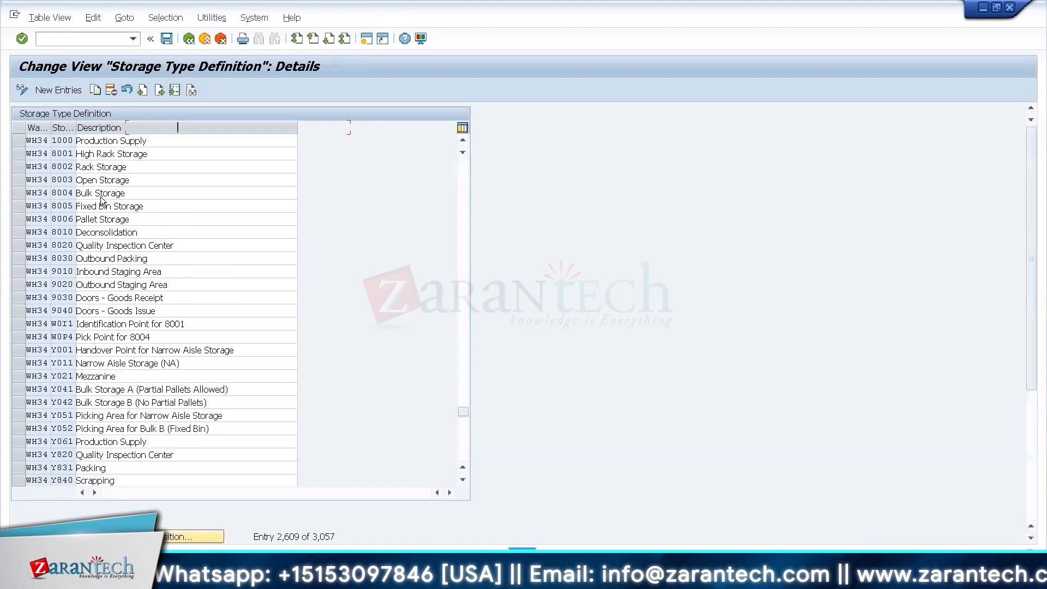
double_click(100, 196)
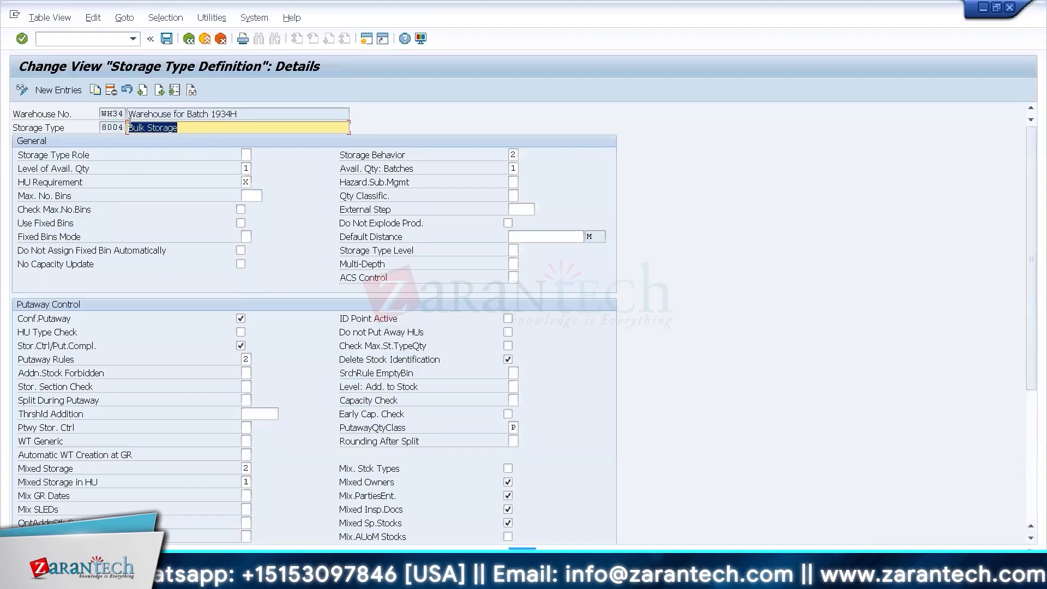
Examine the Storage Behavior and Putaway Rules value lists of storage type 8004, and return to the Excel warehouse datasheet.
left_click(513, 156)
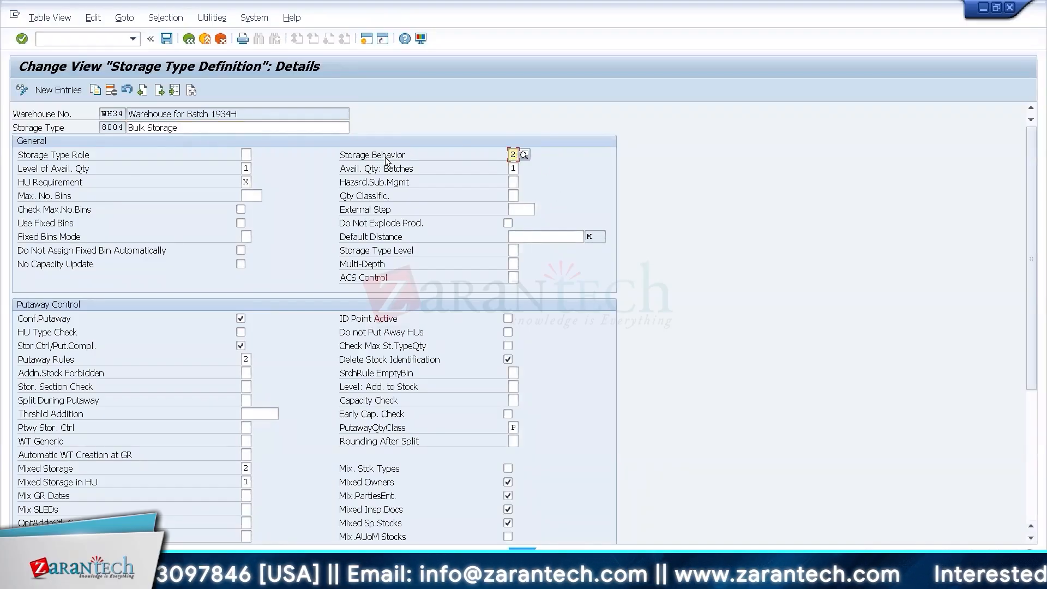
left_click(525, 155)
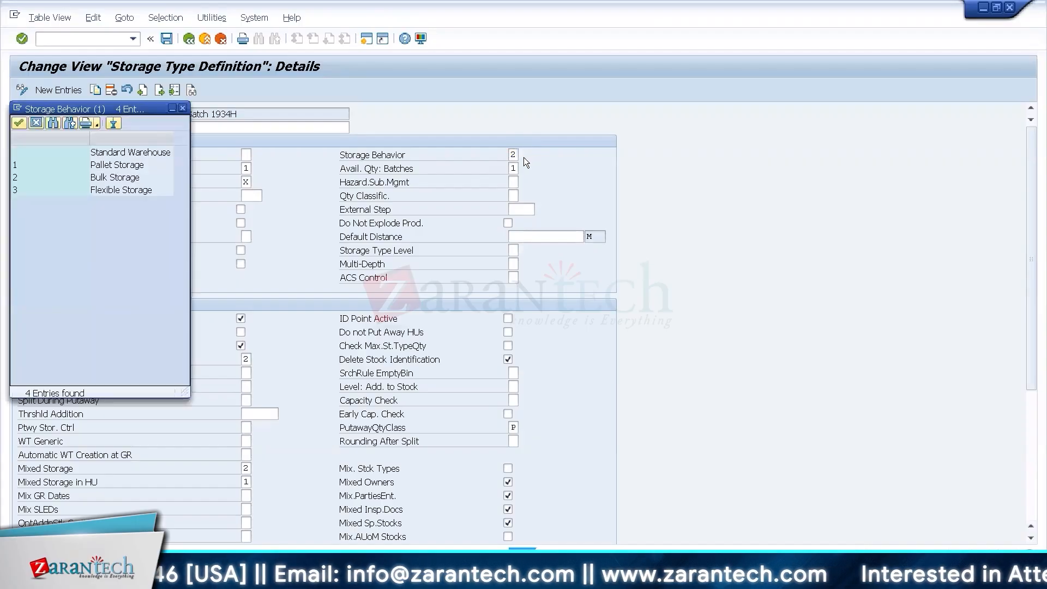
left_click(133, 182)
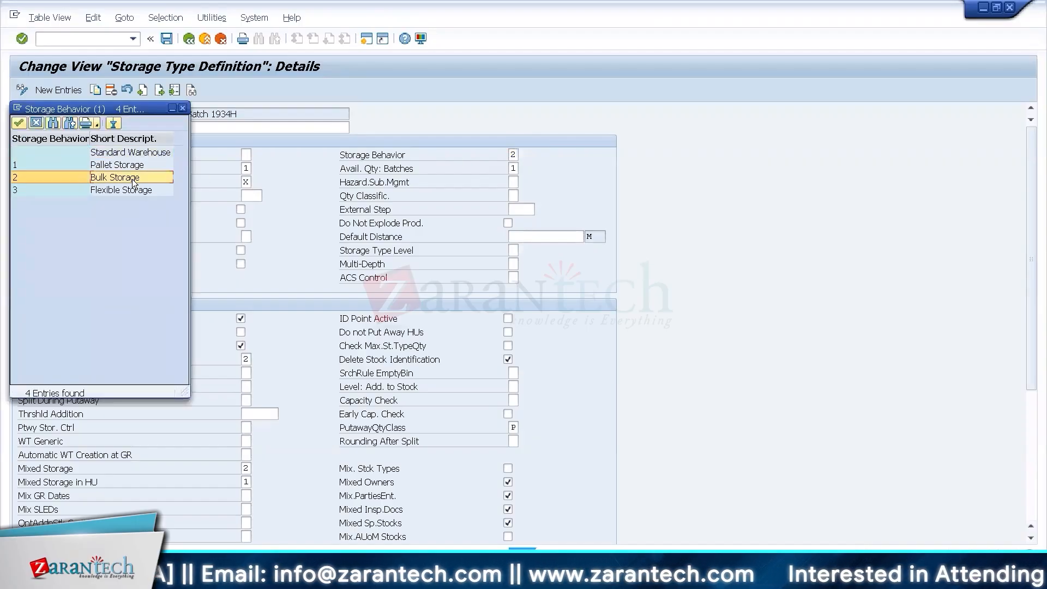
left_click(183, 109)
left_click(246, 359)
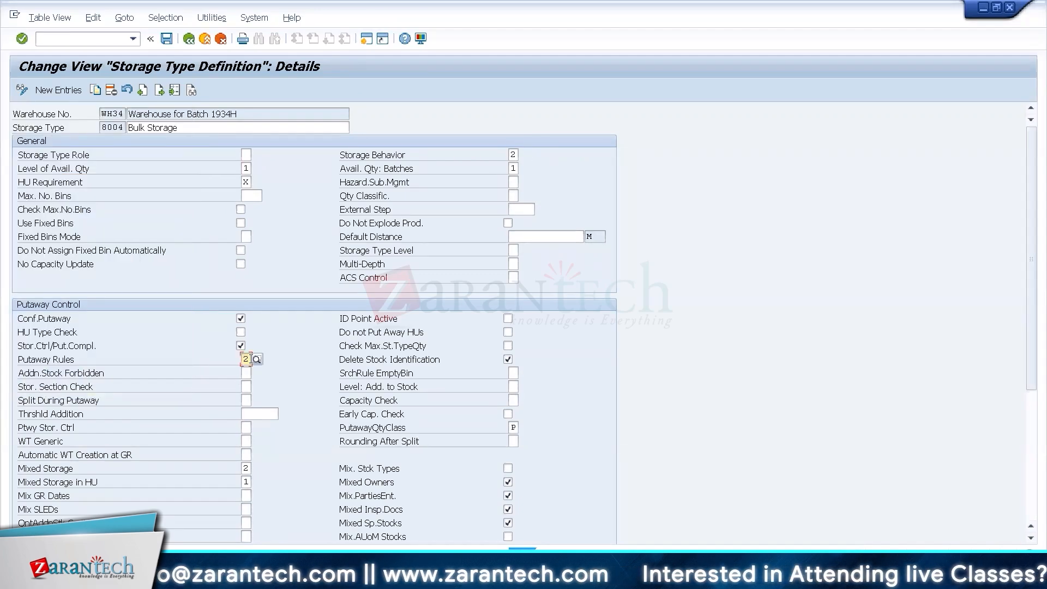
left_click(252, 358)
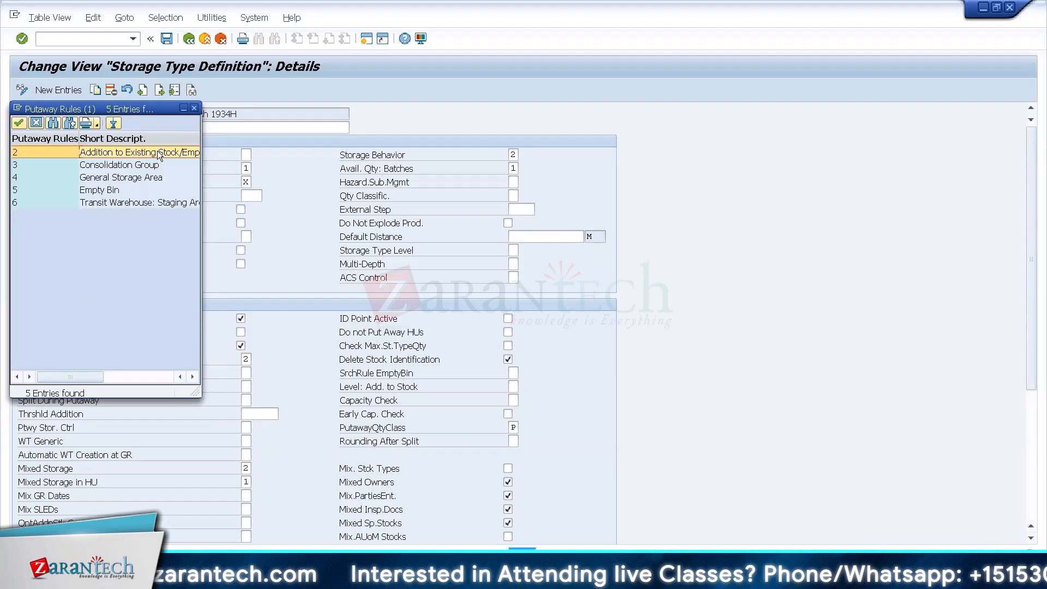
left_click(194, 109)
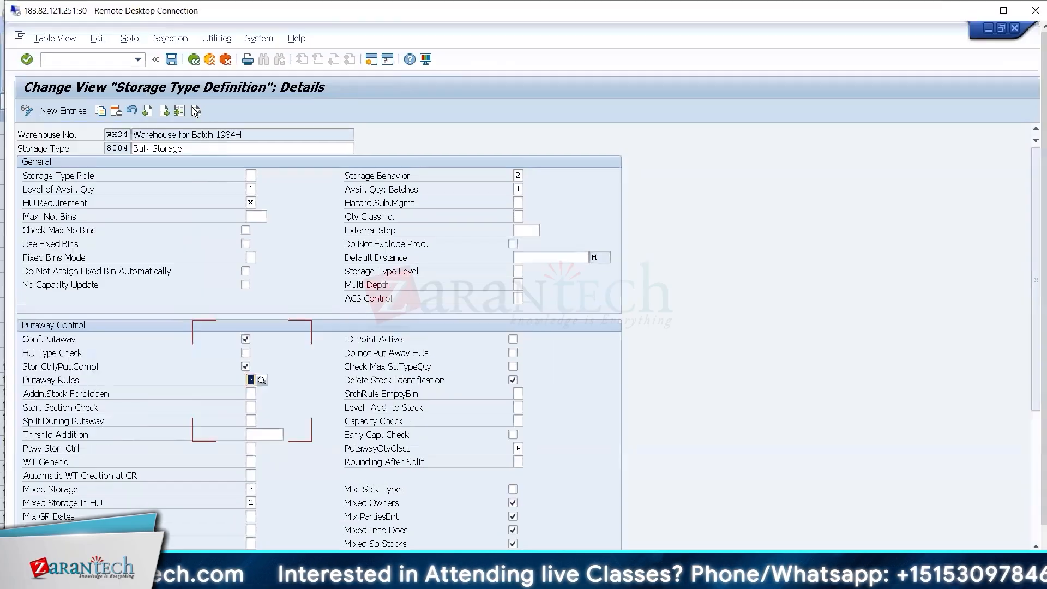
left_click(673, 577)
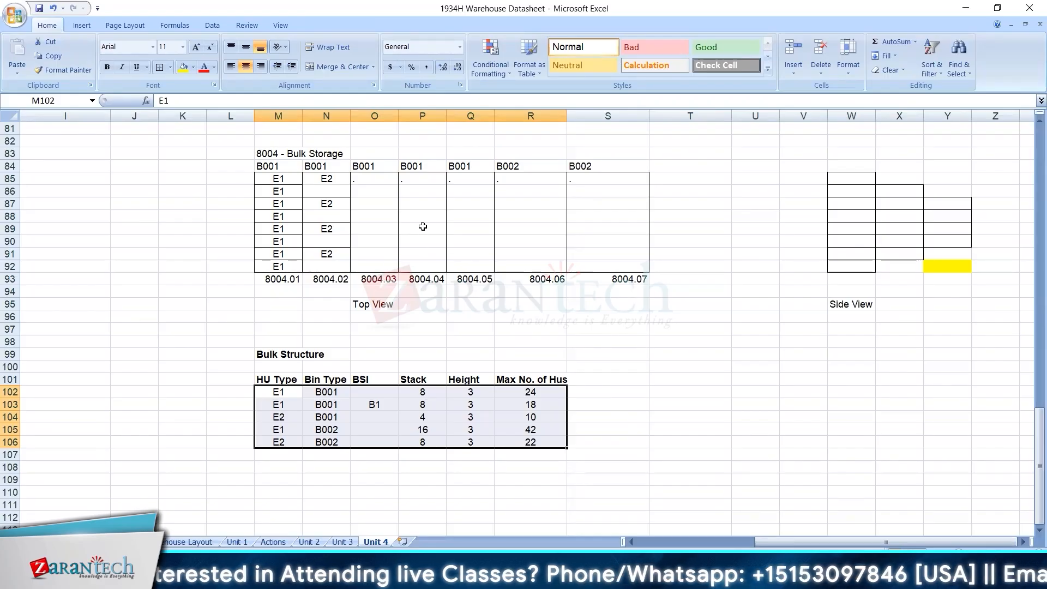
Try clearing the E1 entries in M90:M92 of bin 8004.01, and undo the deletion.
left_click(363, 188)
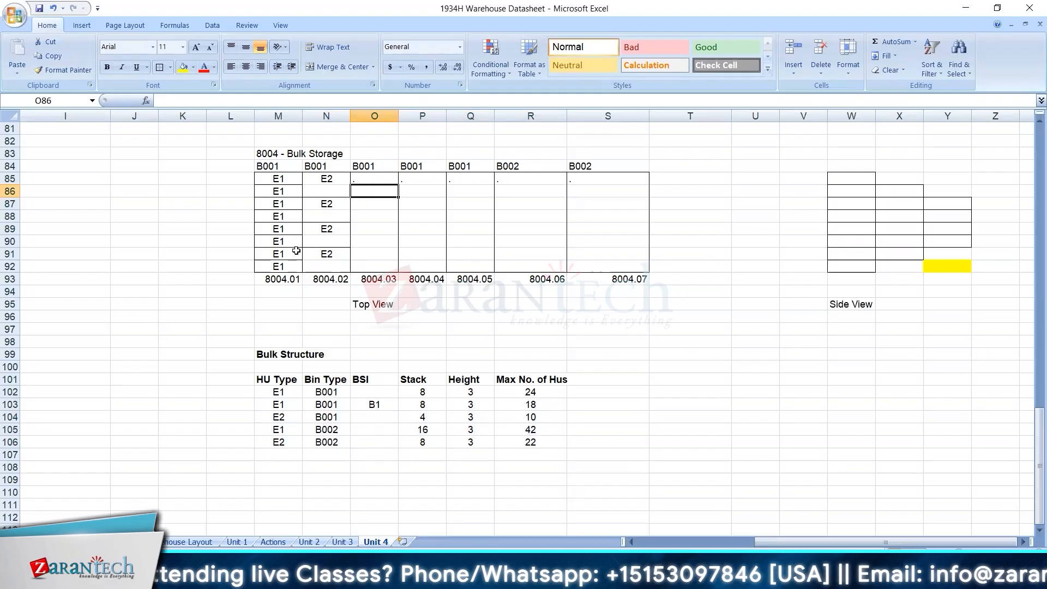
left_click(280, 244)
left_click_drag(280, 246, 278, 265)
key("Delete")
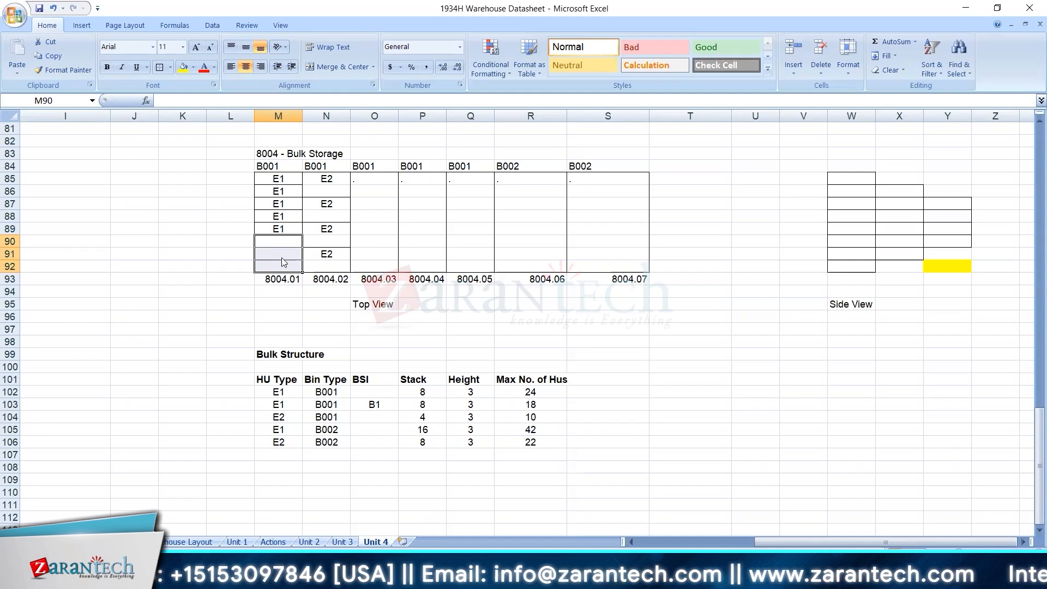
key("ctrl+z")
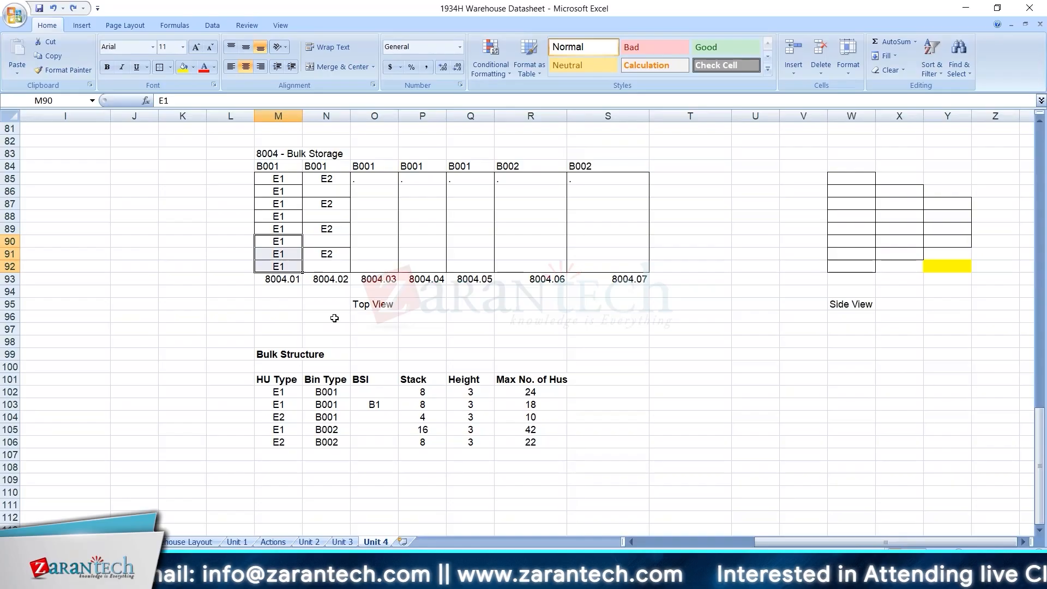
Recheck the storage type 8004 putaway settings in SAP and review the E1 column of bin 8004.01 in the datasheet.
key("alt+Tab")
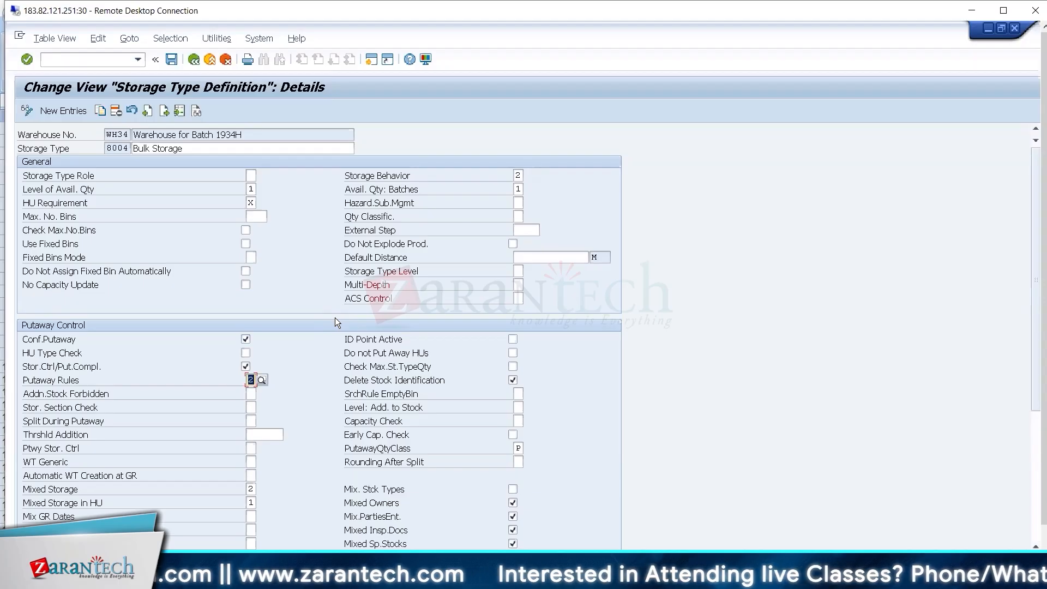
key("alt+Tab")
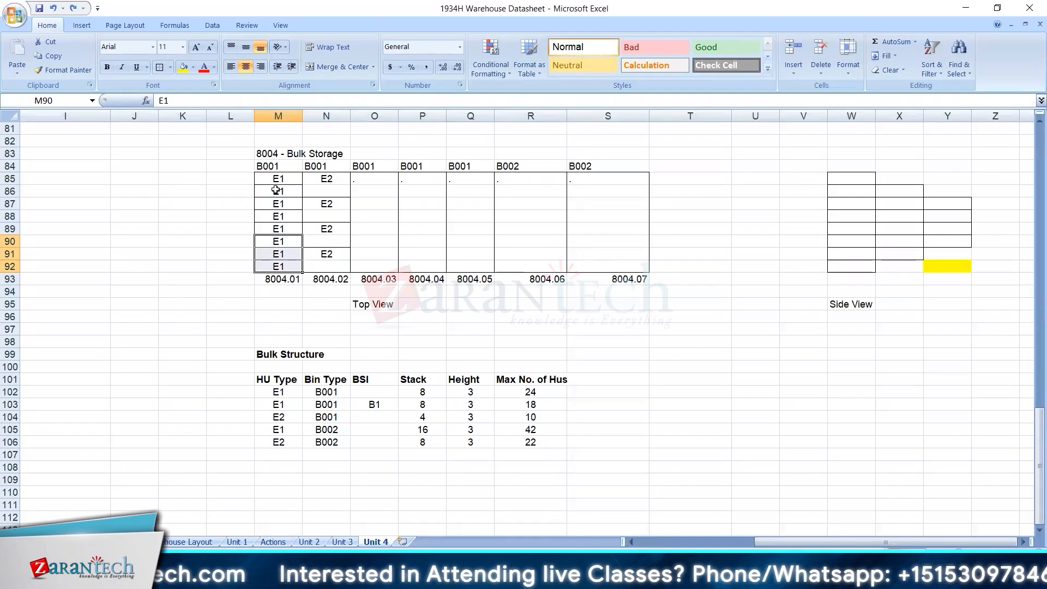
left_click_drag(275, 179, 279, 280)
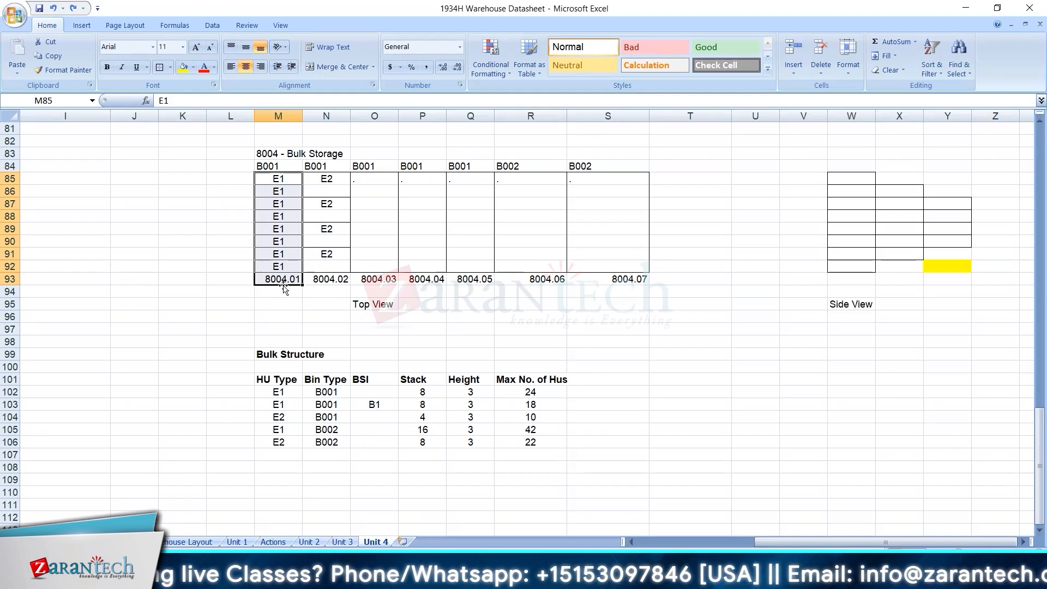
Clear the E1 entries in M91:M92 of bin 8004.01 and review the column's remaining entries.
left_click_drag(290, 252, 290, 270)
key("Delete")
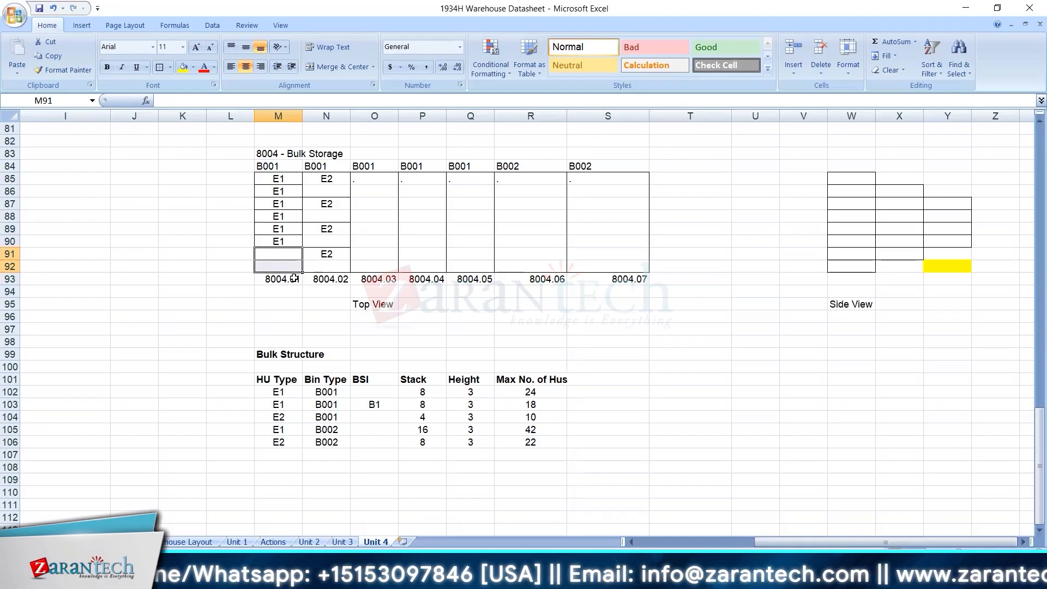
right_click(277, 181)
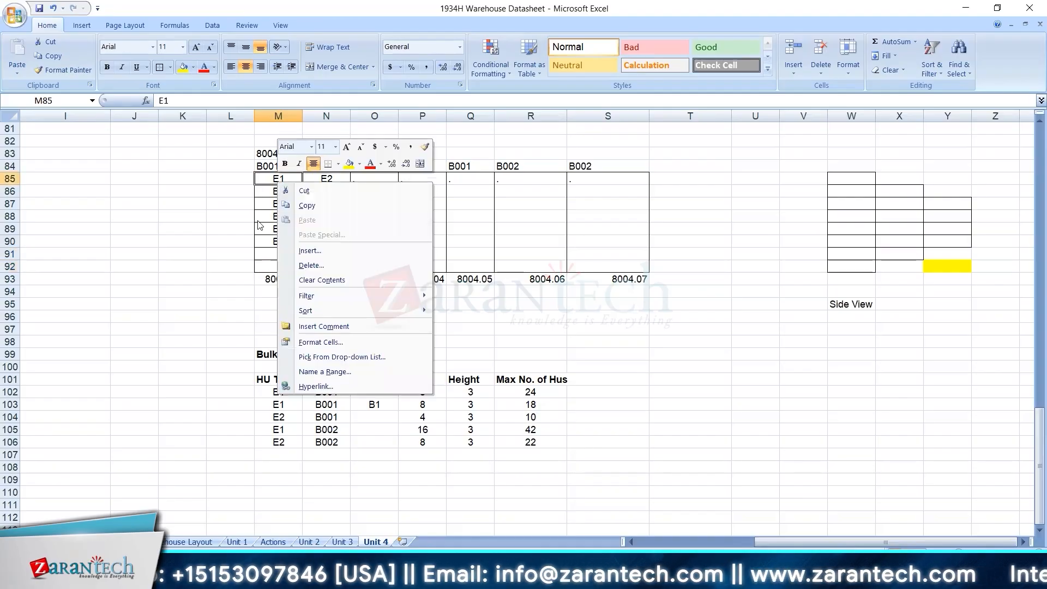
key("Escape")
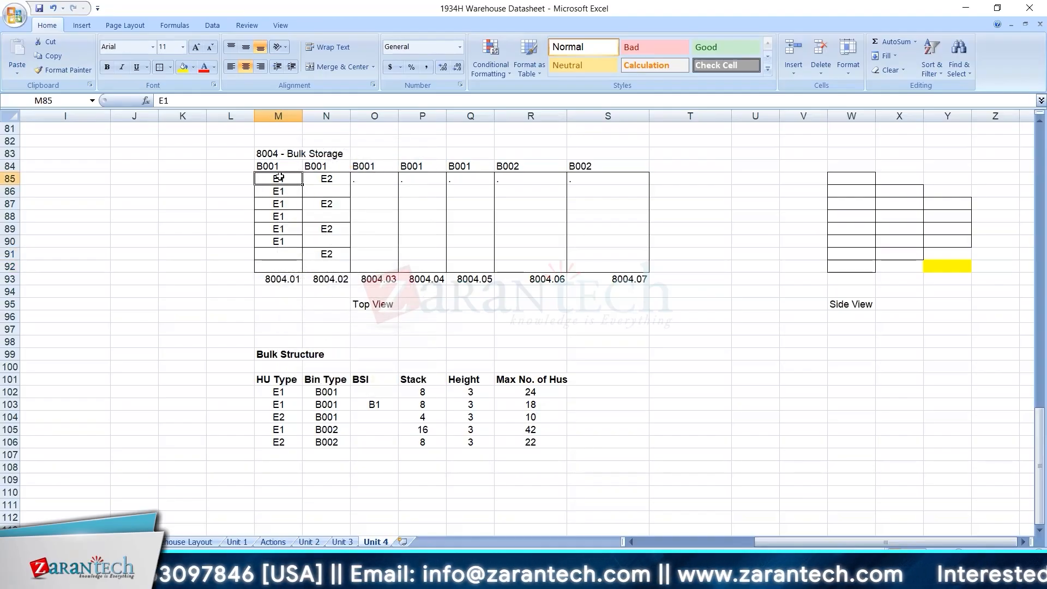
left_click_drag(278, 178, 279, 263)
Enter E1 in O85 for bin 8004.03 and in the empty cells M91 and M92 of bin 8004.01.
left_click(368, 182)
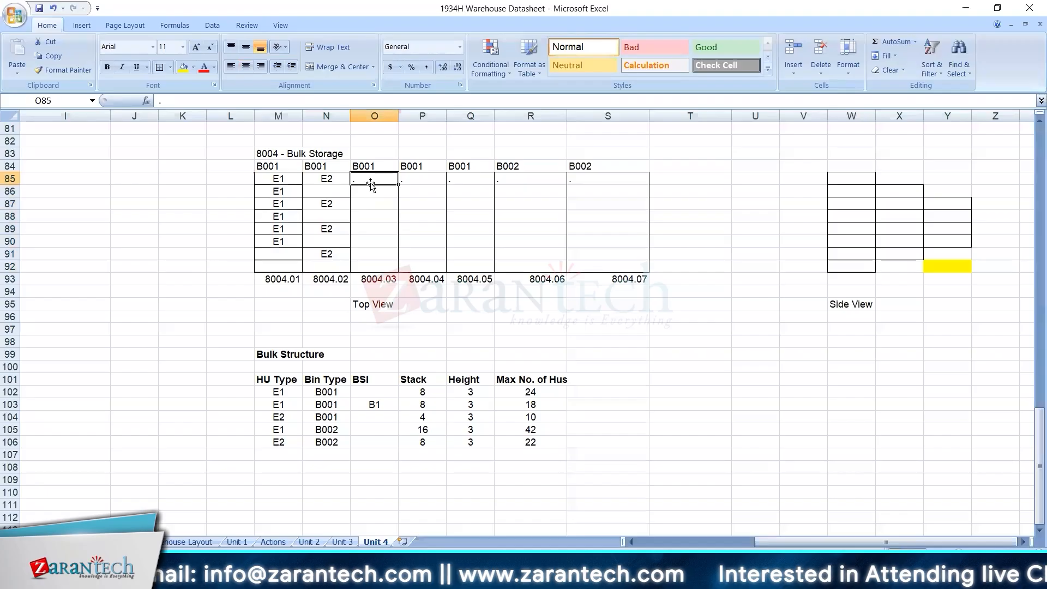
type("E1")
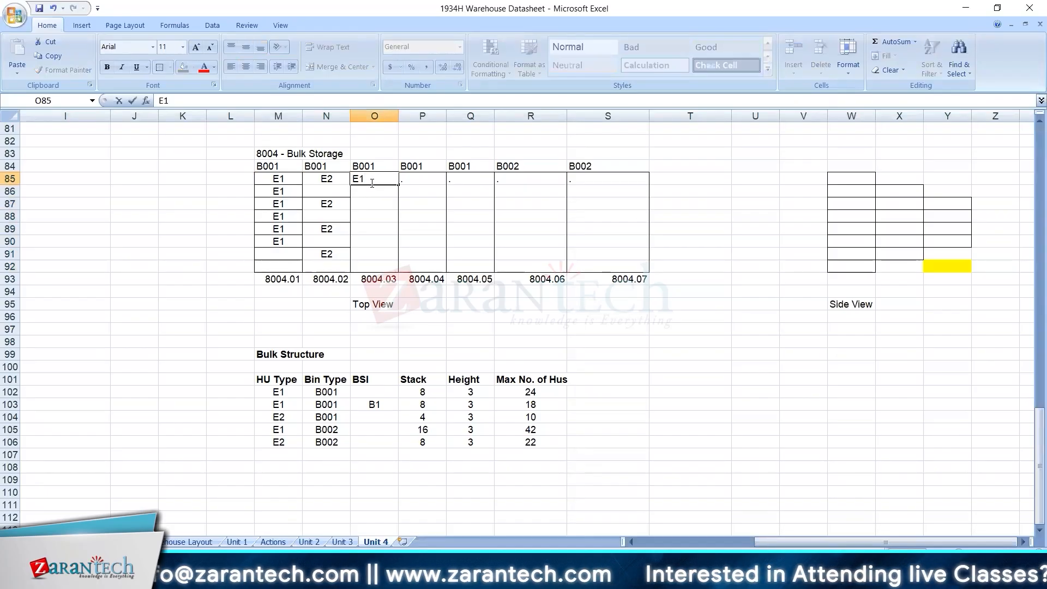
left_click(291, 254)
type("E1")
key("Return")
type("E1")
key("Return")
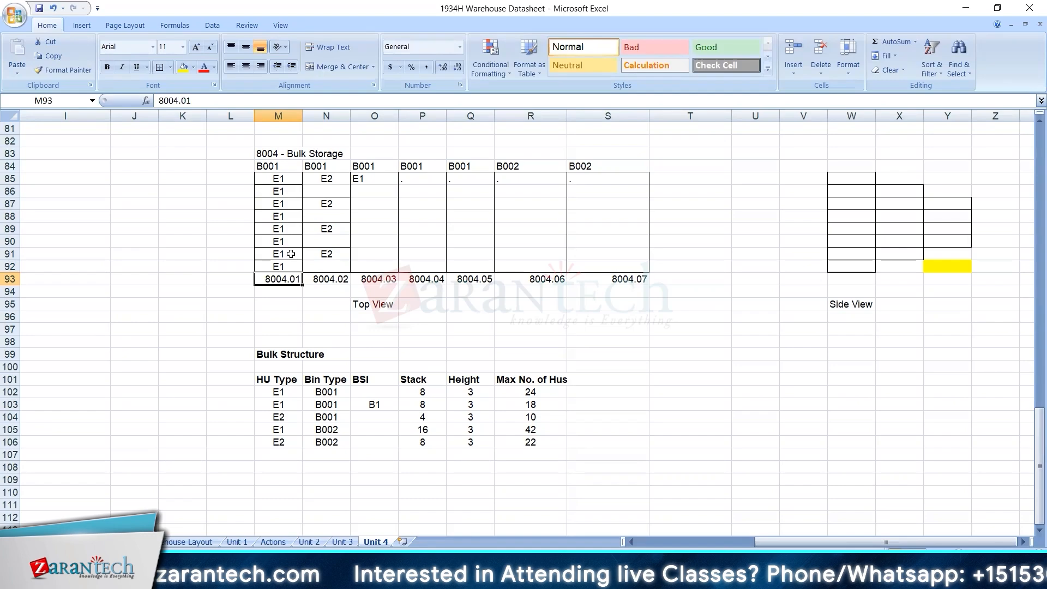
Review the E2 entries of bin 8004.02 and compare them with the Max No. of Hus for E2 in bin type B001.
left_click(326, 183)
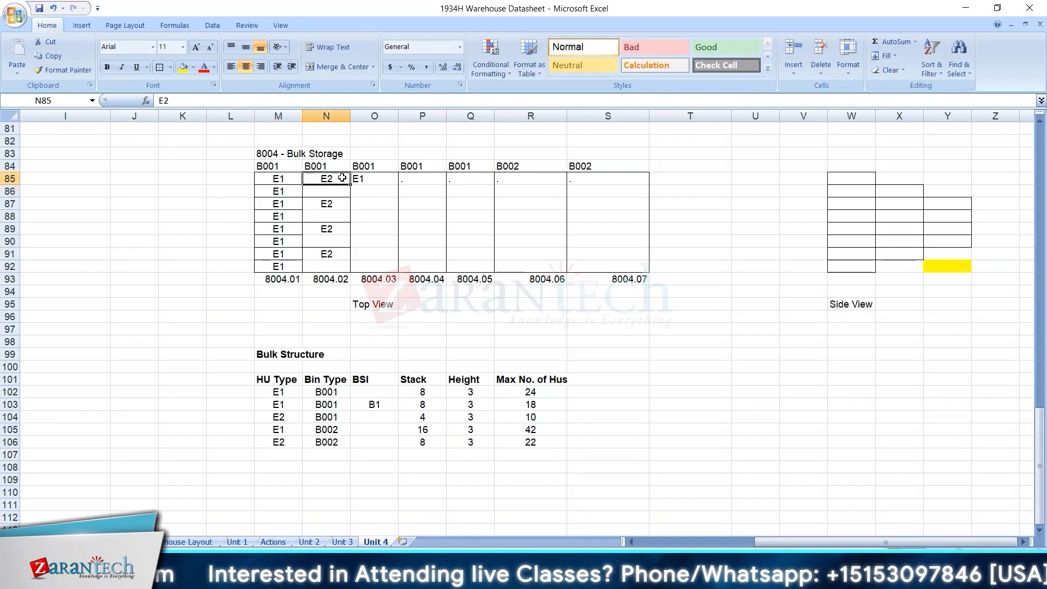
left_click_drag(341, 178, 340, 263)
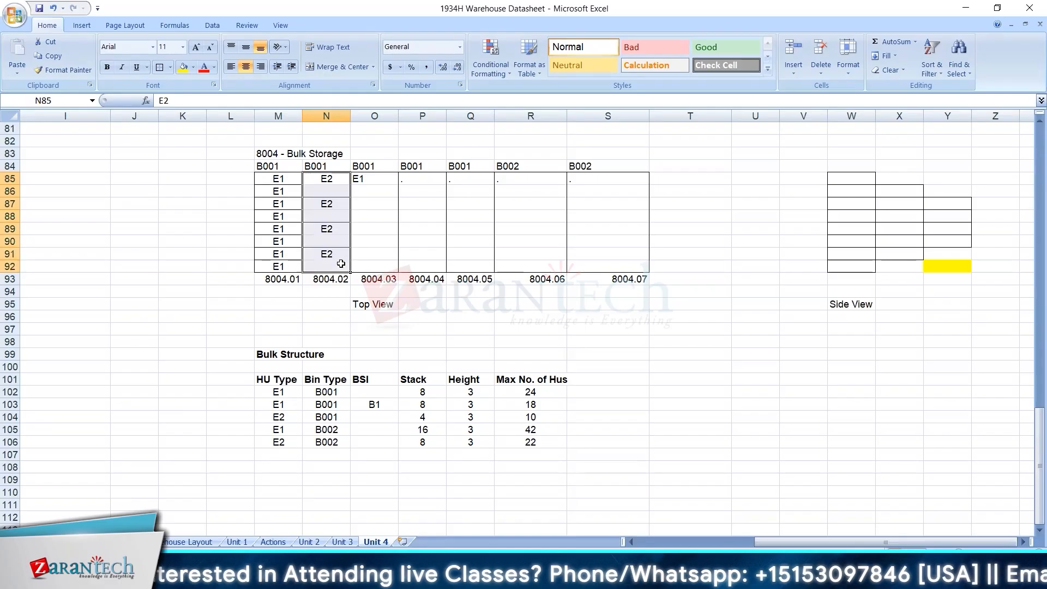
left_click(324, 178)
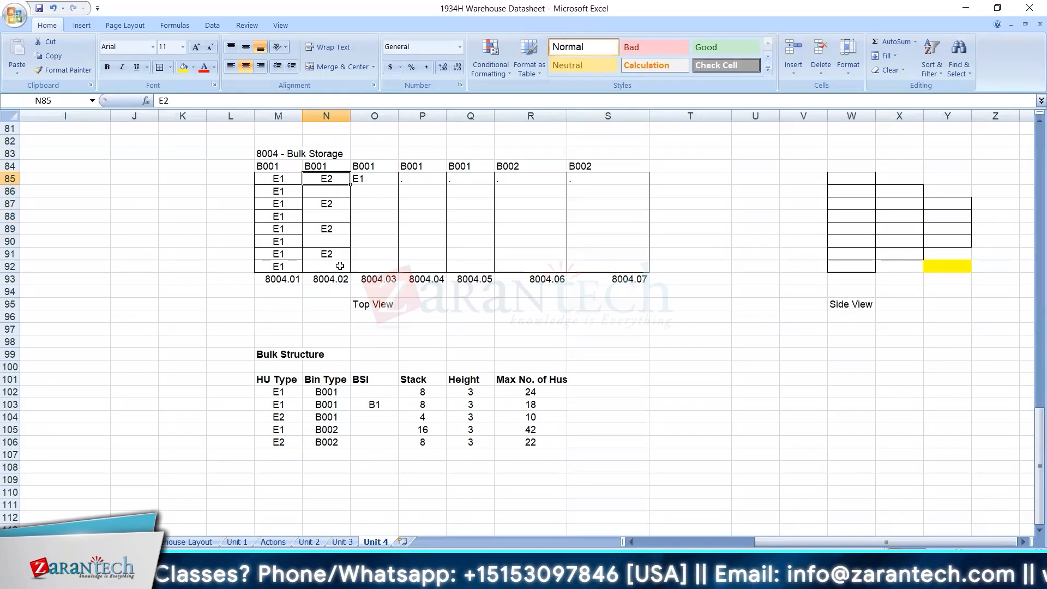
left_click_drag(342, 182, 345, 252)
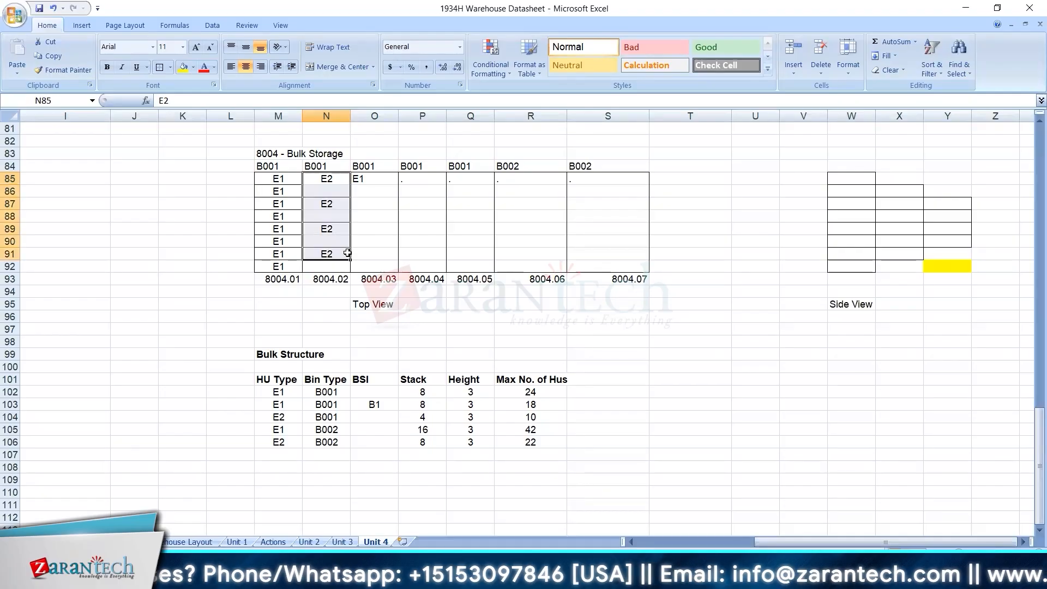
left_click(536, 414)
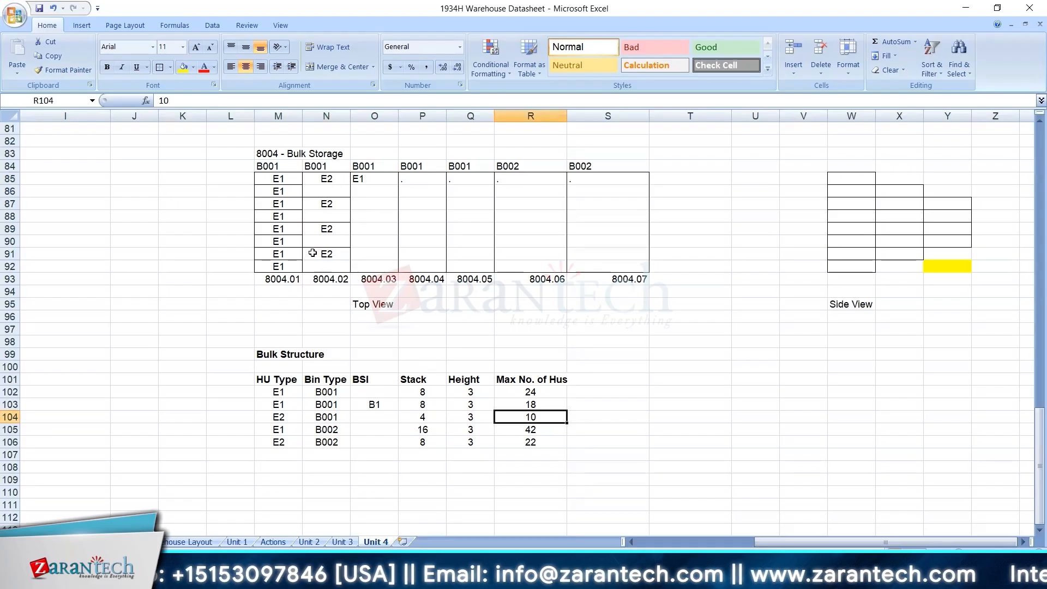
Clear the E1 entry in O85 of bin 8004.03 and try entering E2 there.
left_click(382, 179)
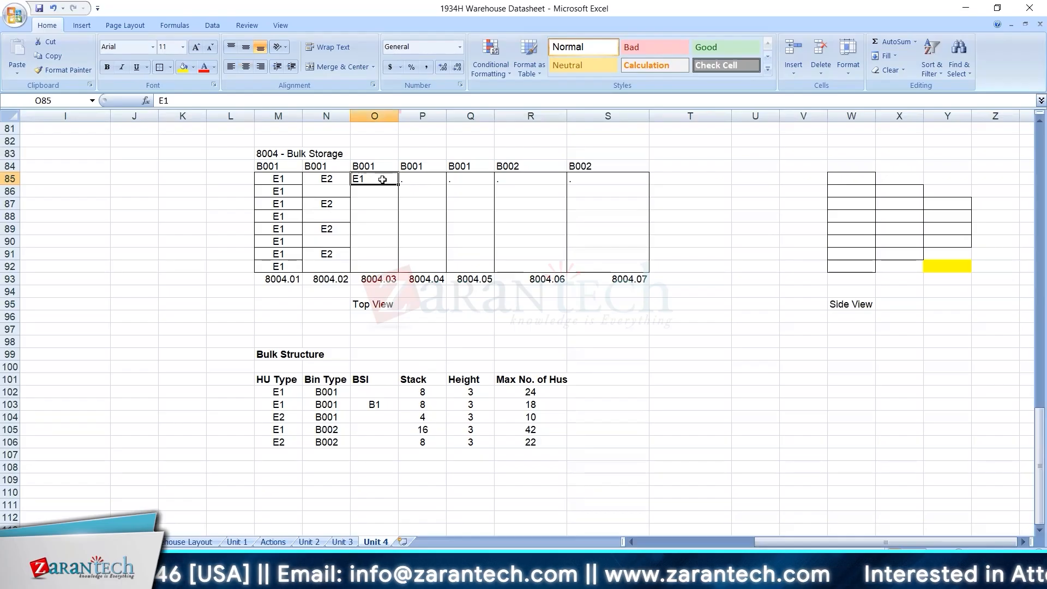
key("Delete")
type("E2")
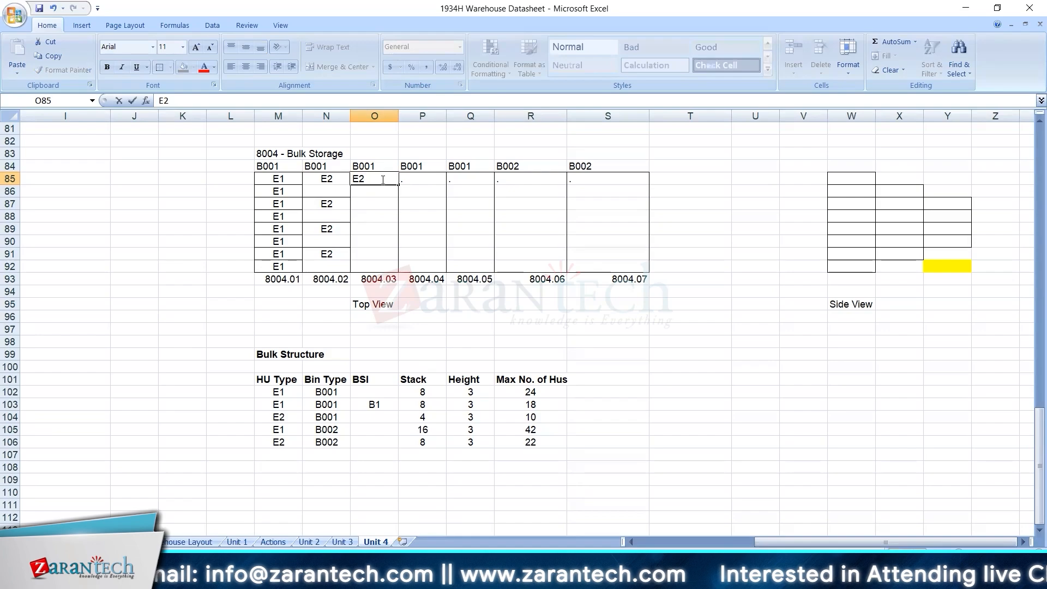
key("BackSpace")
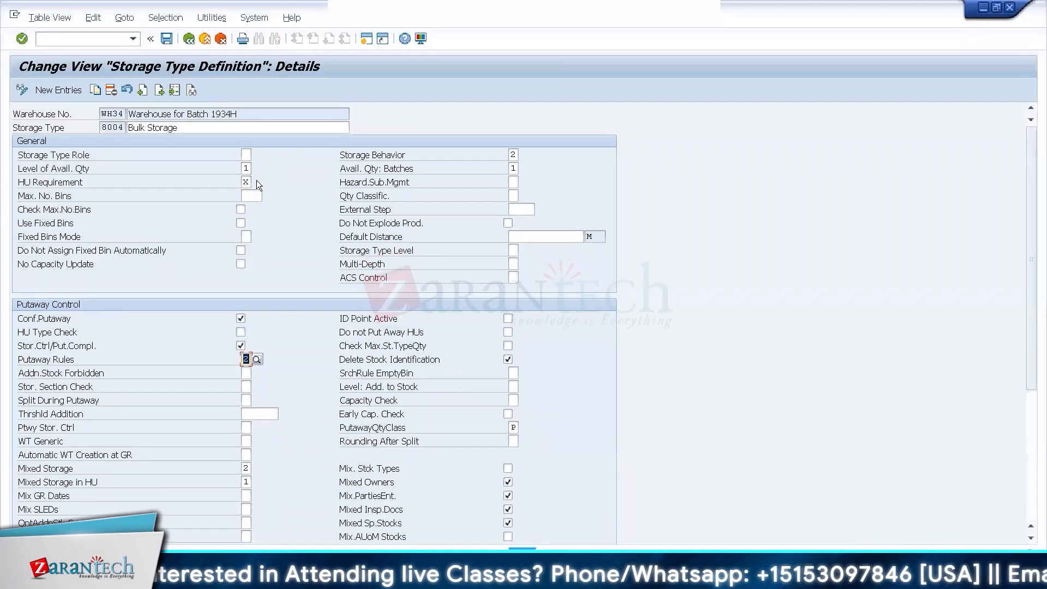
In SAP, check the HU Requirement and the available Mixed Storage options for storage type 8004.
left_click(248, 182)
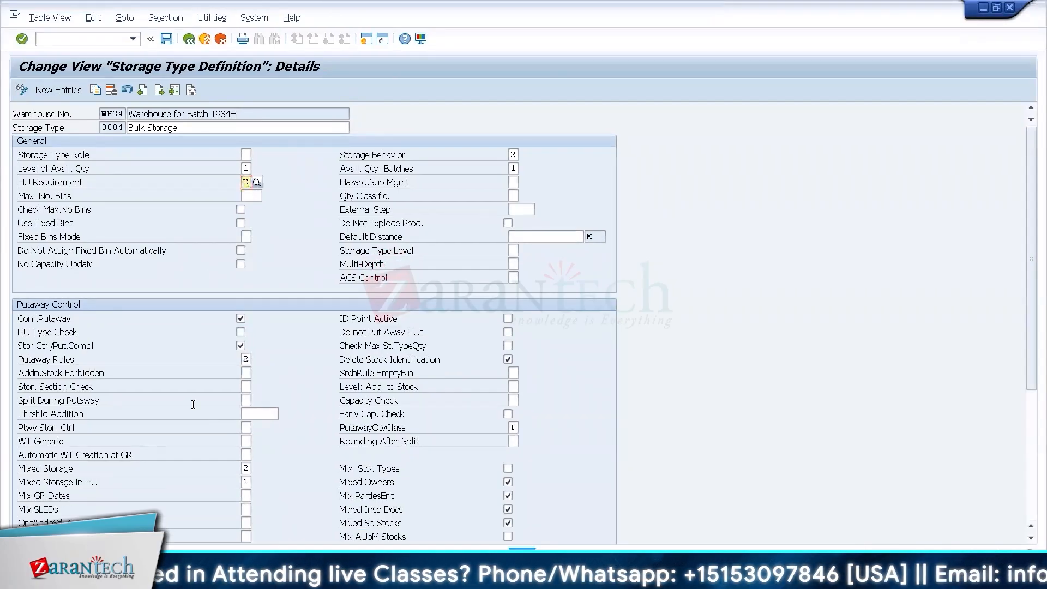
left_click(248, 470)
key("F4")
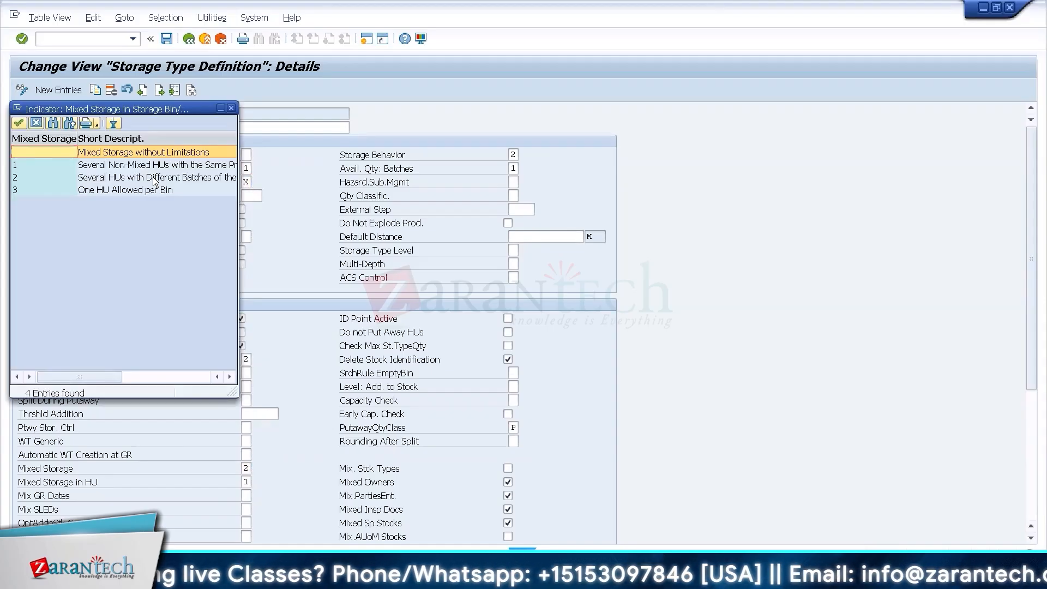
left_click(153, 179)
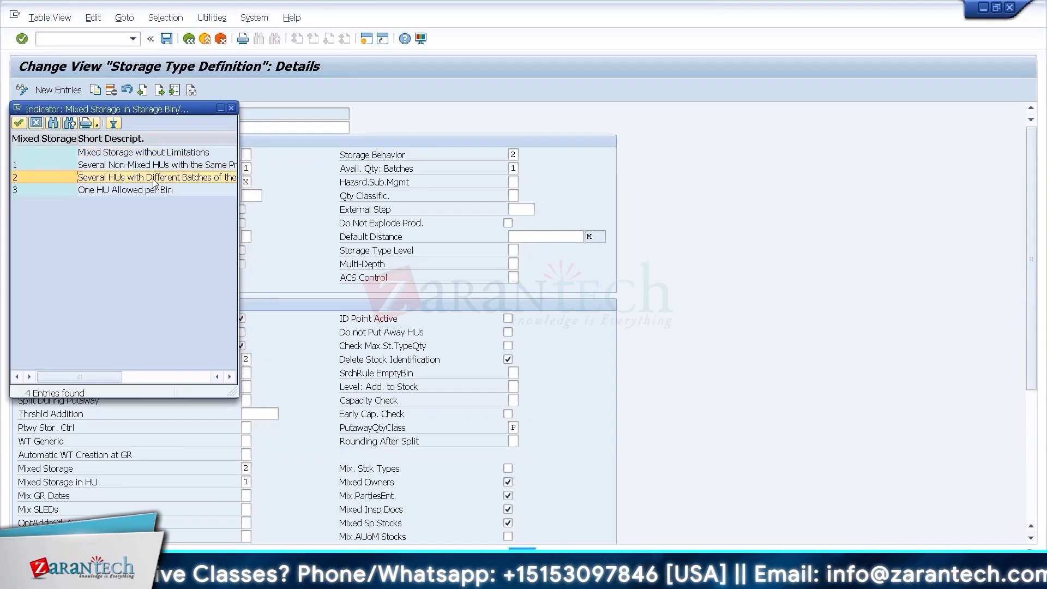
left_click(193, 376)
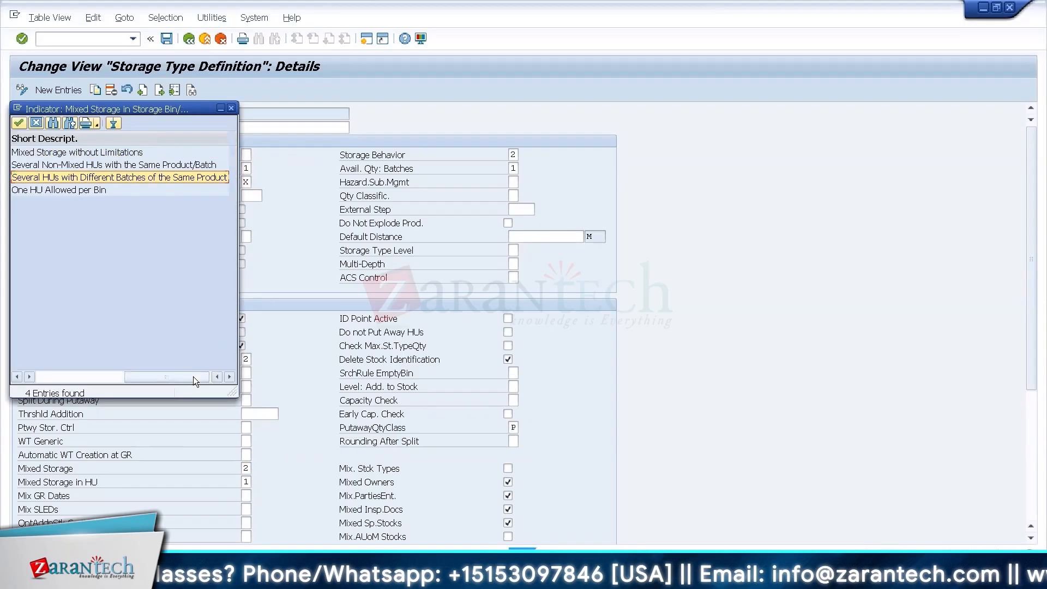
left_click(231, 109)
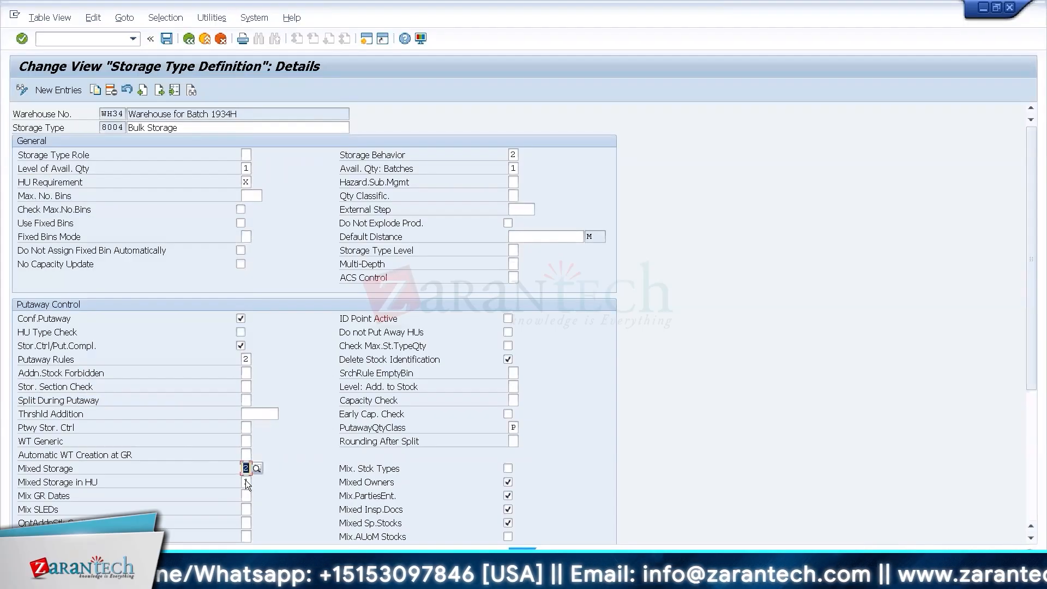
Examine the available Mixed Storage in HU options for storage type 8004, including their descriptions, without changing the setting.
left_click(247, 481)
left_click(254, 481)
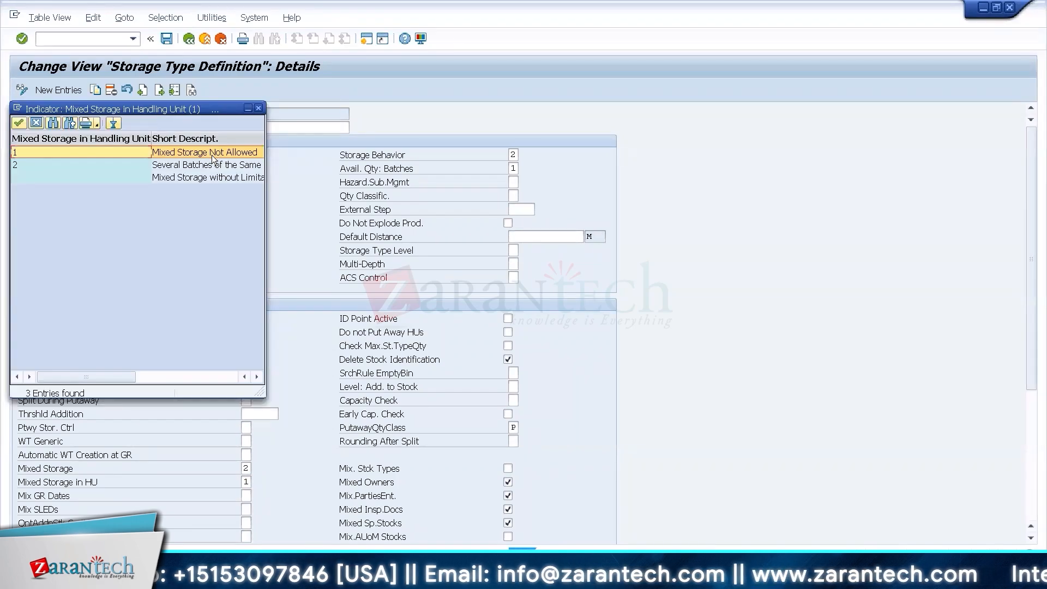
left_click(216, 166)
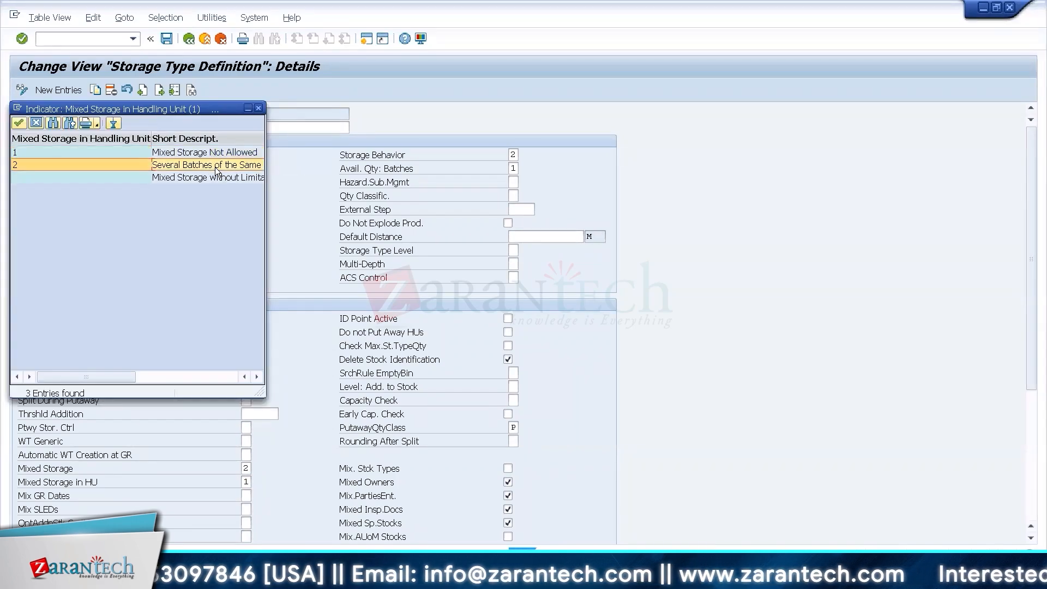
left_click(226, 376)
left_click(262, 111)
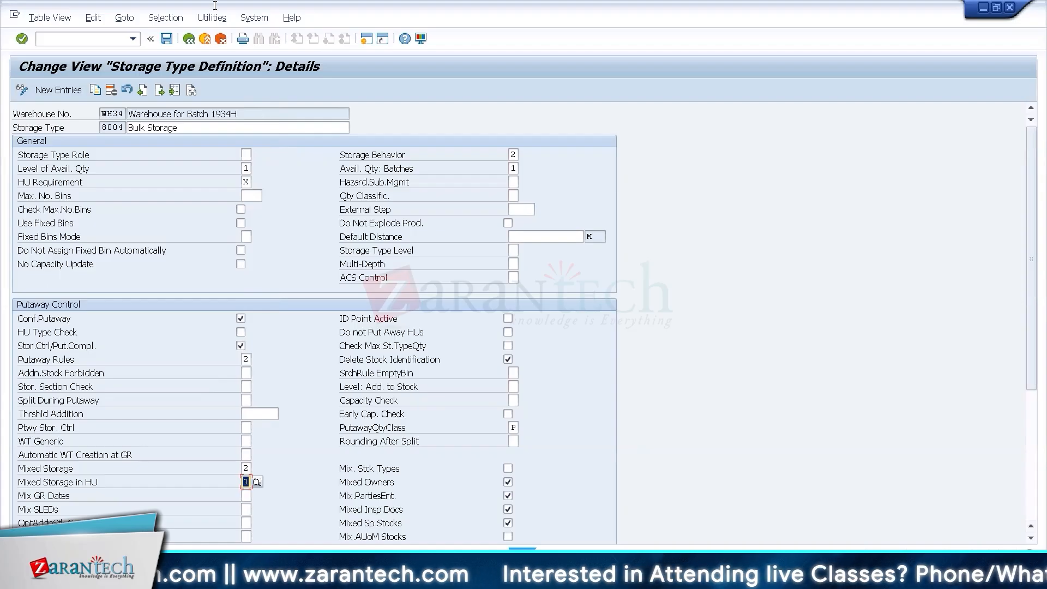
Return to the IMG, reopen Define Storage Type, and display the details of storage type 8004 in warehouse WH34.
left_click(194, 40)
left_click(194, 39)
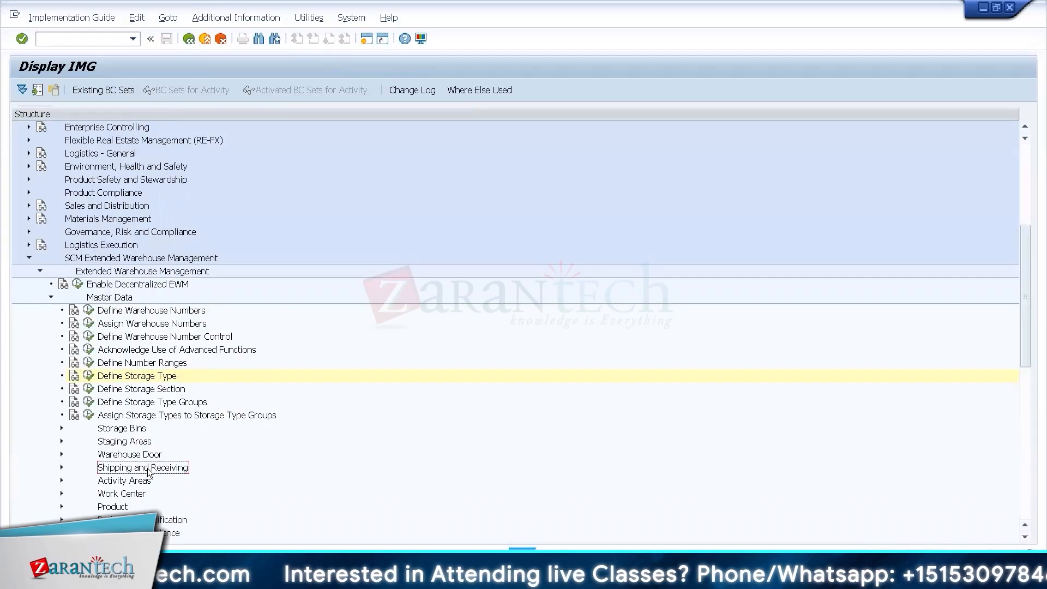
scroll(148, 474, "down", 3)
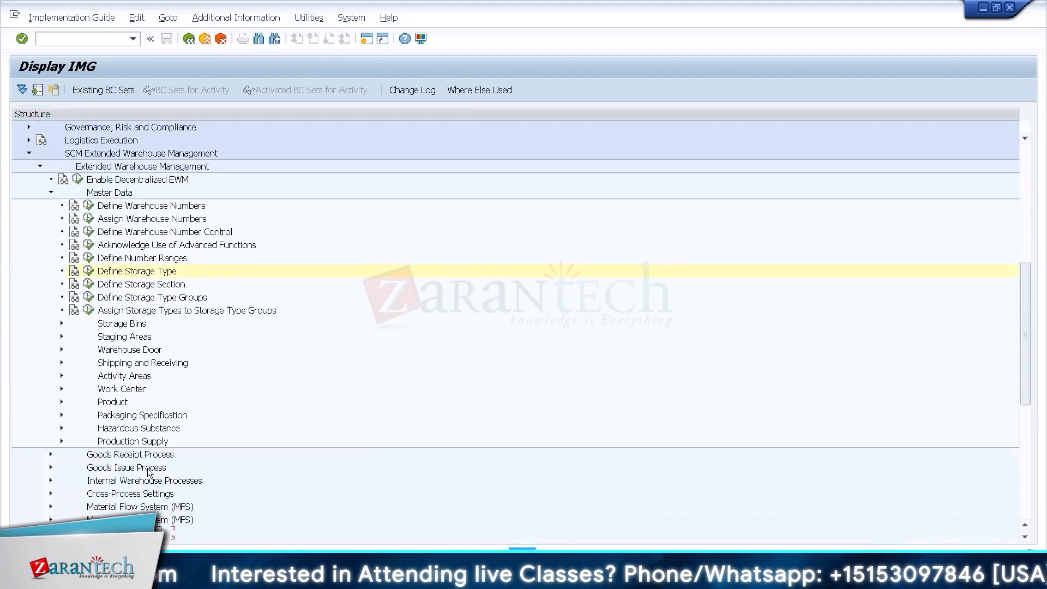
left_click(89, 259)
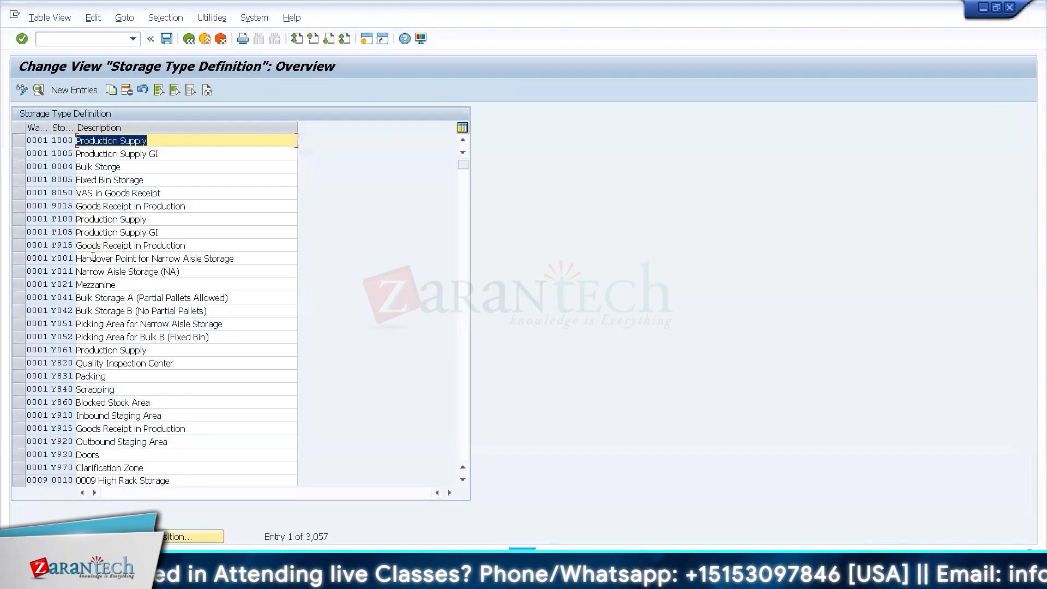
left_click(167, 540)
key("Down")
key("Return")
key("Return")
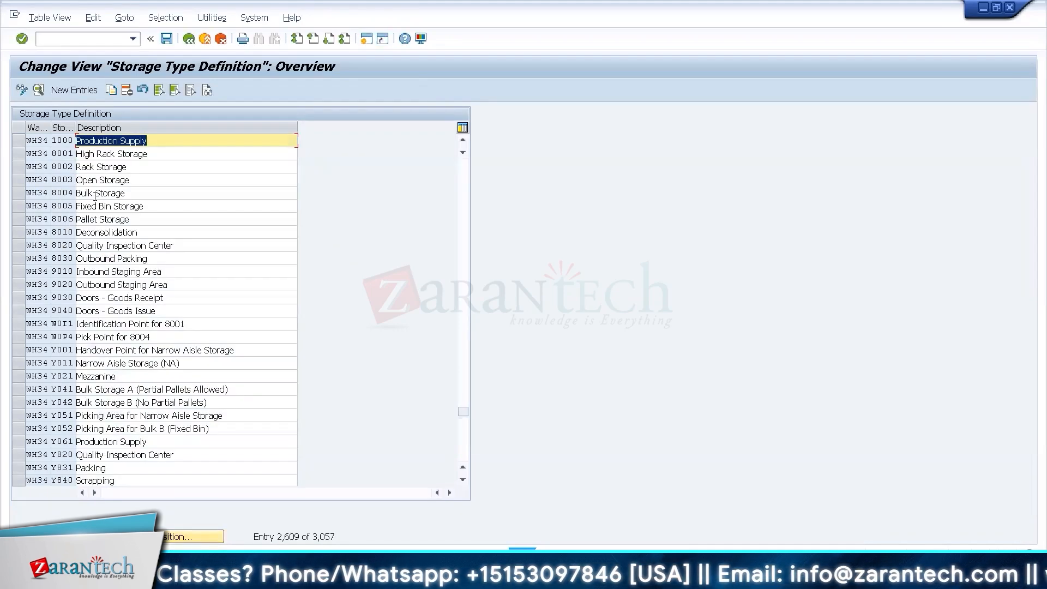
double_click(69, 193)
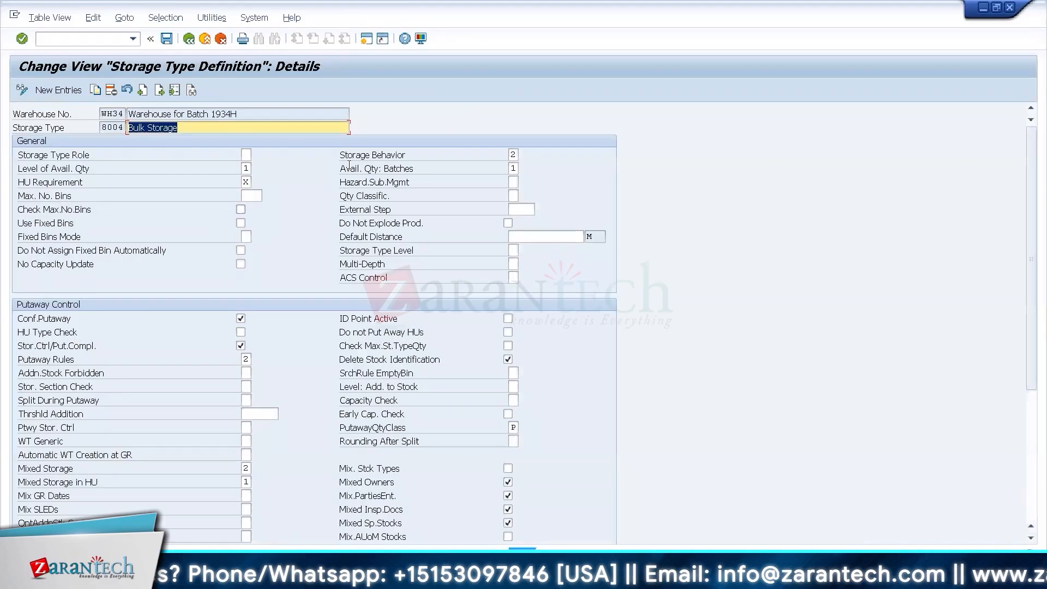
Examine the Storage Behavior options for storage type 8004, comparing Pallet Storage with Bulk Storage.
left_click(513, 154)
left_click(525, 154)
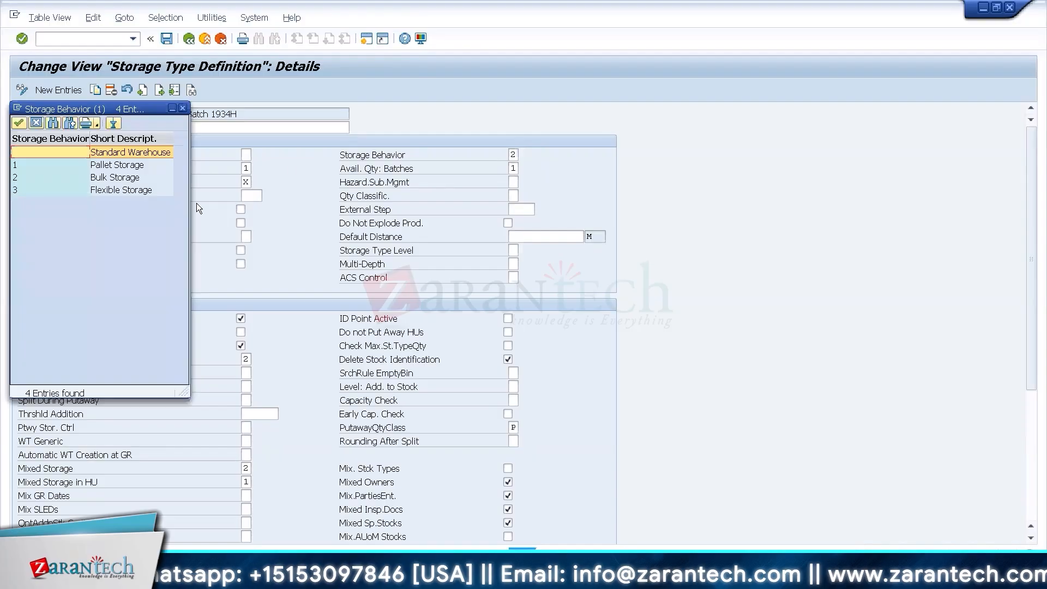
left_click(120, 177)
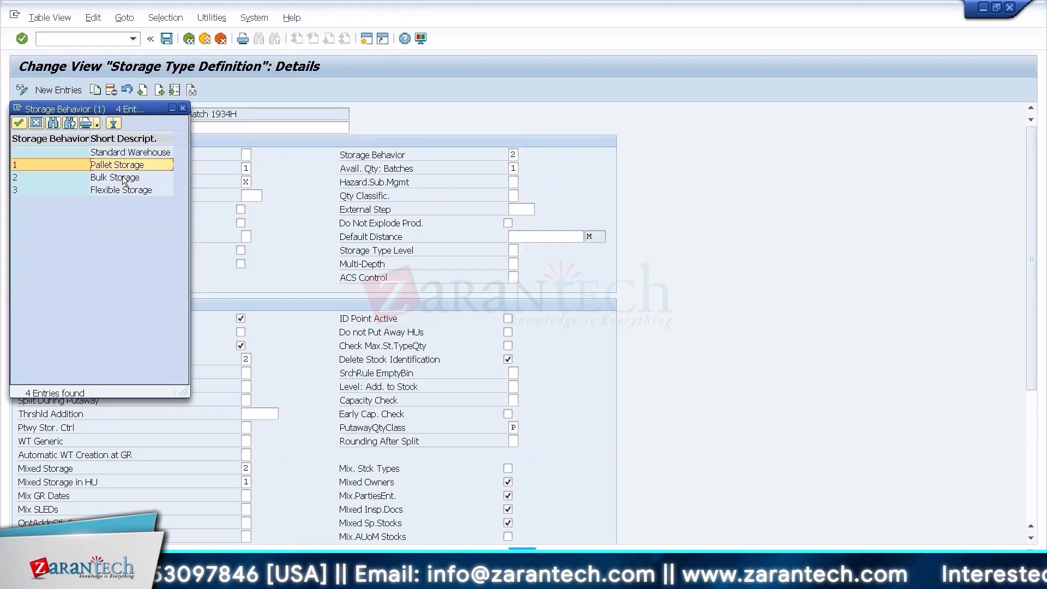
left_click(133, 164)
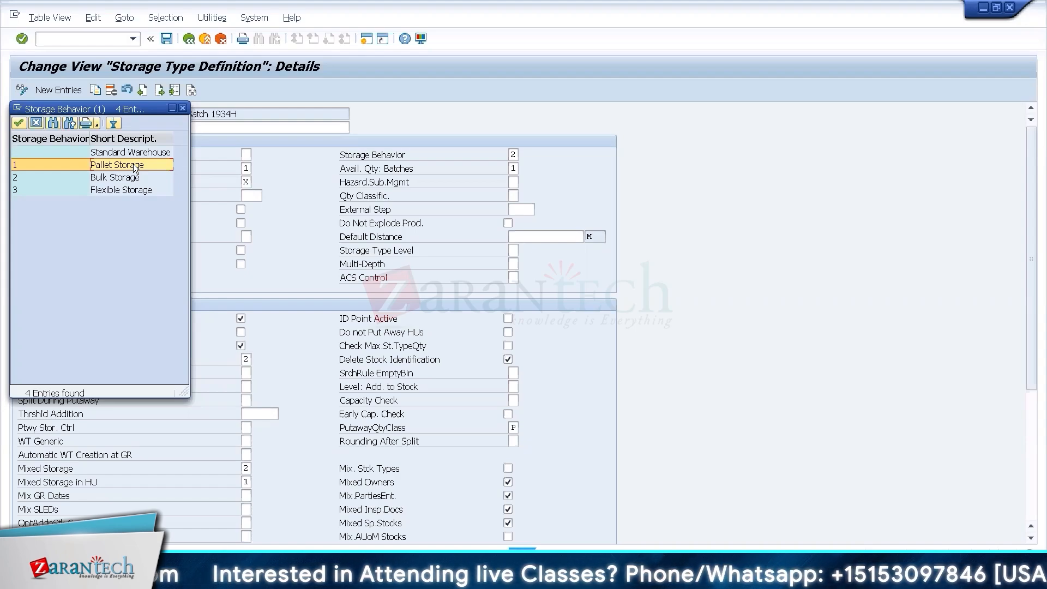
left_click(182, 109)
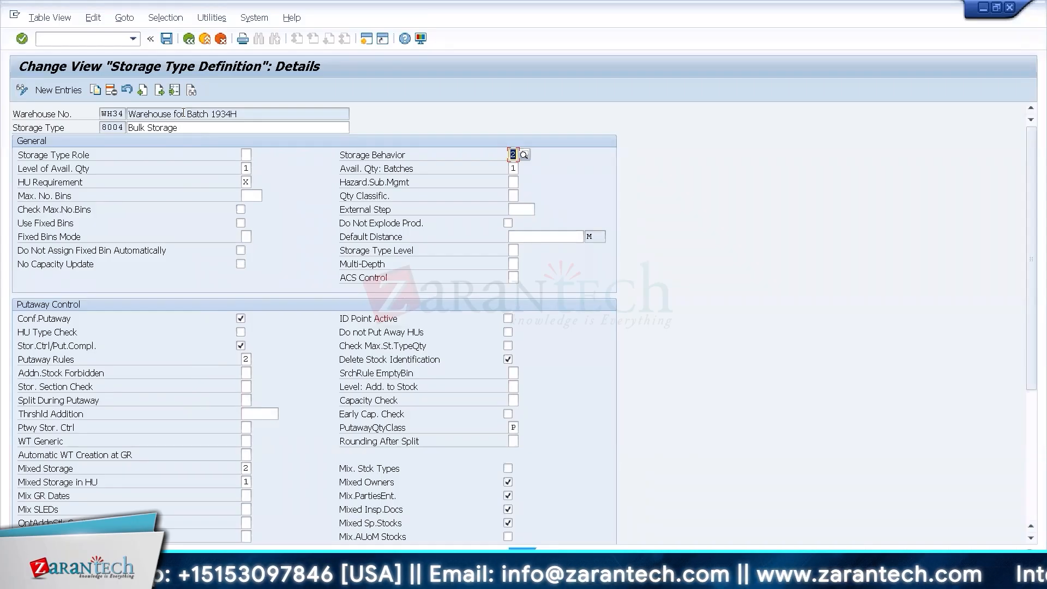
Return to the IMG and expand Storage Behavior: Bulk Storage under Putaway Rules to reach the bulk structures activity.
left_click(193, 42)
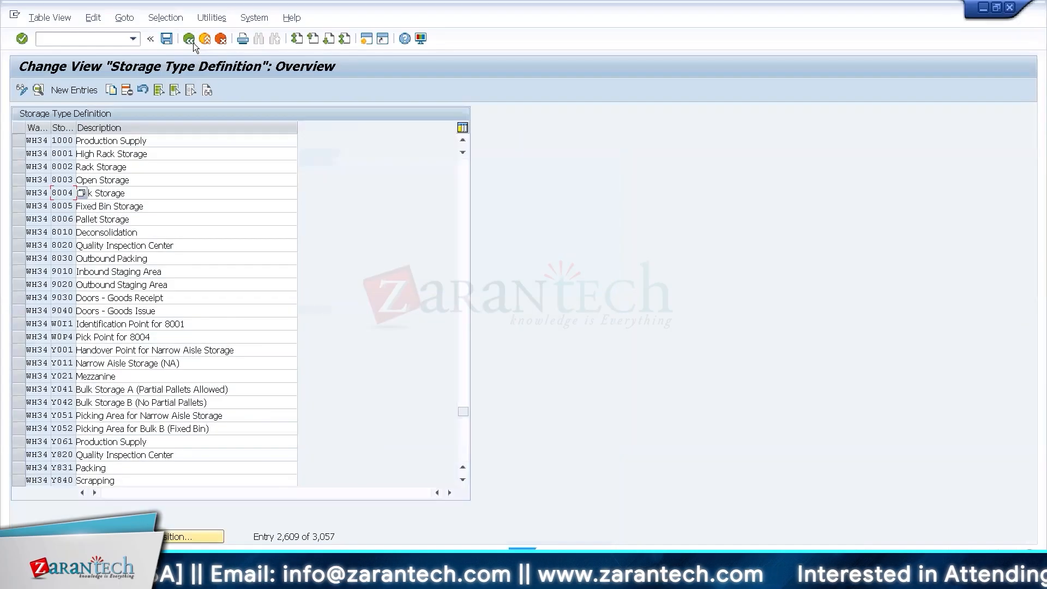
left_click(190, 39)
scroll(515, 330, "down", 1)
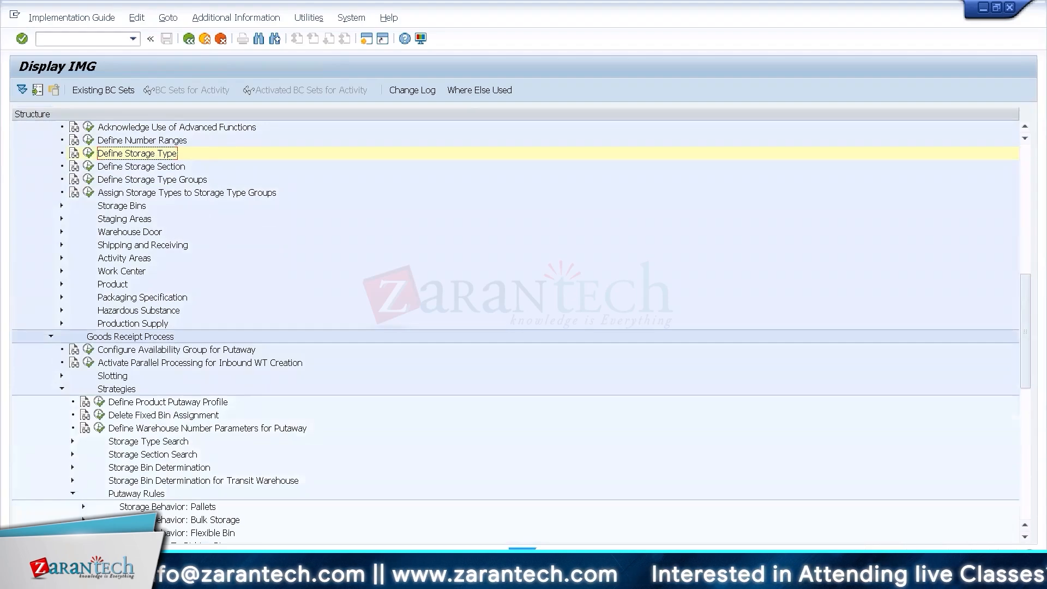
left_click(83, 519)
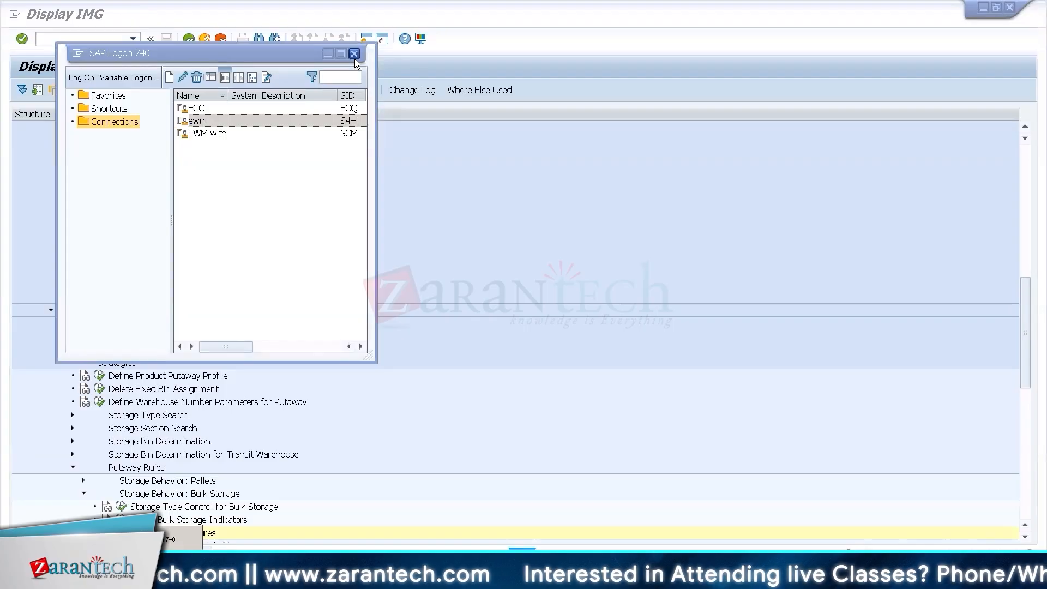
left_click(354, 57)
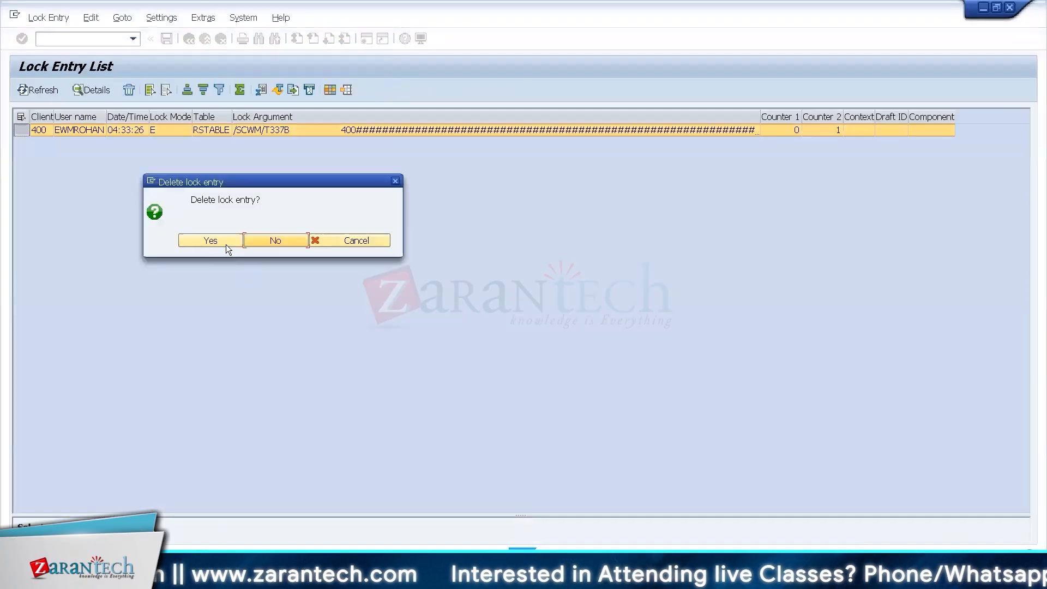
Delete the lock entry on /SCWM/T337B, leave the lock list, and bring up the Define Bulk Structures overview.
left_click(224, 244)
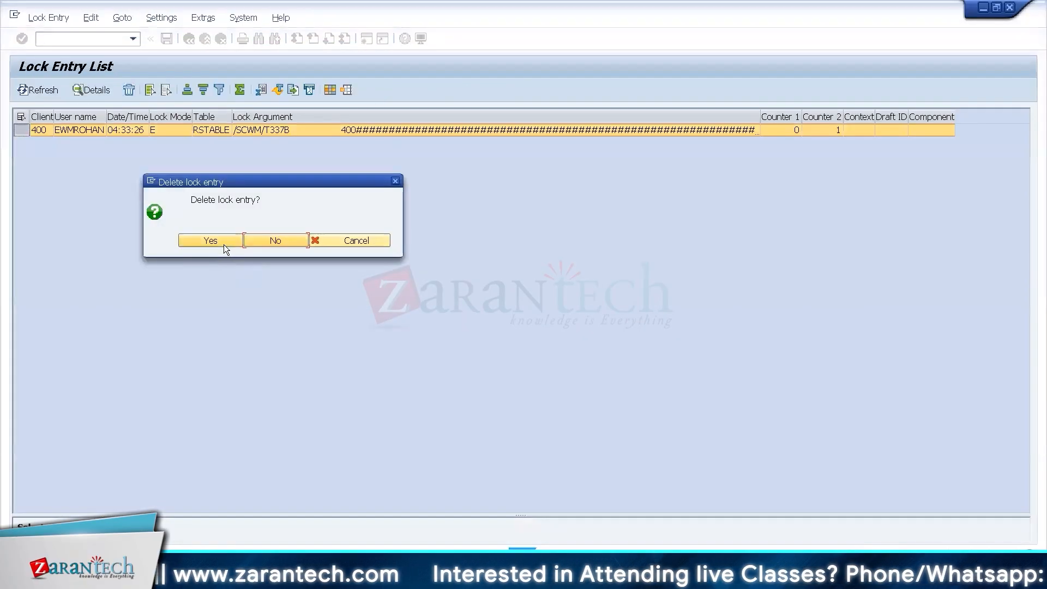
left_click(381, 58)
left_click(205, 38)
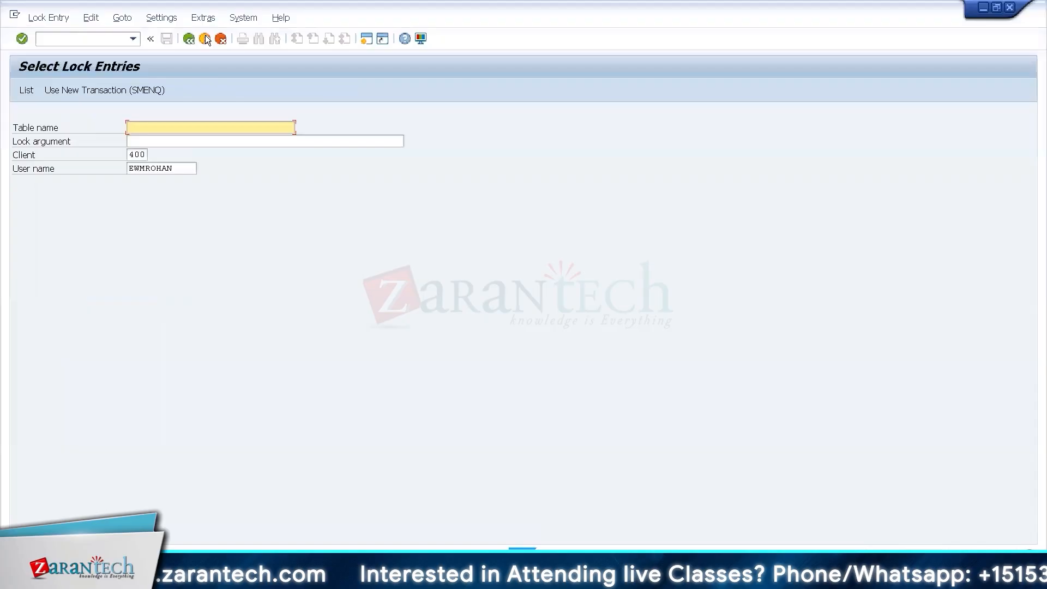
left_click(205, 38)
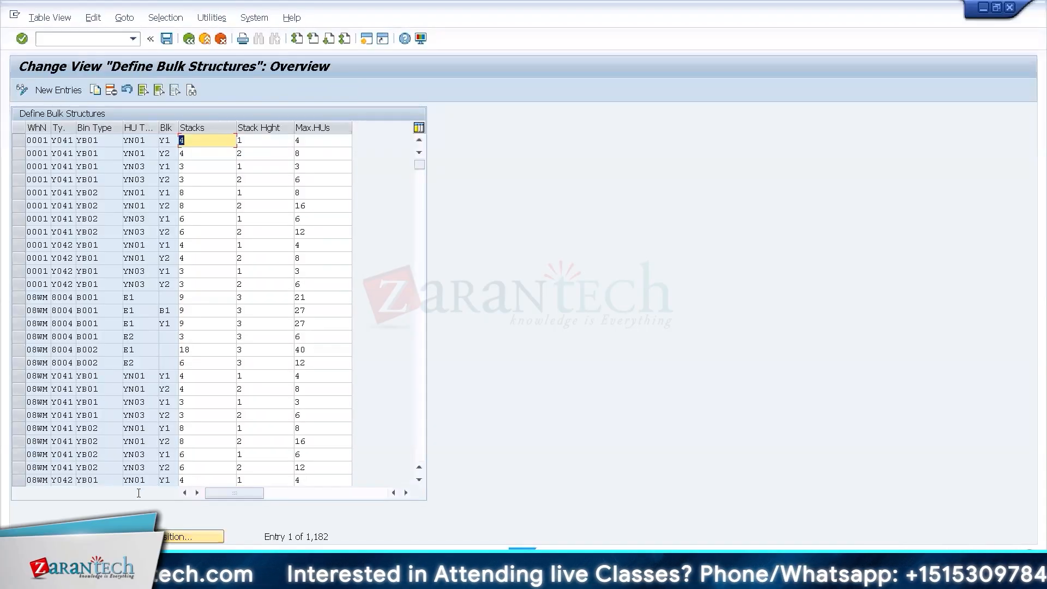
Position the bulk structures list at warehouse WH34 and open a blank table for new entries.
left_click(187, 536)
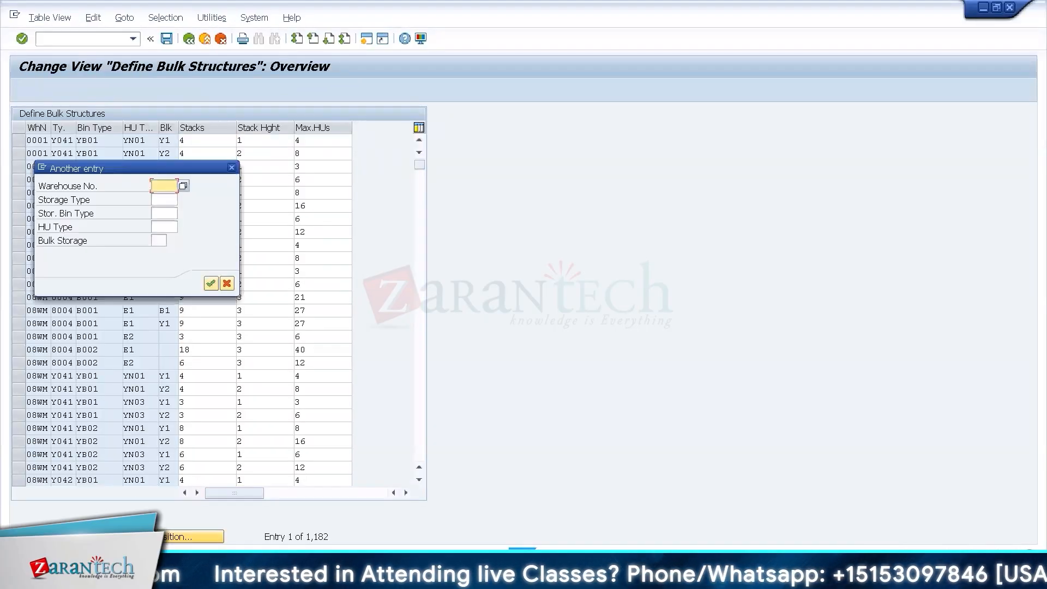
key("Down")
key("Return")
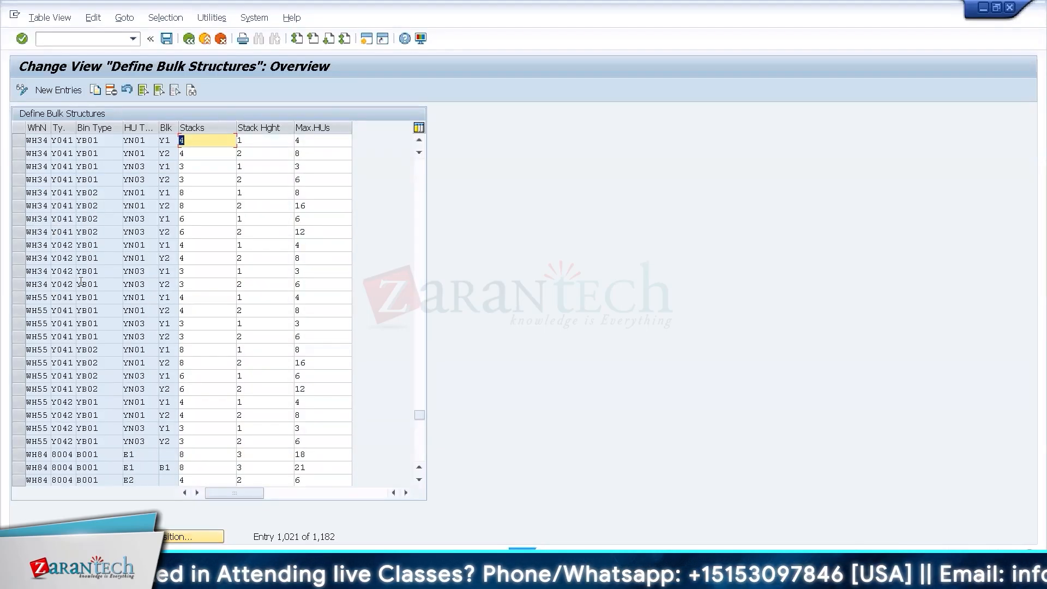
left_click(68, 88)
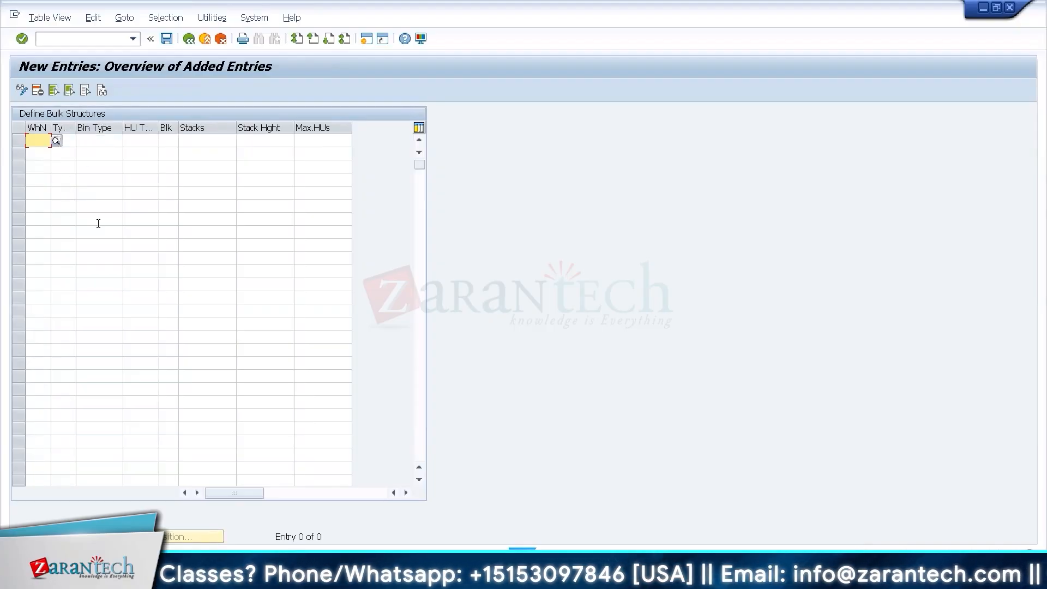
Switch to the Excel datasheet and reorder the Bulk Structure table so Bin Type comes before HU Type, matching SAP's column order.
key("ctrl+alt+Break")
key("alt+Tab")
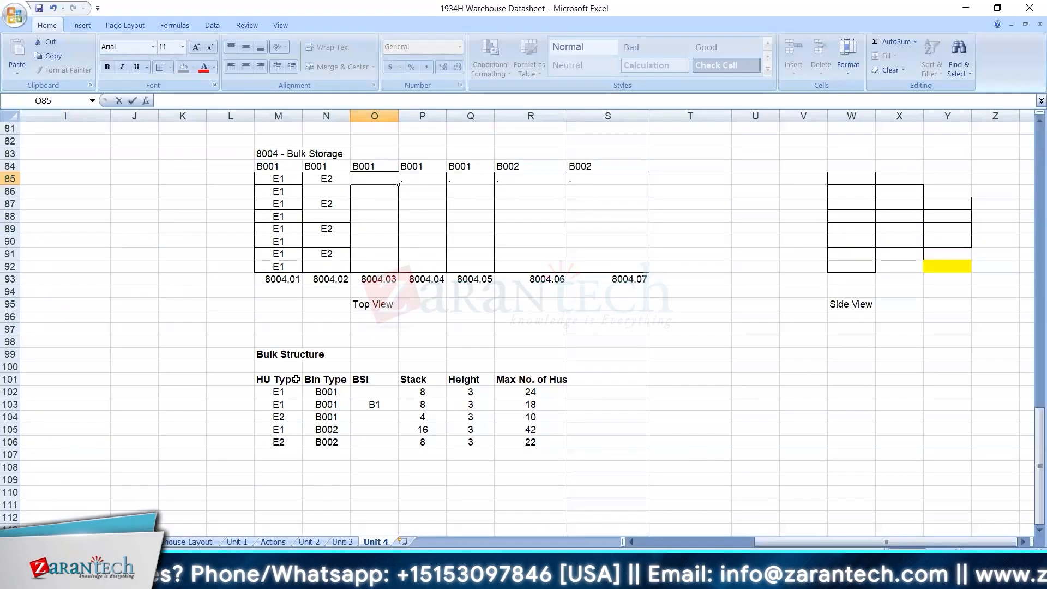
left_click_drag(313, 380, 324, 427)
key("alt+Tab")
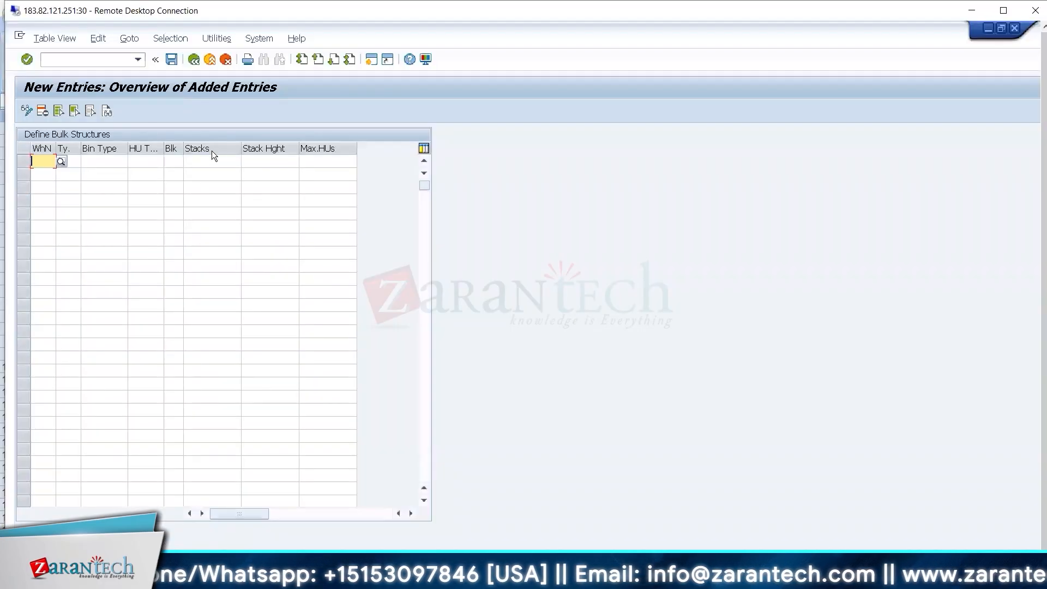
key("alt+Tab")
left_click_drag(229, 380, 273, 441)
key("ctrl+c")
key("Right")
key("ctrl+v")
Enter storage type 8004 beside the first Bulk Structure row and copy it down to the remaining rows.
left_click(224, 389)
type("8004")
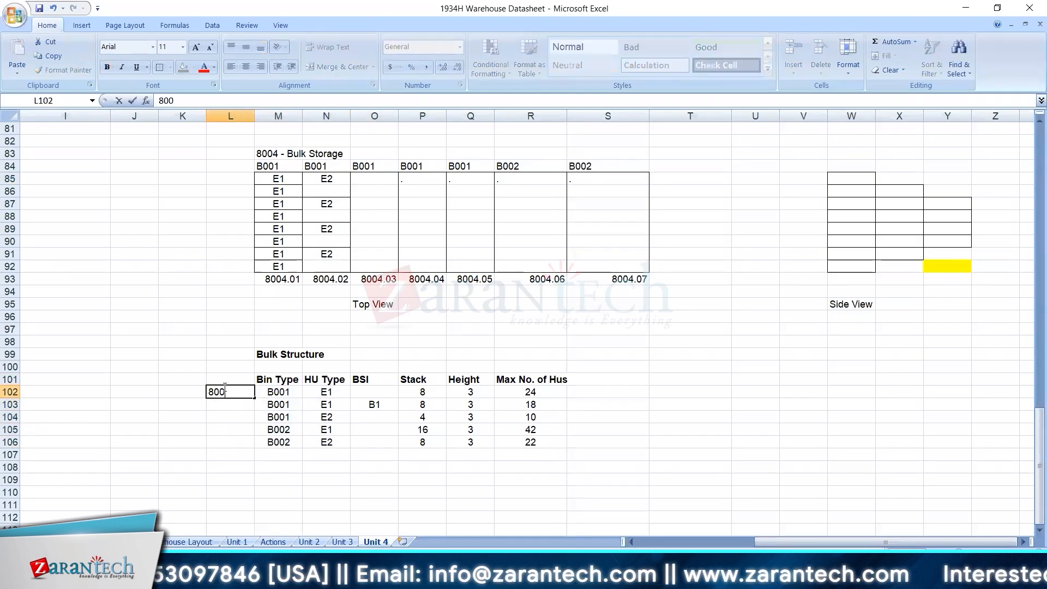
key("Return")
key("Up")
key("ctrl+c")
key("Down")
key("shift+Down")
key("shift+Down")
key("shift+Down")
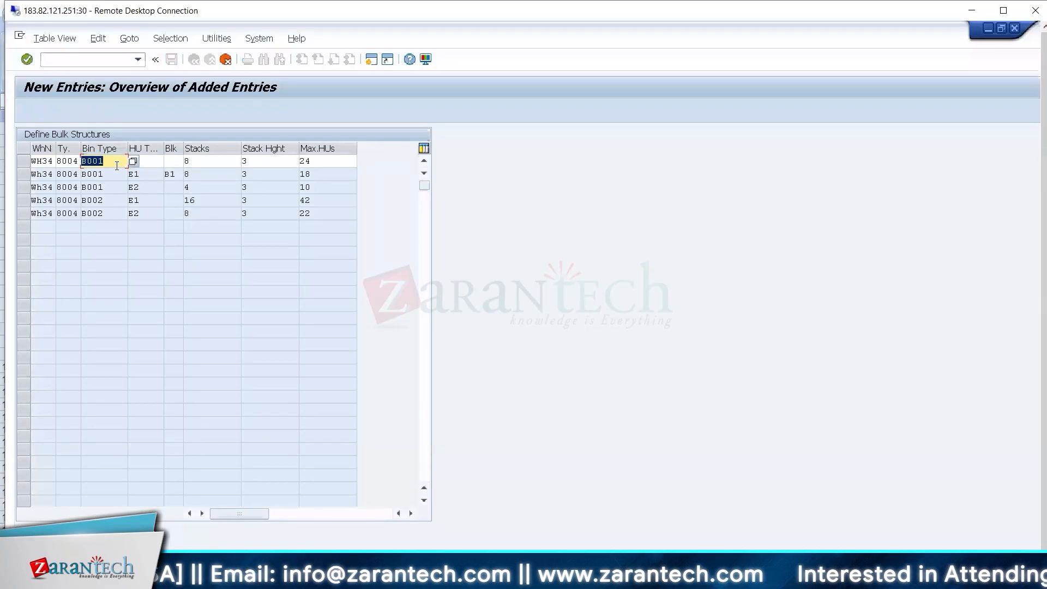
Return to the full-screen SAP session, discard the unsaved bulk structure entries, and go back to the IMG.
left_click(1003, 10)
left_click(248, 234)
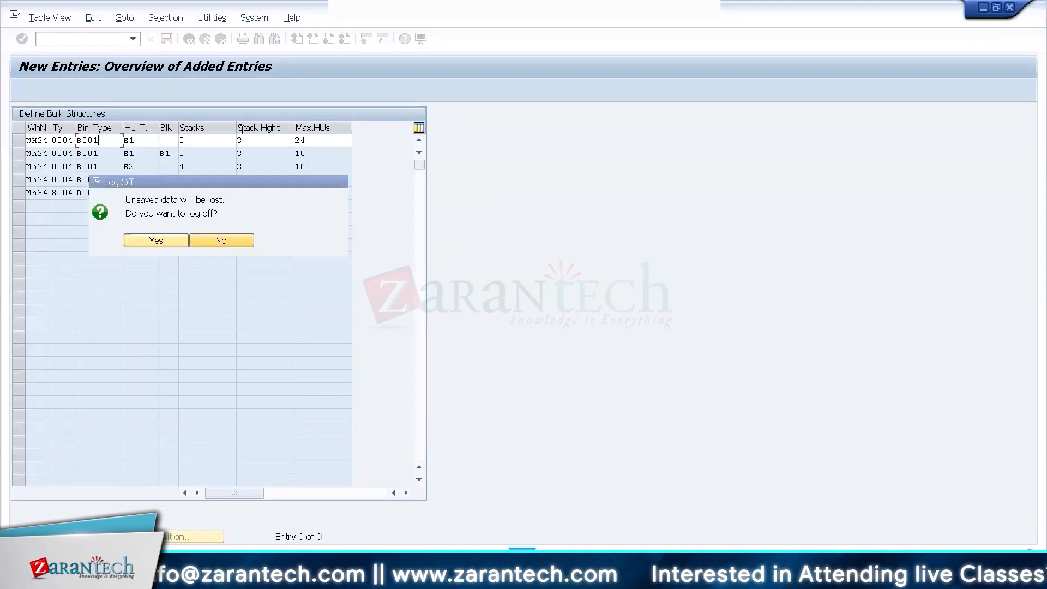
left_click(220, 39)
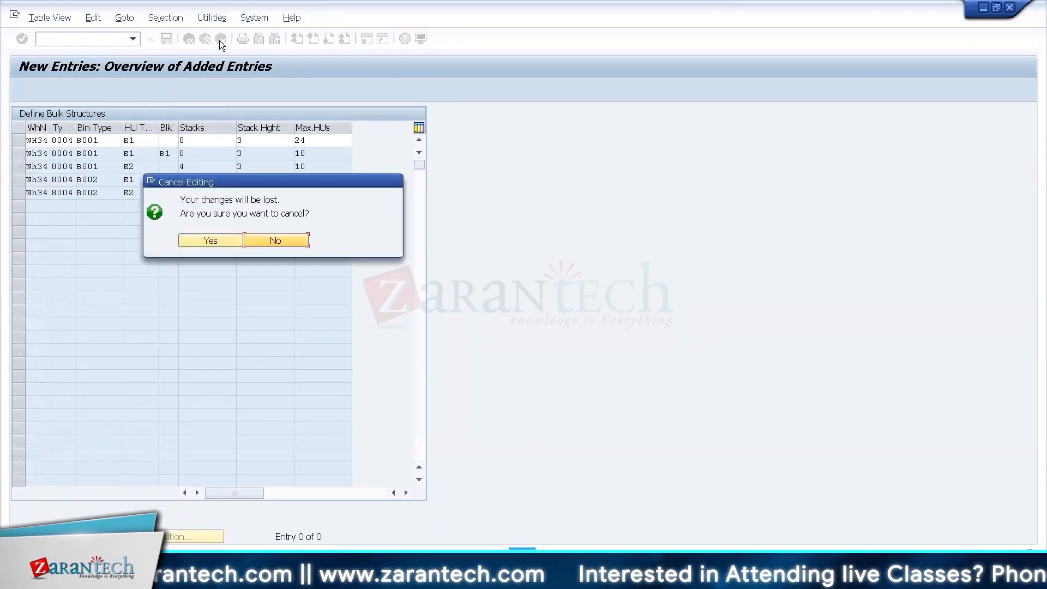
left_click(210, 241)
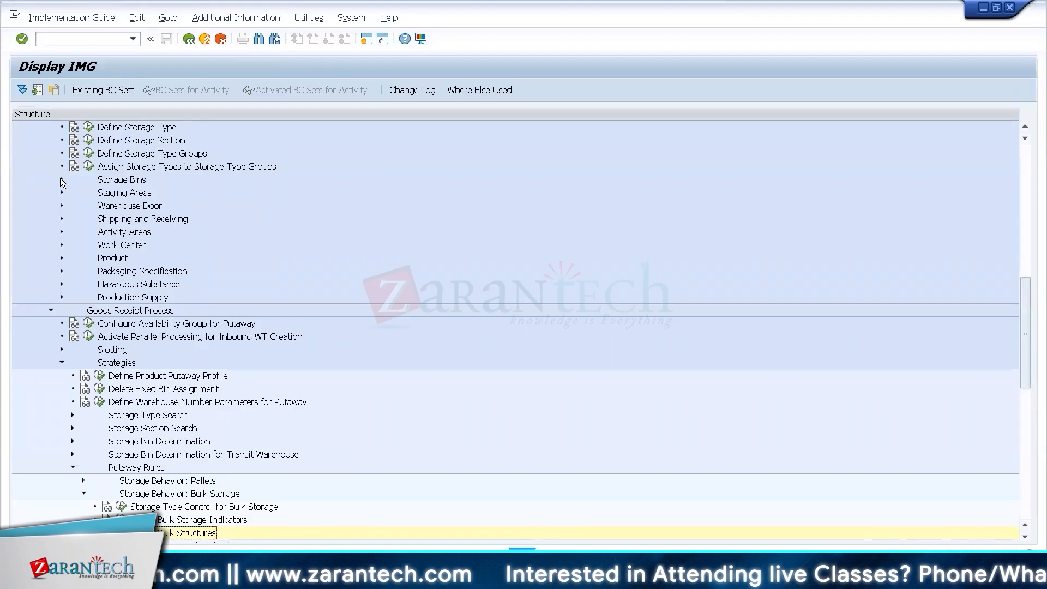
Under Storage Bins, define storage bin type B001 for warehouse WH34 with the description Bulk Storage 01.
left_click(62, 180)
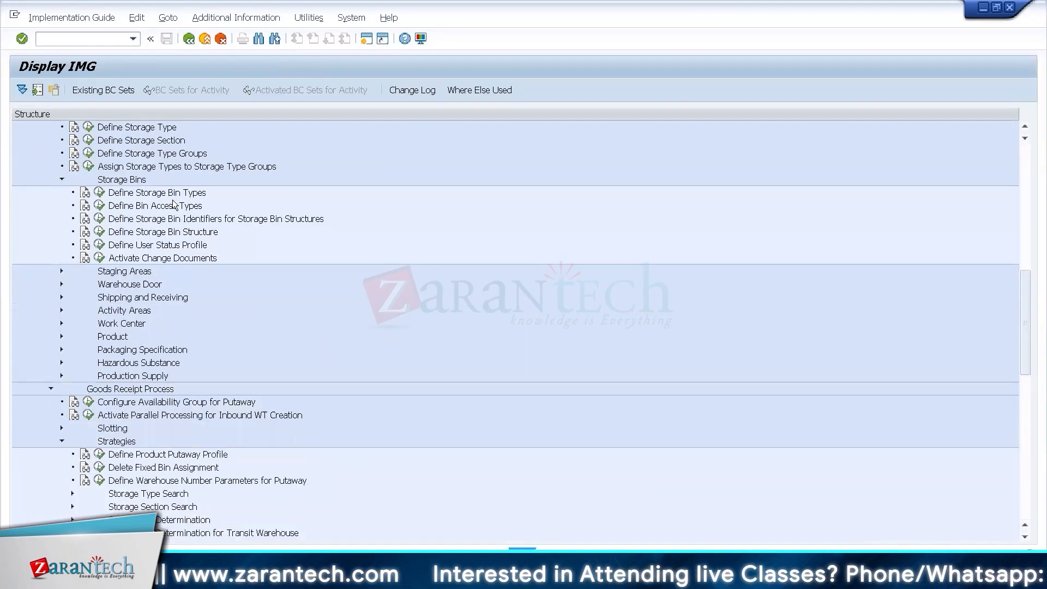
left_click(100, 192)
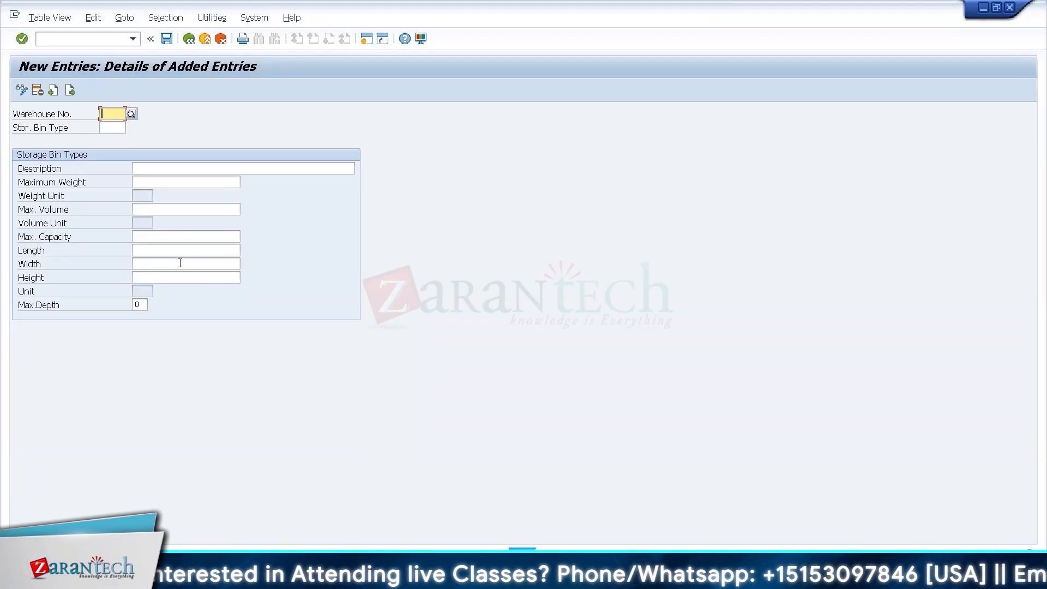
type("Wh34")
key("Tab")
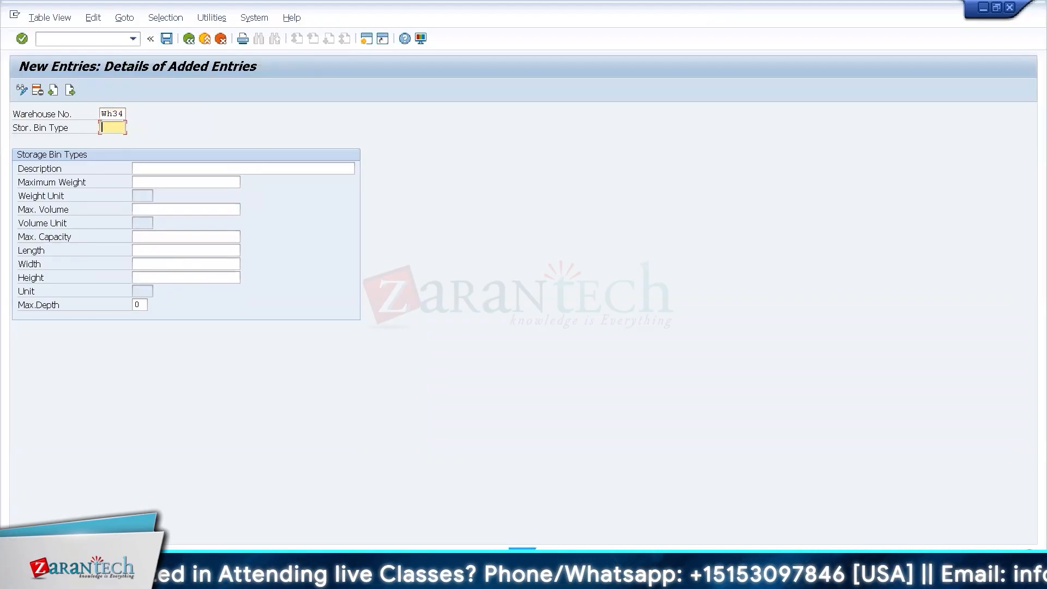
type("B001")
key("Tab")
type("Bulk Storage 01")
key("Return")
Add storage bin type B002 for warehouse WH34 with the description Bulk Storage 02, and return to the IMG.
left_click(72, 88)
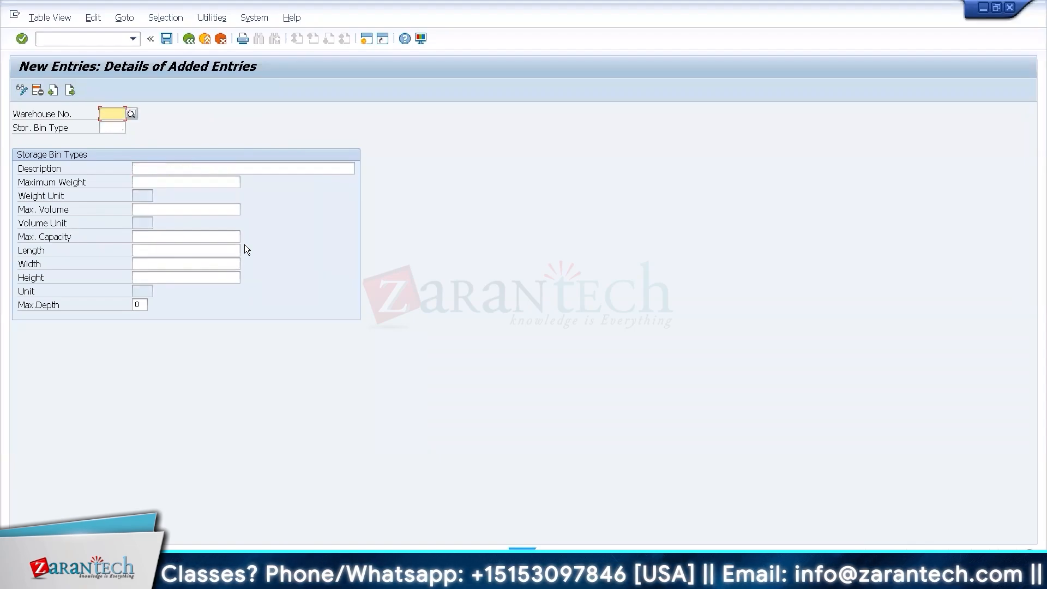
type("Wh34")
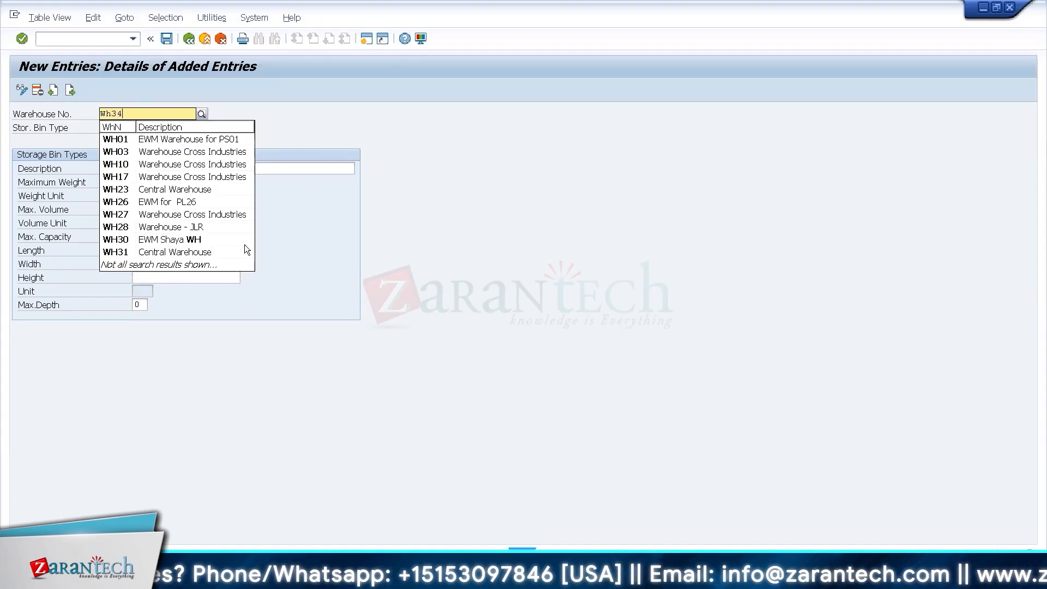
key("Tab")
type("B002")
key("Tab")
type("Bulk Storage 0")
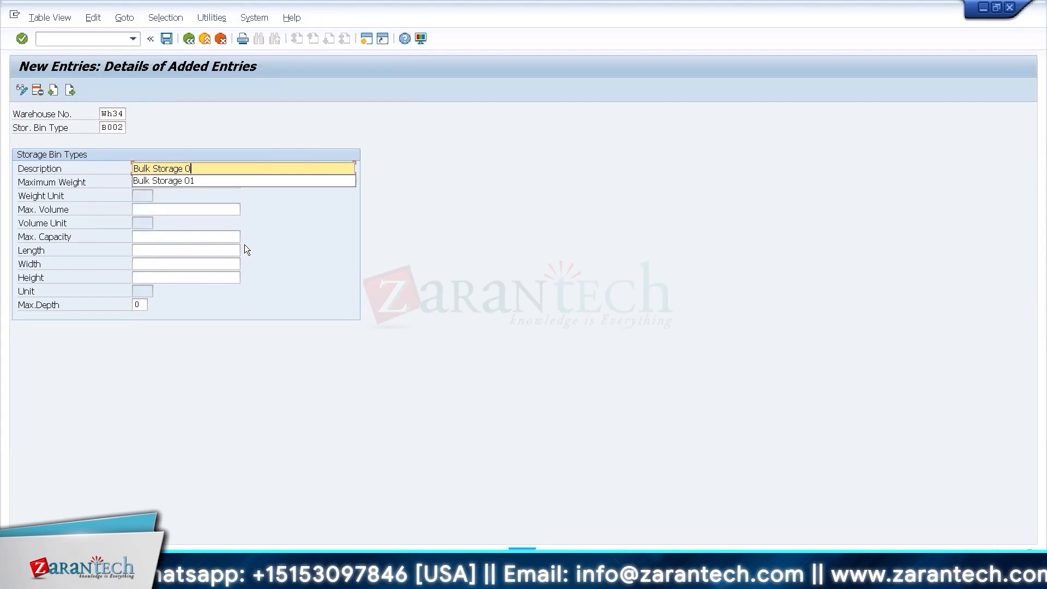
type("2")
key("Return")
left_click(191, 40)
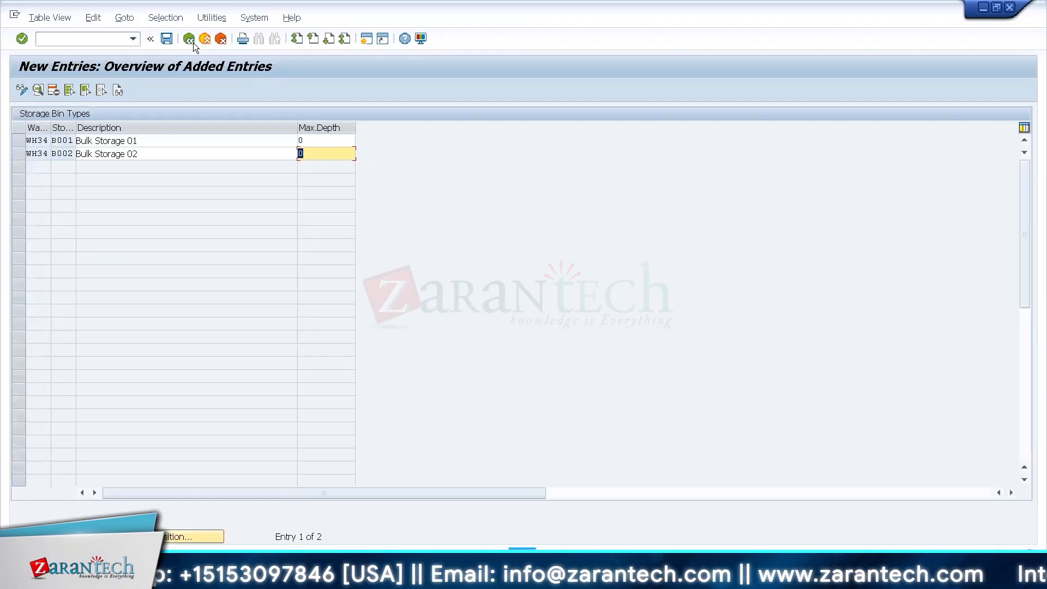
left_click(193, 43)
Open the Define Bulk Storage Indicators activity under Storage Behavior: Bulk Storage in the Putaway Rules.
left_click(143, 480)
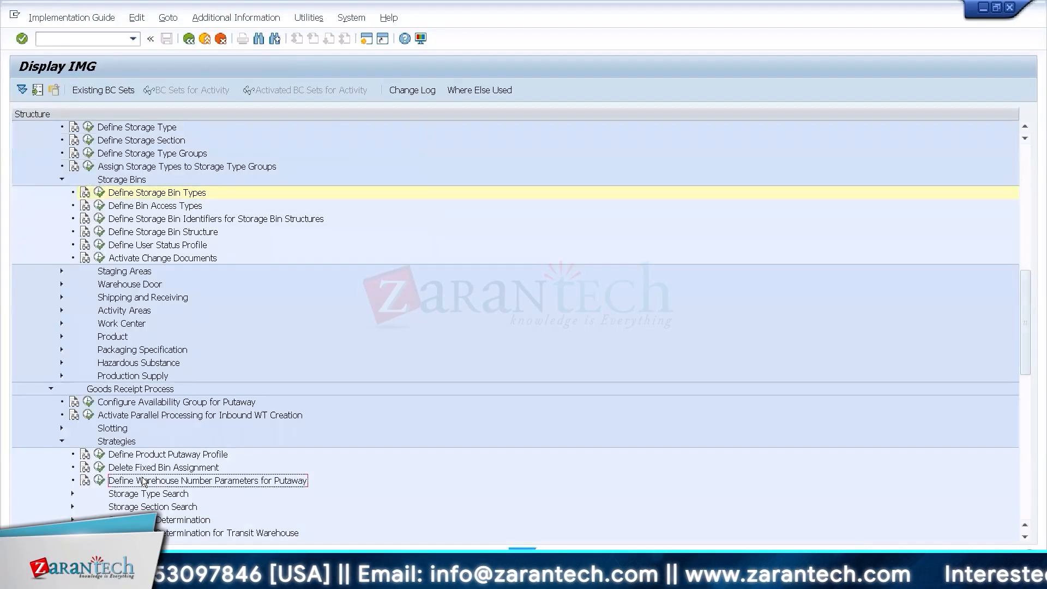
key("Down")
key("Down")
key("Down")
key("Down")
key("Down")
key("Down")
key("Down")
key("Down")
key("Down")
key("Down")
key("Down")
key("Down")
key("Down")
key("Down")
key("Down")
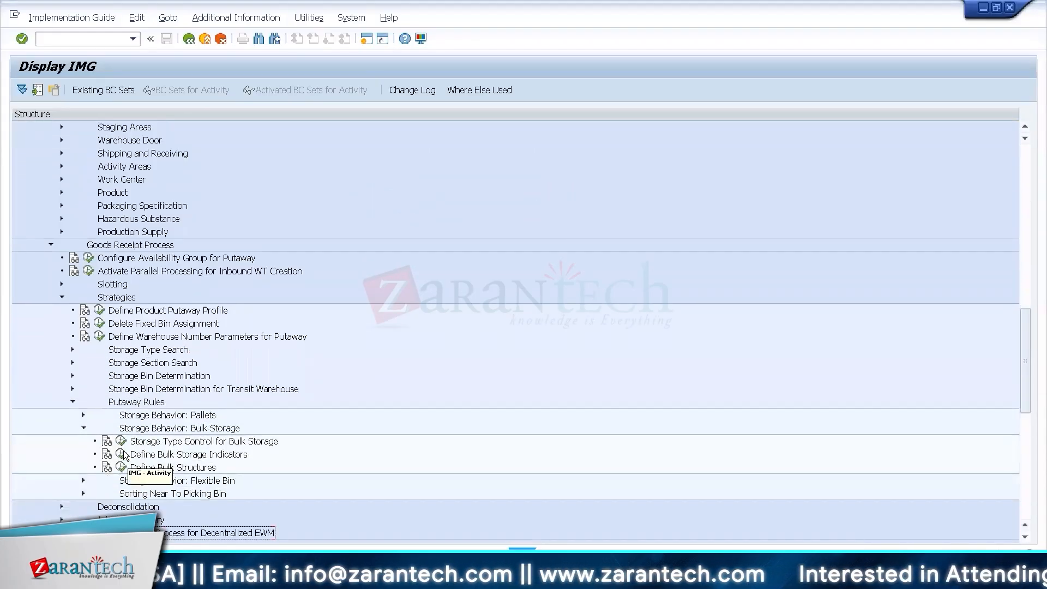
left_click(123, 453)
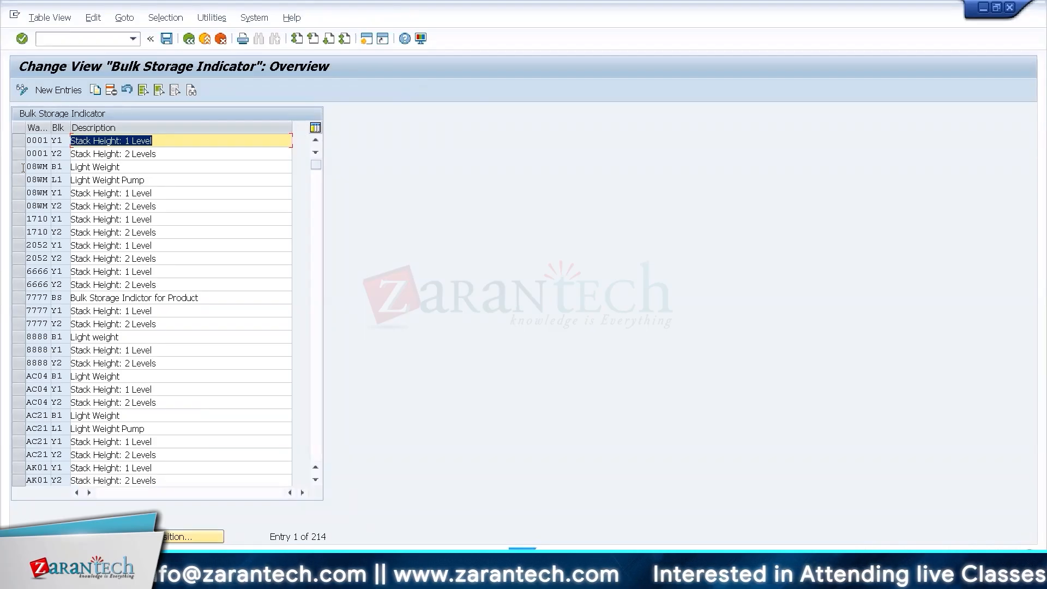
Create bulk storage indicator B1 for warehouse WH34 with the description Bulk Storage, and return to the IMG.
left_click(63, 93)
type("Wh34")
key("Tab")
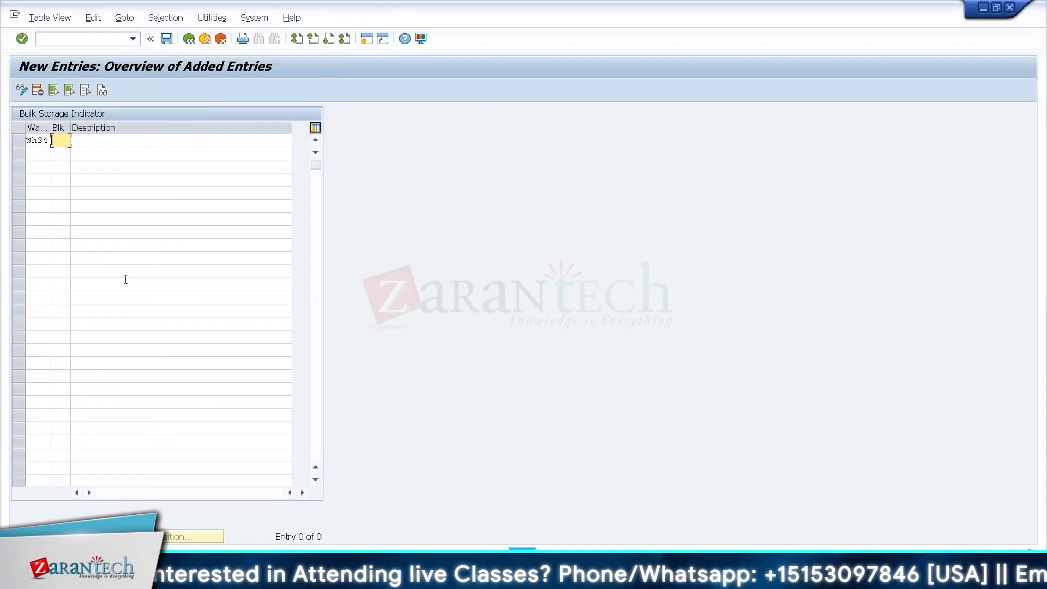
type("B1")
key("Tab")
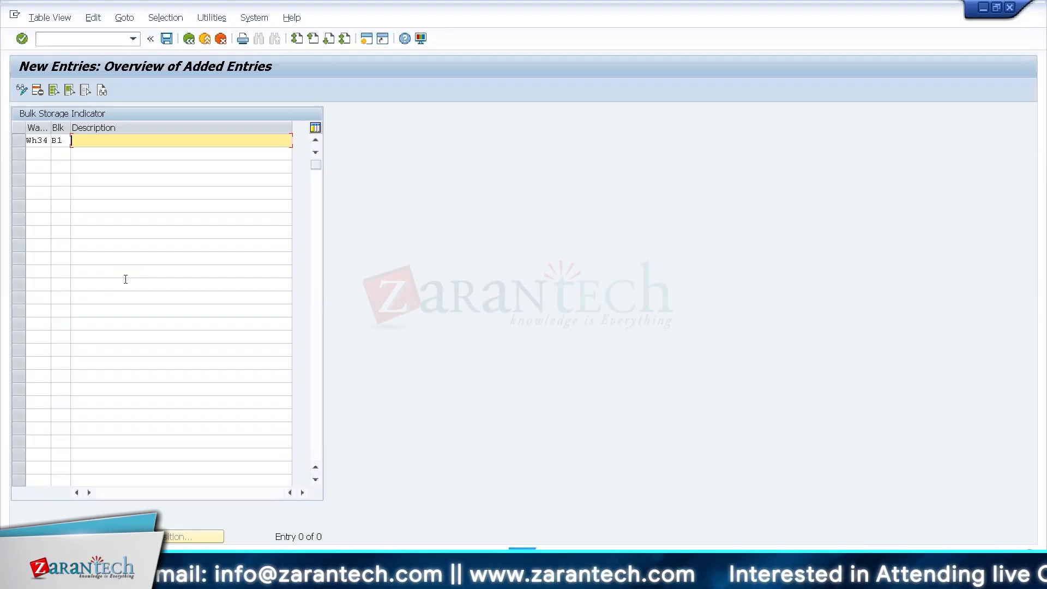
type("Bulk Storage")
key("Return")
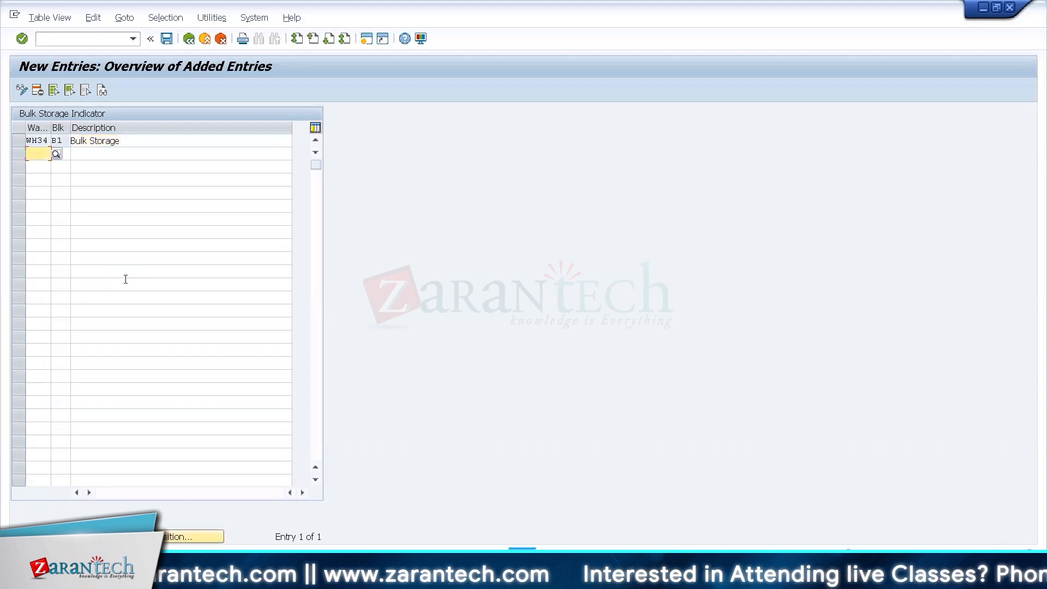
left_click(188, 44)
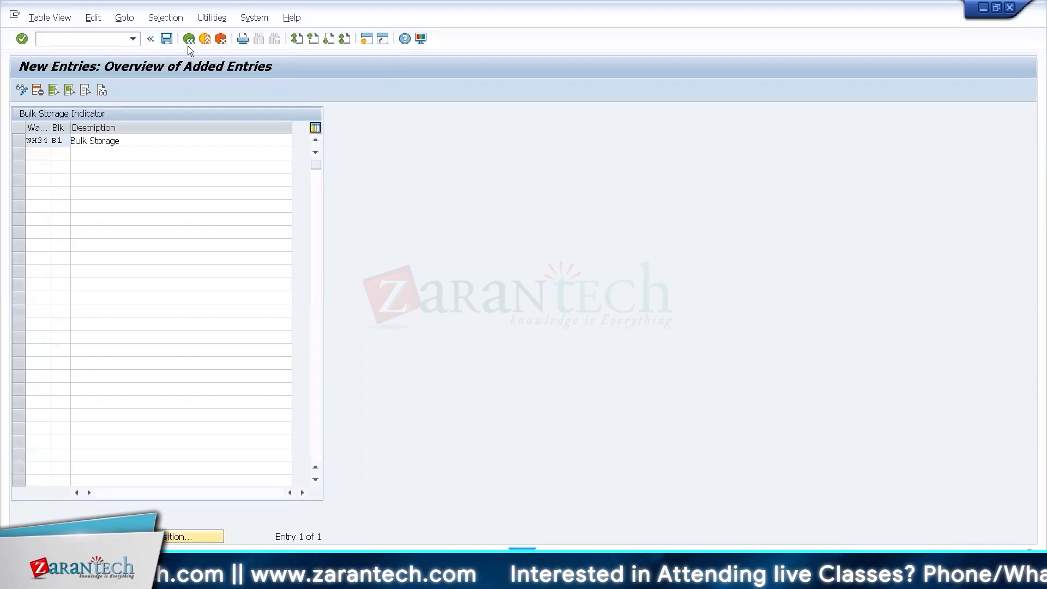
left_click(188, 45)
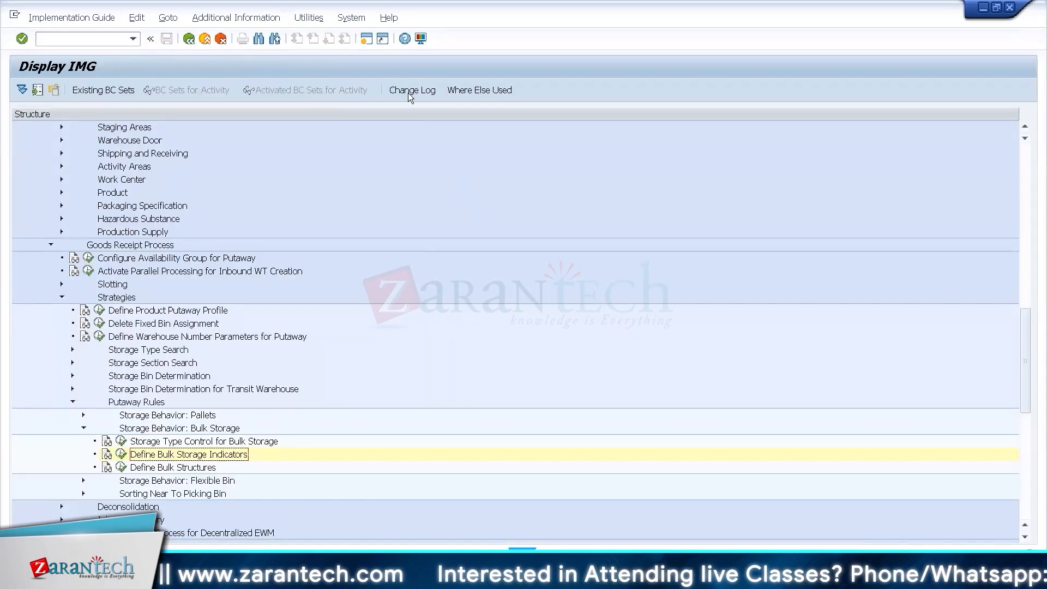
Display material EUROPALLET in its WM Packaging view, check its handling unit type, and go back to the IMG.
left_click(369, 41)
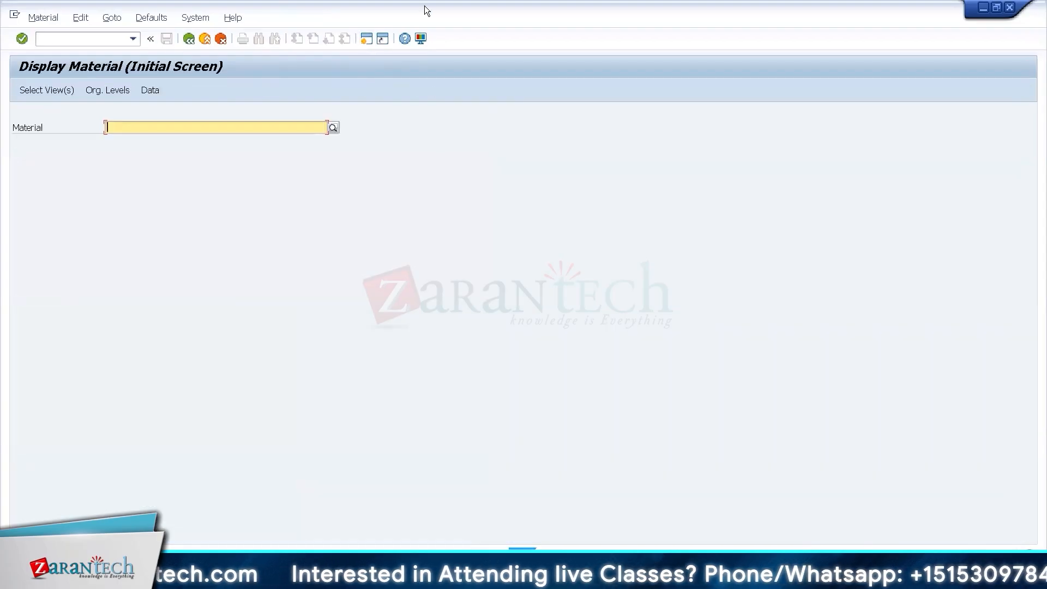
type("E")
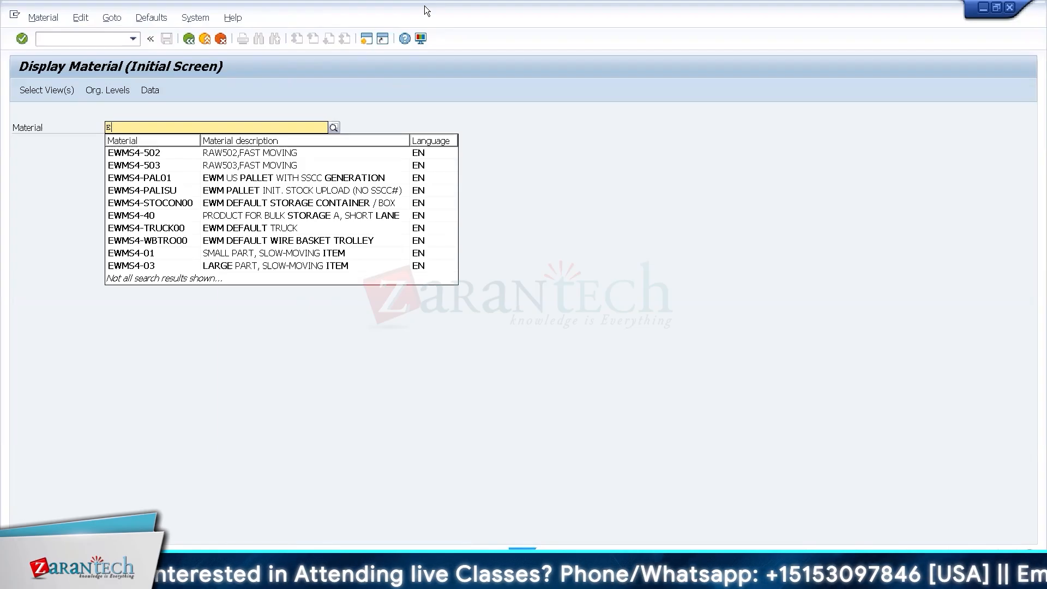
type("UROPALLET")
key("Return")
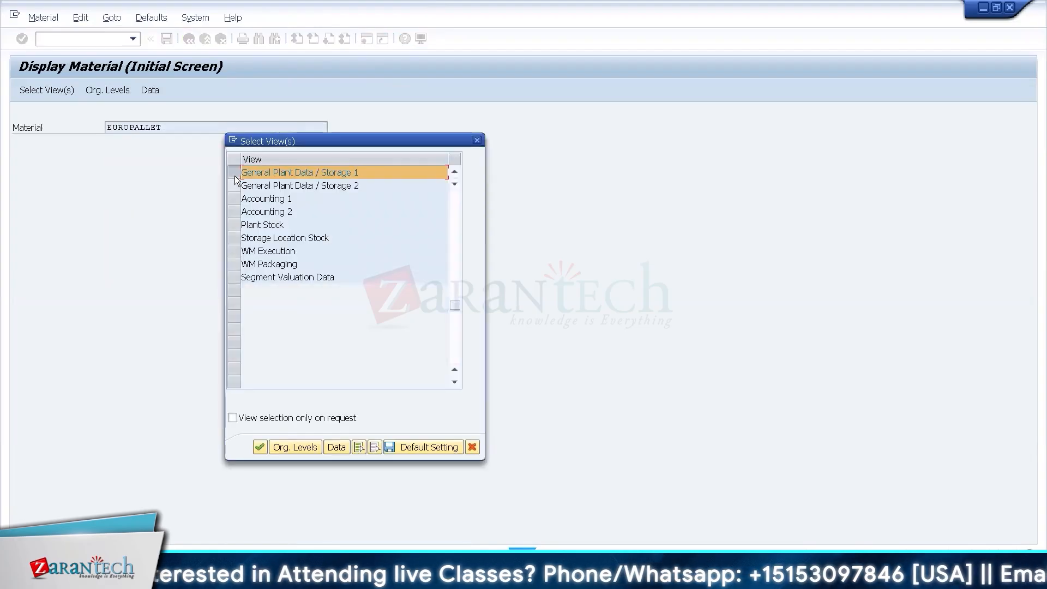
double_click(233, 264)
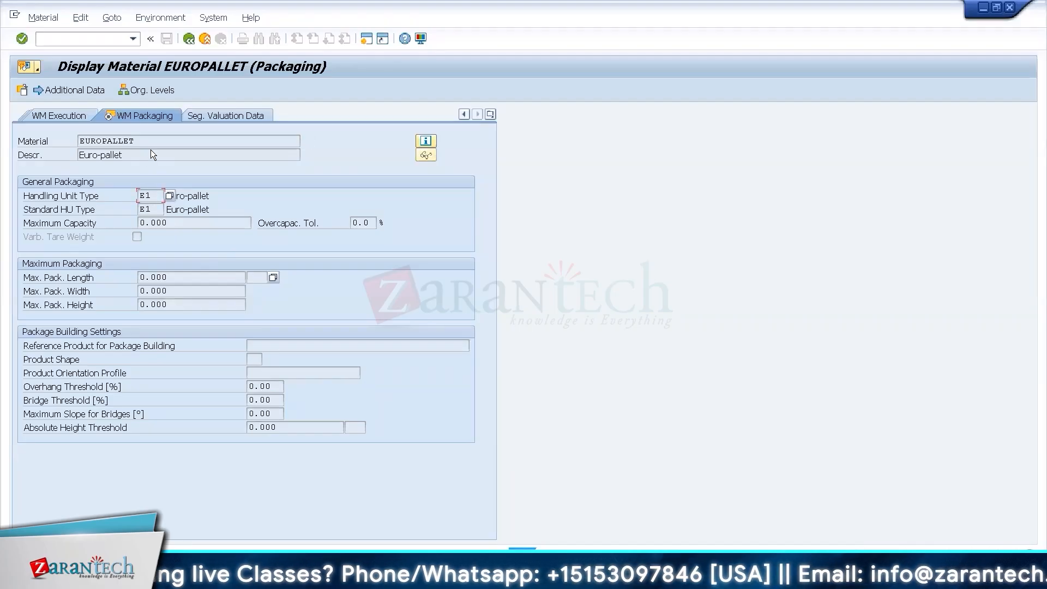
double_click(89, 141)
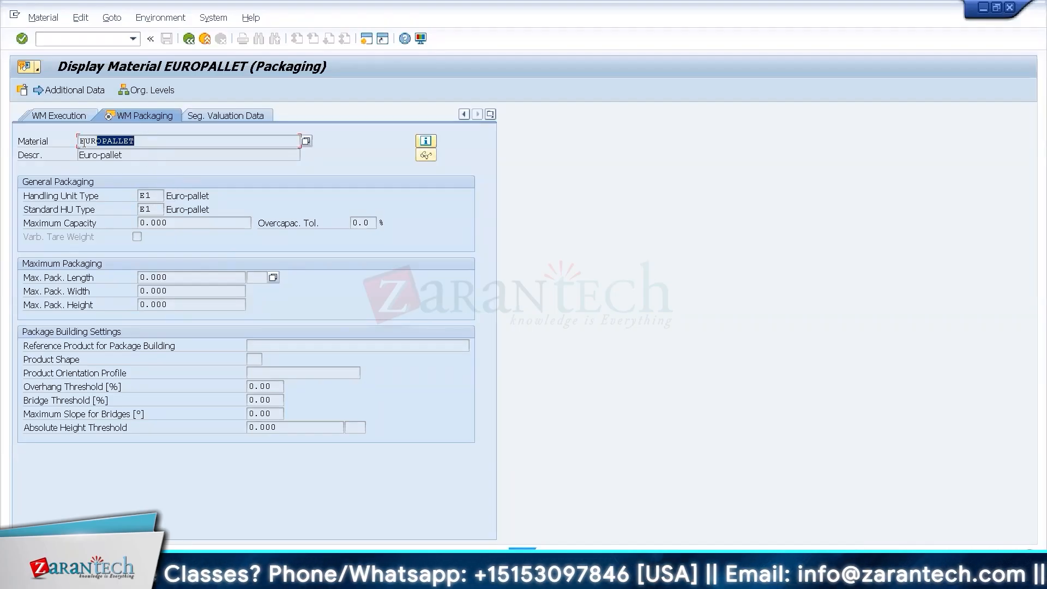
left_click(148, 198)
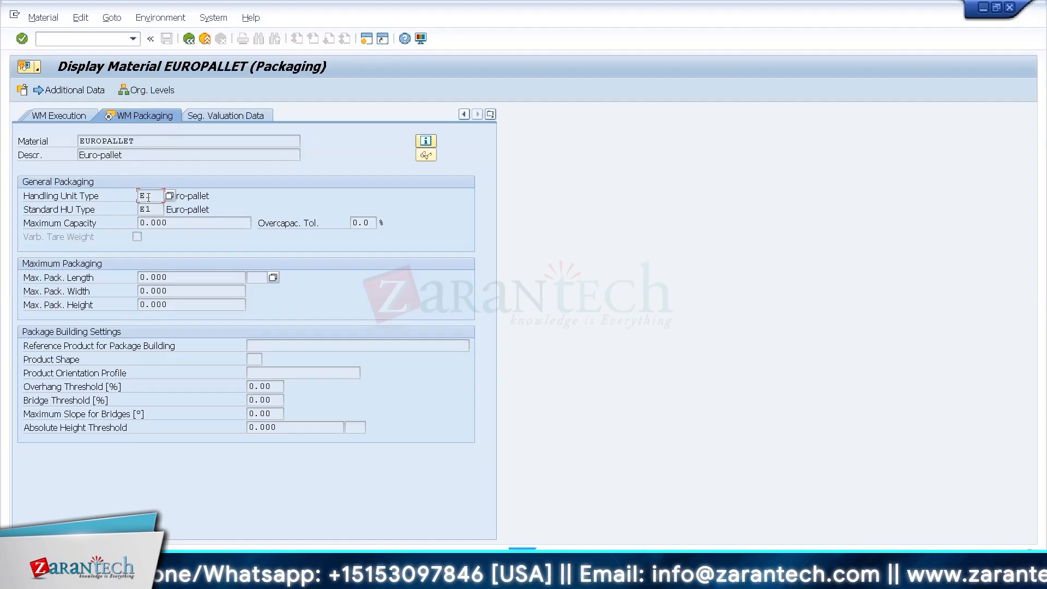
key("ctrl+alt+Break")
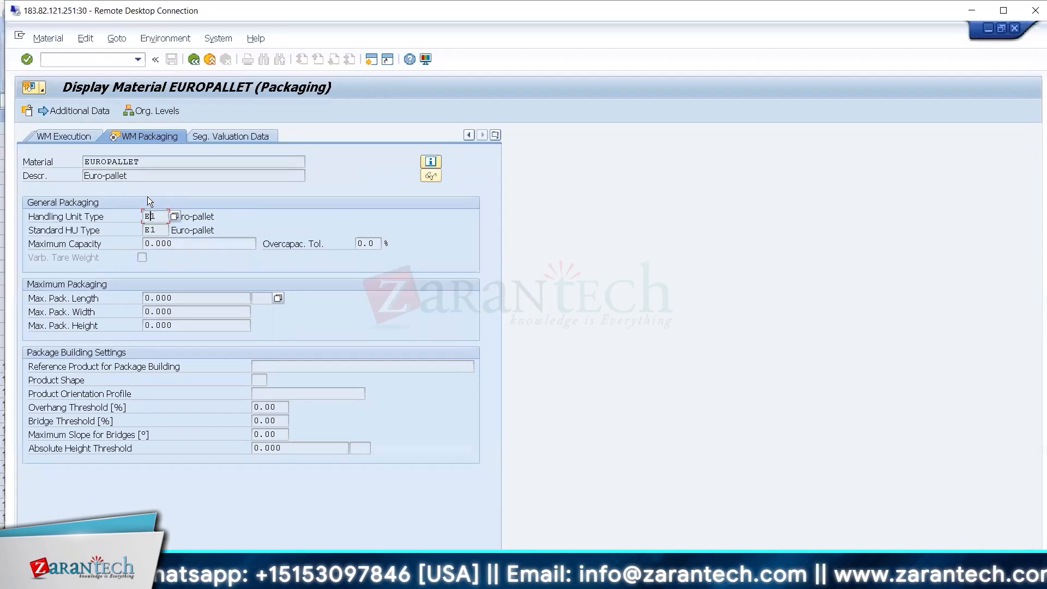
key("ctrl+alt+Break")
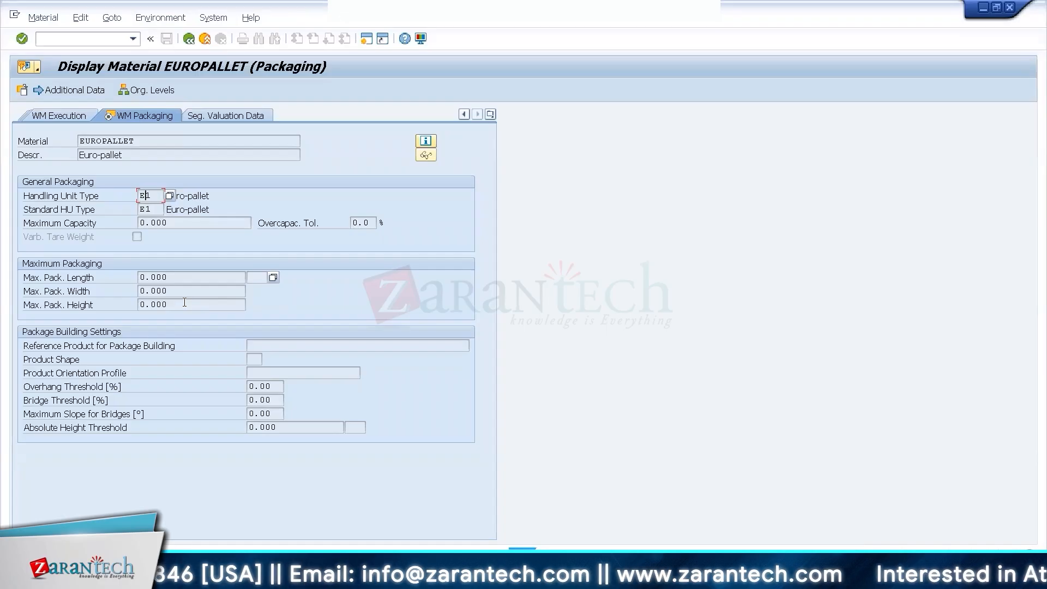
key("F3")
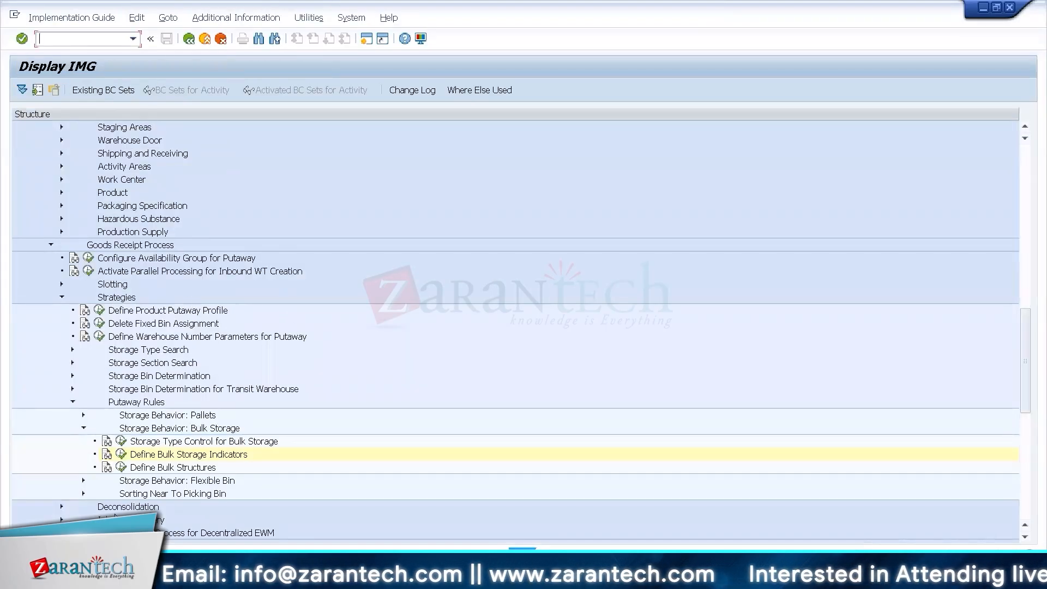
In Define Bulk Structures, add the datasheet's five rows for warehouse WH34, storage type 8004, covering bin types B001 and B002.
left_click(121, 467)
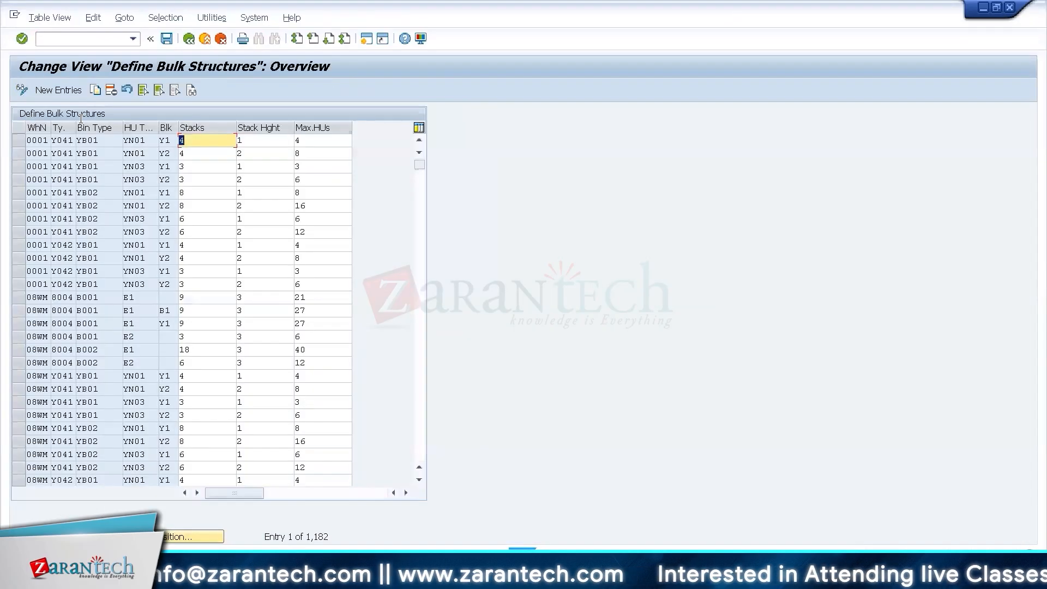
left_click(69, 90)
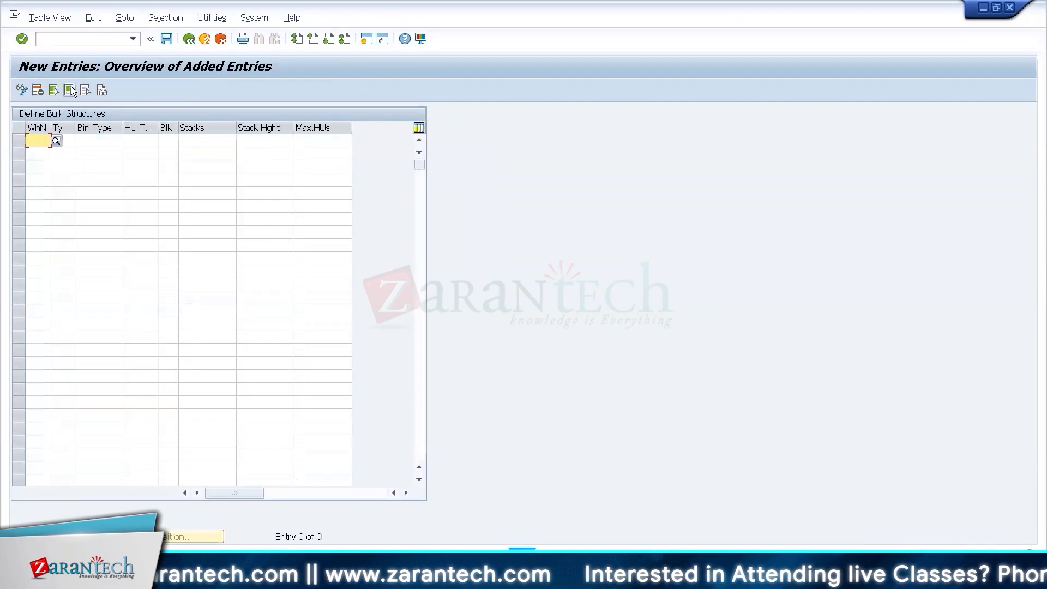
type("Wh34\t8004\tB001\tE1\t\t8\t3\t24 Wh34\t8004\tB001\tE1\tB1\t8\t3\t18 Wh34\t8004\tB001\tE2\t\t4\t3\t10 Wh34\t8004\tB002\tE1\t\t16\t3\t42 Wh34\t8004\tB002\tE2\t\t8\t3\t22")
key("Return")
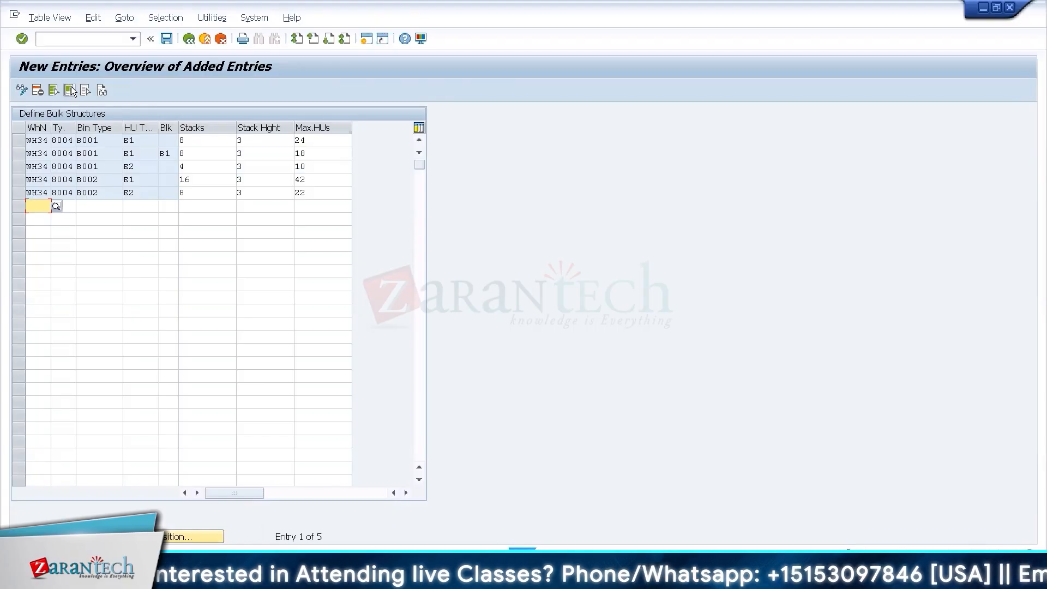
left_click(154, 145)
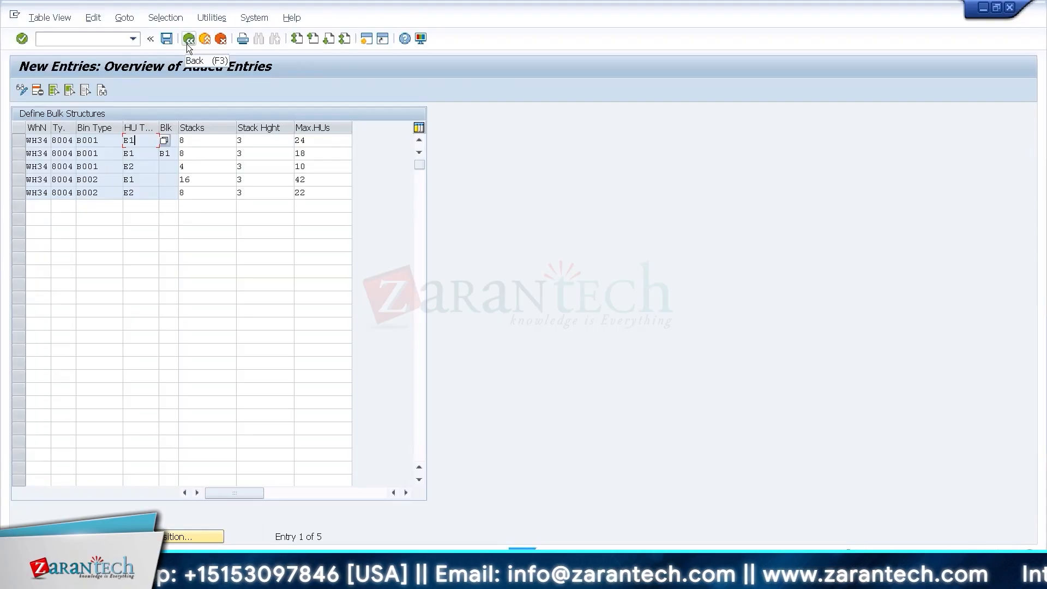
Compare the new bulk structure entries with the Bulk Structure table in the Excel datasheet, and return to the SAP window.
key("ctrl+alt+Break")
key("alt+Tab")
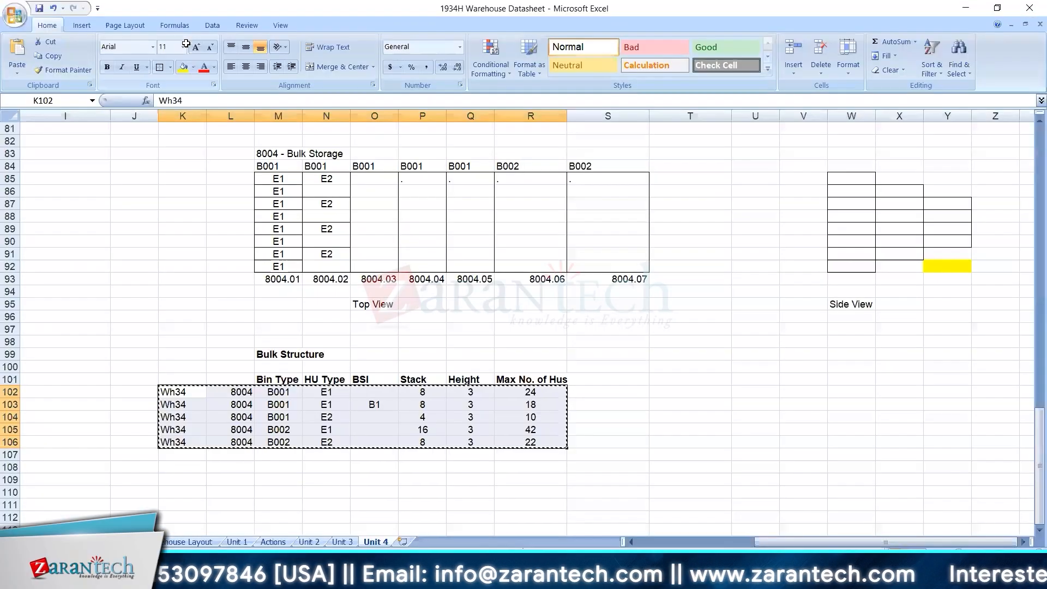
key("alt+Tab")
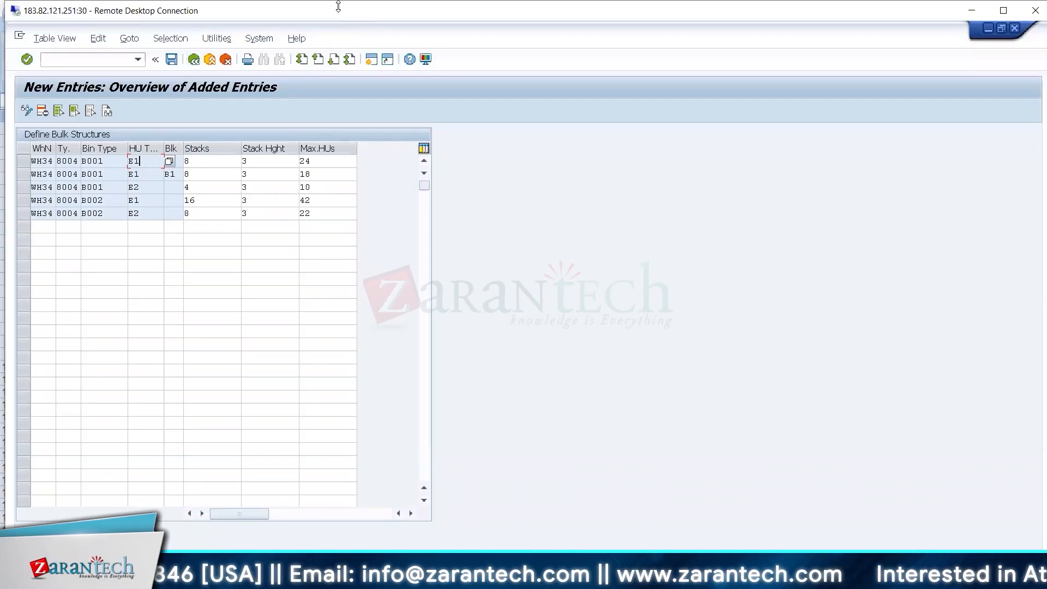
left_click_drag(338, 6, 338, 13)
double_click(337, 22)
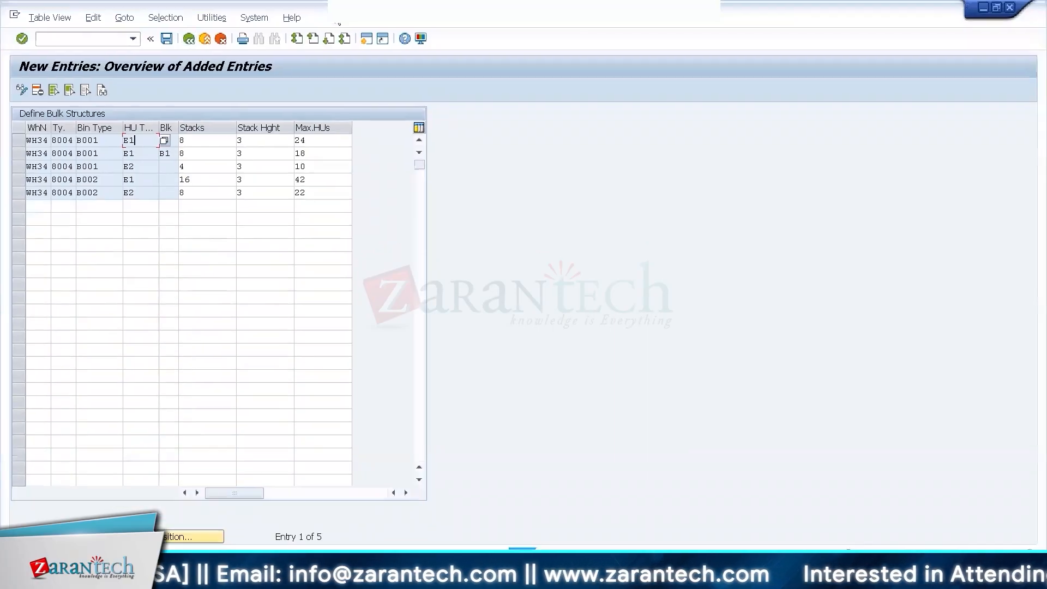
Open a new SAP session and start the storage bin mass change transaction /n/scwm/ls11.
left_click(365, 42)
type("/n/scwm/")
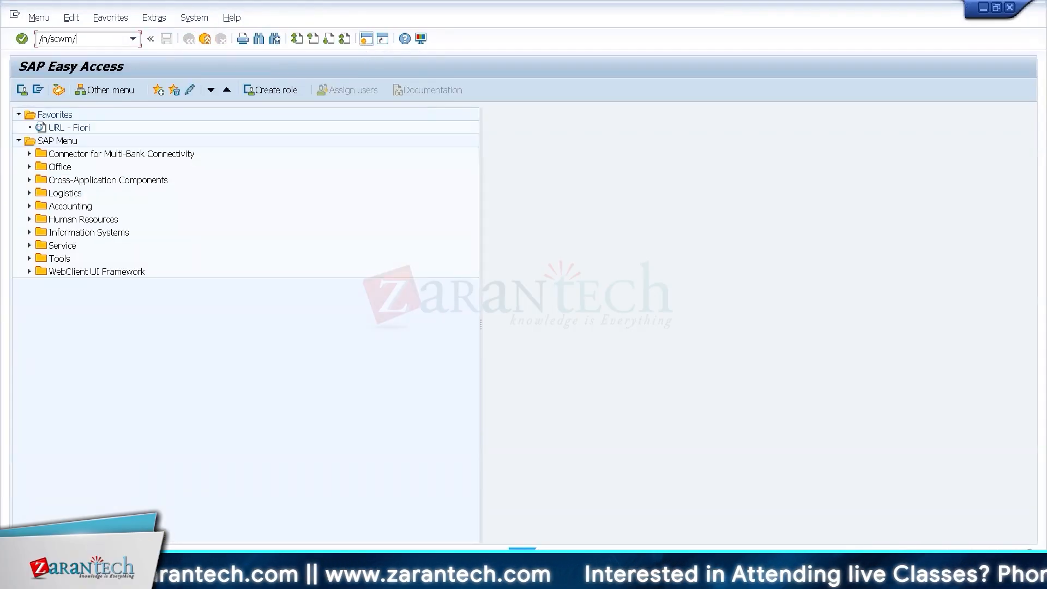
type("ls11")
key("Return")
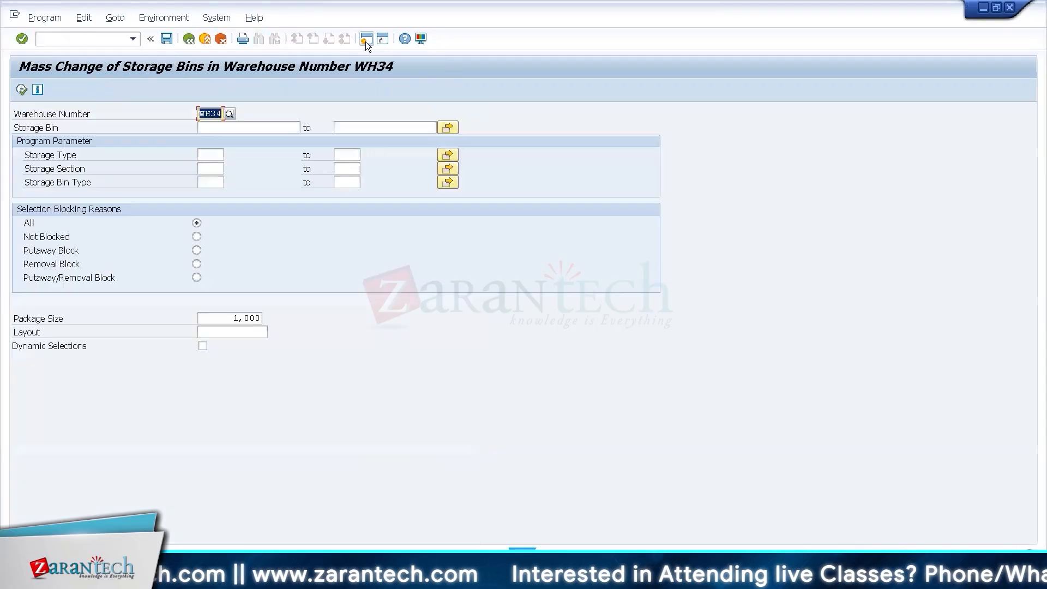
List the storage bins of storage type 8004 in warehouse WH34.
key("Tab")
key("Tab")
key("Tab")
key("Tab")
type("8004")
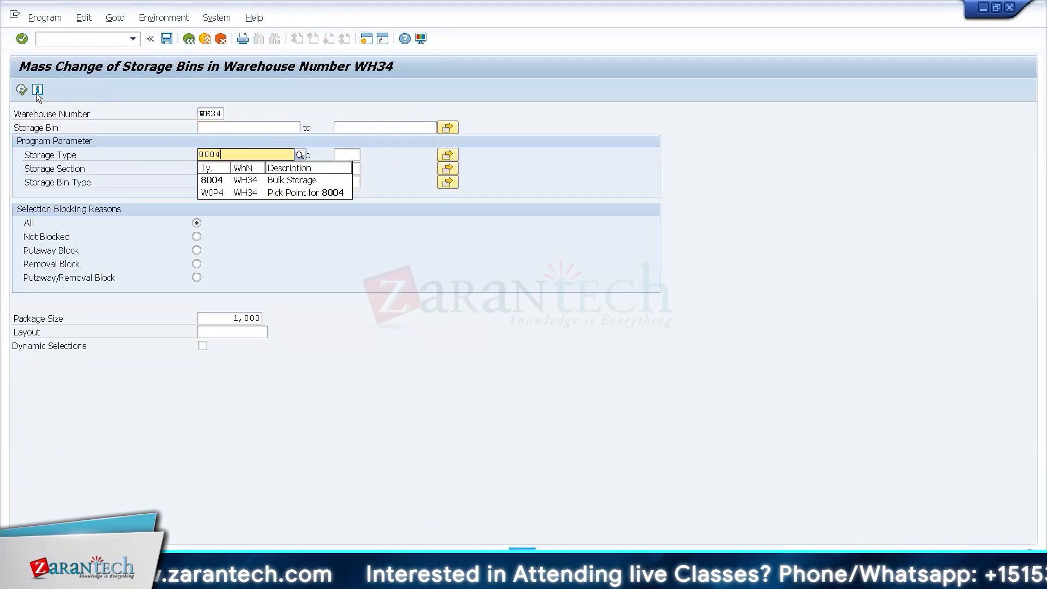
left_click(21, 90)
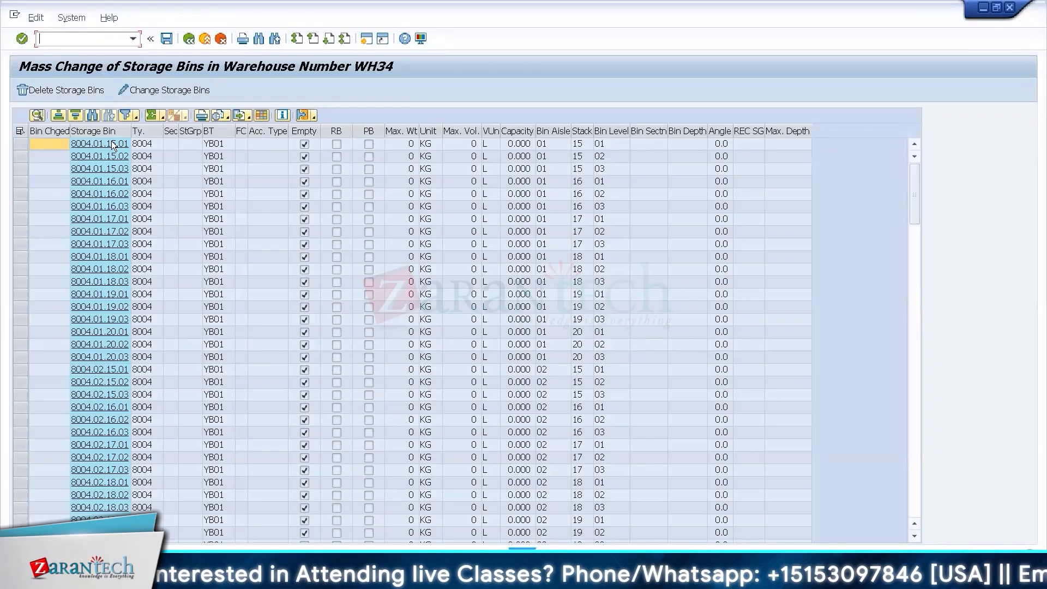
Set the storage bin type of all listed 8004 bins to B001.
left_click(20, 131)
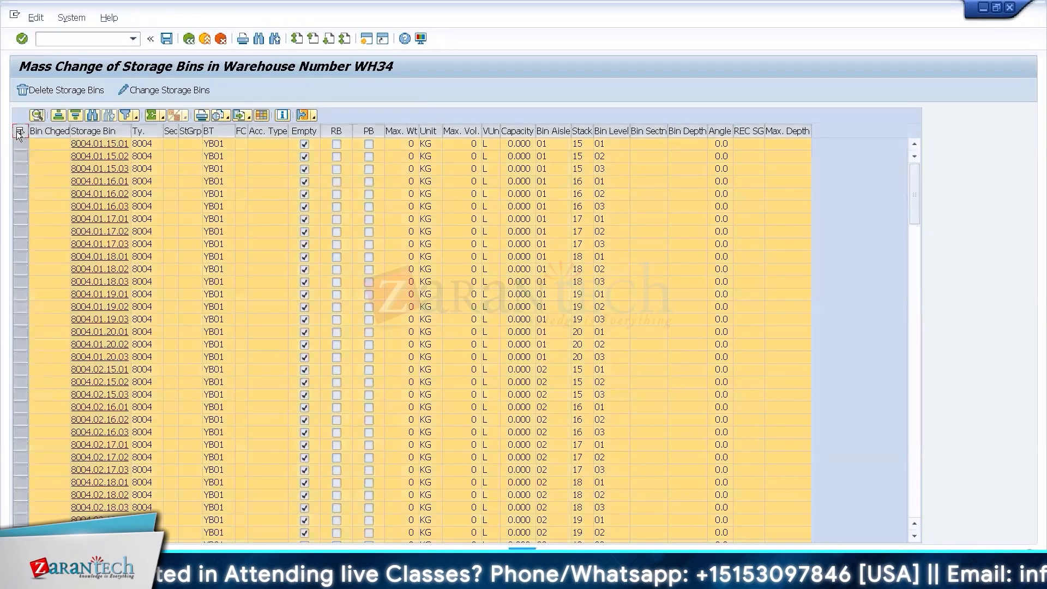
left_click(183, 88)
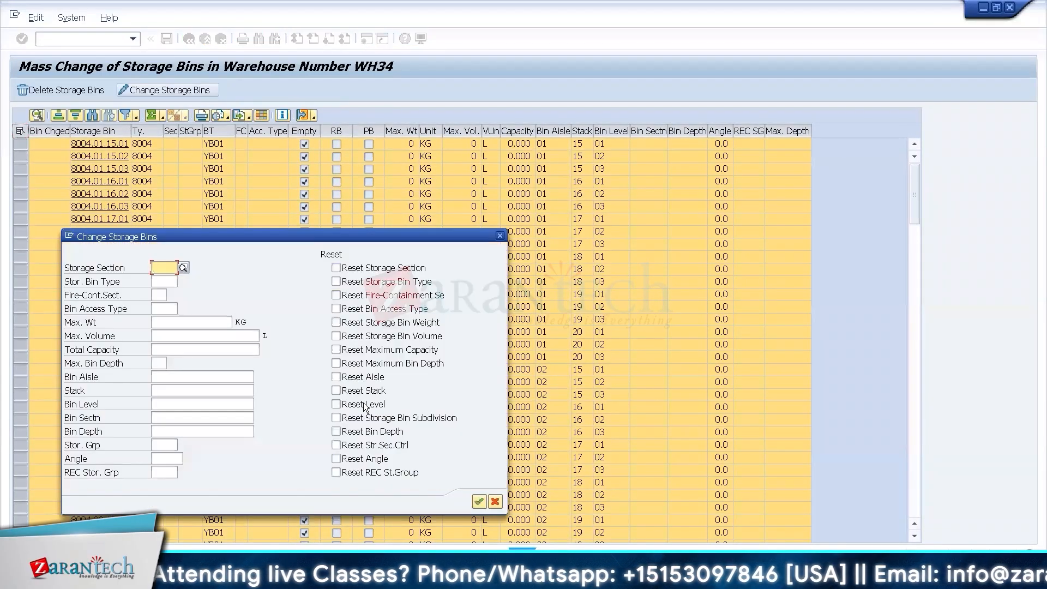
left_click(163, 283)
type("BU01")
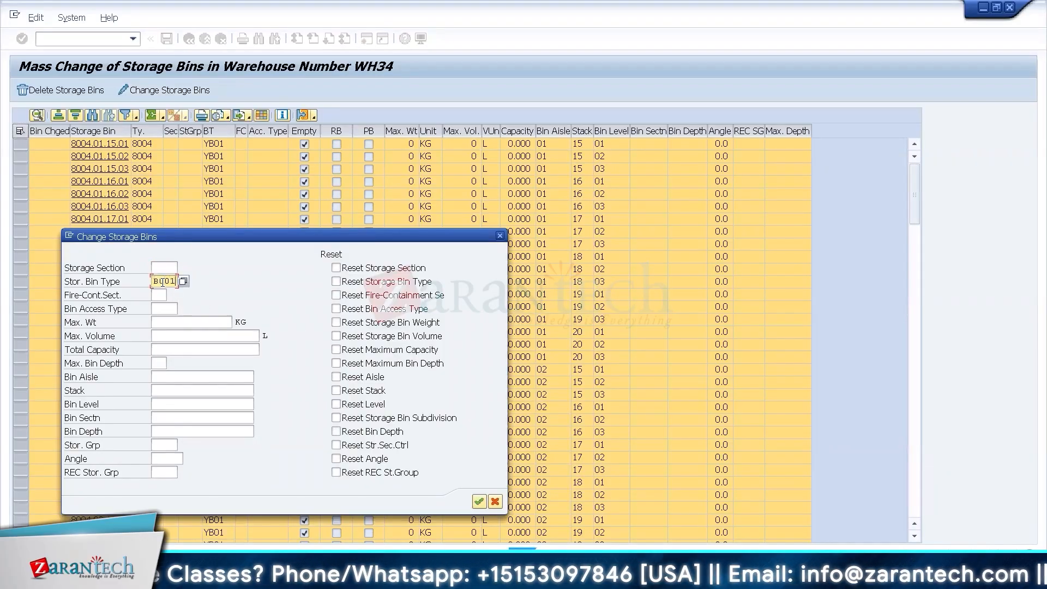
key("Return")
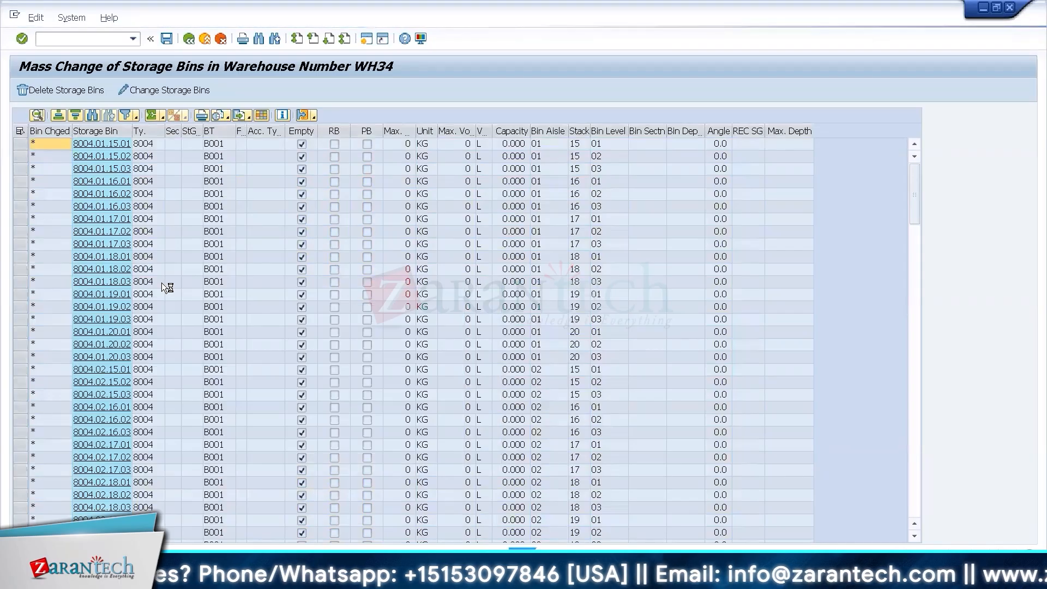
Change the storage bin type for the bins from 8004.06.17.02 onward, and save the bin changes.
key("Return")
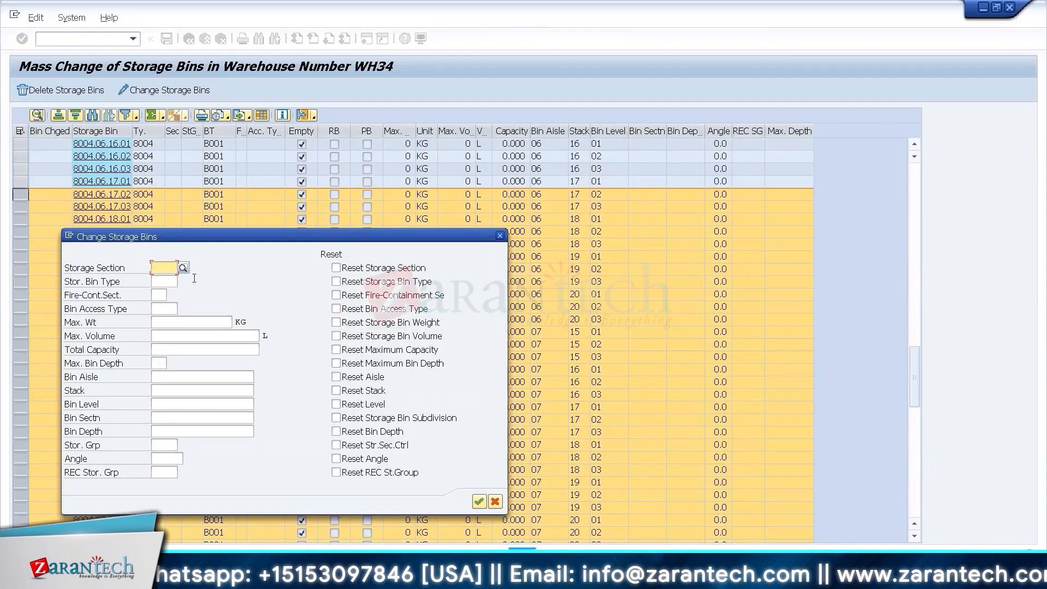
left_click(161, 278)
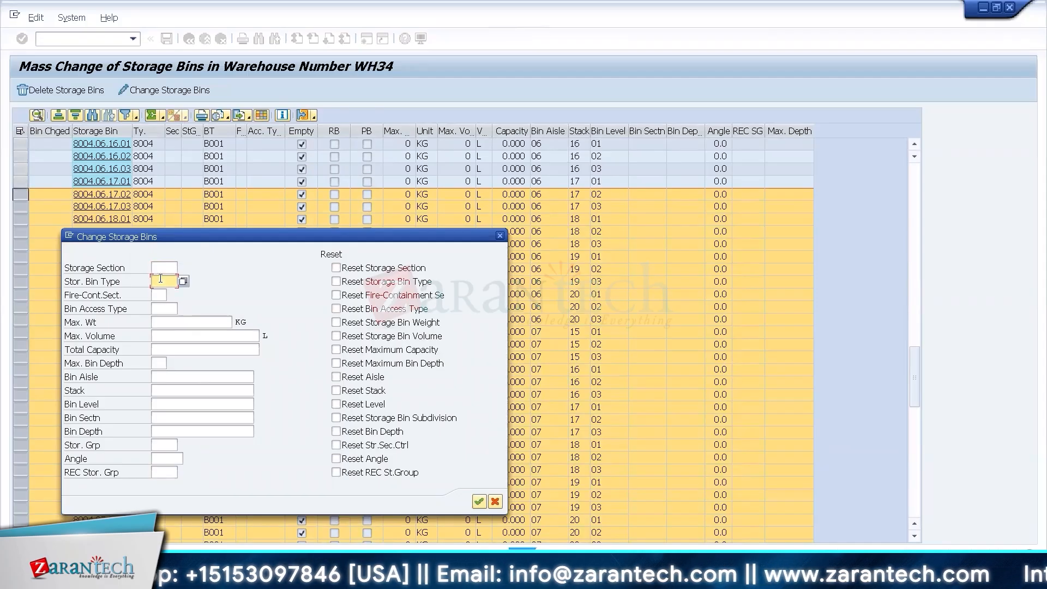
key("Return")
key("Return")
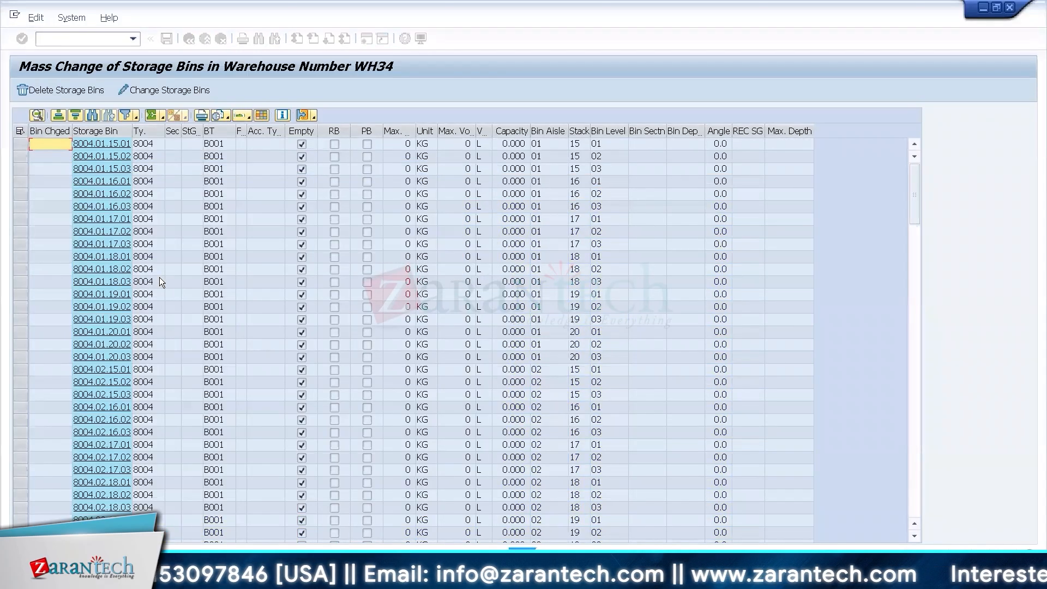
Switch to the Excel datasheet, try adding HU type E3 below the Bulk Structure rows, clear it, and return to the SAP window.
key("ctrl+alt+Break")
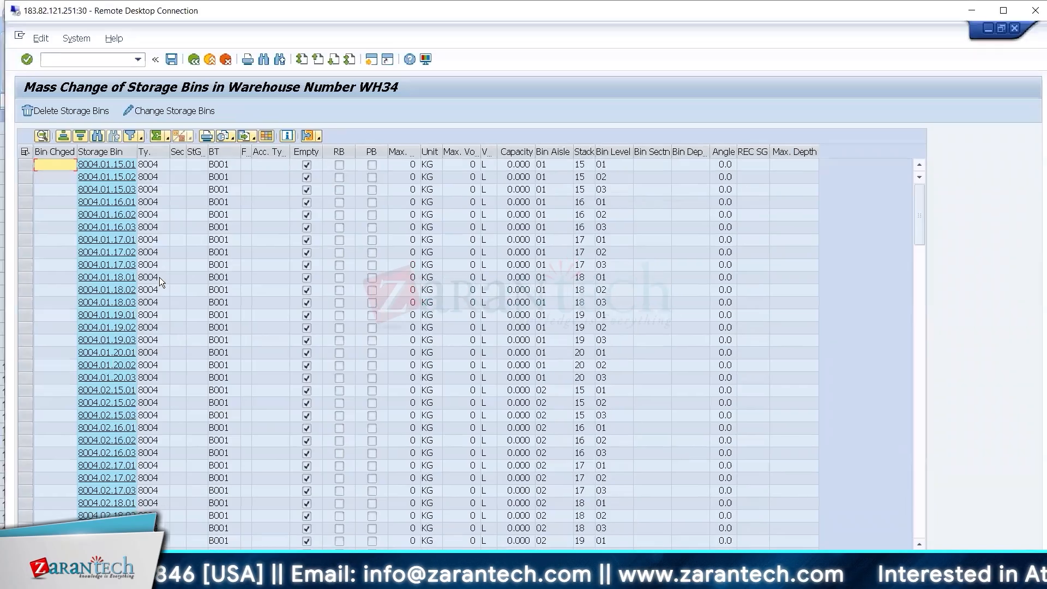
key("alt+Tab")
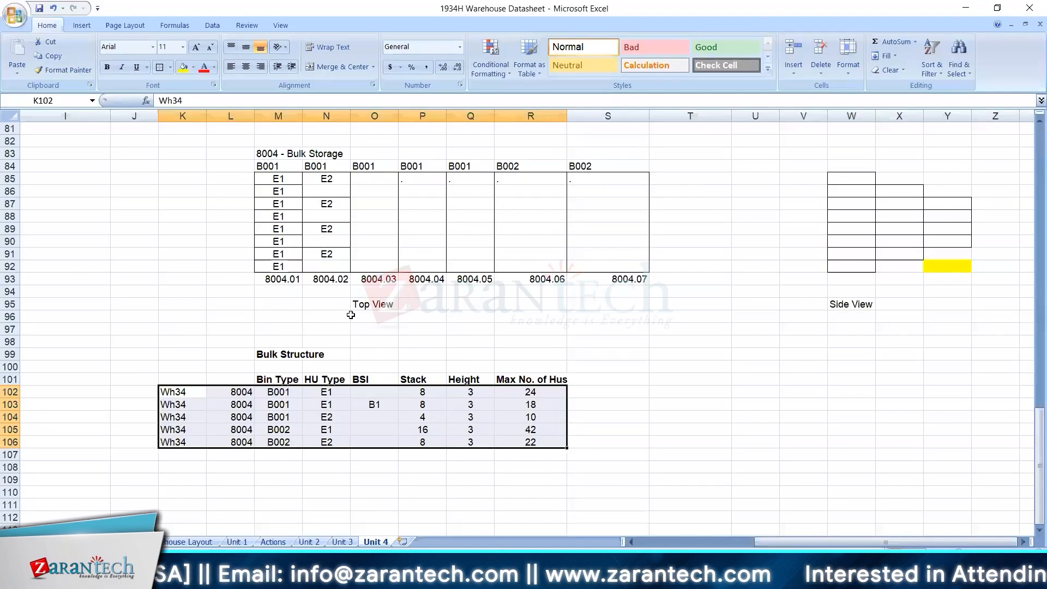
left_click(323, 454)
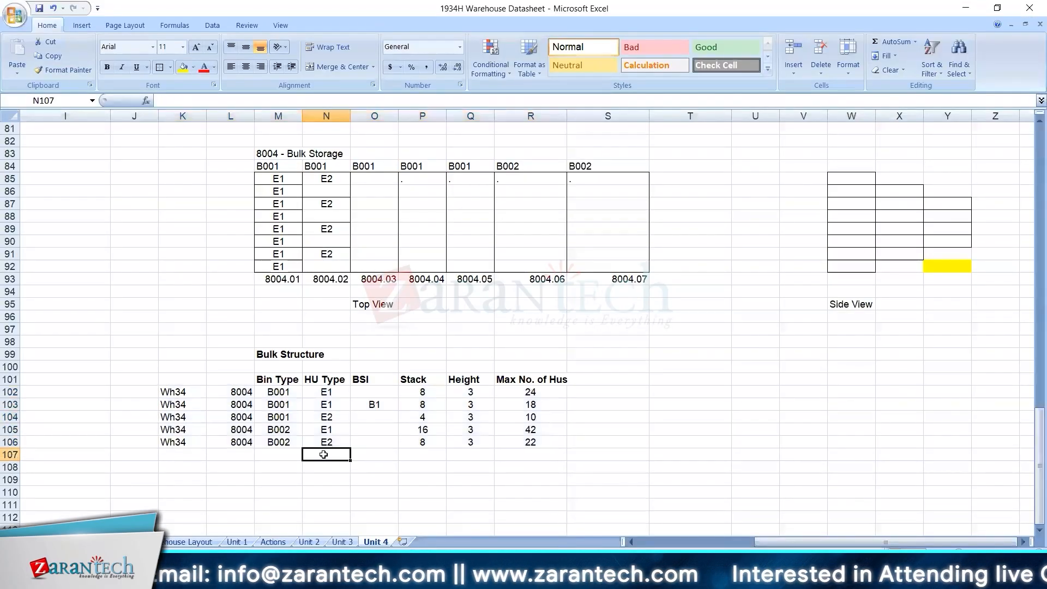
type("E")
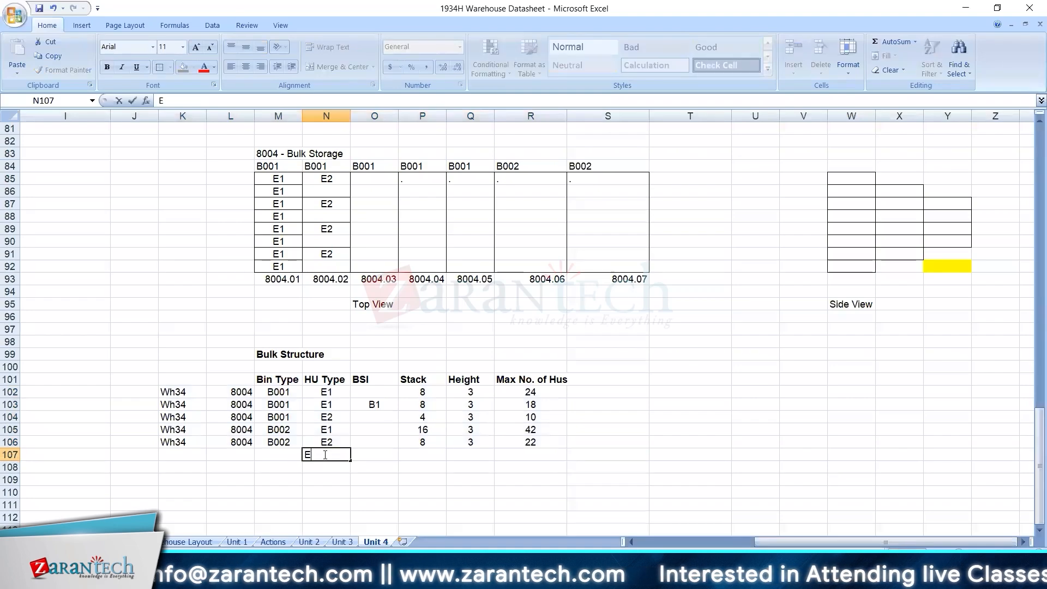
type("3")
key("Return")
left_click(325, 455)
key("Delete")
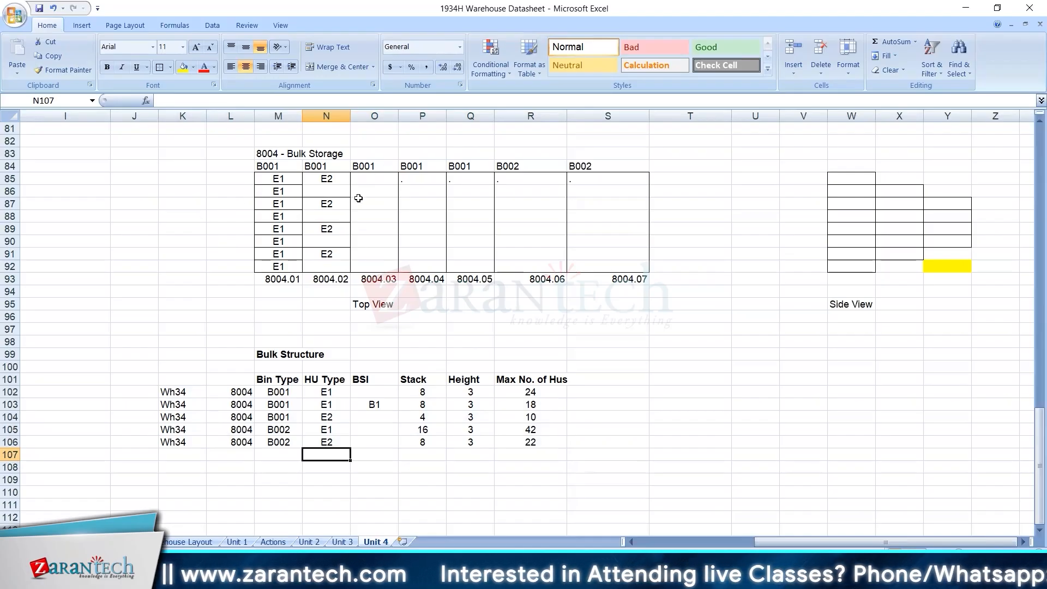
left_click_drag(371, 186, 386, 269)
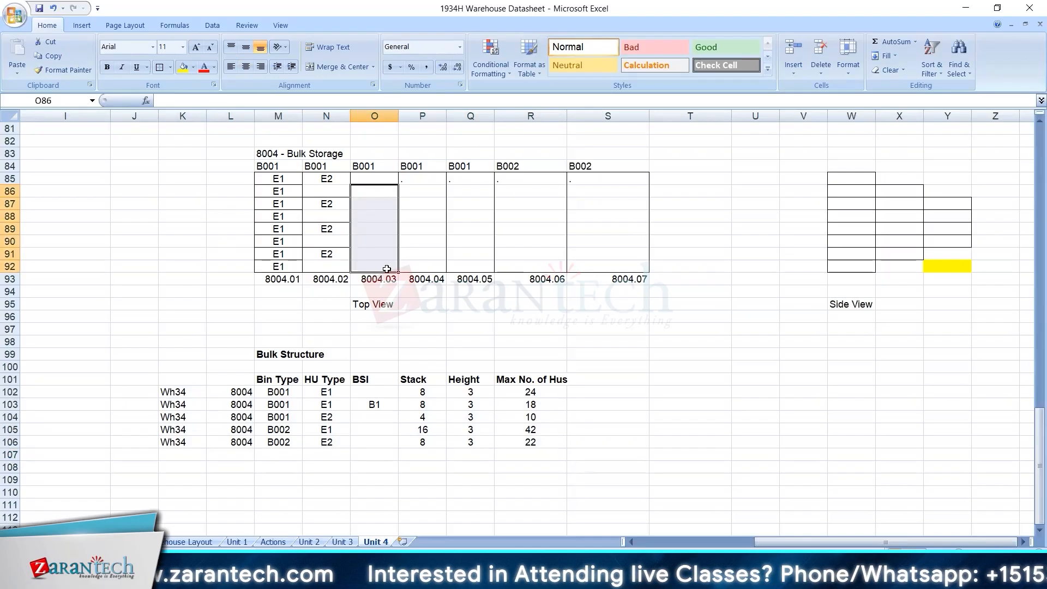
key("alt+Tab")
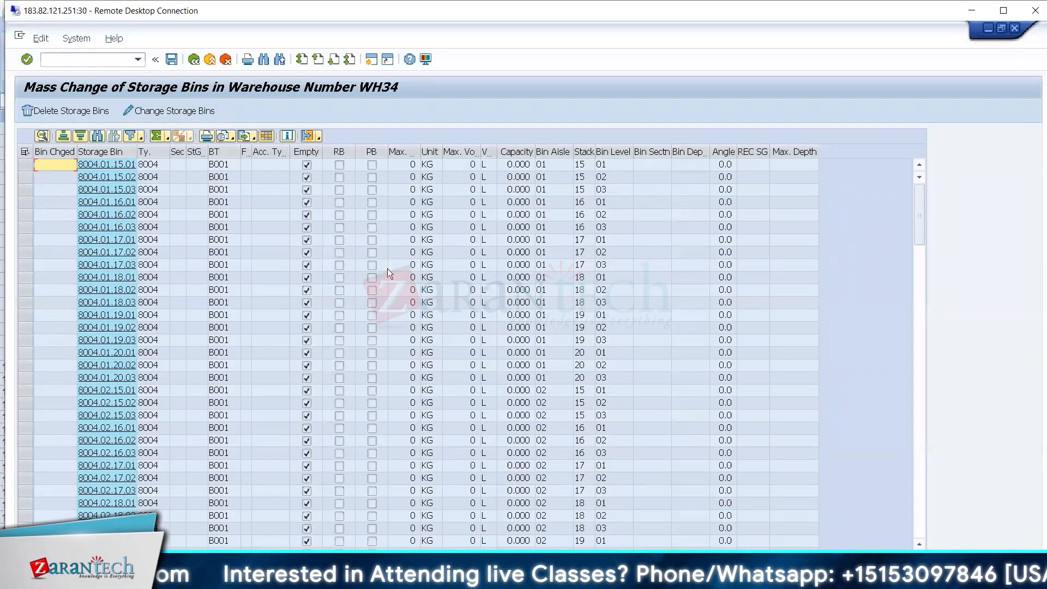
Leave the new bulk structure entries and the Define Bulk Structures view, and return to the IMG.
double_click(235, 9)
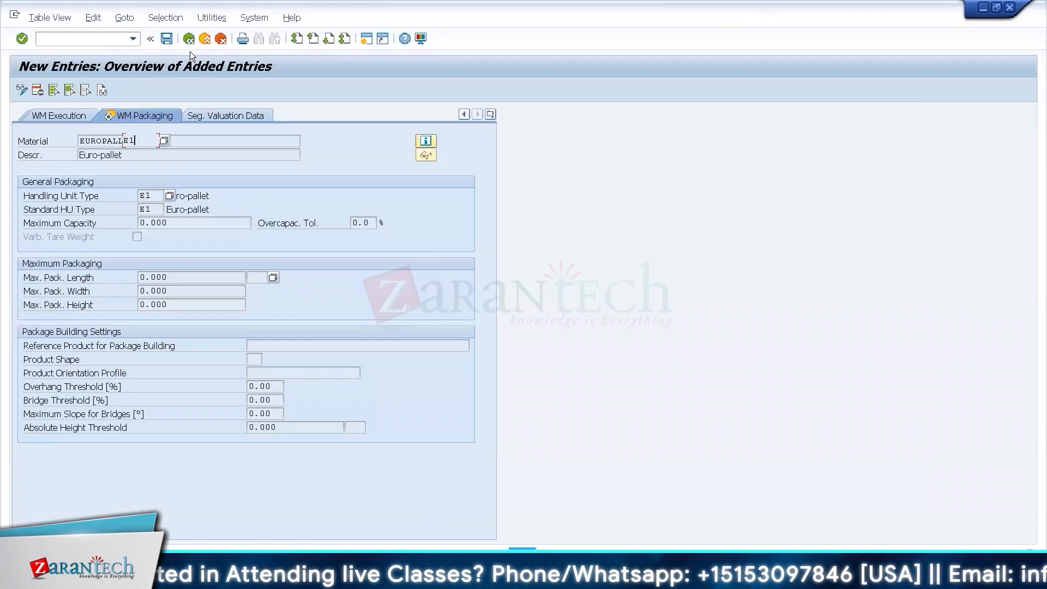
left_click(188, 44)
left_click(189, 45)
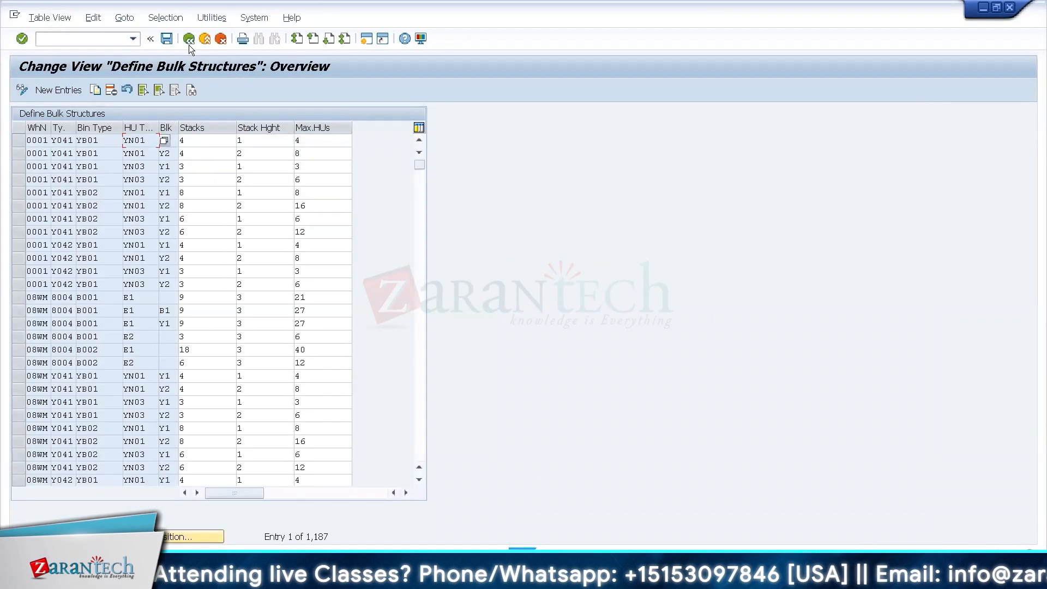
left_click(189, 45)
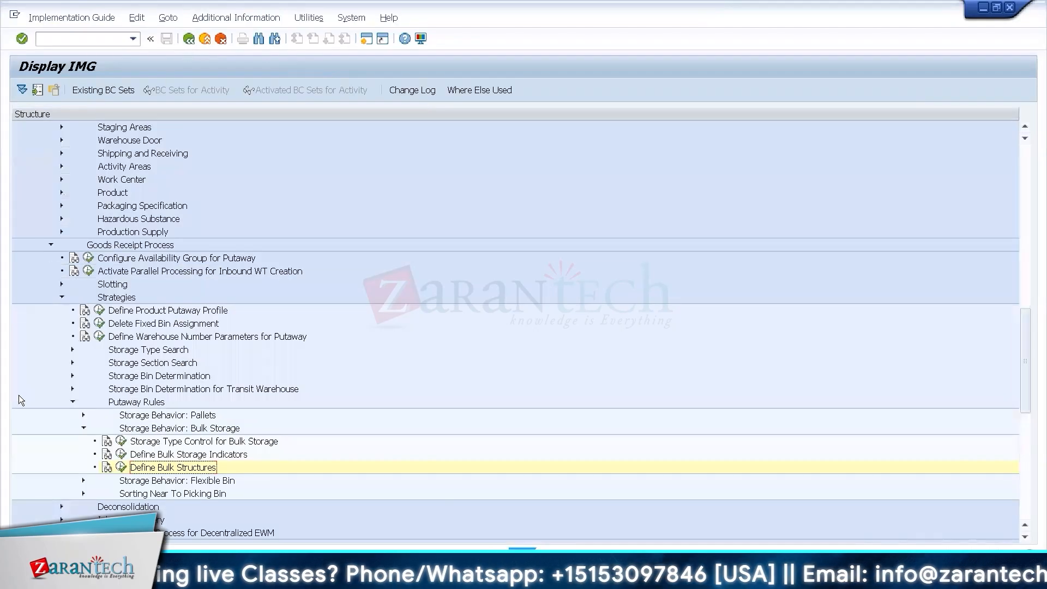
Look at the Define HU Types for Each Storage Bin Type activity under Storage Bin Determination, and return to the IMG.
left_click(72, 349)
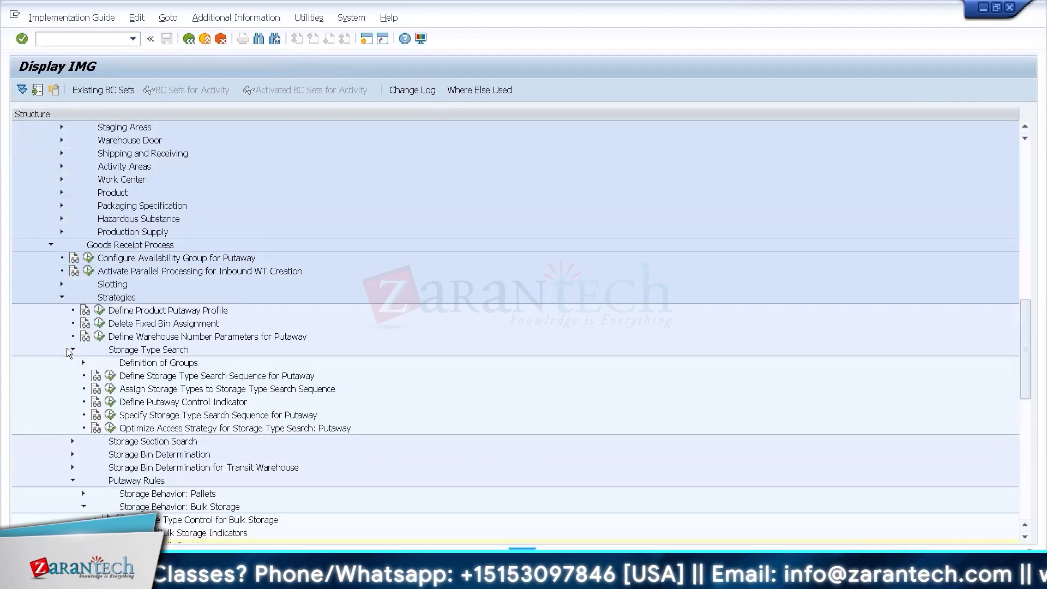
left_click(72, 455)
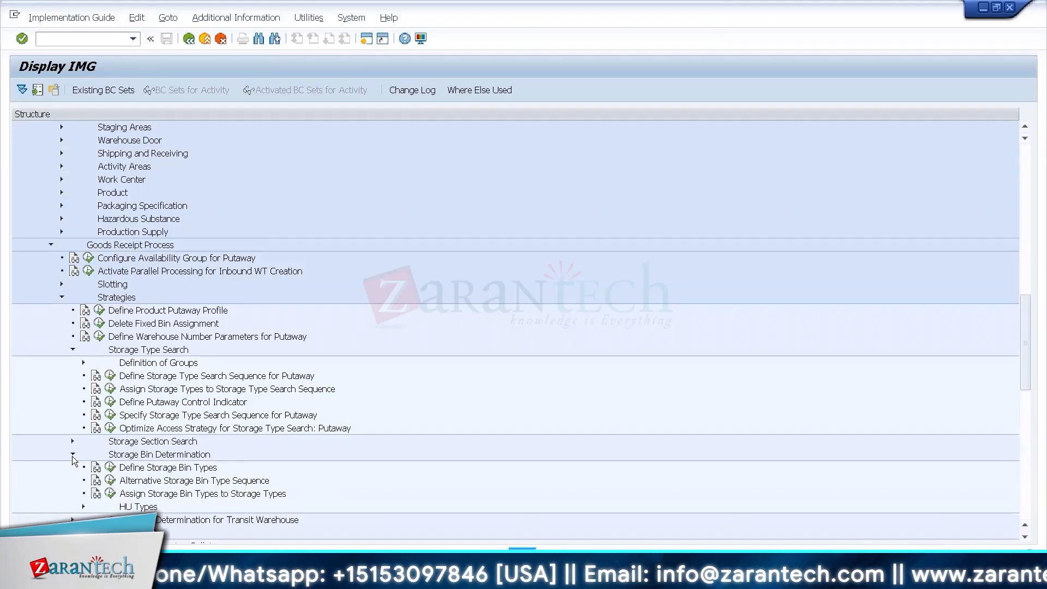
left_click(84, 506)
left_click(203, 532)
scroll(201, 538, "down", 4)
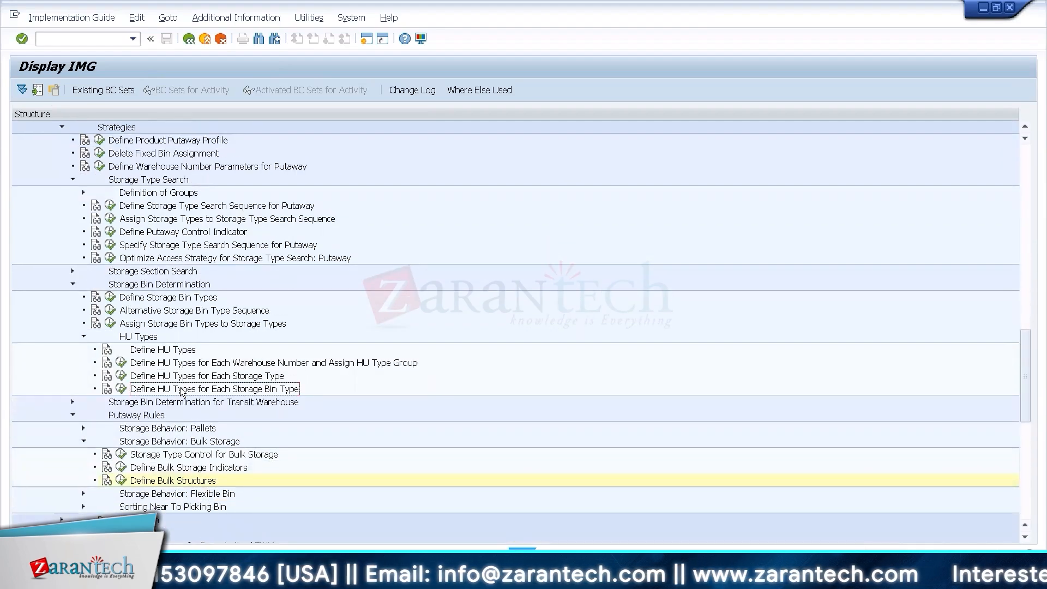
left_click(121, 388)
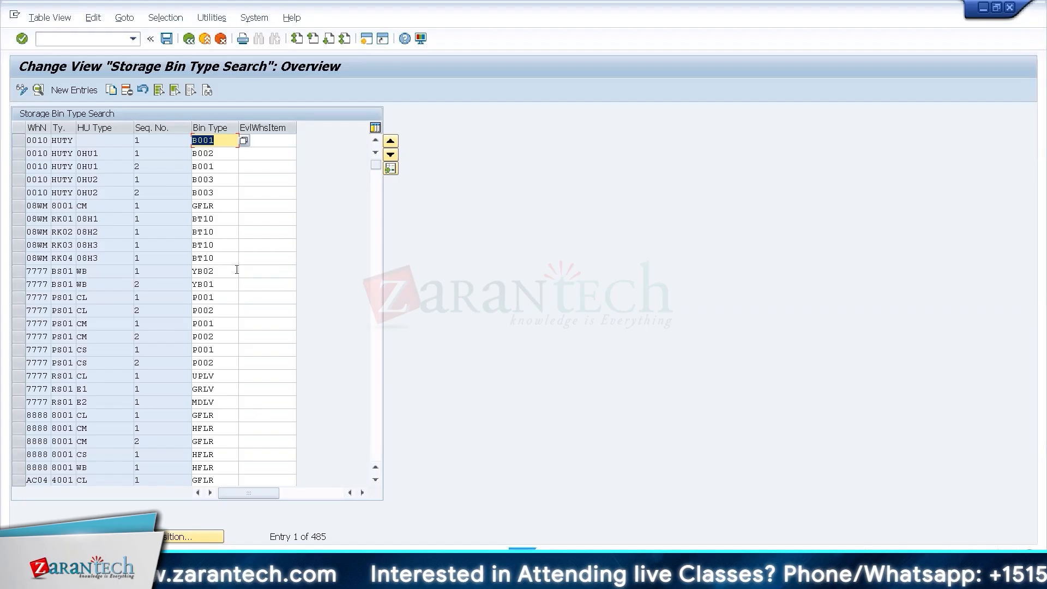
left_click(187, 43)
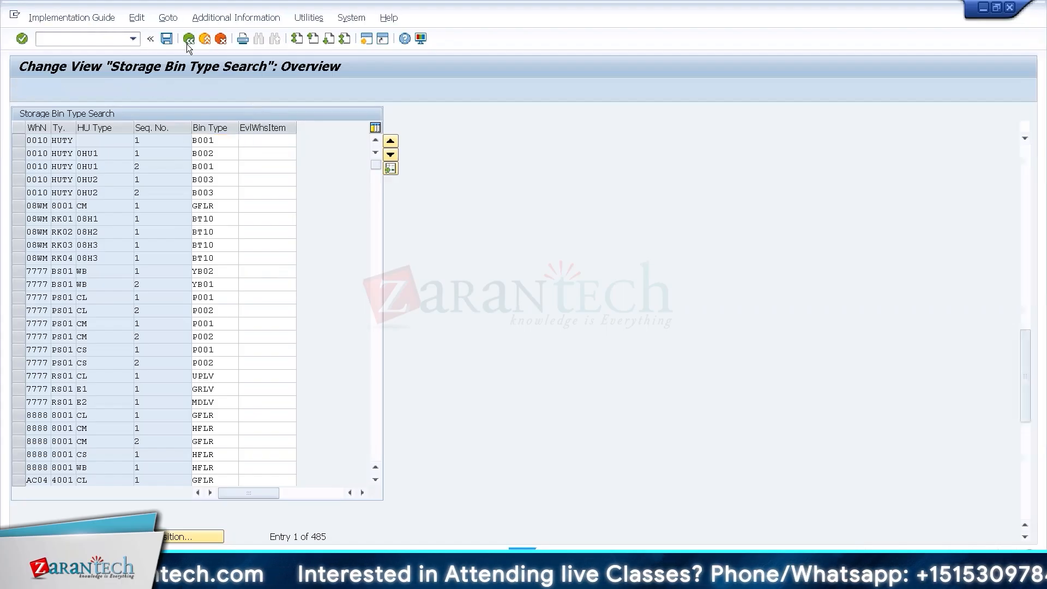
Review the Bulk Structure table in the Excel datasheet, and switch to the SAP session with the storage bin mass change.
key("ctrl+alt+Break")
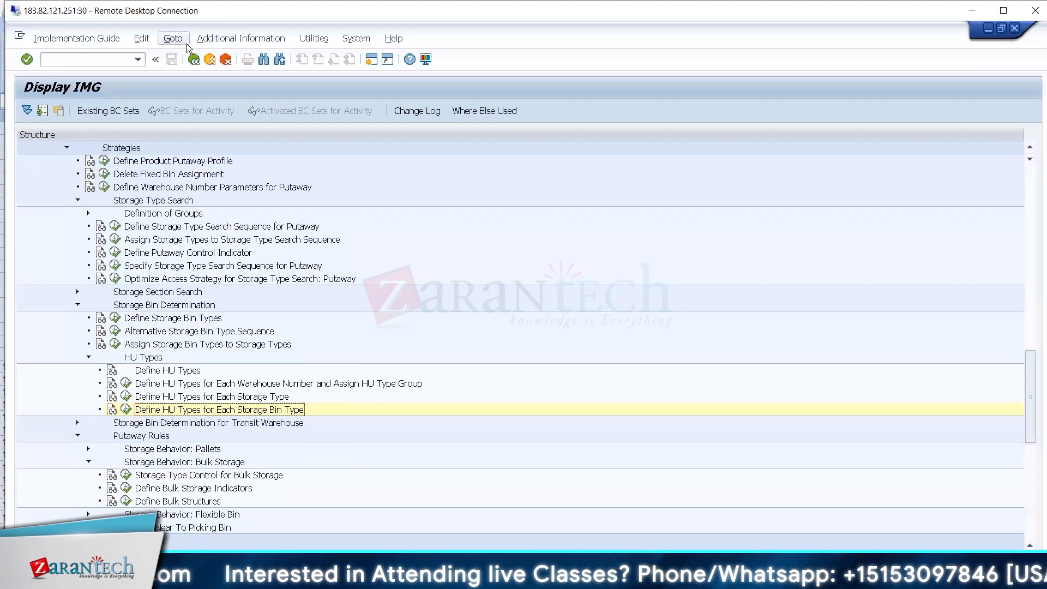
key("alt+Tab")
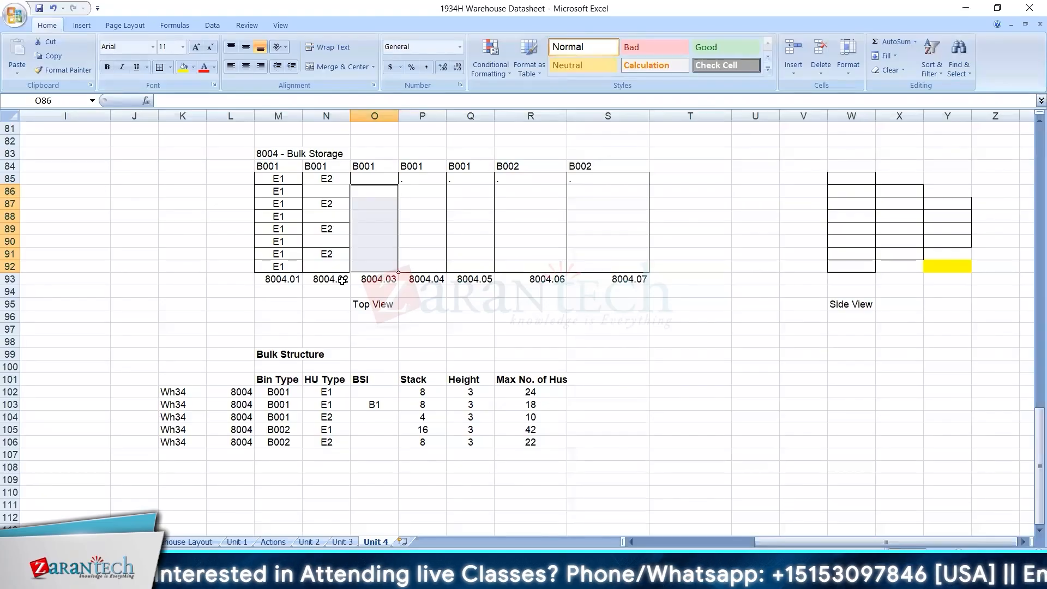
left_click(584, 418)
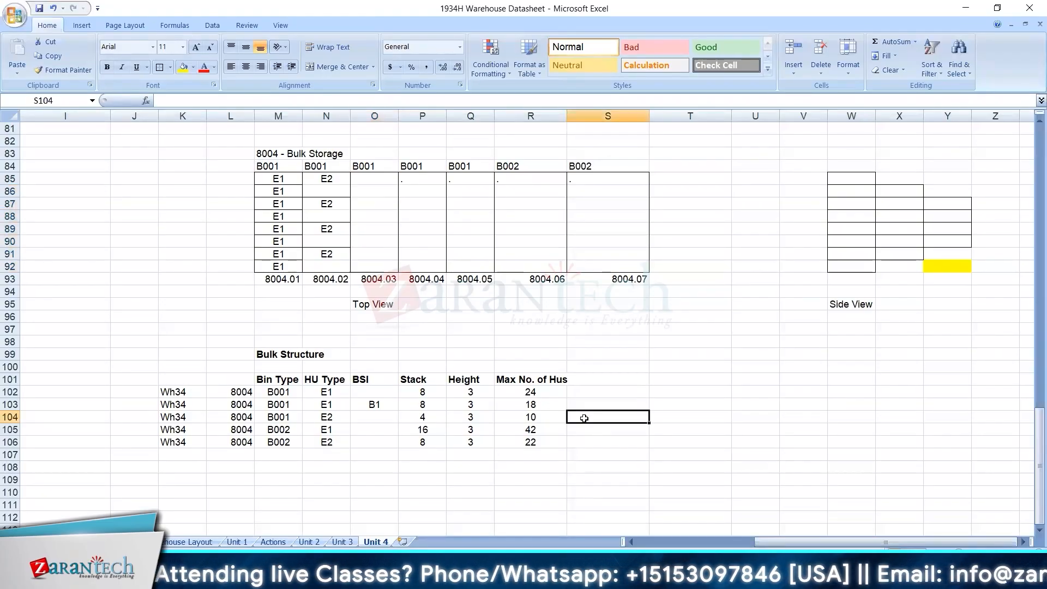
key("alt+Tab")
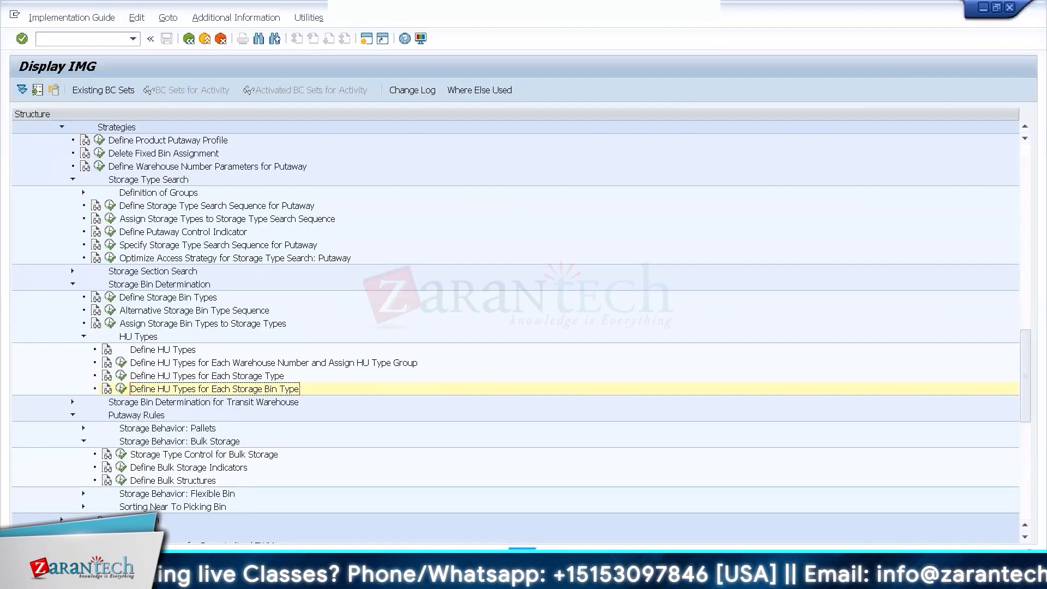
left_click(164, 579)
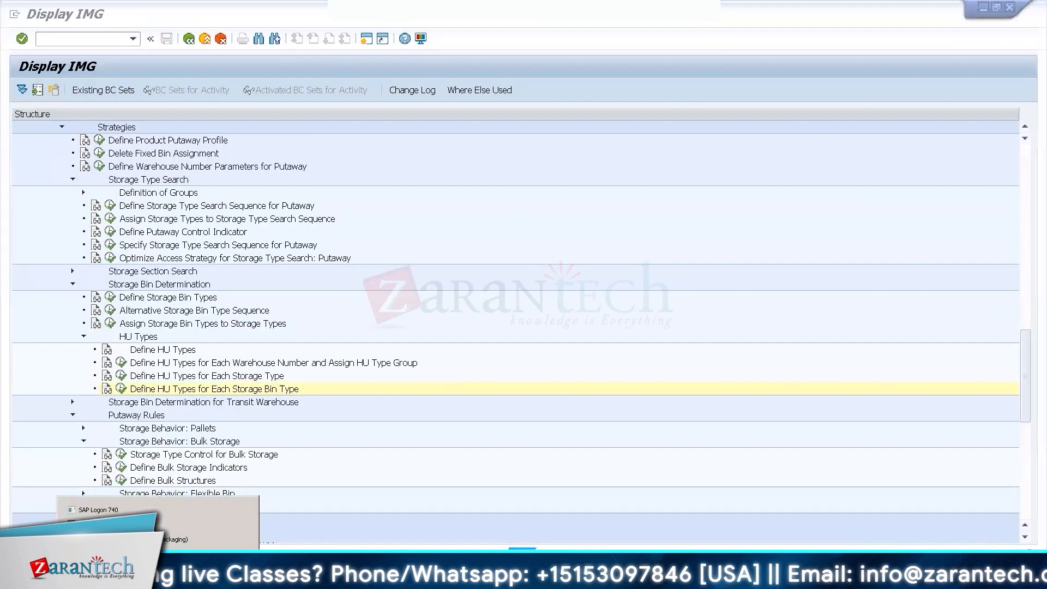
left_click(173, 541)
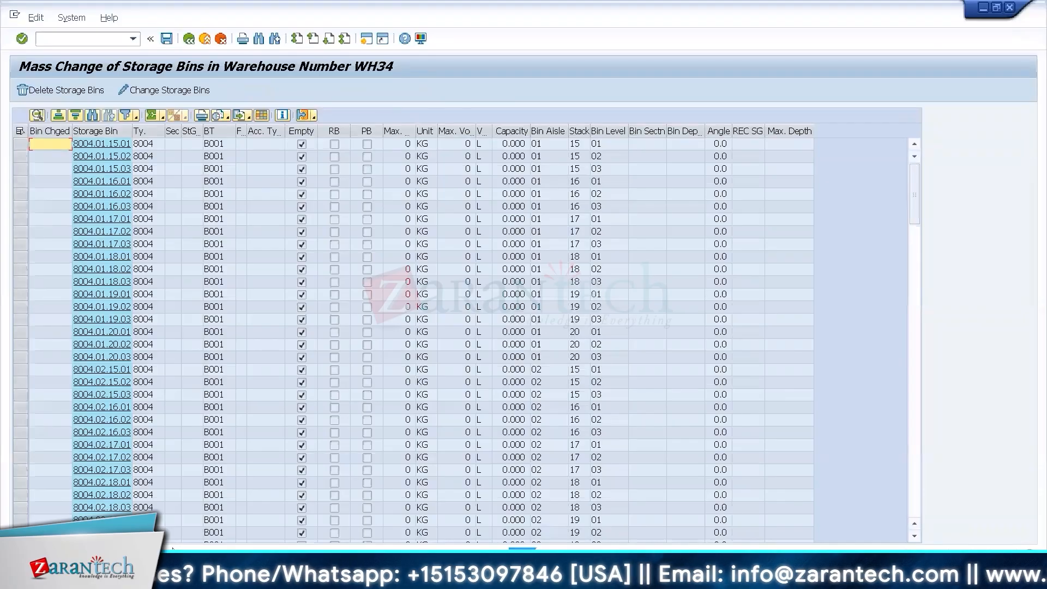
Open the packaging specification overview with /n/scwm/packspec and add an empty packaging specification line.
left_click(61, 36)
type("/n/scwm/packspec")
key("Return")
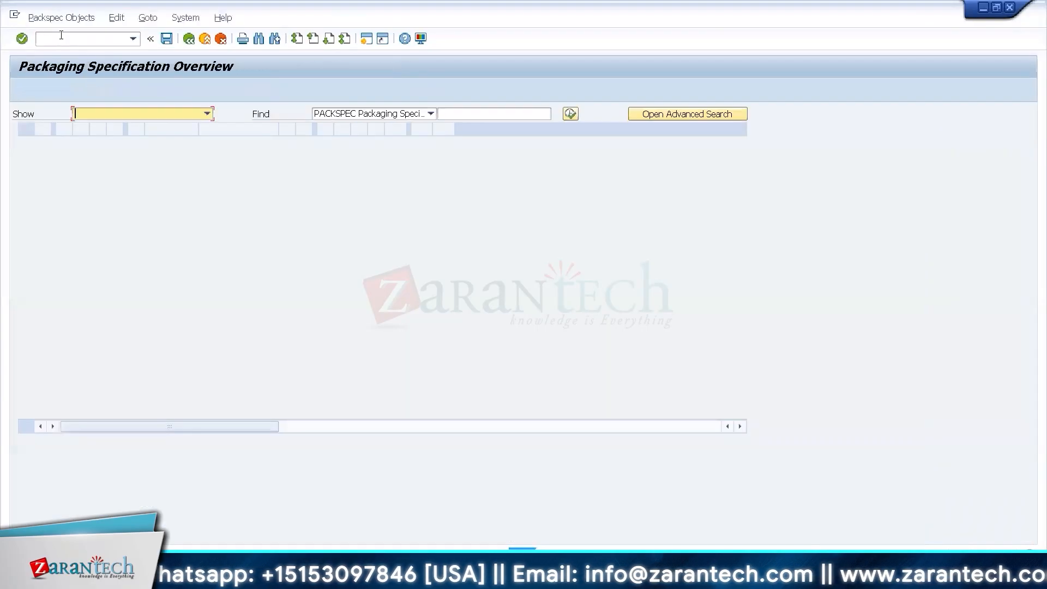
left_click(83, 45)
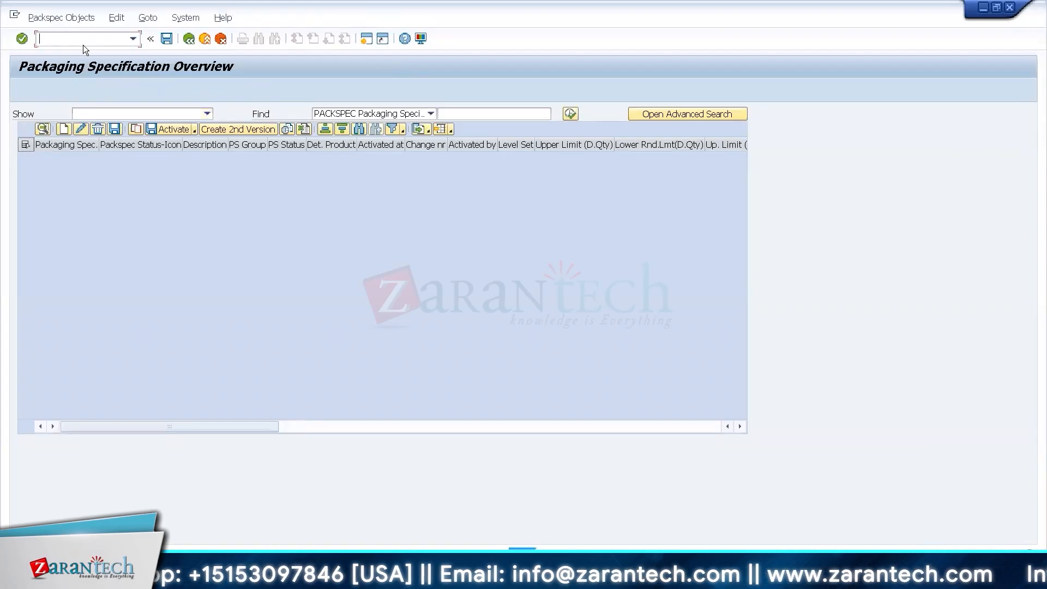
type("/o/scwm")
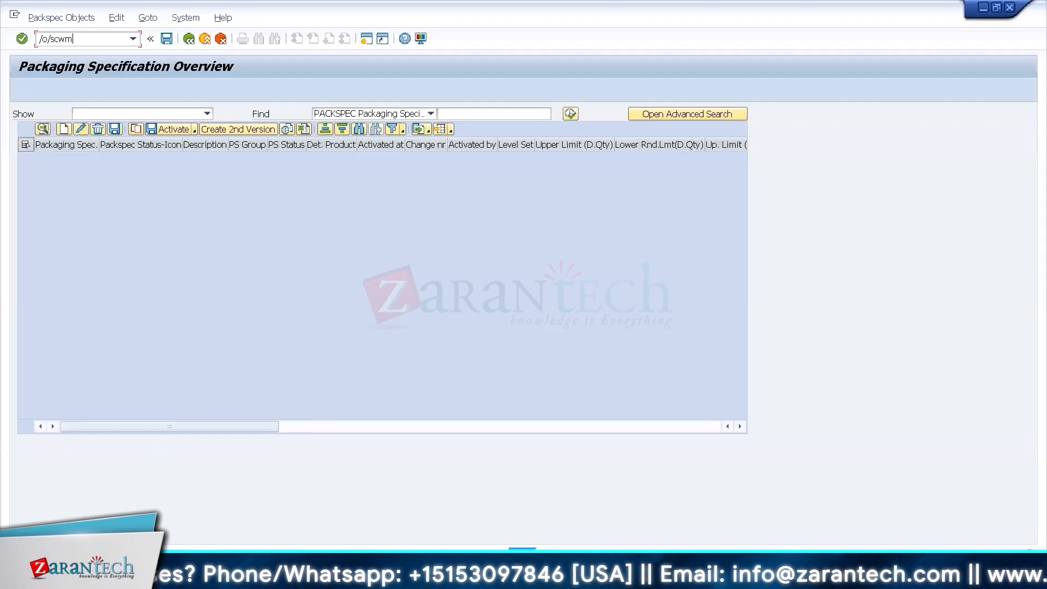
left_click(63, 129)
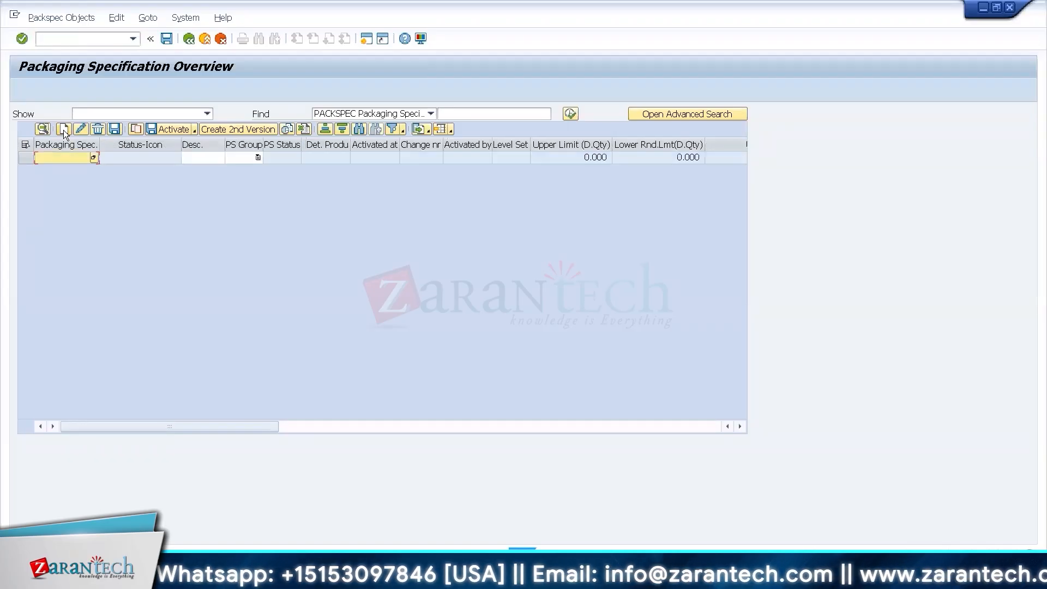
Leave the packaging specification overview and open the Create Material transaction with /nmm01.
left_click(89, 39)
type("/n/scwm/mat")
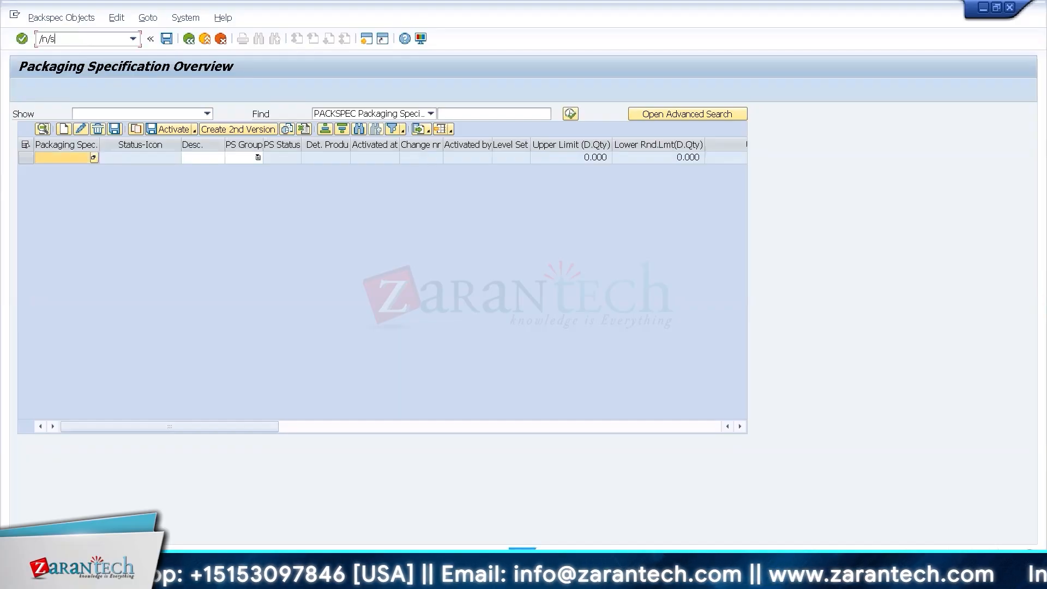
key("BackSpace")
key("BackSpace")
key("BackSpace")
key("BackSpace")
key("BackSpace")
key("BackSpace")
key("BackSpace")
key("BackSpace")
key("BackSpace")
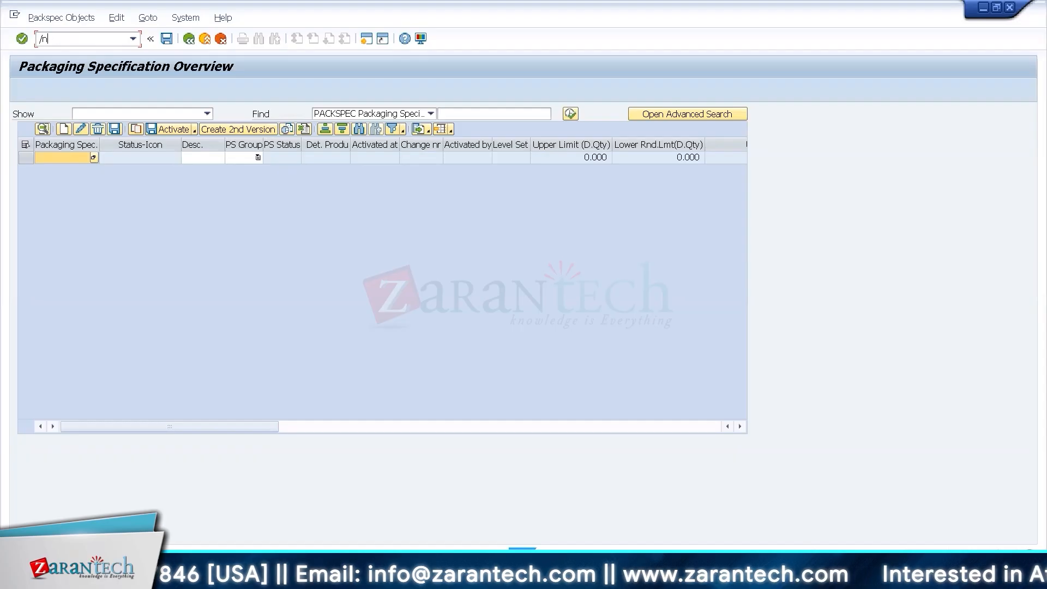
type("mm03")
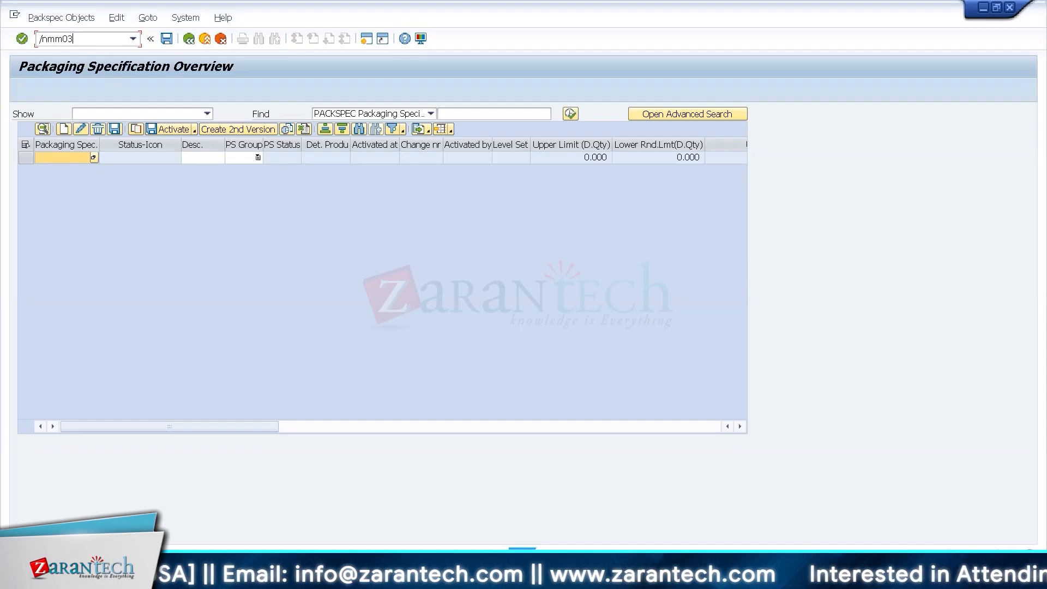
key("BackSpace")
type("1")
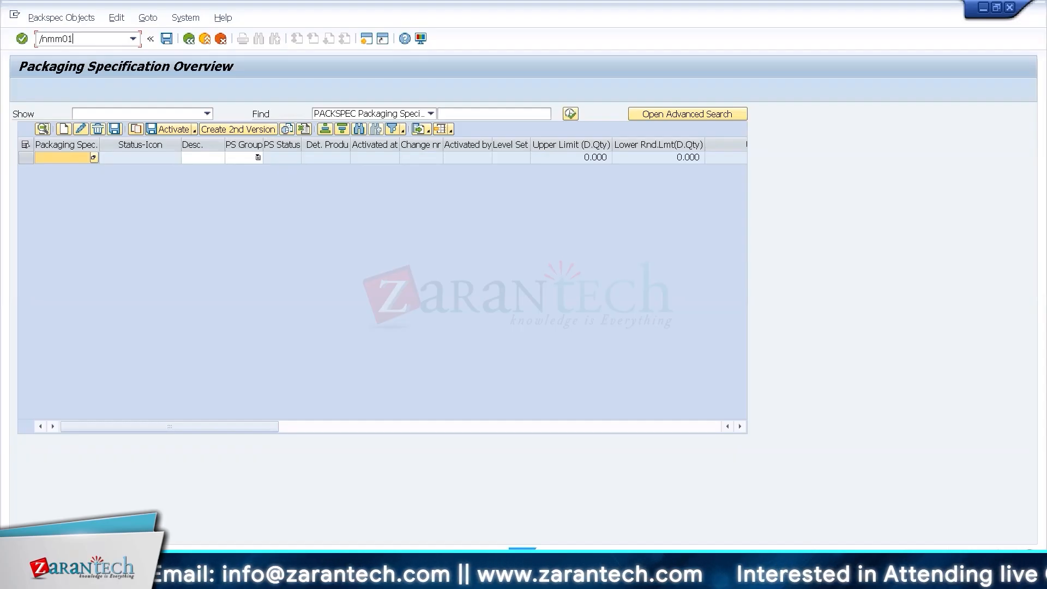
key("Return")
Enter material T-F100 and select the views Sales Org. Data 1, Sales Org. Data 2 and Sales: General/Plant Data.
type("T-F100")
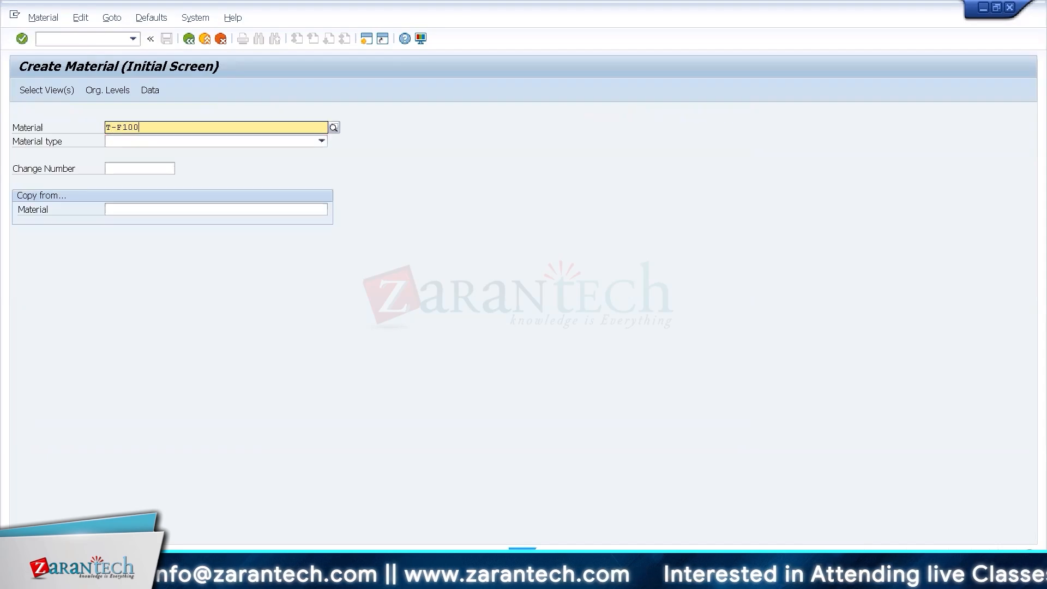
key("Return")
key("Return")
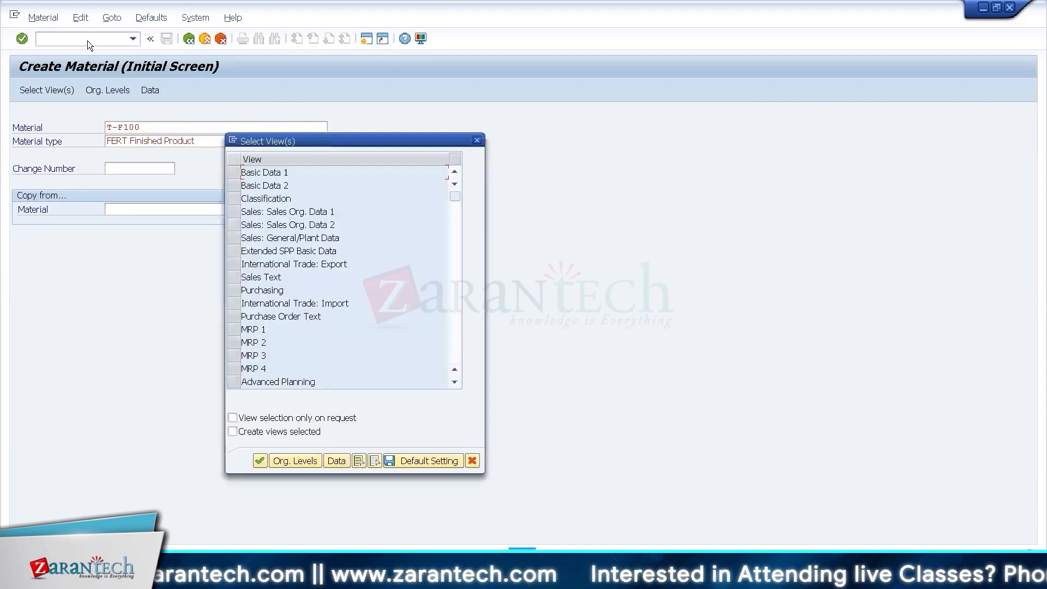
left_click(234, 292)
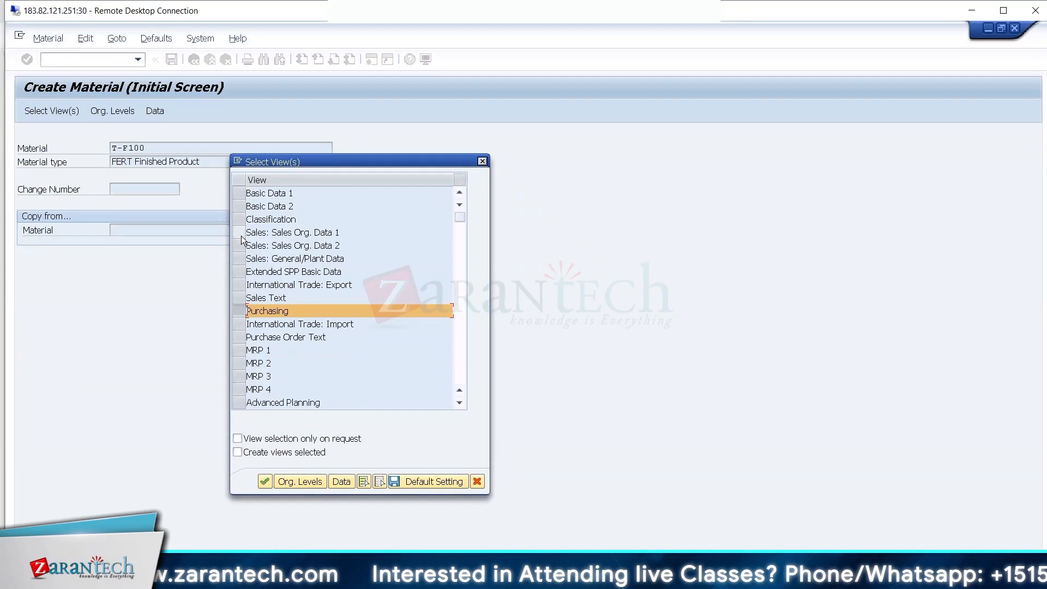
left_click(240, 233)
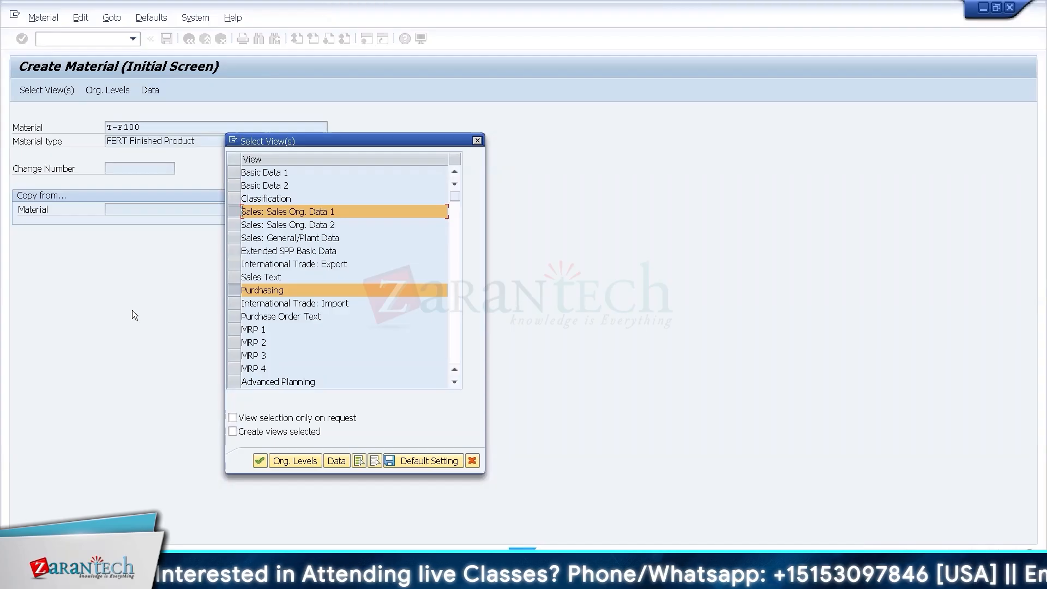
left_click(234, 226)
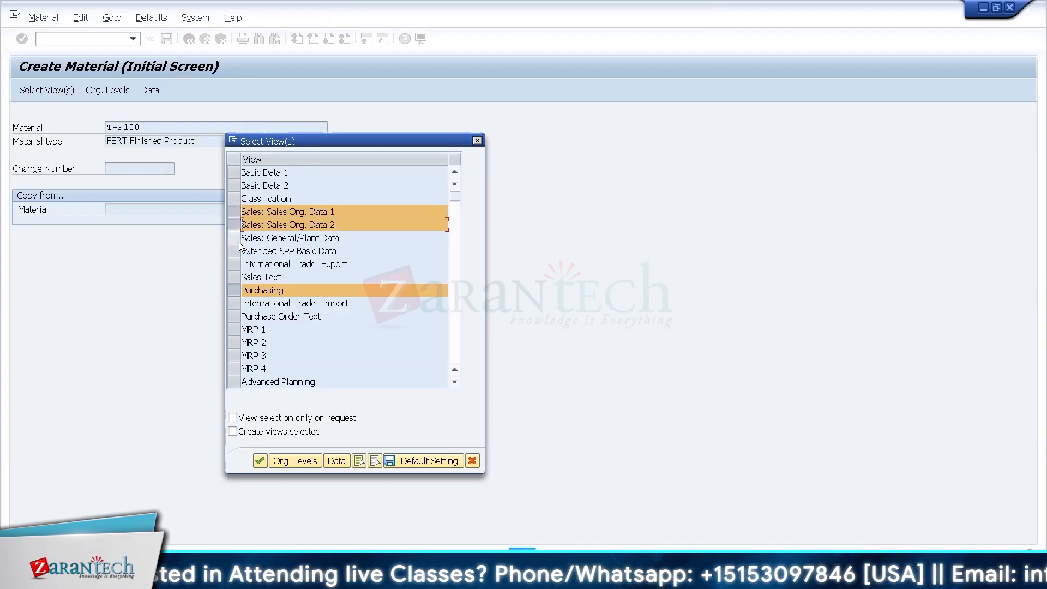
left_click(236, 237)
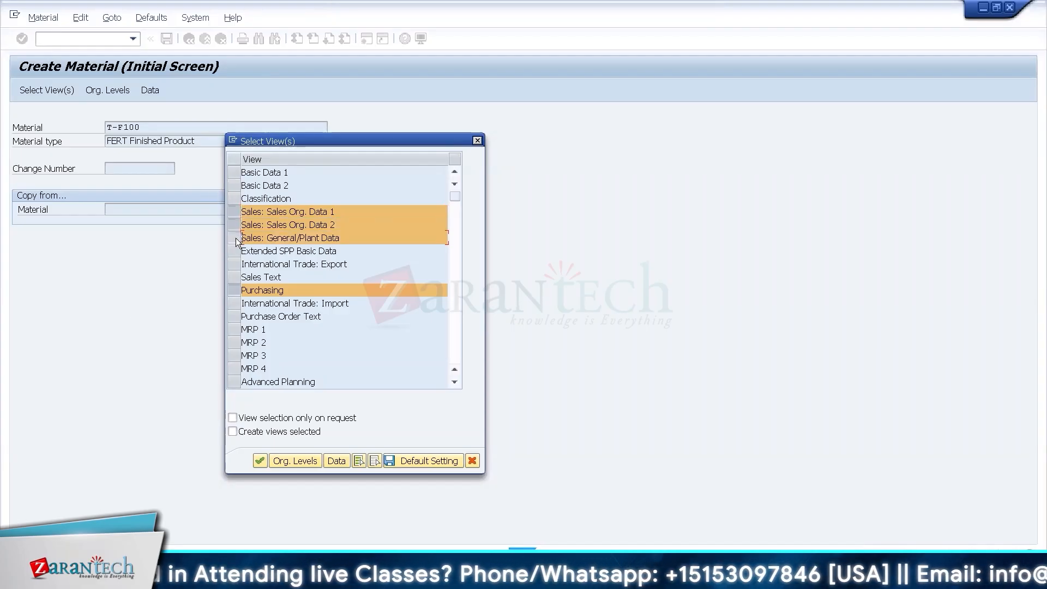
left_click(235, 292)
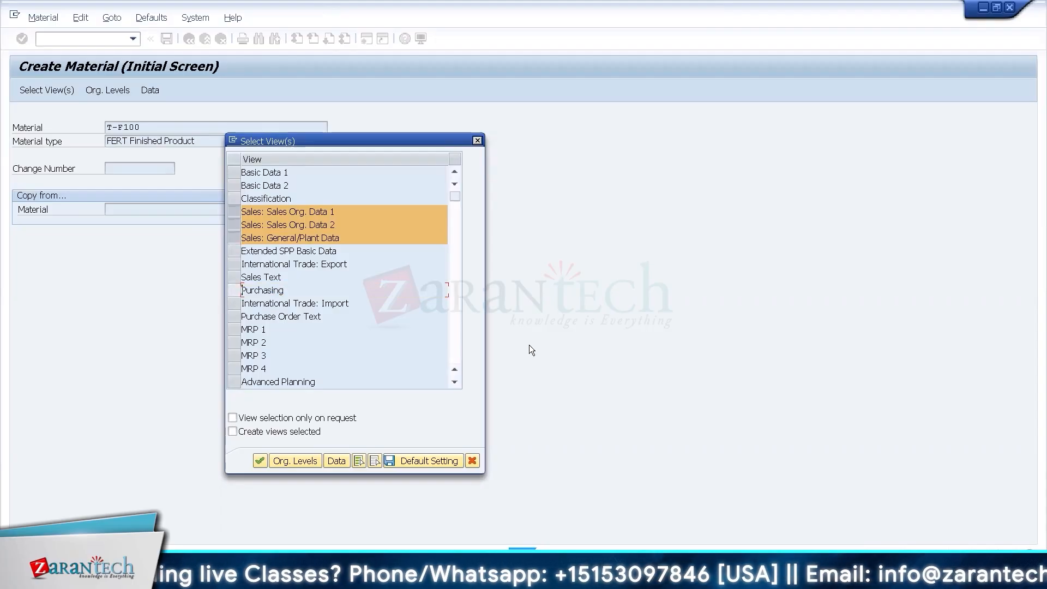
Set the material's organizational levels to plant PL34, storage location 4000 and sales organization SO34, and continue to the sales views.
key("Return")
type("PL34")
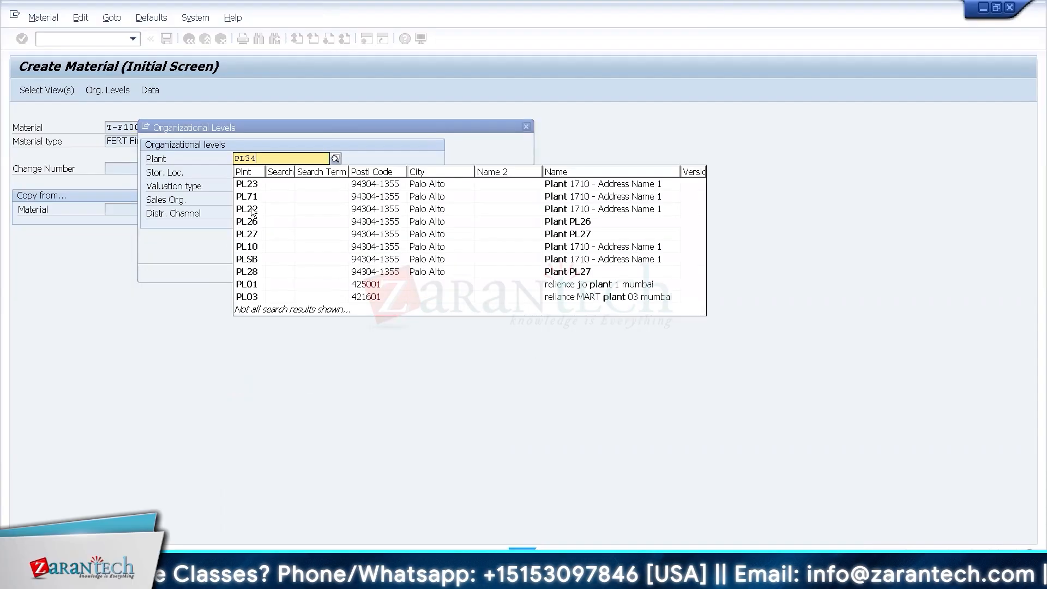
key("Return")
type("4000")
key("Tab")
key("Tab")
type("SO34")
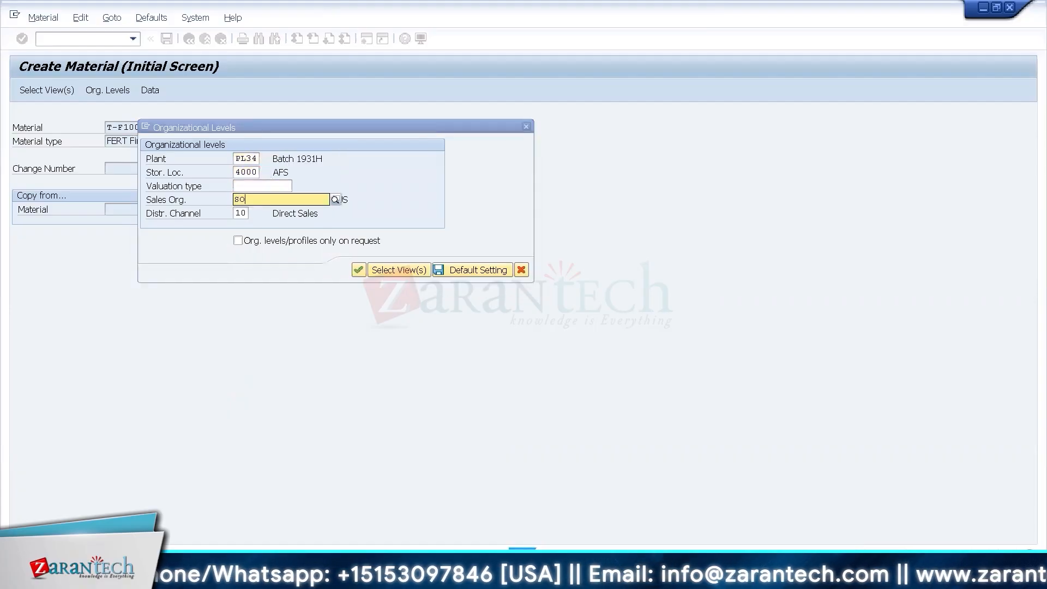
key("Tab")
key("Return")
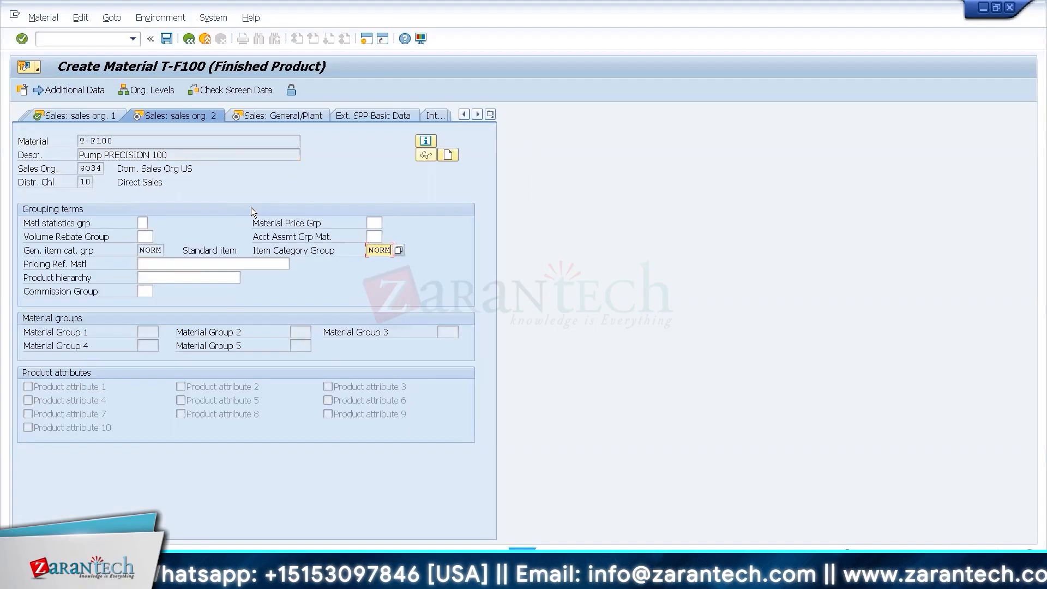
Continue through the sales views to Accounting 1, set the standard price to 100 USD, and finish the material.
key("Return")
key("Return")
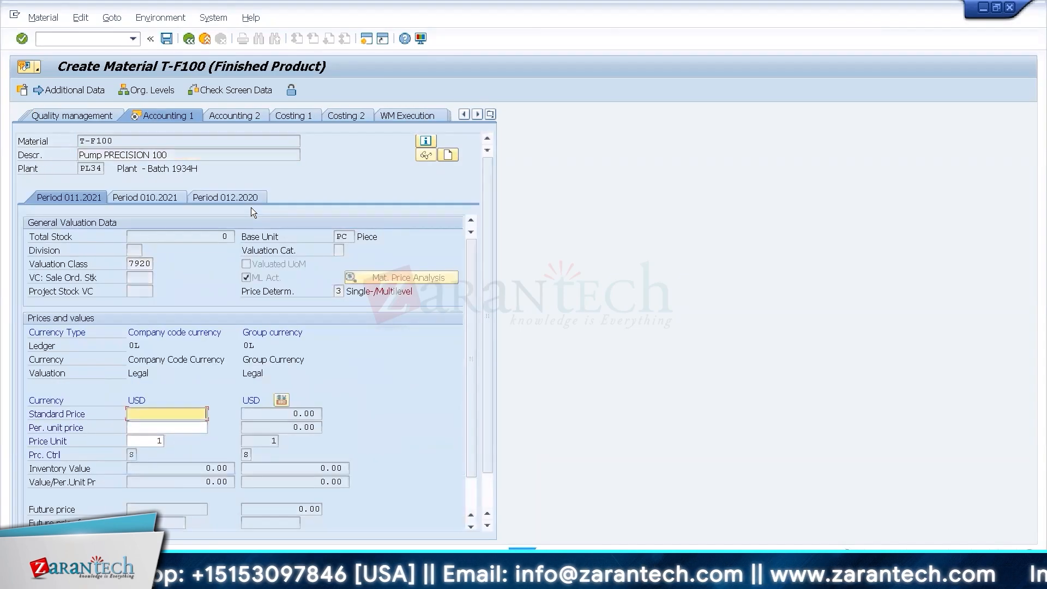
type("100")
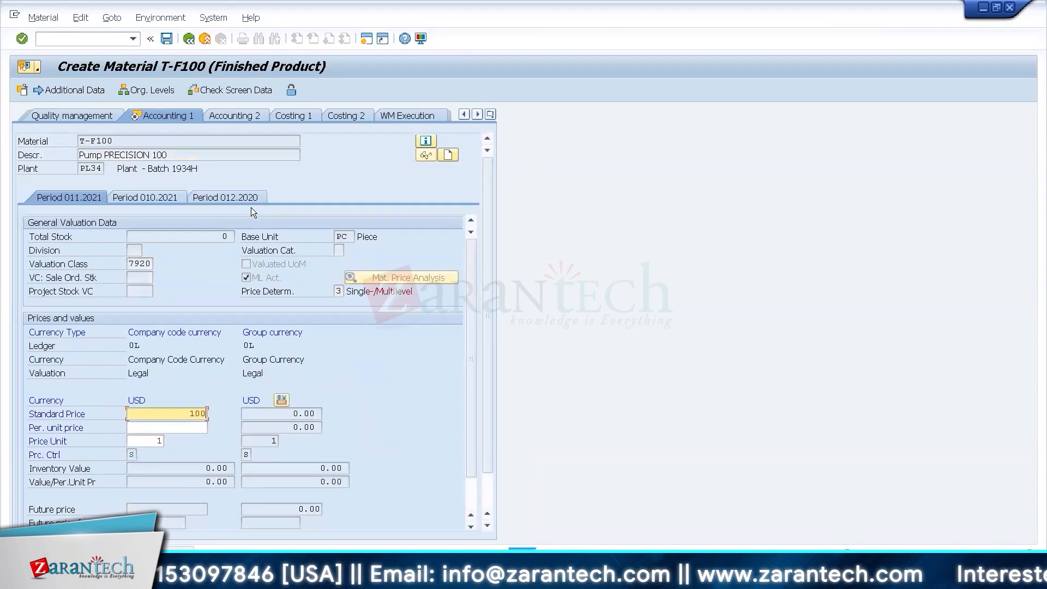
key("Return")
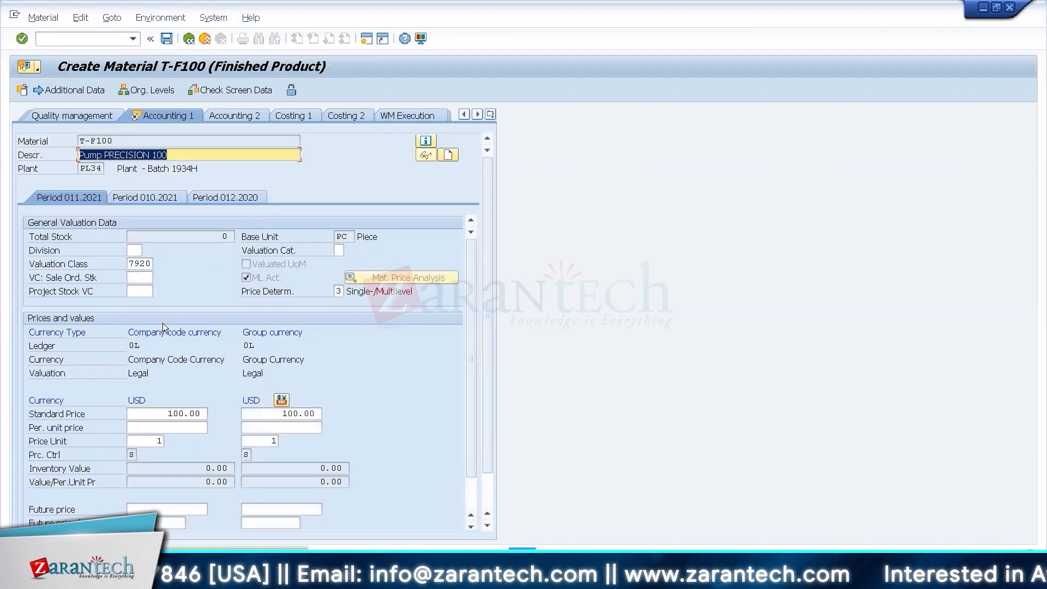
key("Return")
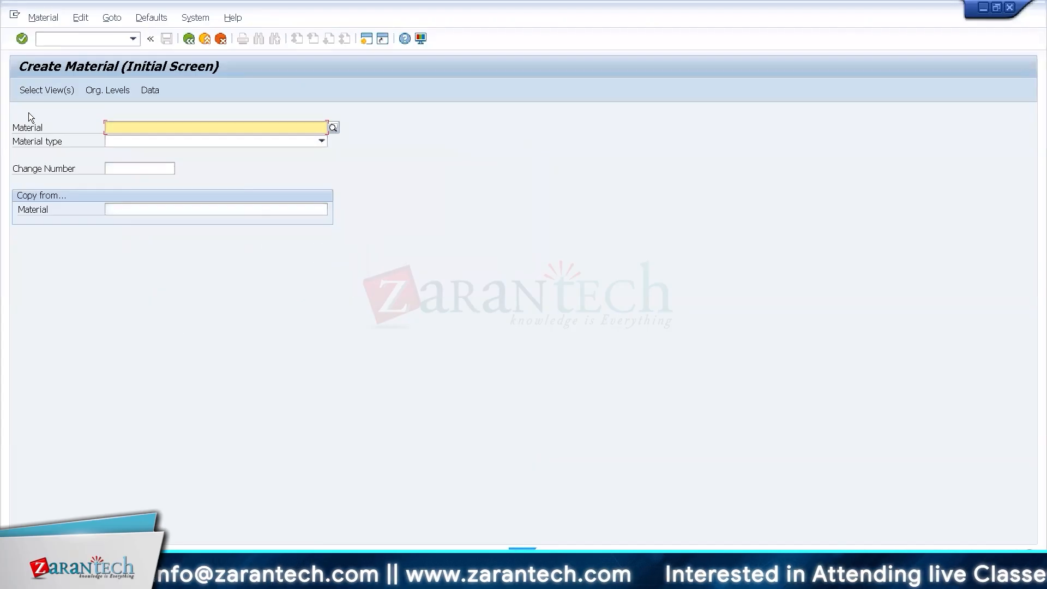
Run /n/scwm/mat1 and open warehouse product T-F100 in WH34 for party entitled to dispose BP1934.
left_click(59, 39)
type("/n/scwm/mat1")
key("Return")
type("TF100")
key("BackSpace")
key("BackSpace")
key("BackSpace")
key("BackSpace")
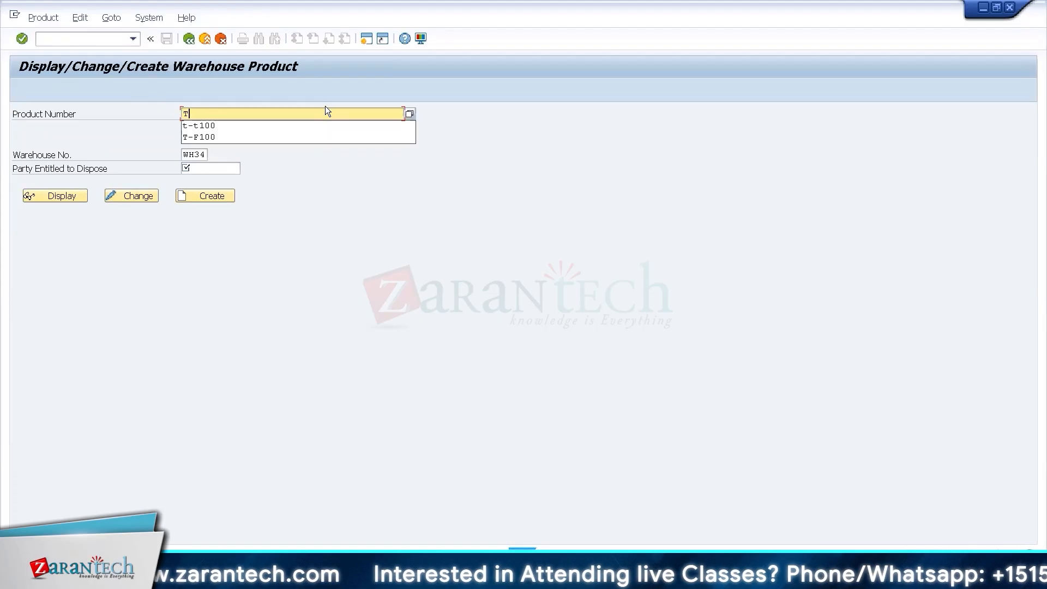
type("F100")
key("BackSpace")
key("BackSpace")
key("BackSpace")
key("BackSpace")
key("Return")
key("Tab")
key("Tab")
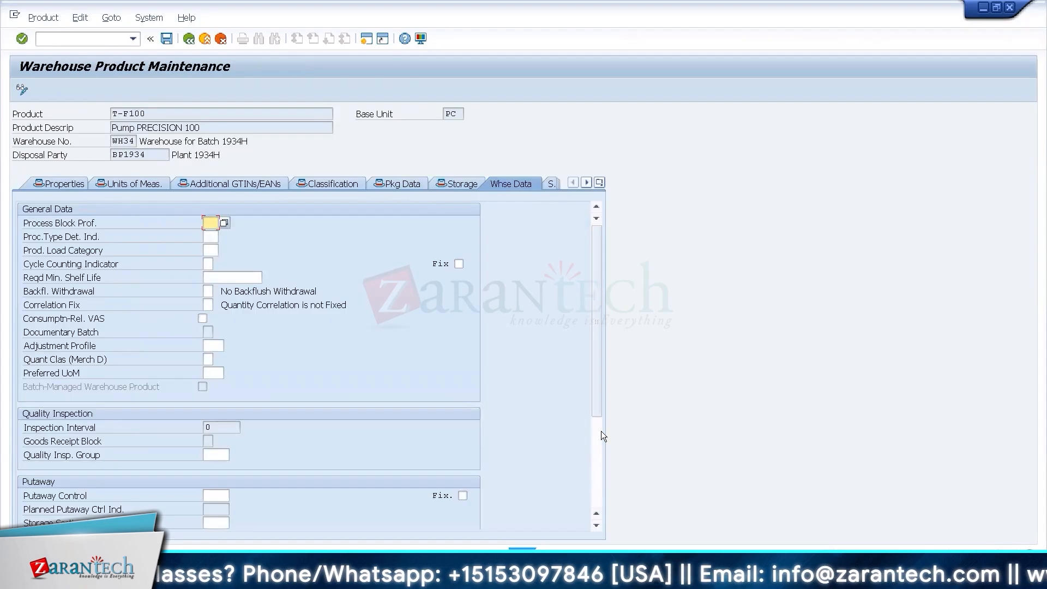
Set the putaway control of T-F100 to FING (Finished goods) in the warehouse data, and return to SAP Easy Access.
left_click(599, 446)
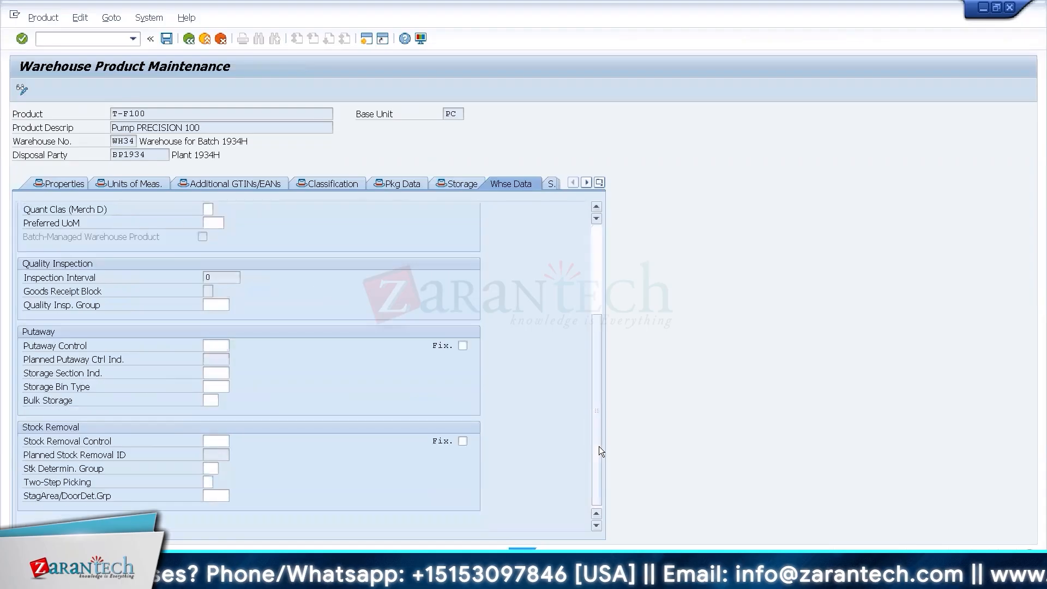
left_click(222, 348)
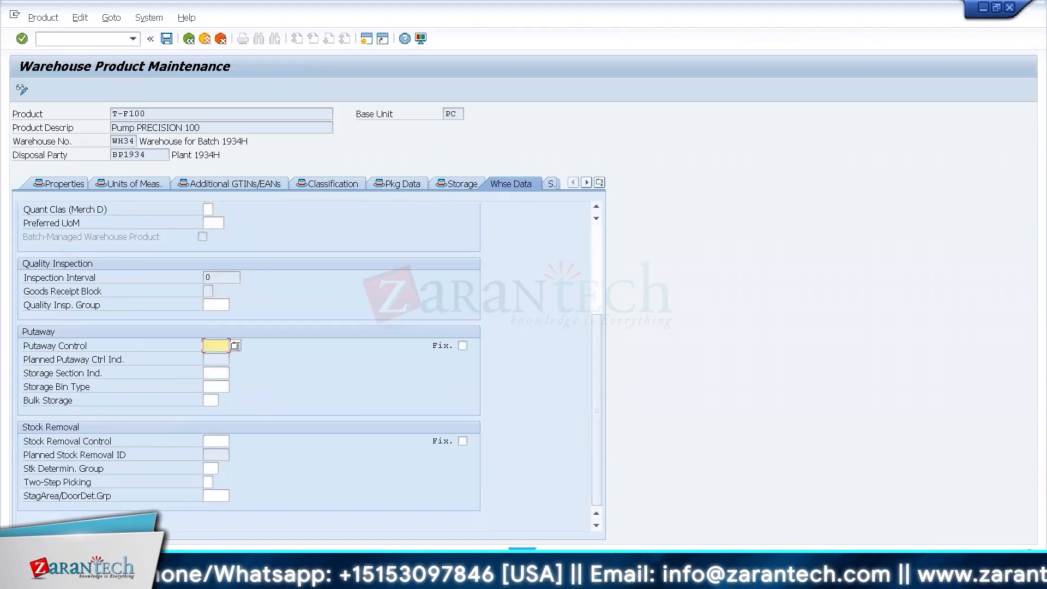
left_click(235, 345)
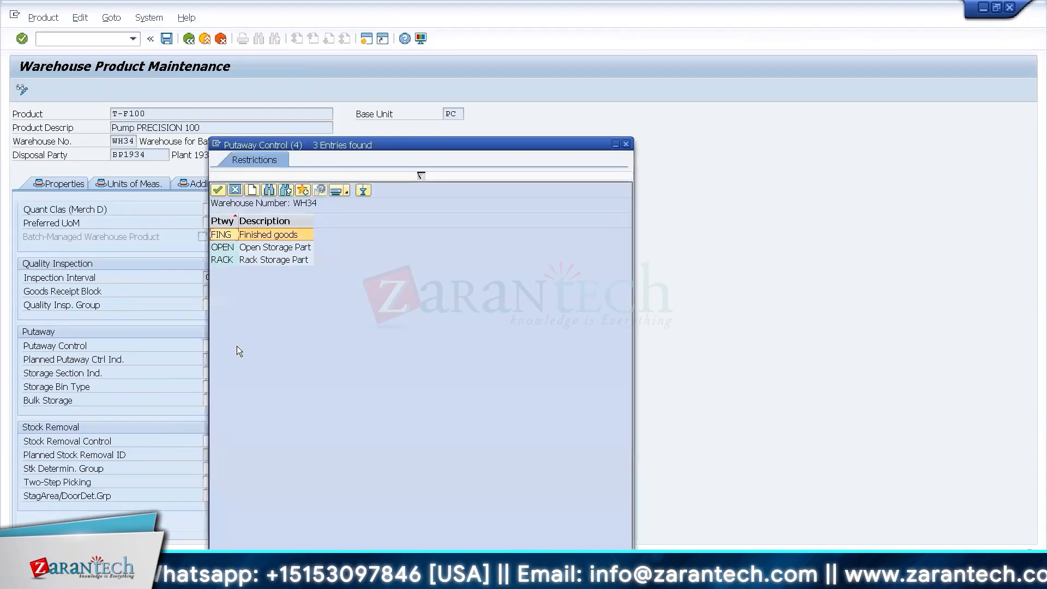
double_click(274, 235)
left_click(198, 47)
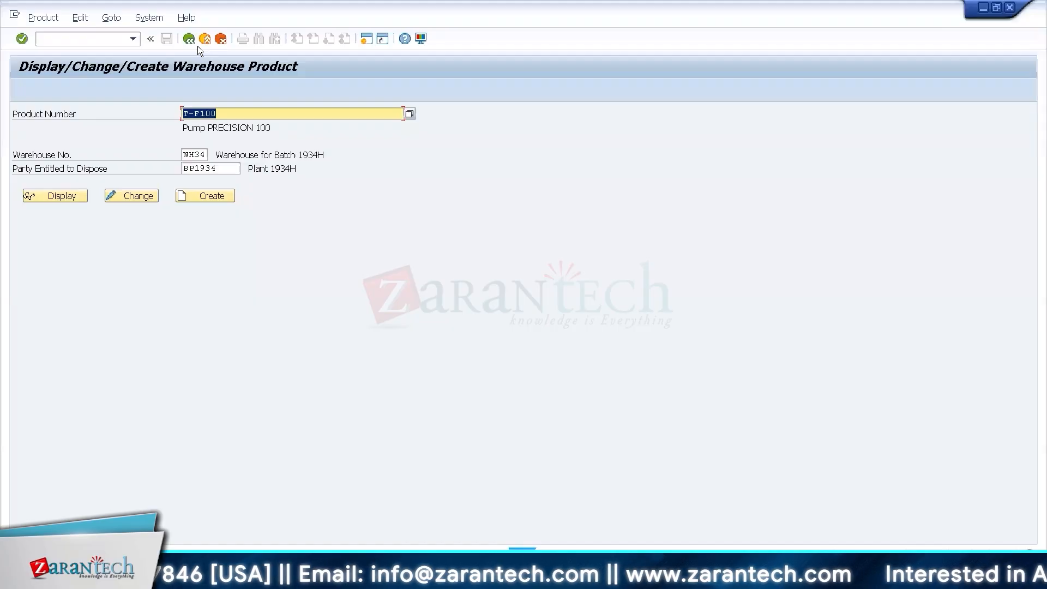
left_click(205, 39)
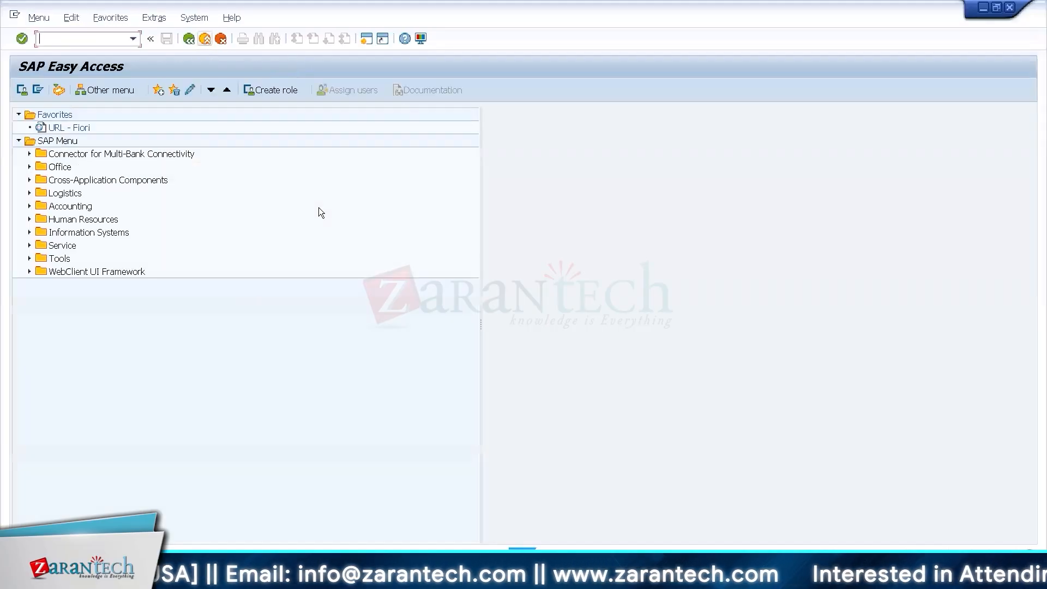
Switch to the Excel datasheet and check the storage layout and product list on the Warehouse Layout sheet.
key("ctrl+alt+Break")
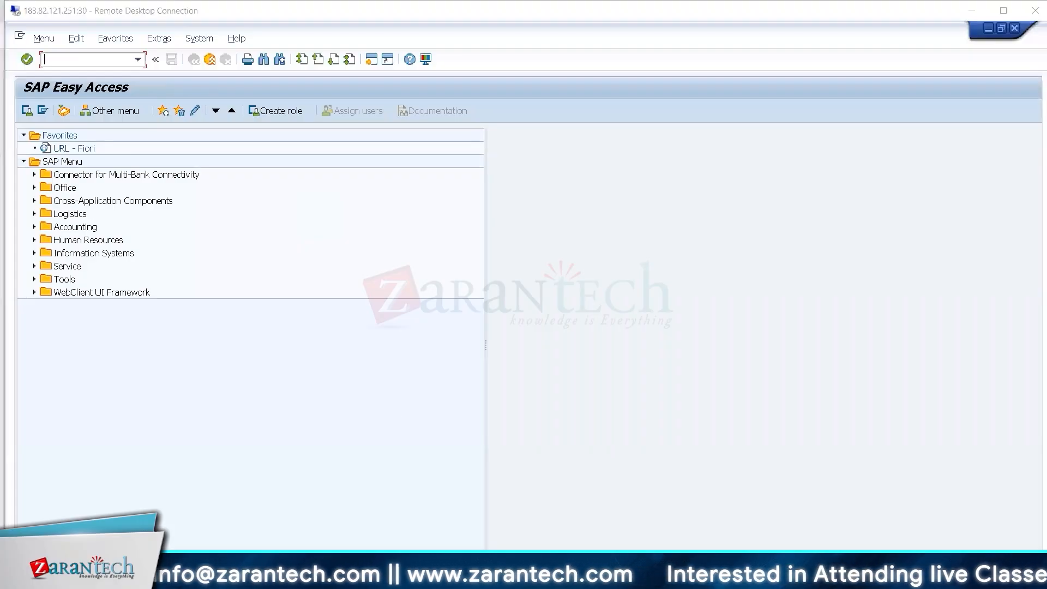
key("alt+Tab")
left_click(167, 545)
left_click(661, 371)
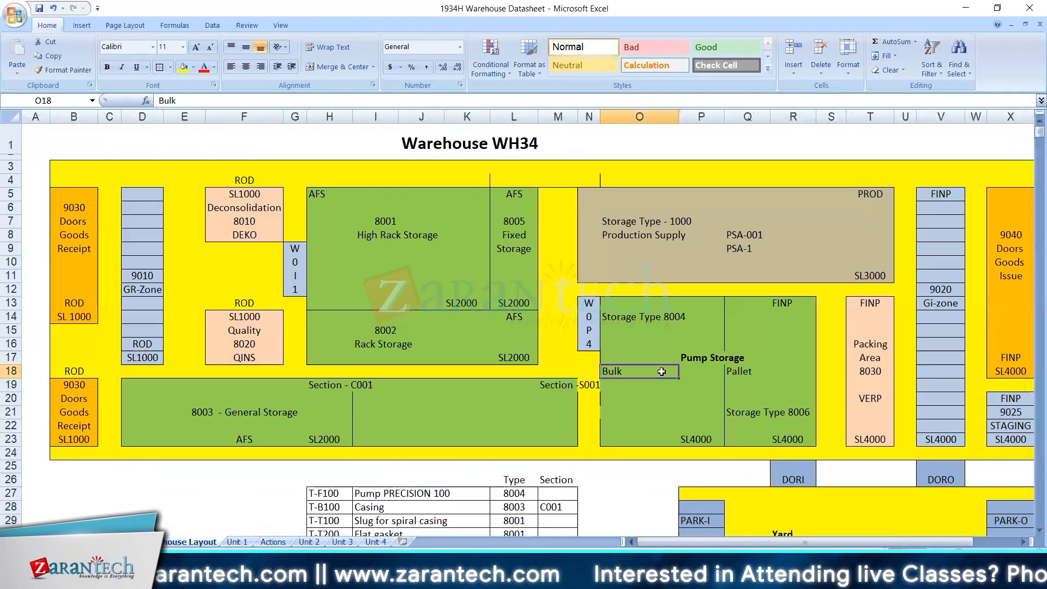
key("Down")
key("Down")
key("Down")
key("Down")
key("Down")
key("Down")
key("Down")
key("Down")
key("Down")
key("Down")
key("Down")
key("Down")
key("Down")
key("Down")
key("Down")
key("Down")
key("Down")
key("Down")
key("Down")
key("Down")
key("Down")
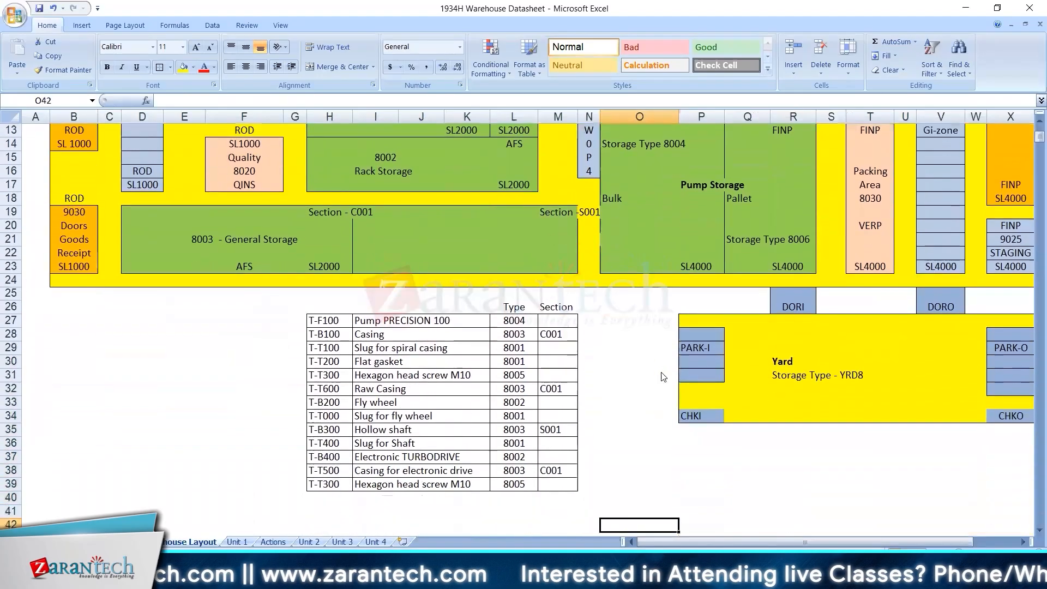
Check the storage location, packaging material and packaging levels of T-F100 in the datasheet's Bill of Materials.
key("ctrl+Page_Up")
key("ctrl+Page_Up")
key("ctrl+Page_Up")
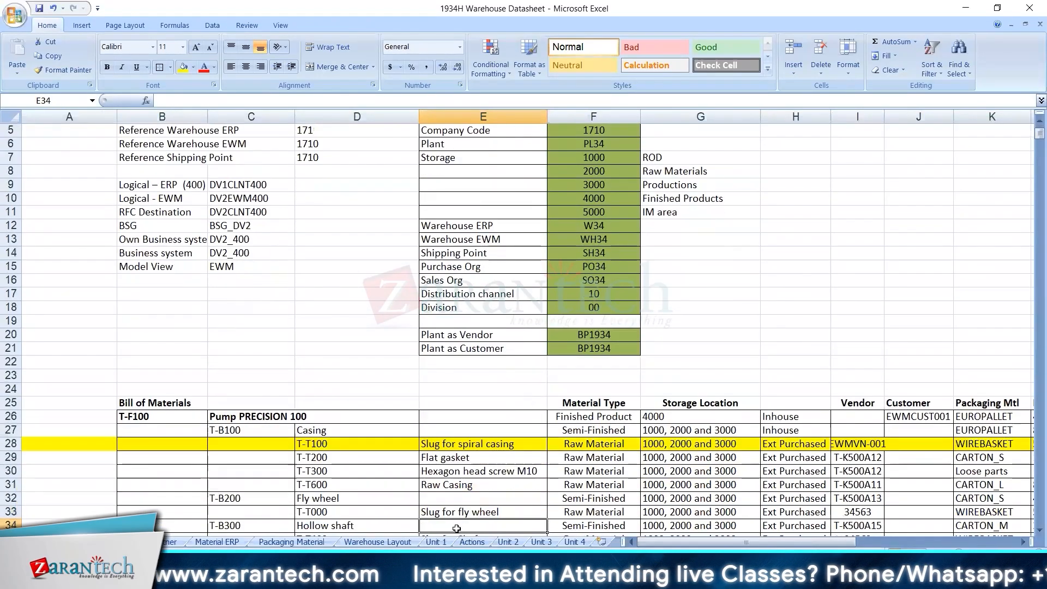
left_click(669, 418)
key("Right")
key("Right")
key("Right")
key("Right")
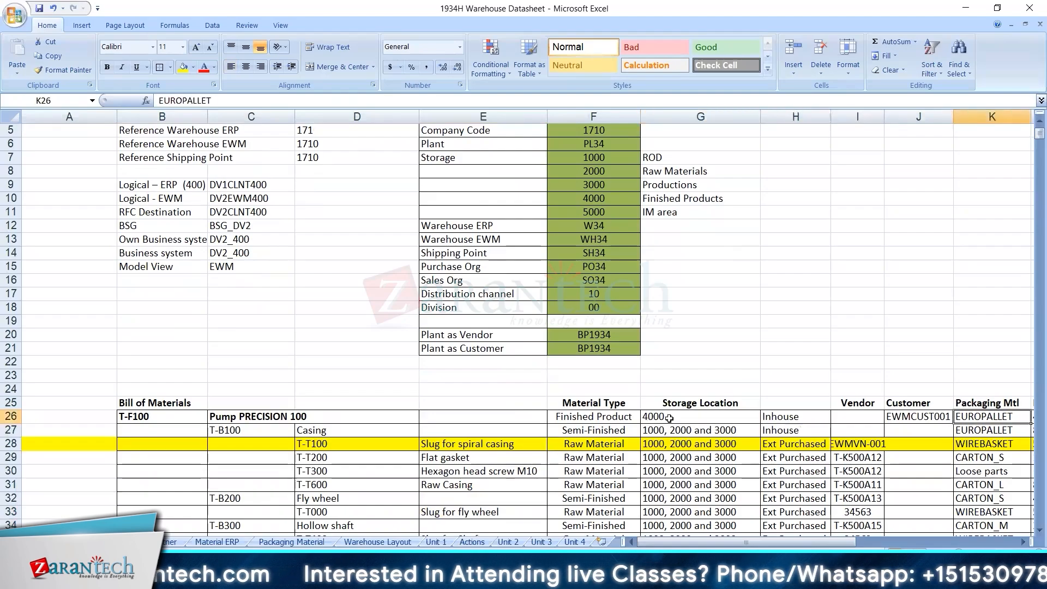
key("Right")
key("Right")
key("Right")
key("Left")
key("Left")
key("Left")
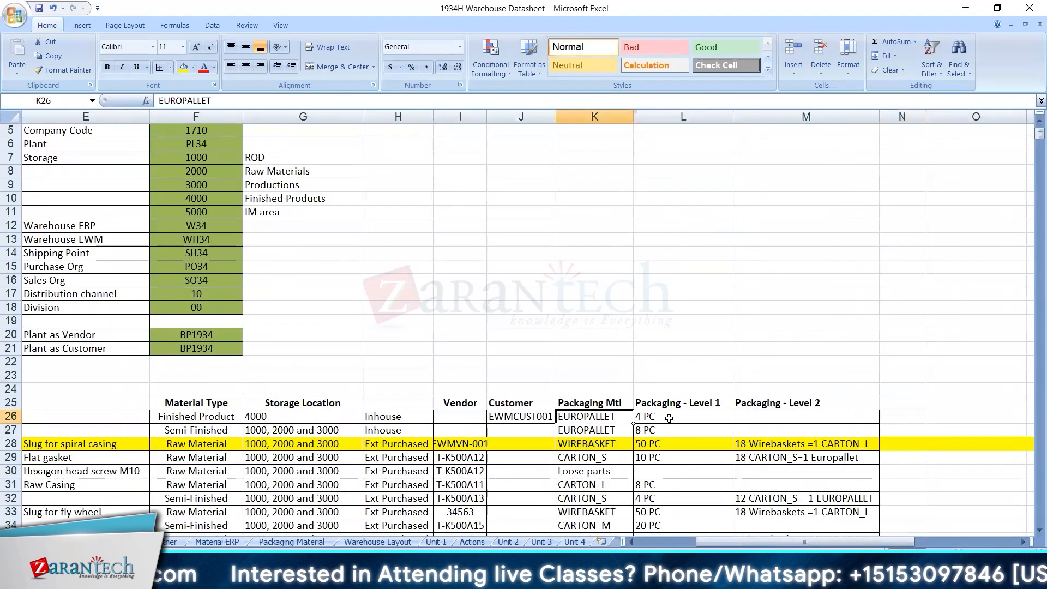
Switch from Excel to the SAP session displaying material EUROPALLET and run /n/scwm/packspec.
key("Right")
key("shift+Left")
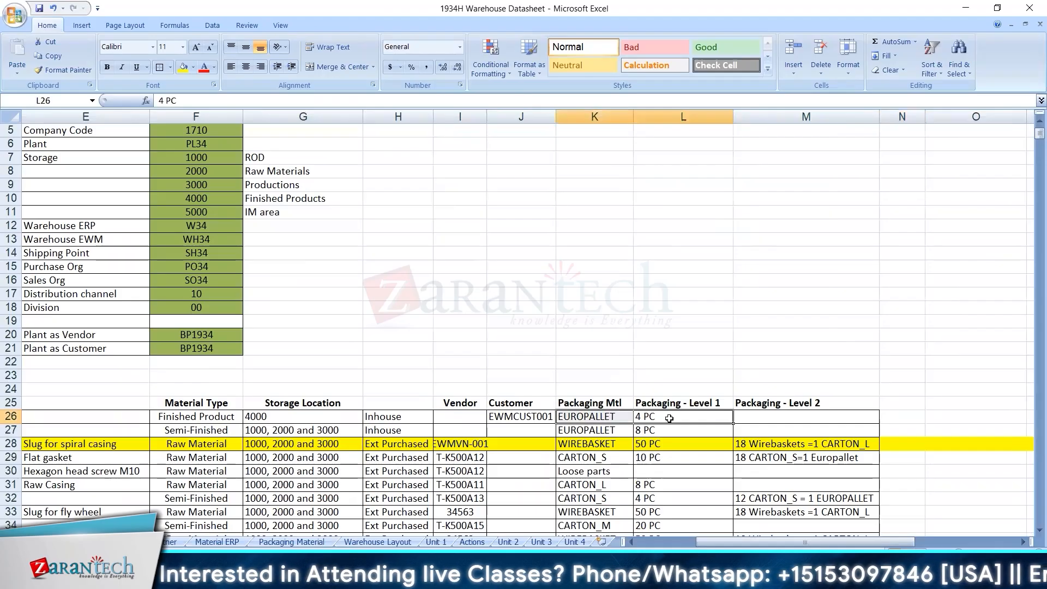
key("alt+Tab")
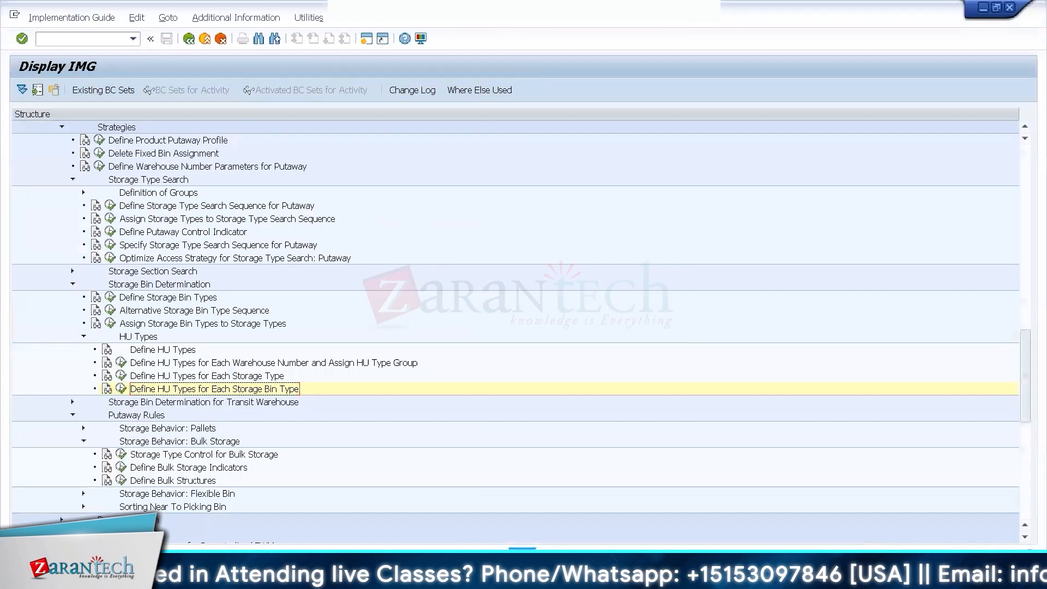
key("alt+Tab")
key("alt+Tab")
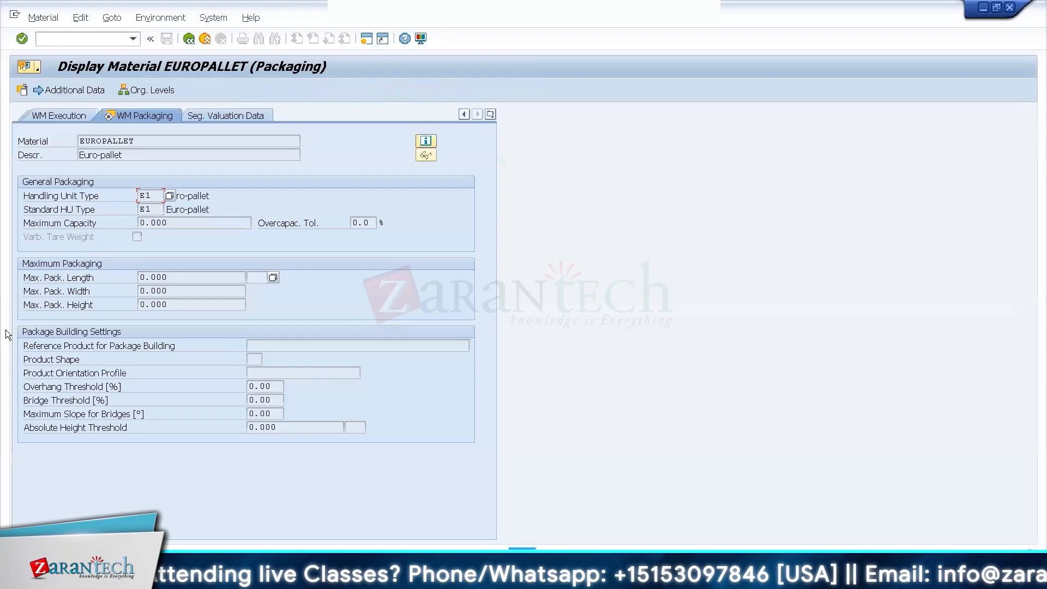
left_click(87, 40)
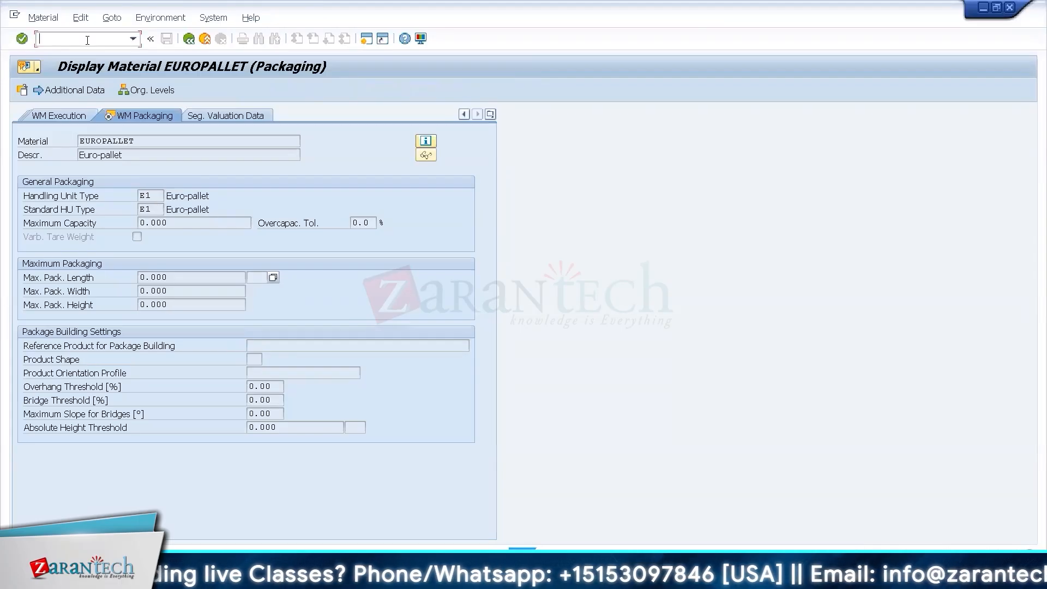
type("/n/s")
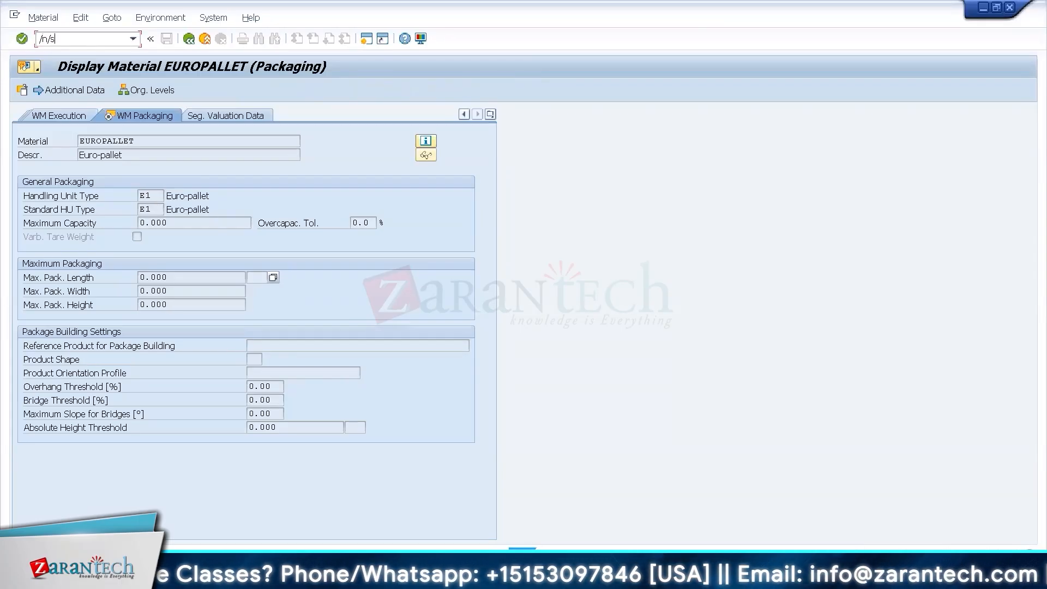
type("cwm/pac")
type("kspec")
key("Return")
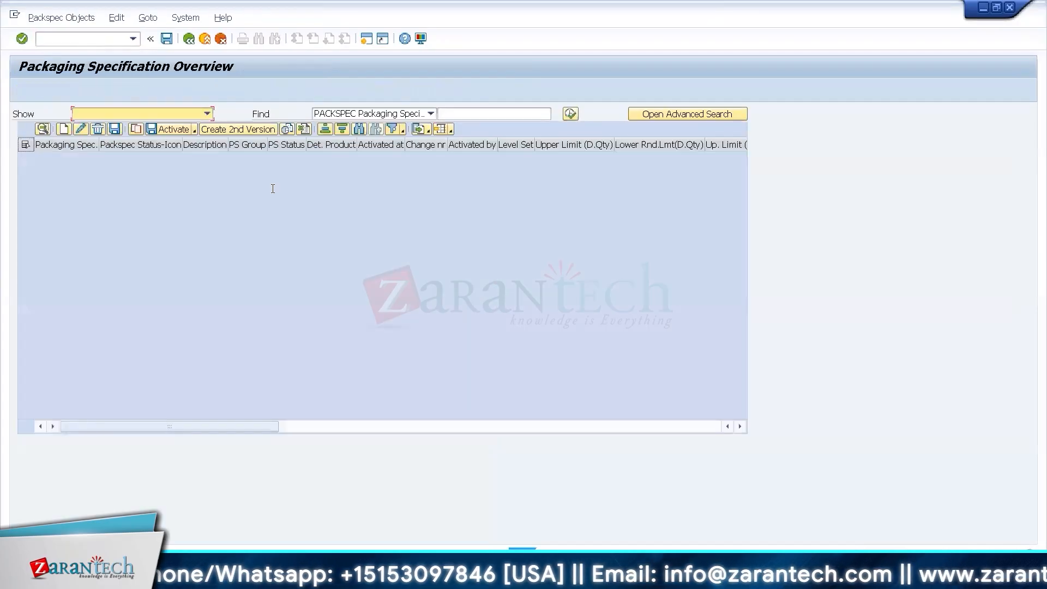
Create a packaging specification with the description Pack Spec for T-F100 and open its details.
left_click(64, 129)
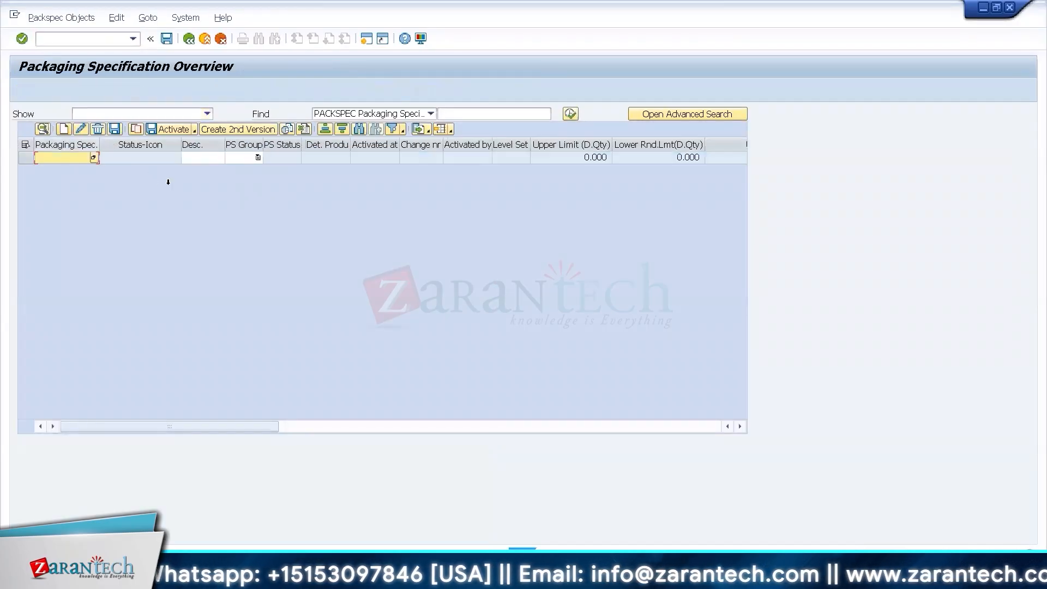
left_click(211, 157)
type("Pack Spec for")
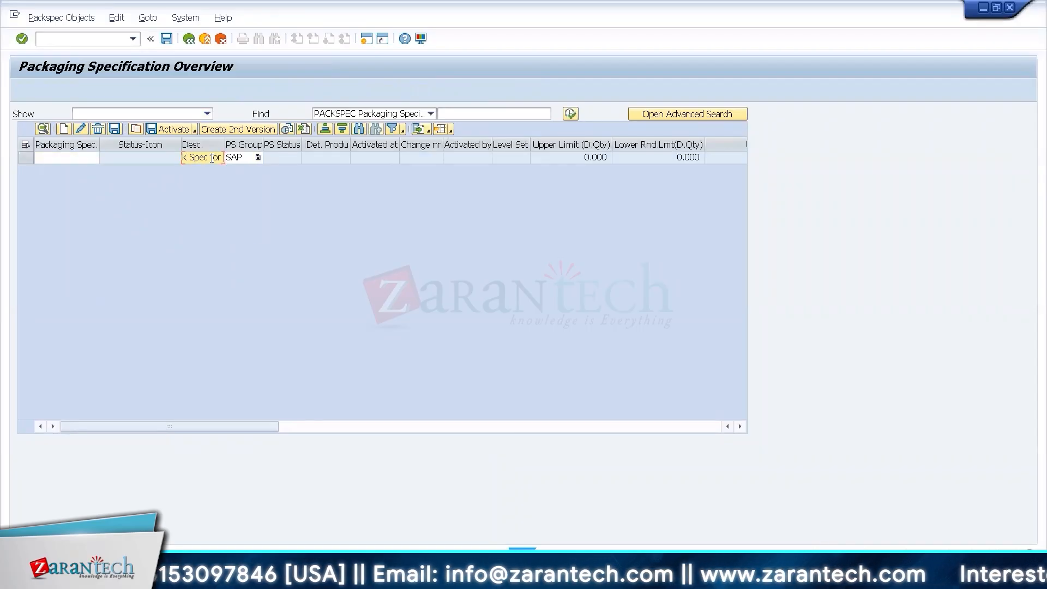
type(" IT-F100")
key("Return")
left_click(25, 158)
left_click(40, 132)
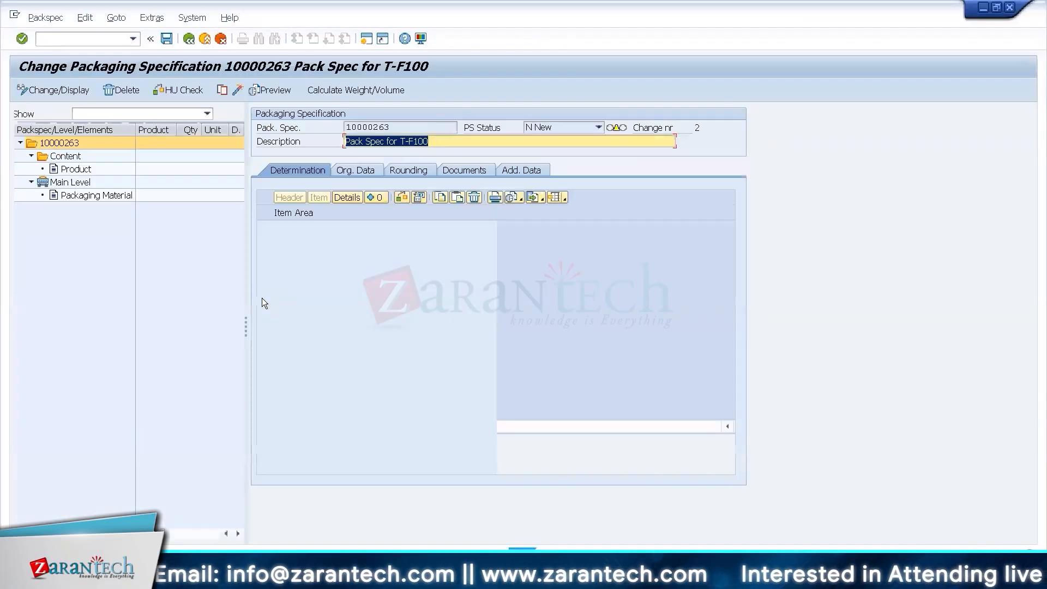
Enter T-F100 as the content product of the packaging specification.
left_click(64, 168)
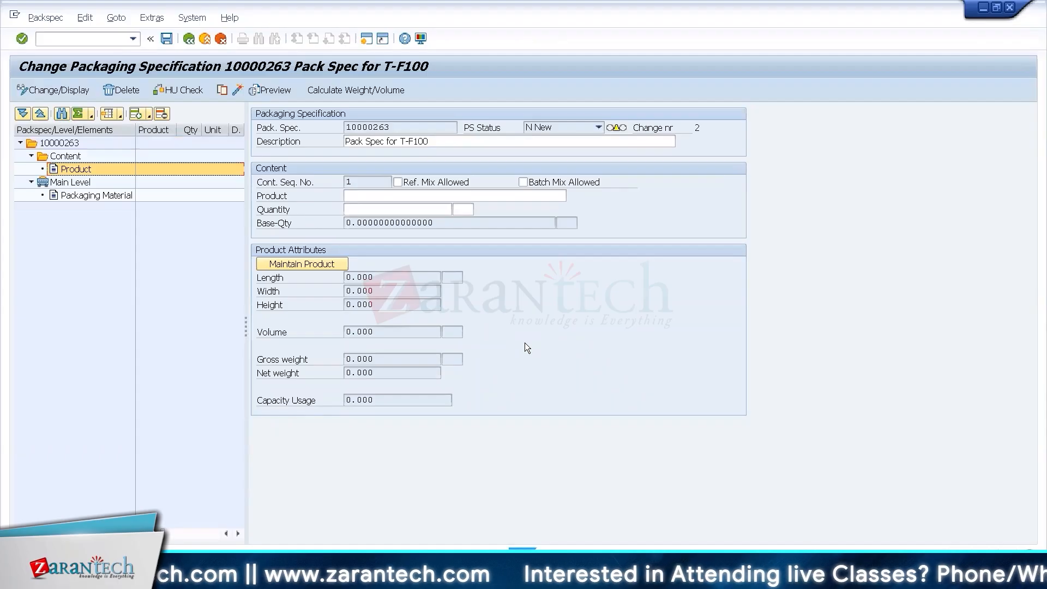
left_click(393, 196)
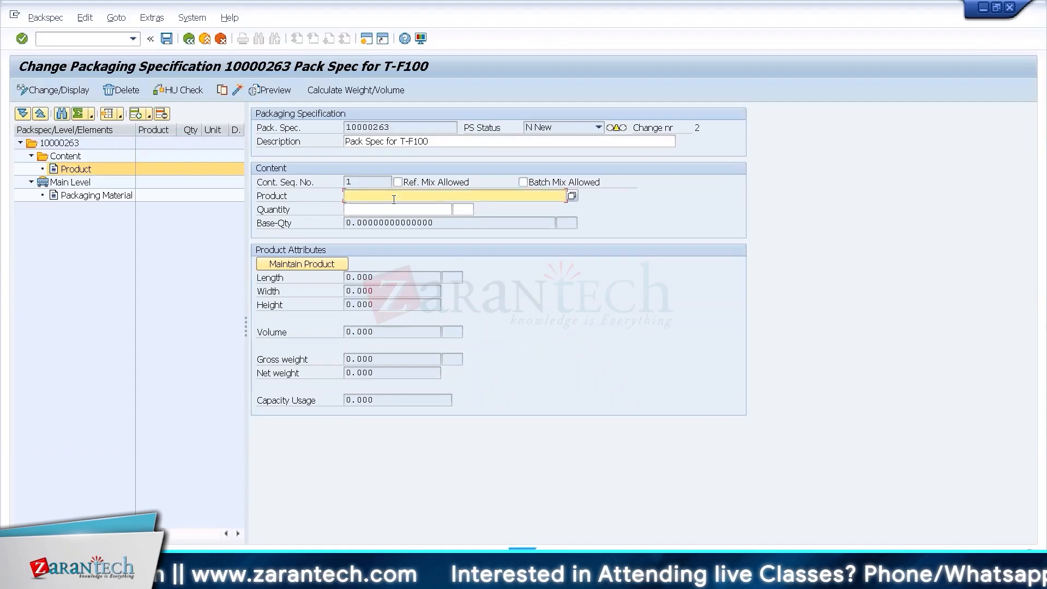
type("T-F100")
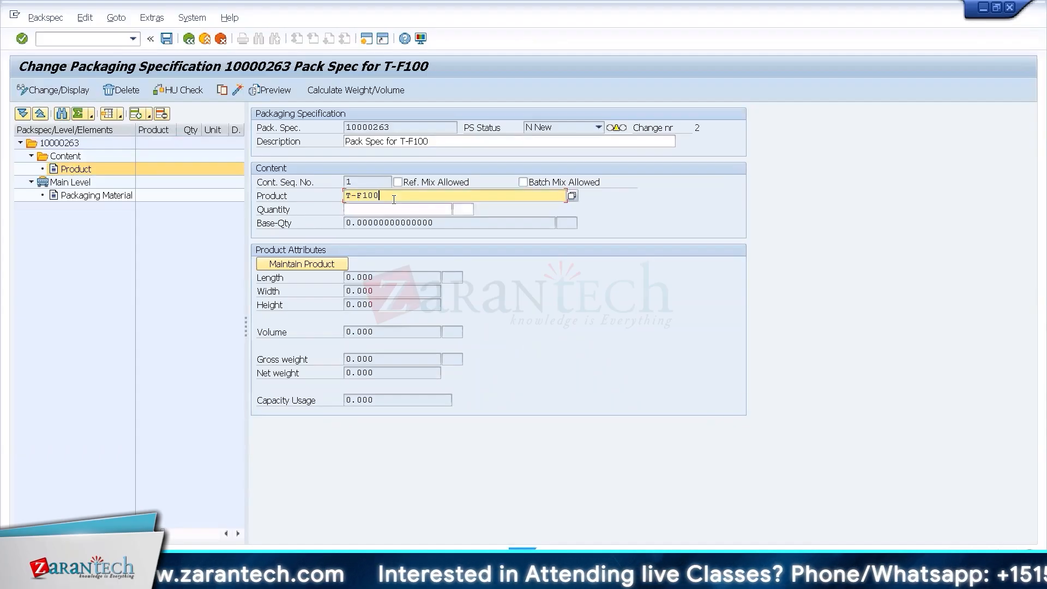
key("Return")
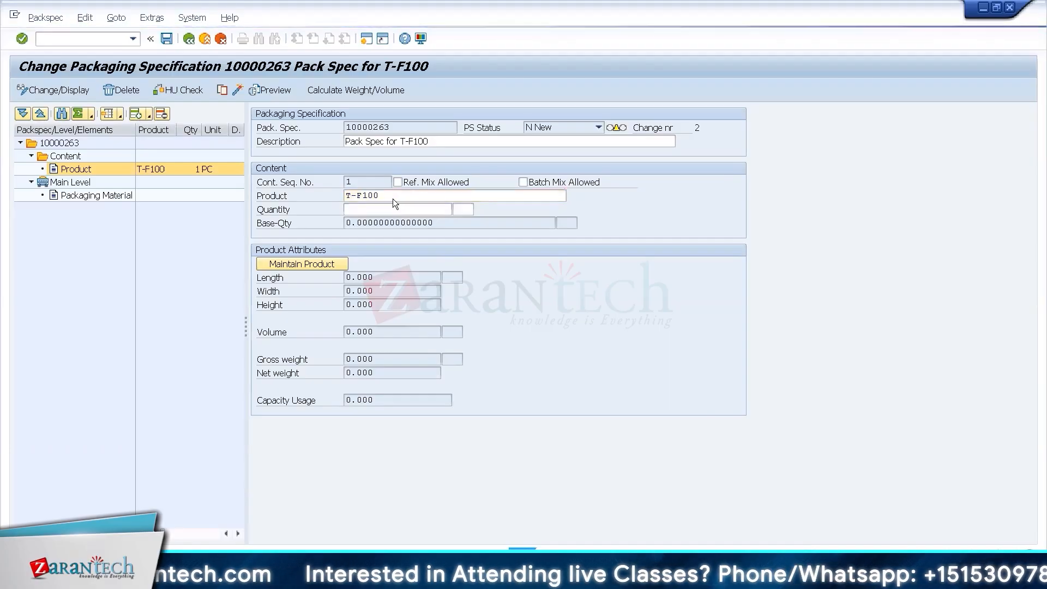
Set the main level's target quantity to 4 and its packaging material to EUROPALLET.
left_click(96, 197)
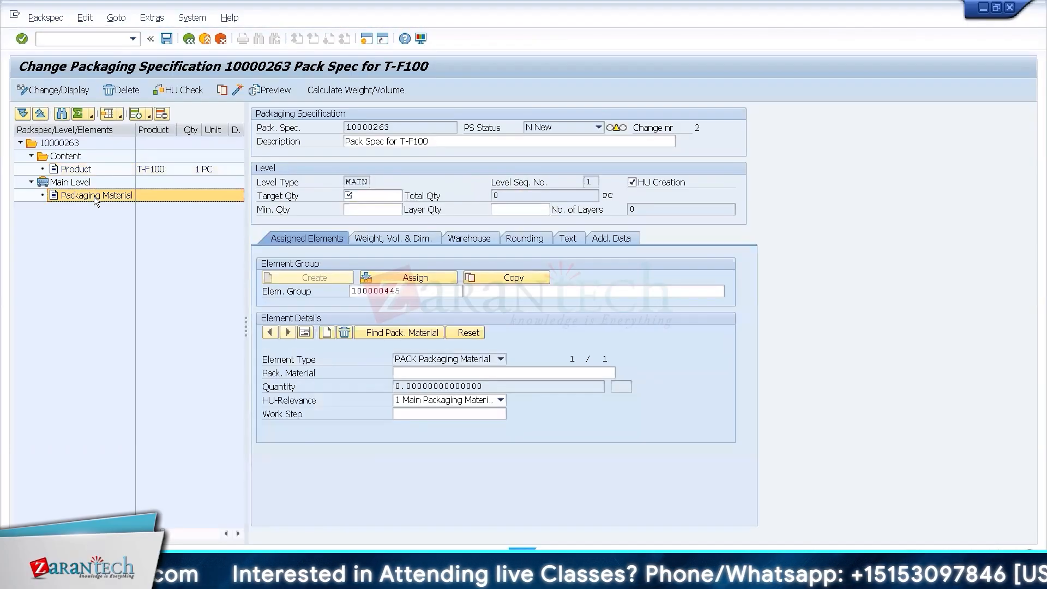
left_click(376, 195)
type("4")
key("Return")
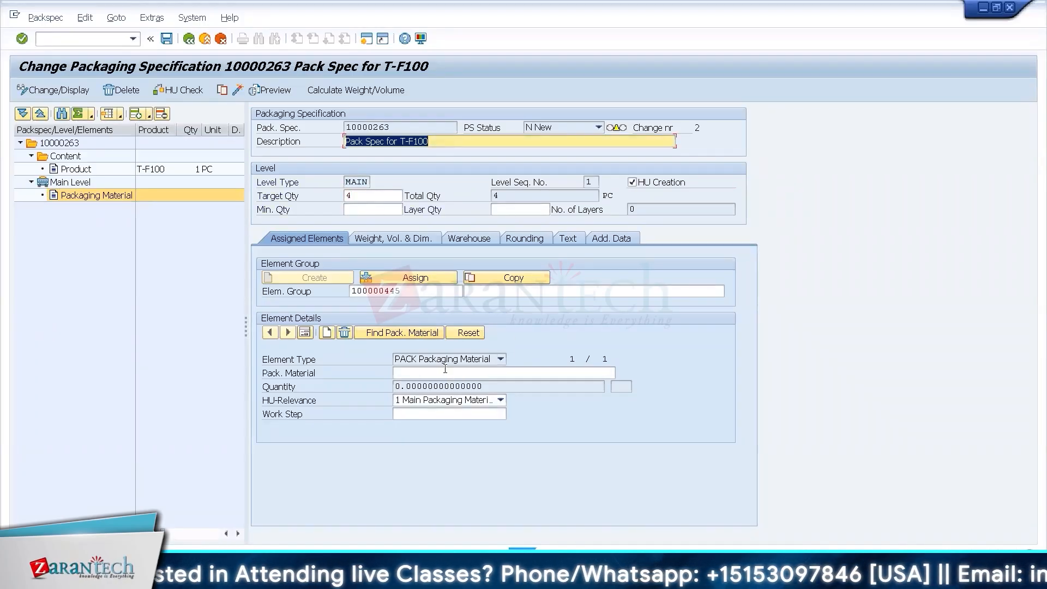
left_click(445, 372)
type("EURO")
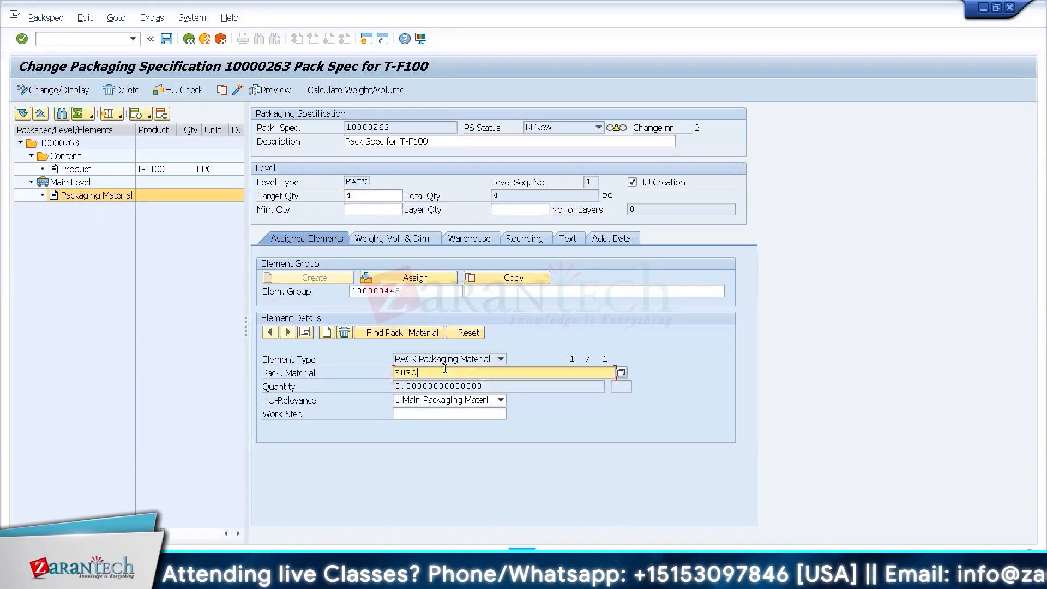
type("PALLET")
key("Return")
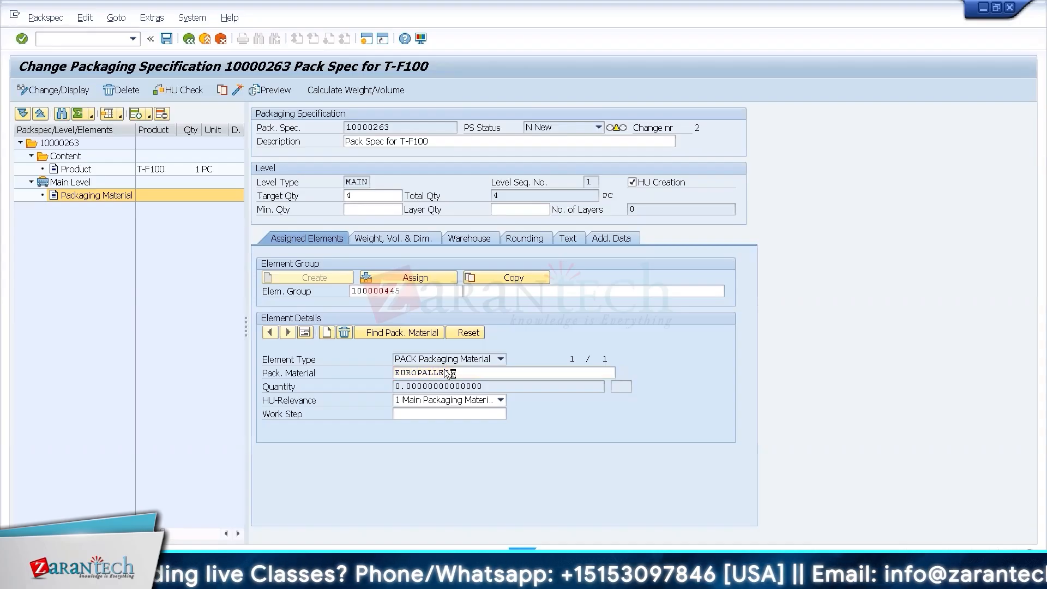
Assign supply chain unit WH34 to the 0IBD determination record of the packaging specification.
double_click(70, 144)
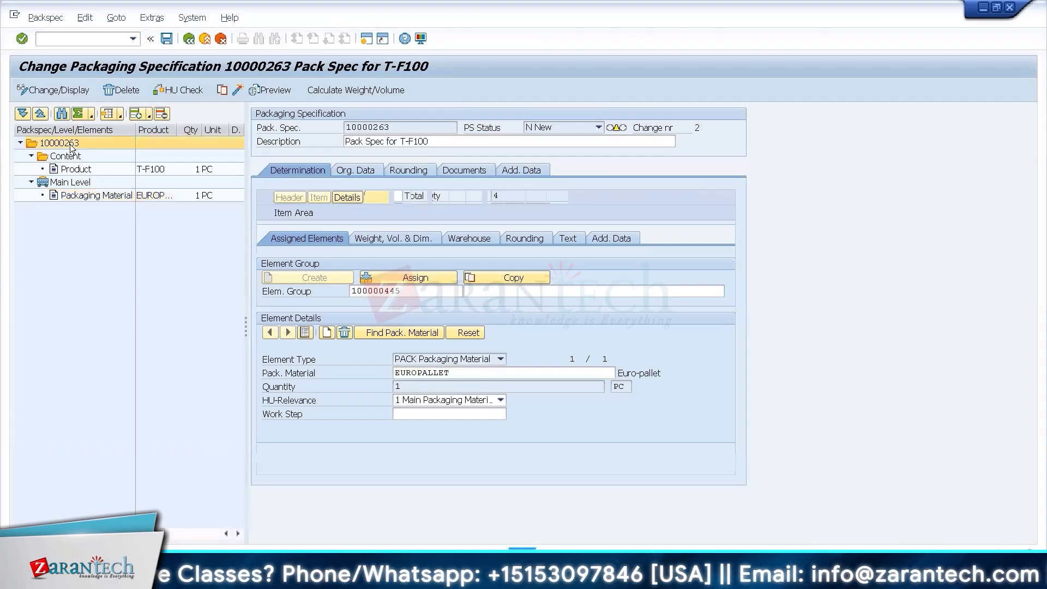
left_click(315, 240)
left_click(321, 241)
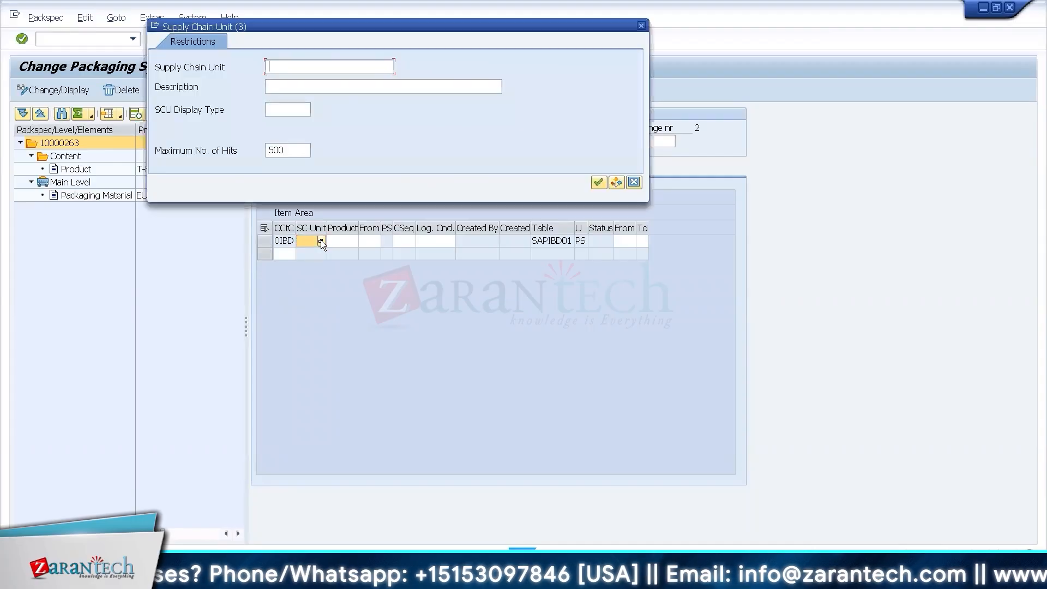
key("Return")
left_click(647, 373)
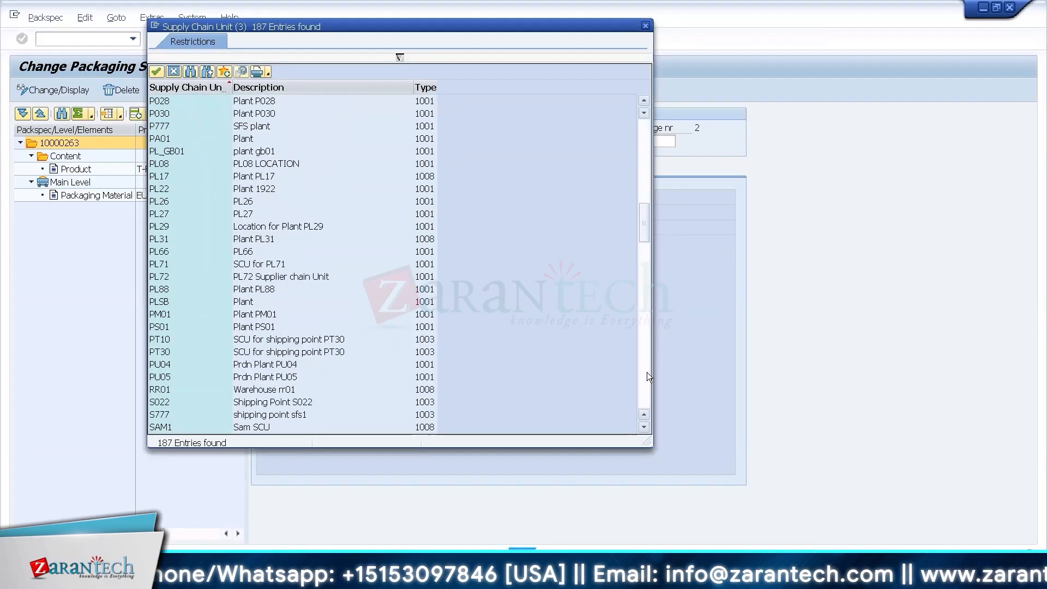
left_click(646, 373)
left_click(647, 373)
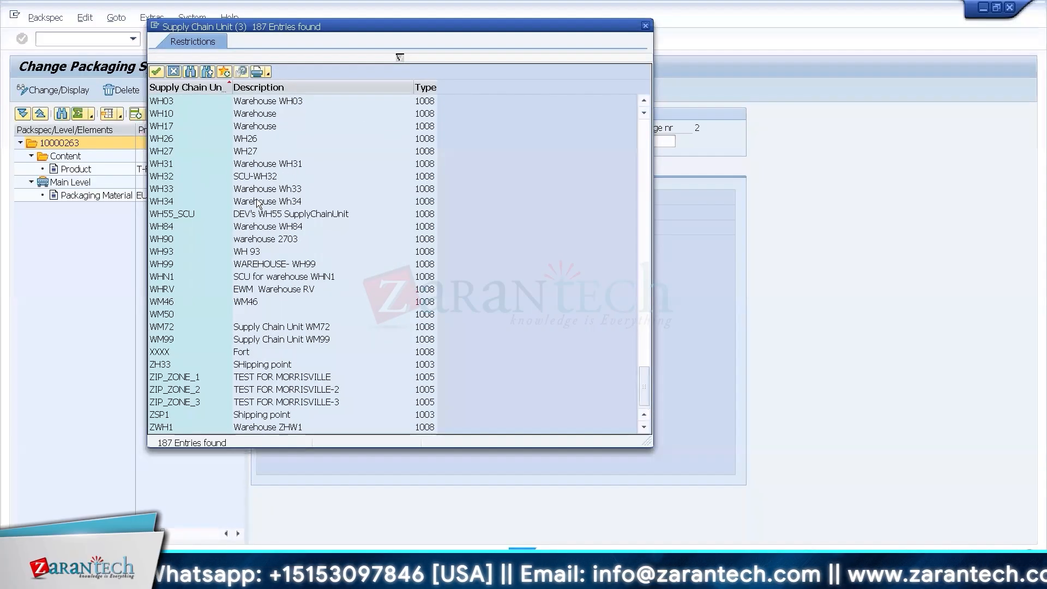
double_click(347, 245)
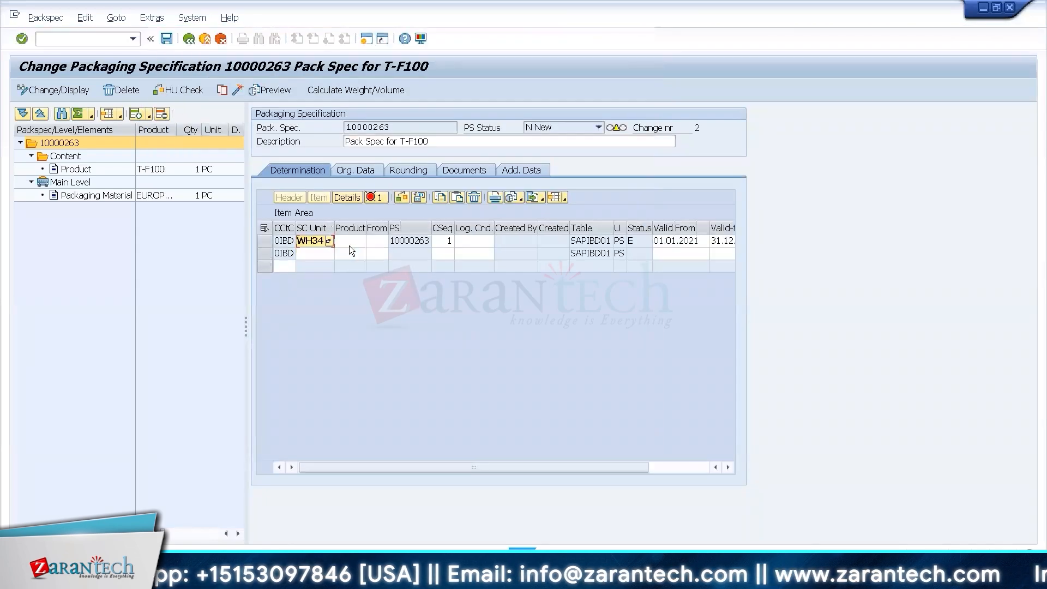
Enter product T-F100 in the WH34 determination record and activate the packaging specification.
left_click(349, 245)
type("T-F100")
key("Return")
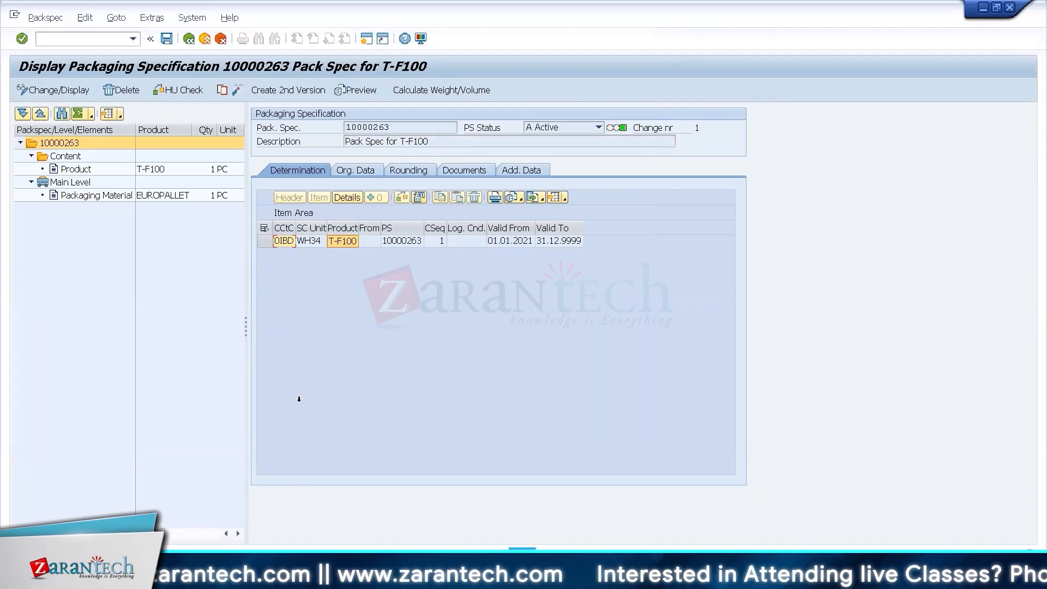
Review the determination record, packaging material and target quantity of the T-F100 packaging specification.
left_click(158, 572)
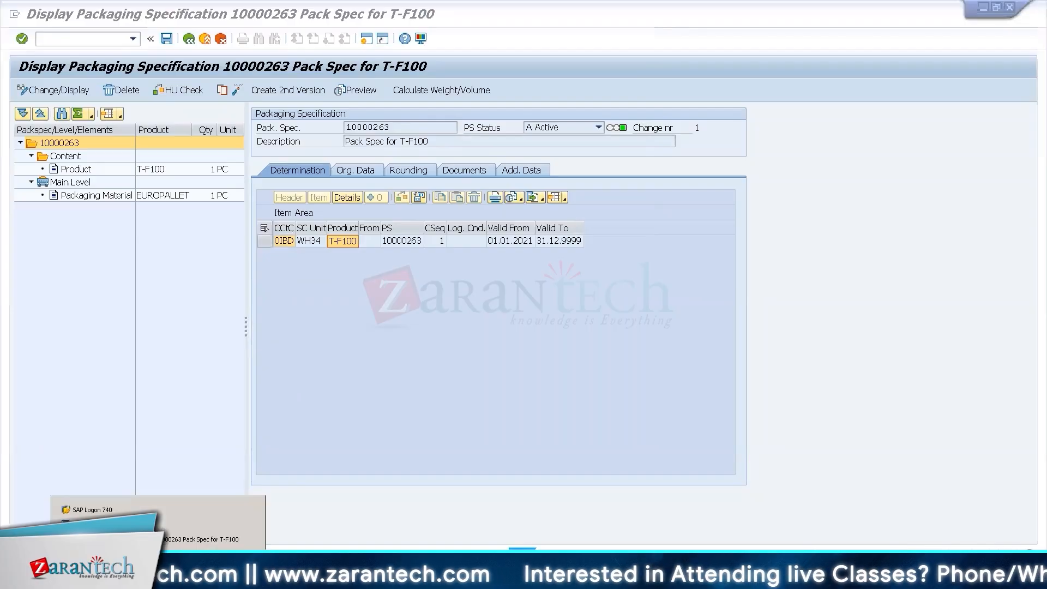
left_click(375, 302)
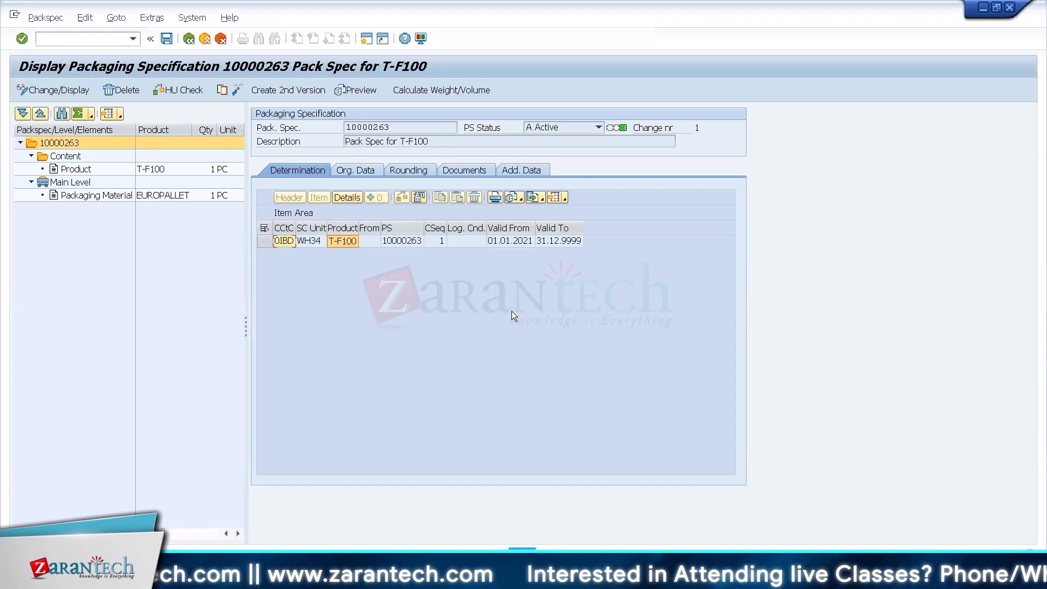
left_click(371, 241)
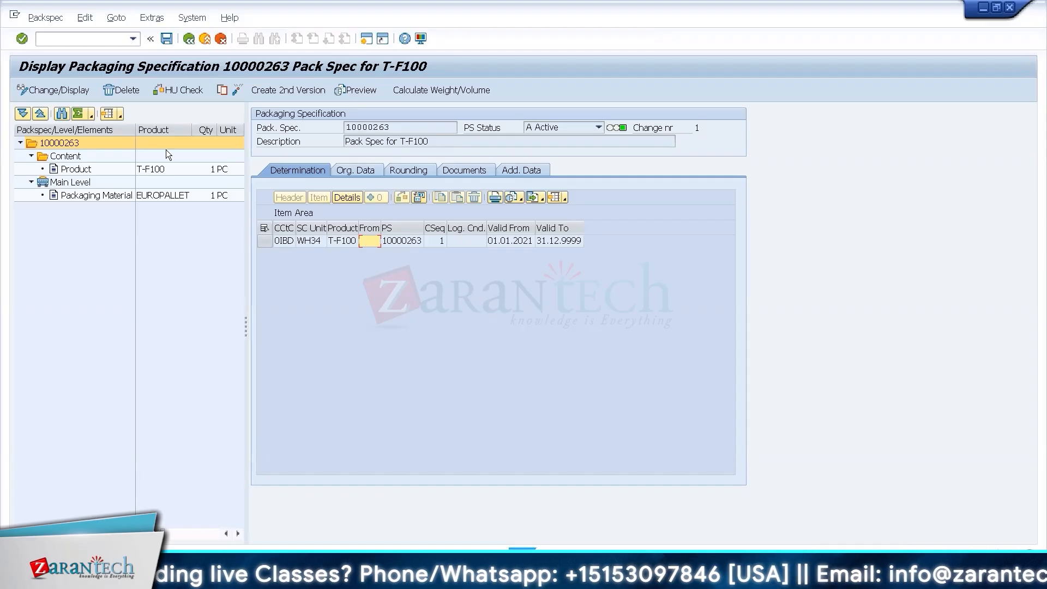
left_click(98, 197)
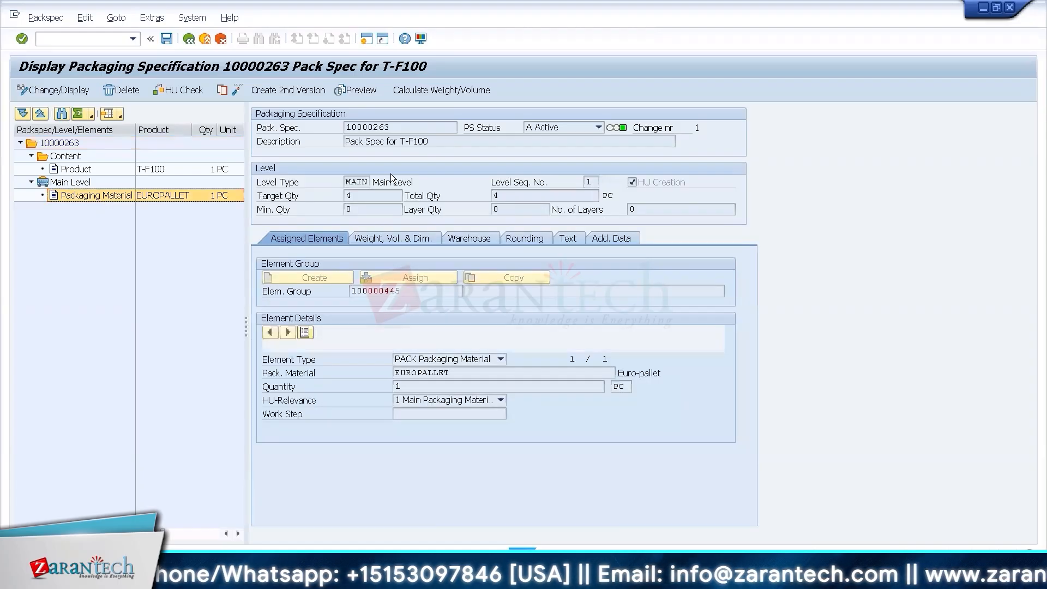
left_click(369, 194)
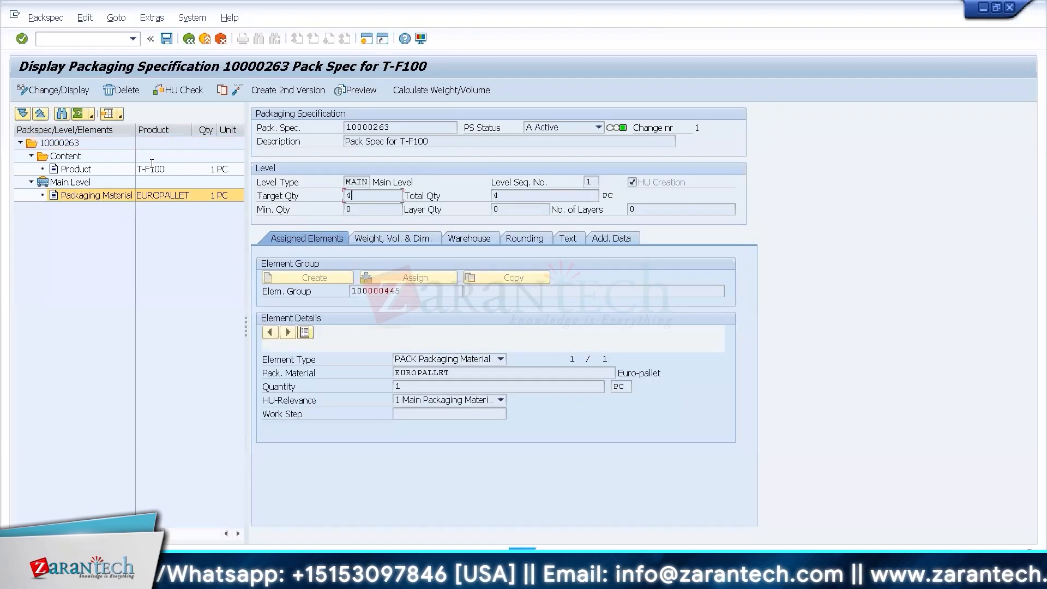
left_click(81, 142)
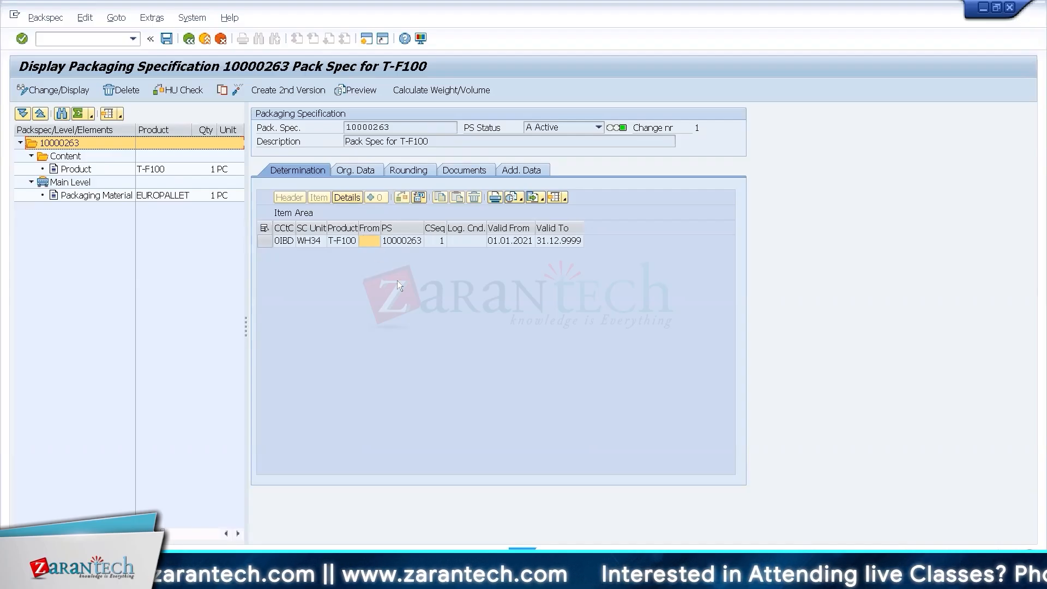
key("ctrl+alt+Break")
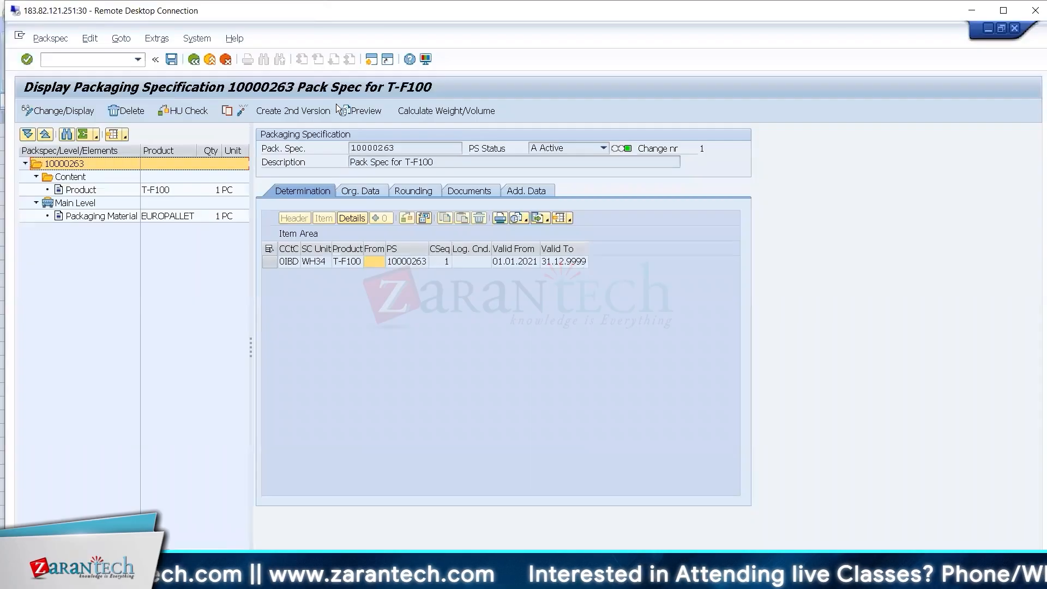
key("ctrl+alt+Break")
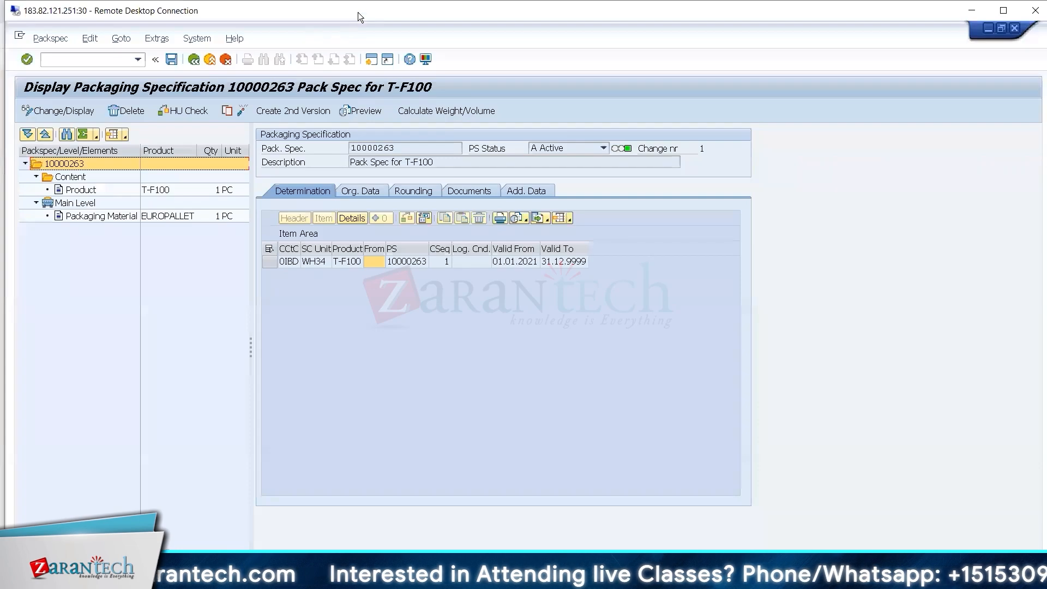
double_click(357, 12)
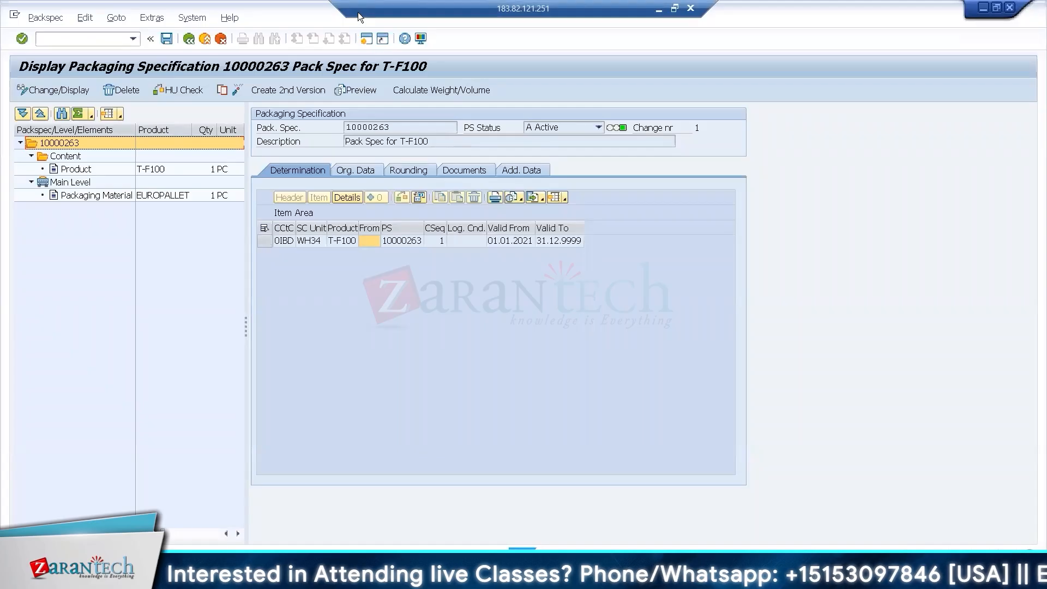
left_click_drag(430, 143, 405, 141)
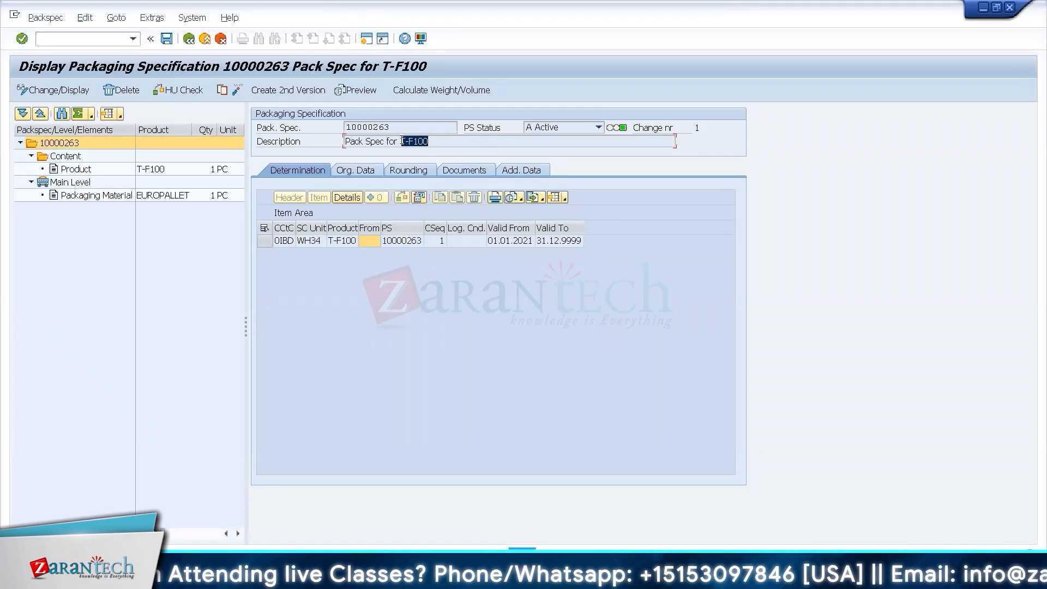
left_click(402, 141)
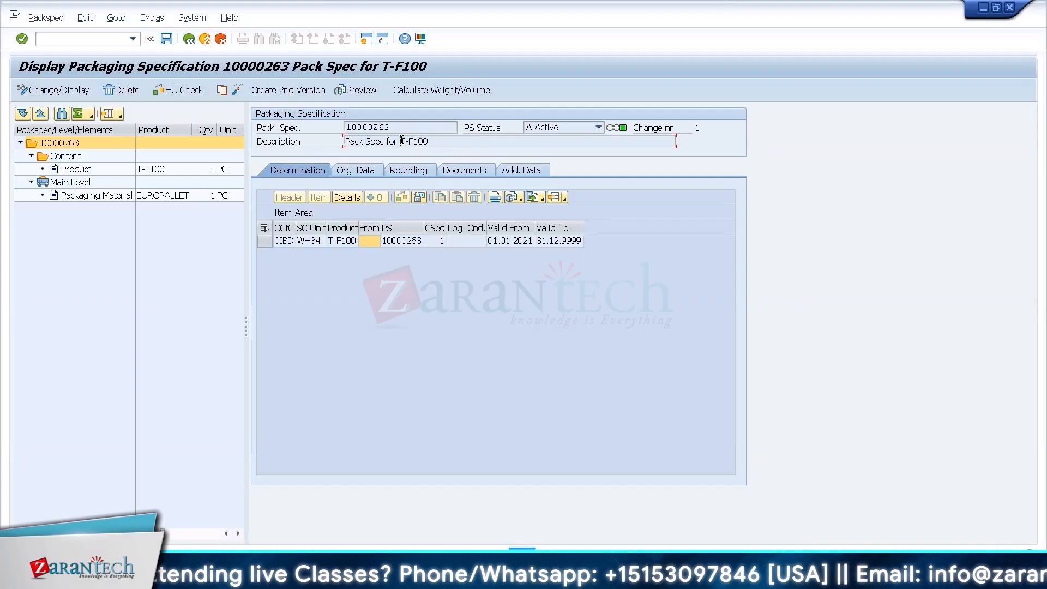
In a new session, set up the goods movement as Goods Receipt, Other, with movement type 561.
left_click(364, 39)
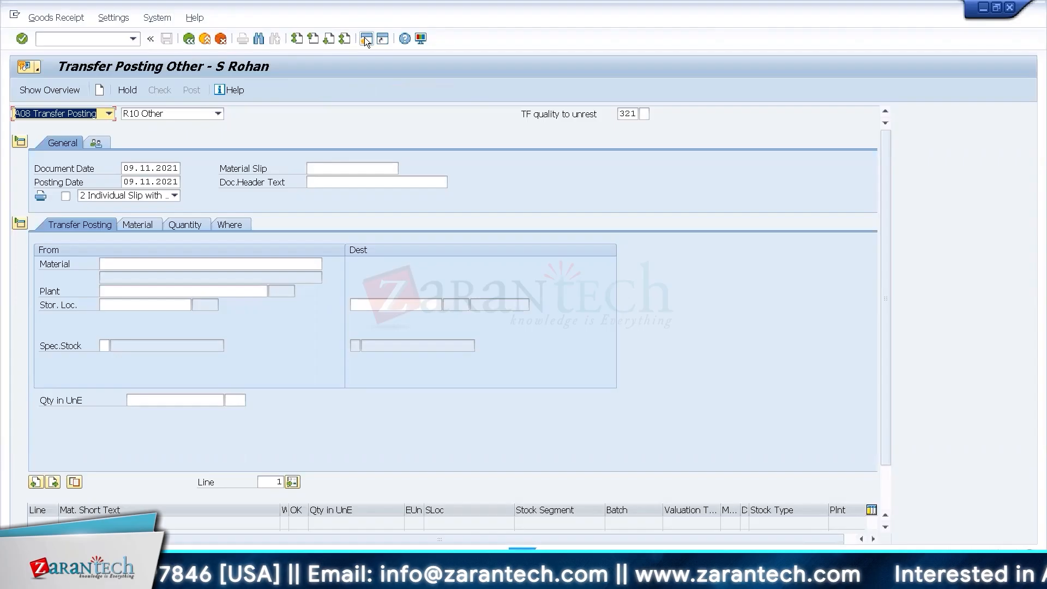
left_click(110, 114)
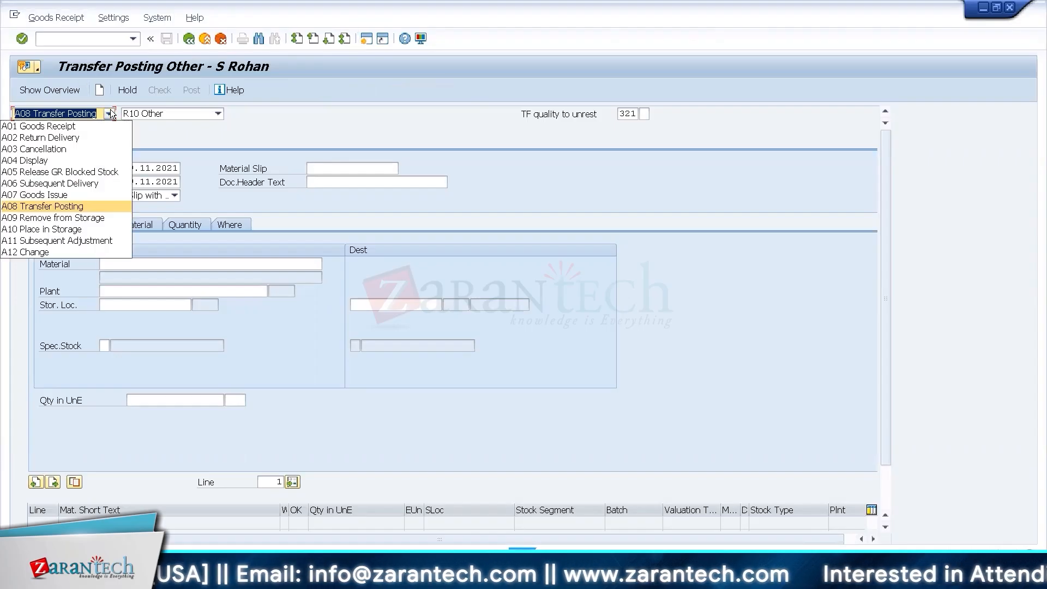
left_click(33, 121)
left_click(218, 113)
left_click(167, 217)
left_click(632, 116)
key("BackSpace")
key("BackSpace")
key("BackSpace")
type("561")
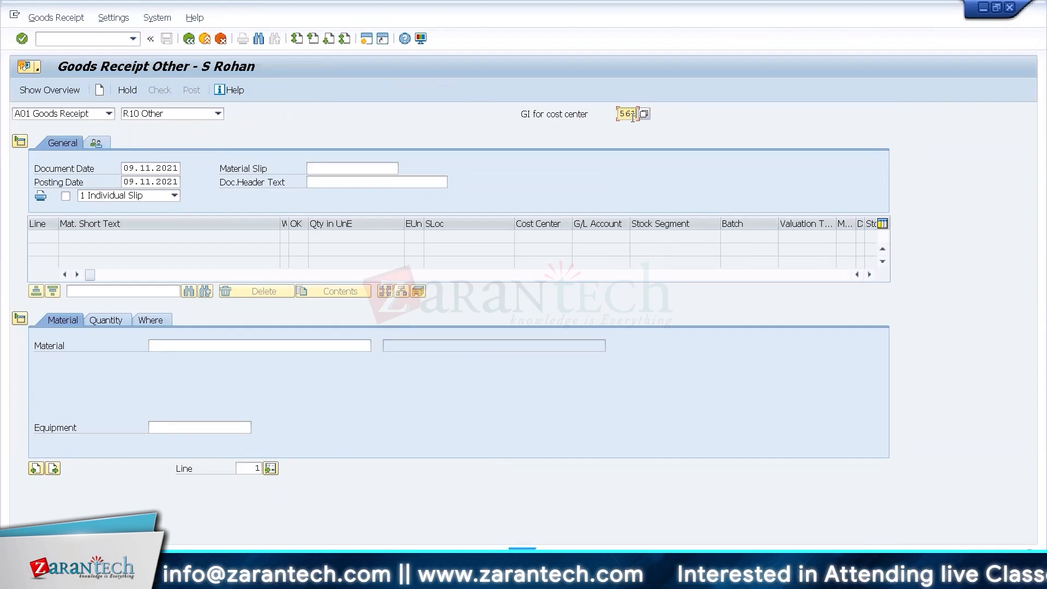
key("Return")
Enter material T-F100 as the receipt item with a quantity of 200.
left_click(198, 345)
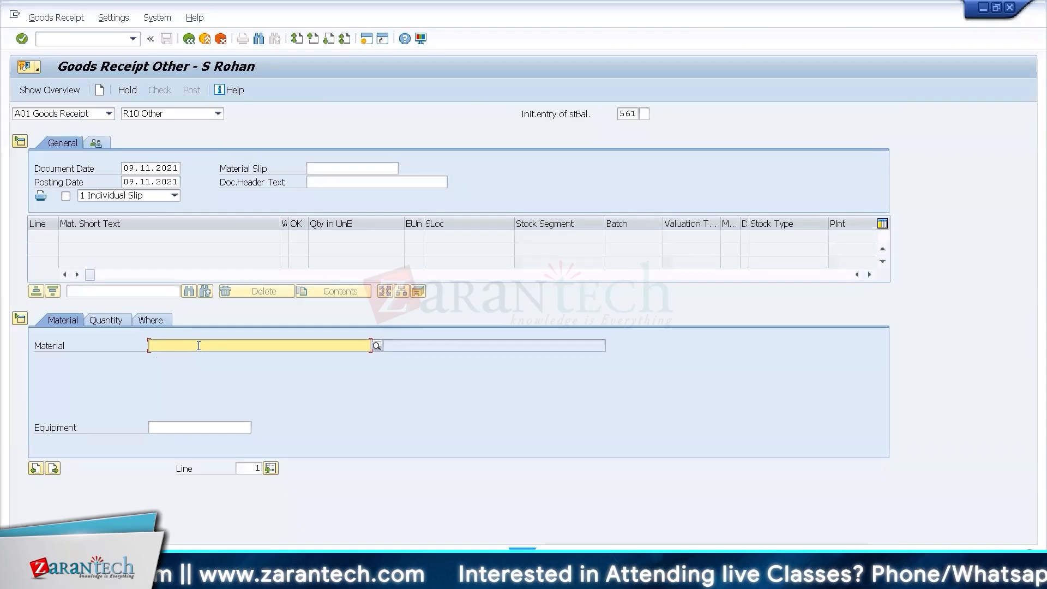
type("T-F100")
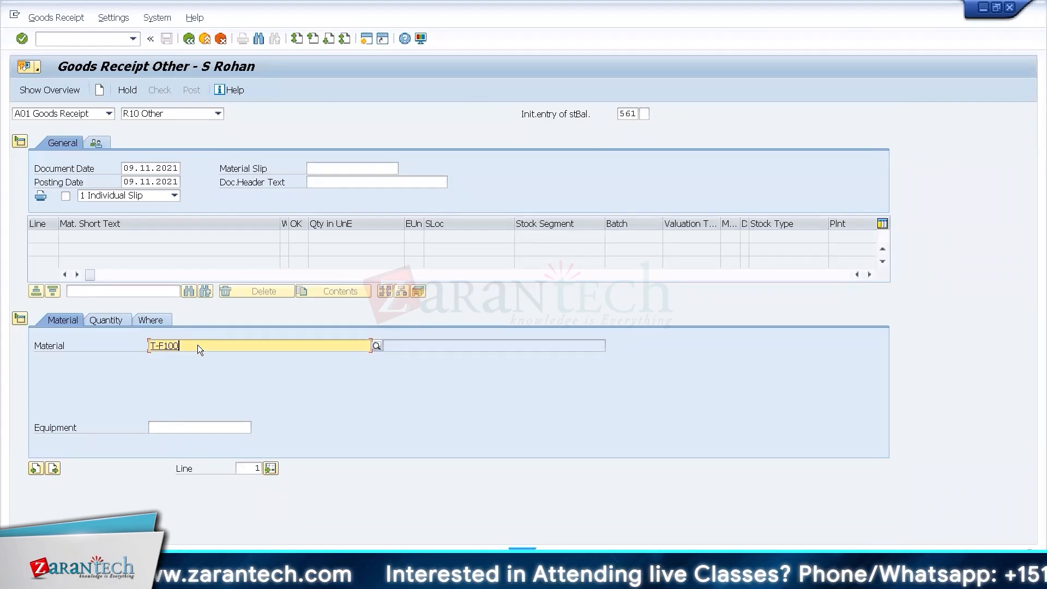
key("Return")
left_click(109, 320)
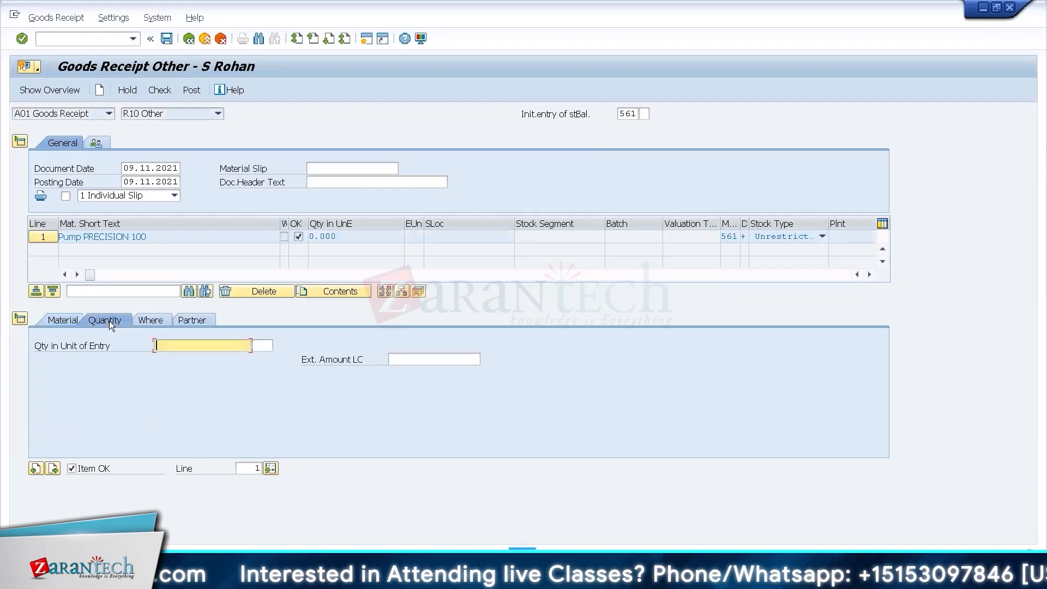
type("100")
key("BackSpace")
key("BackSpace")
key("BackSpace")
type("200")
key("Return")
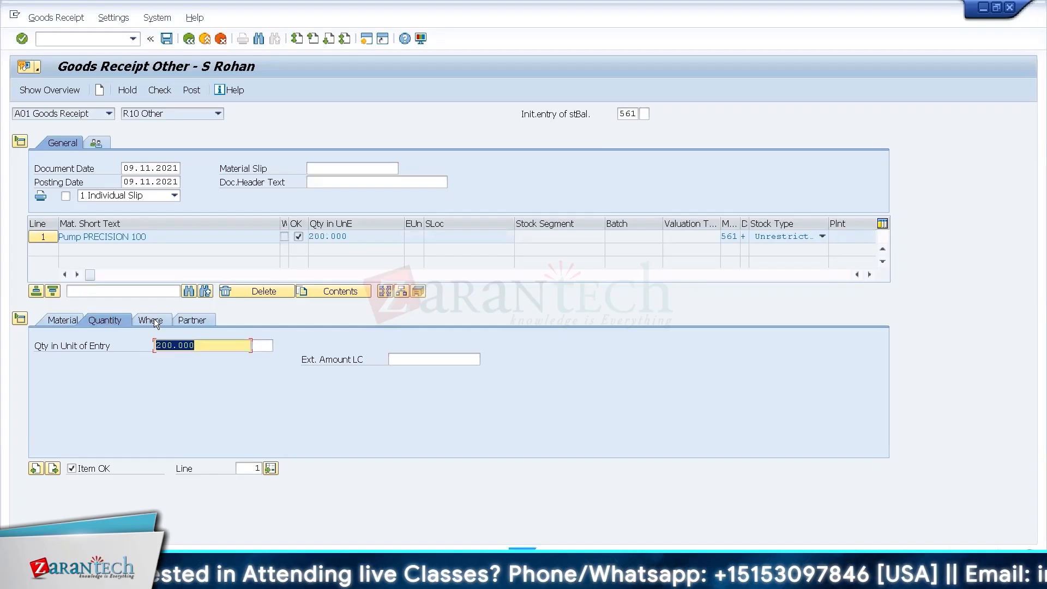
Assign plant PL34 and storage location 4000 to the T-F100 item and post the goods receipt.
left_click(154, 320)
left_click(183, 369)
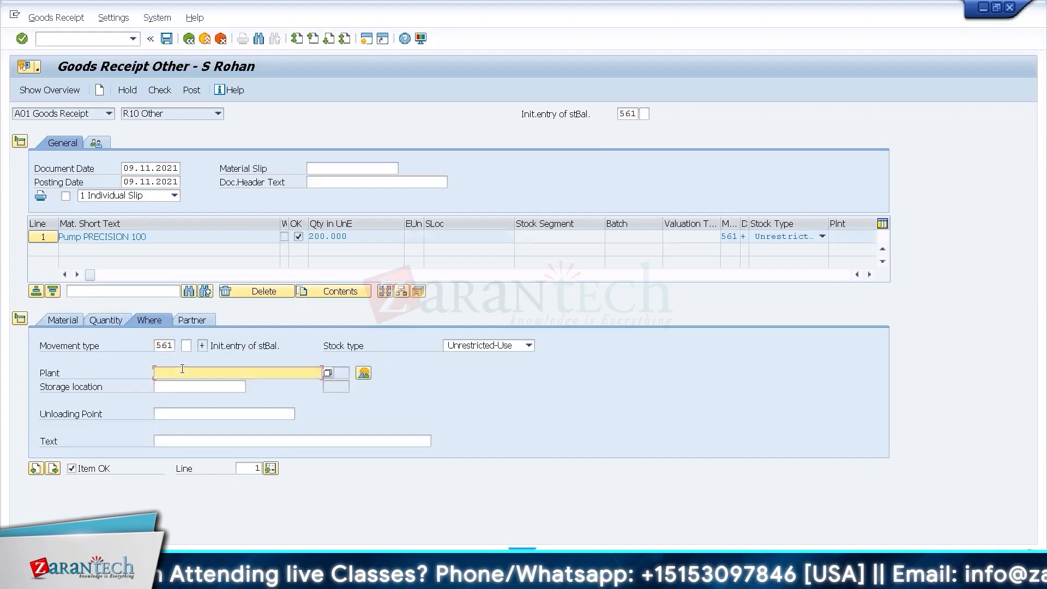
type("Pl")
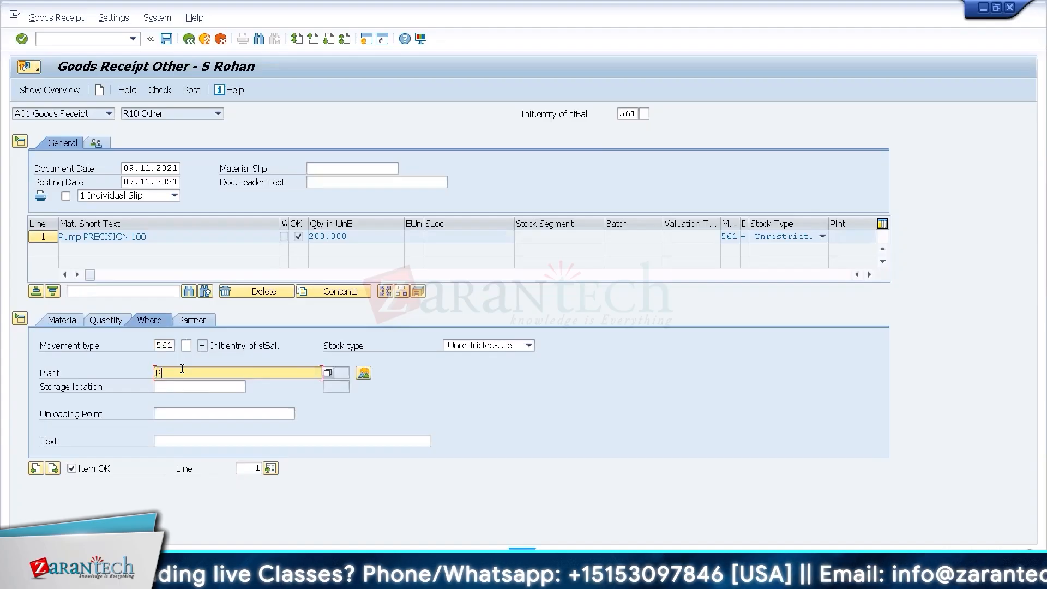
type("34")
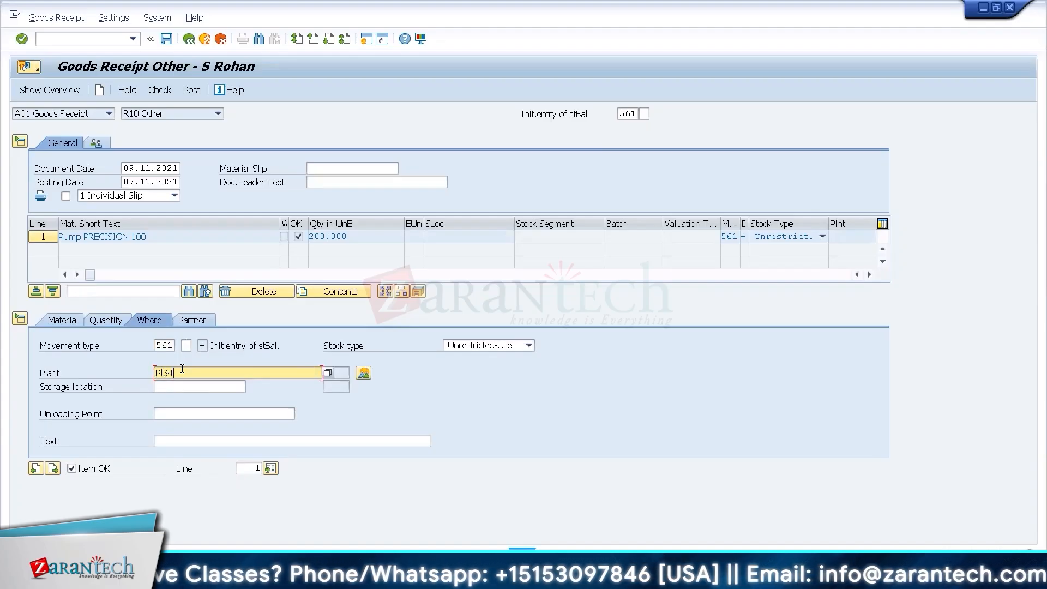
key("Tab")
type("4000")
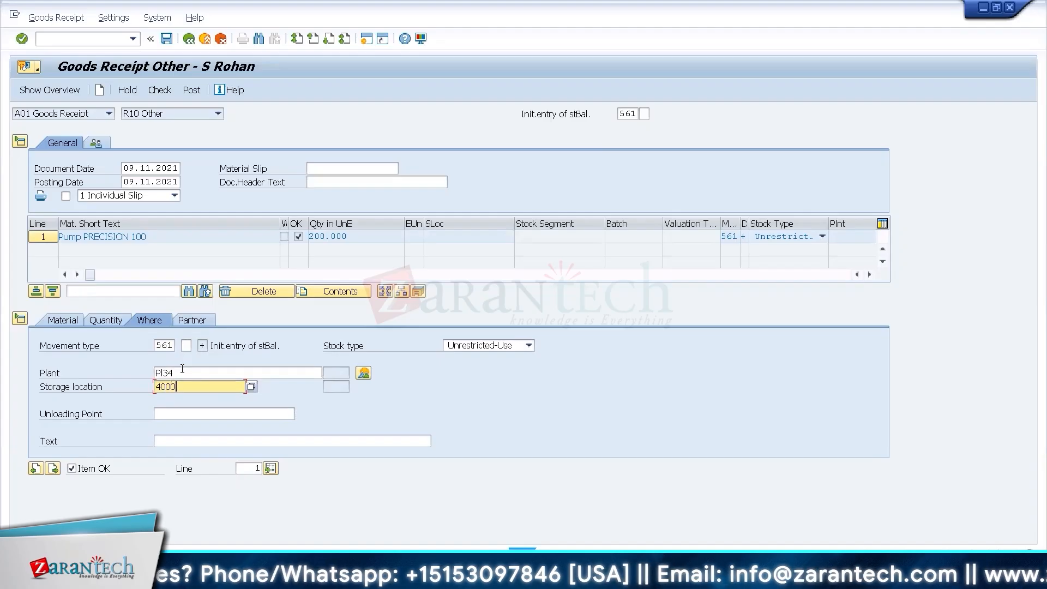
key("Return")
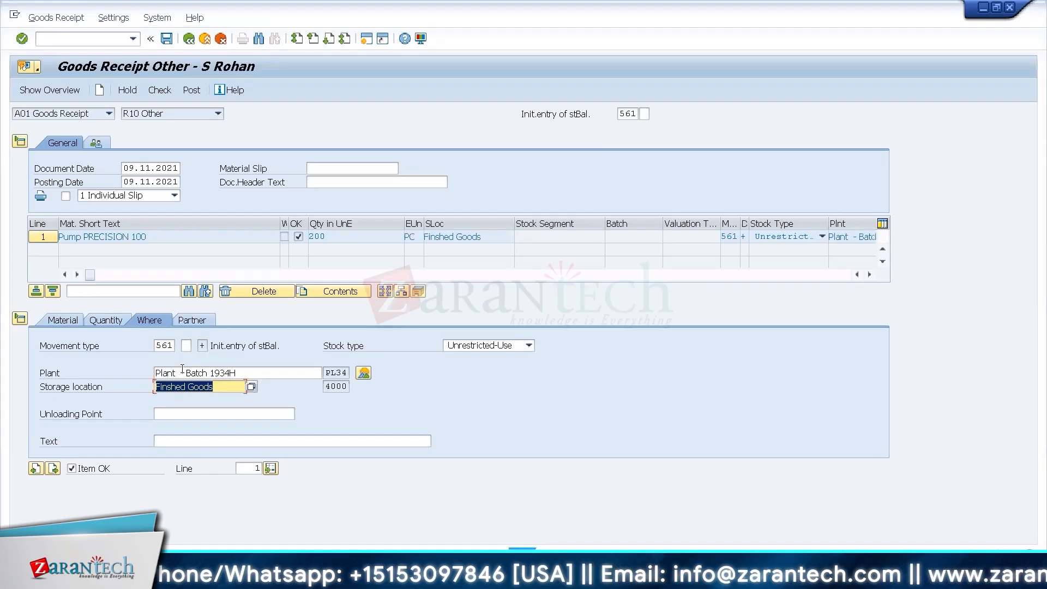
key("ctrl+s")
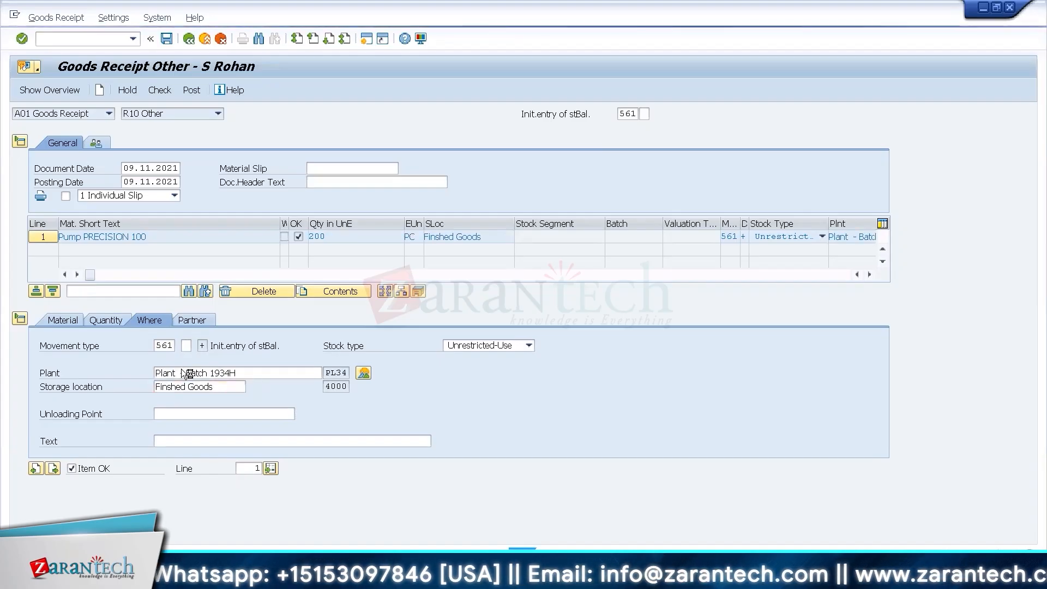
Display the inbound delivery for the posted T-F100 receipt with transaction VL33N.
double_click(96, 560)
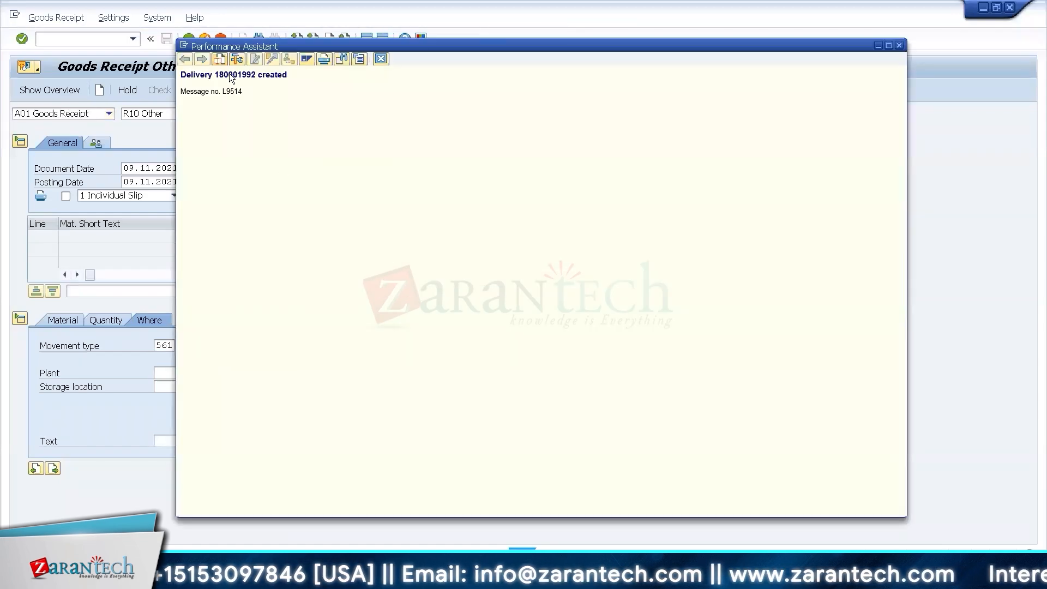
double_click(231, 75)
left_click(381, 59)
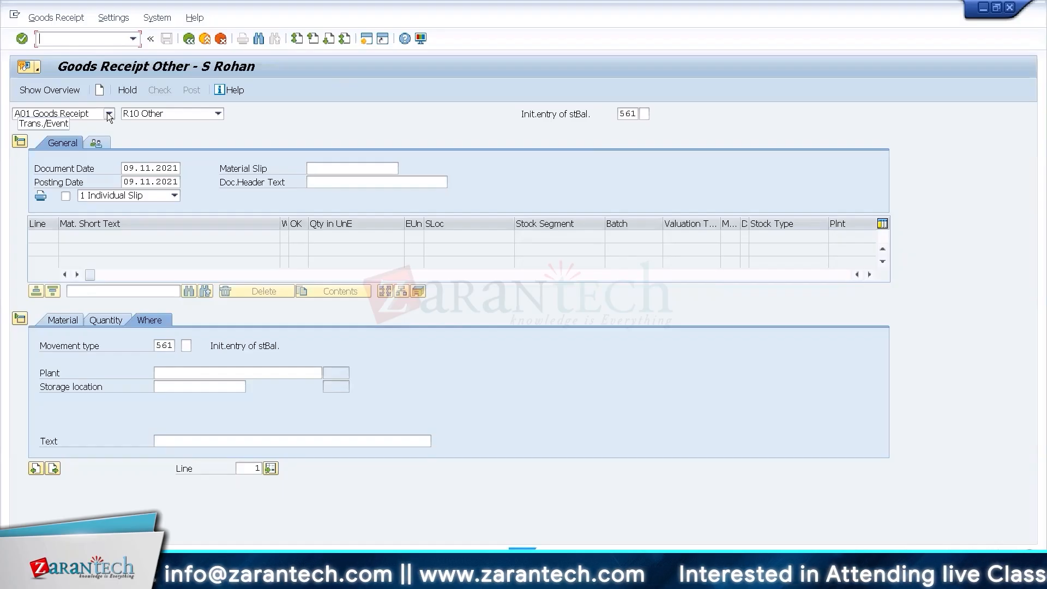
type("/n")
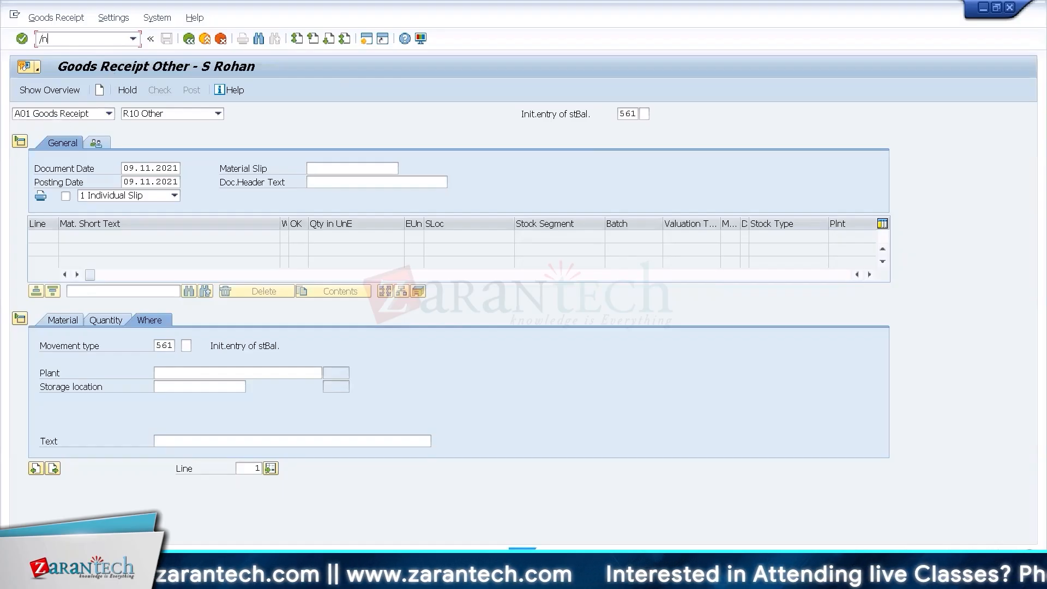
type("vl33n")
key("Return")
key("Return")
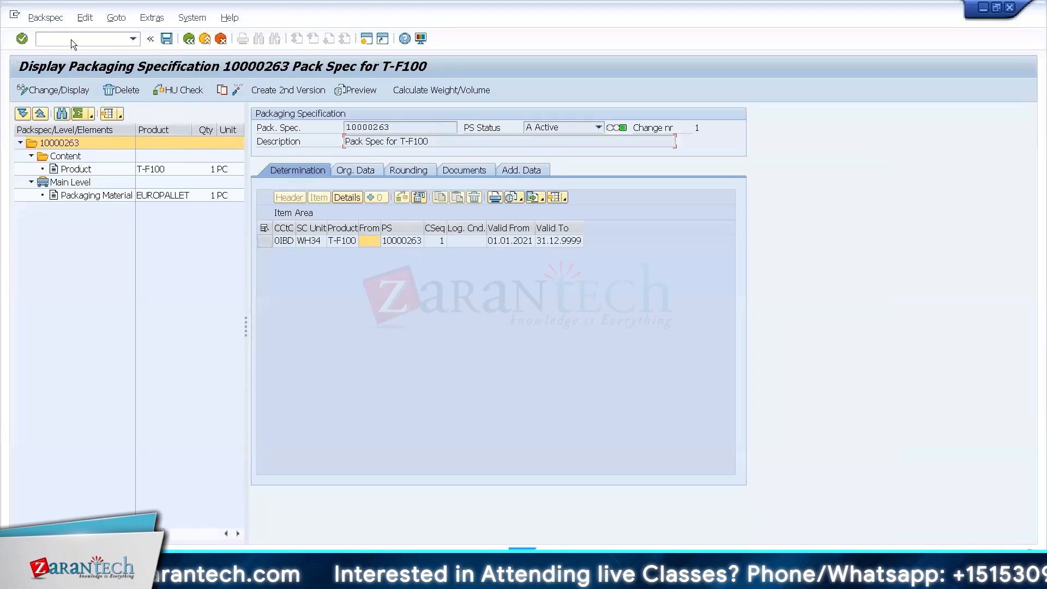
Run transaction /SCWM/PRDI in the packaging specification session and find inbound delivery 180001992.
left_click(71, 39)
type("/n/scwm/prdi")
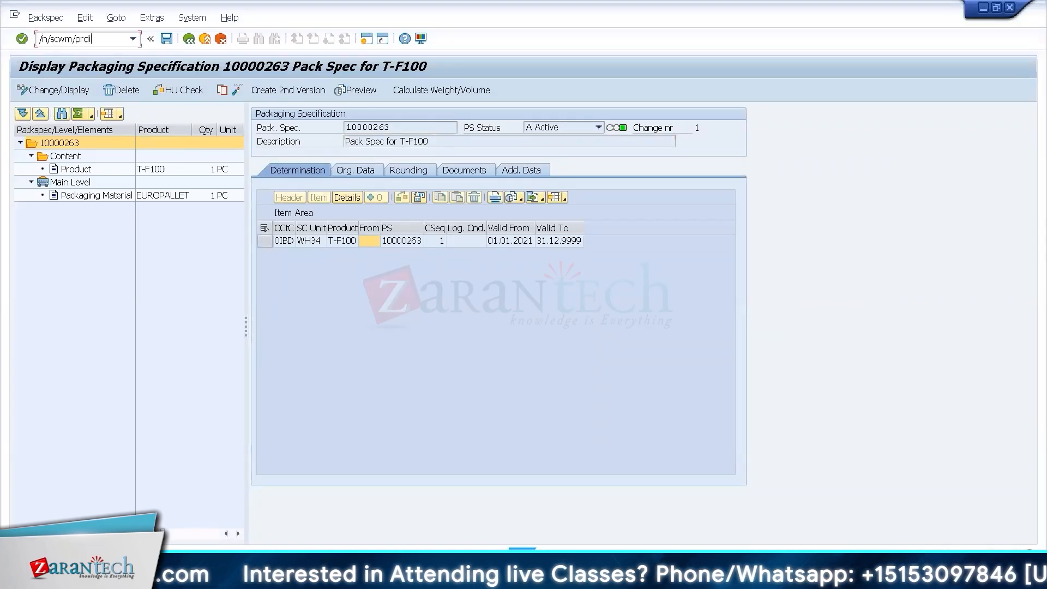
key("Return")
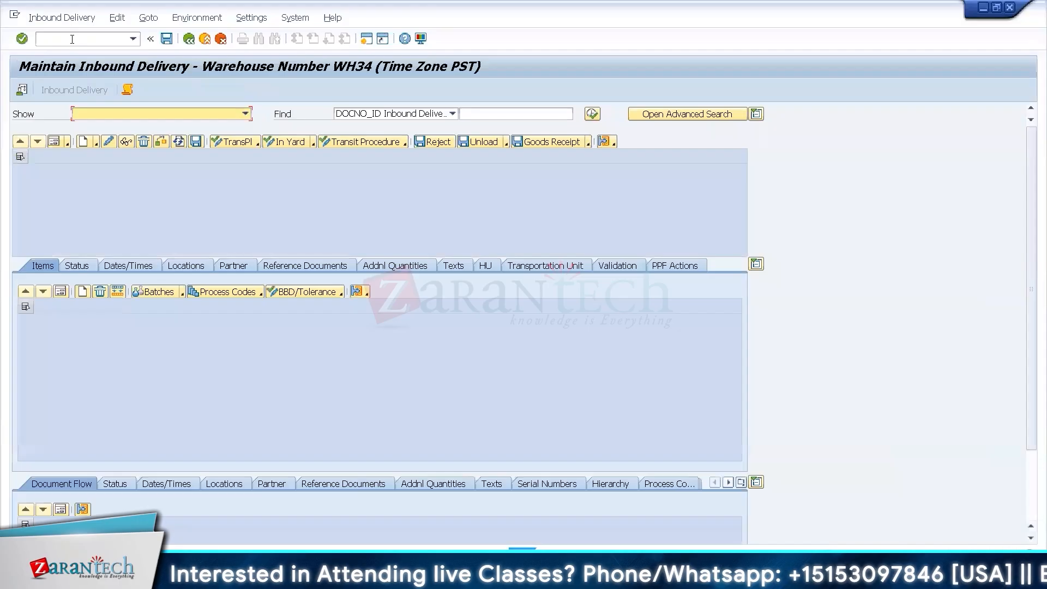
left_click(512, 113)
type("180001992")
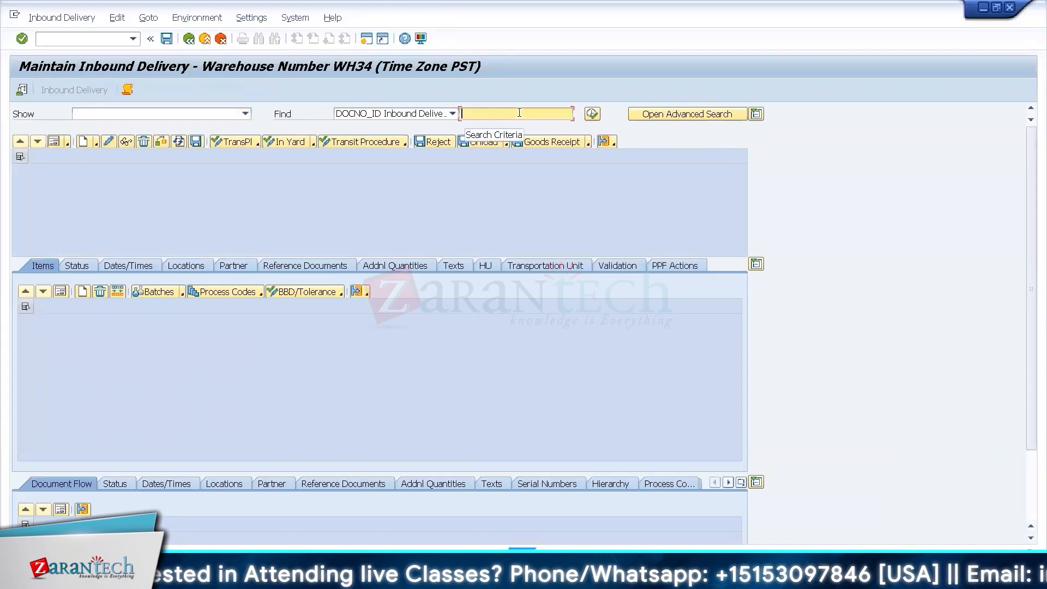
left_click(588, 118)
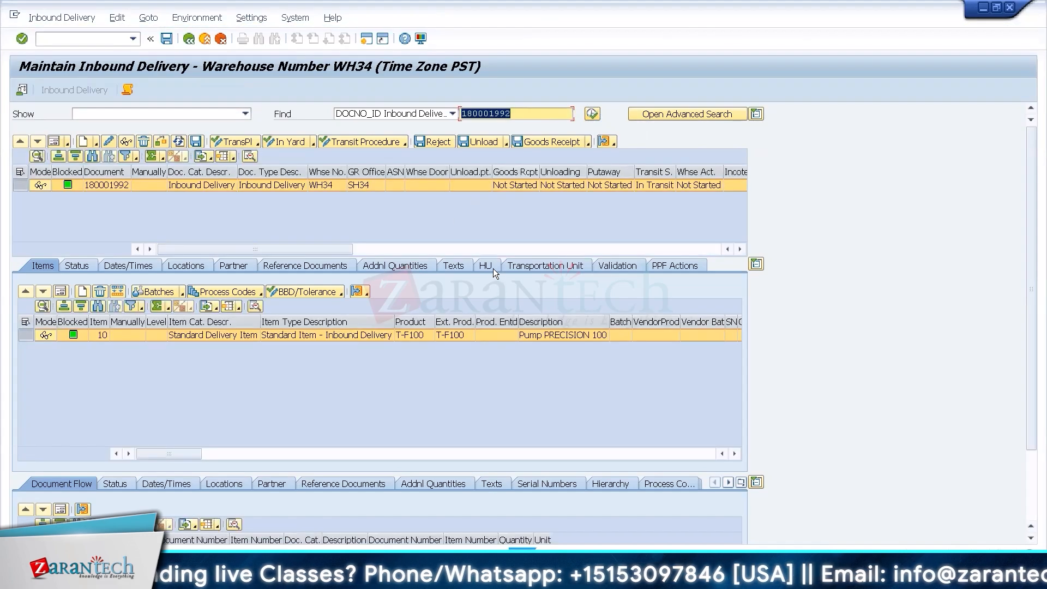
Check the handling units of inbound delivery 180001992 and post its goods receipt.
left_click(491, 267)
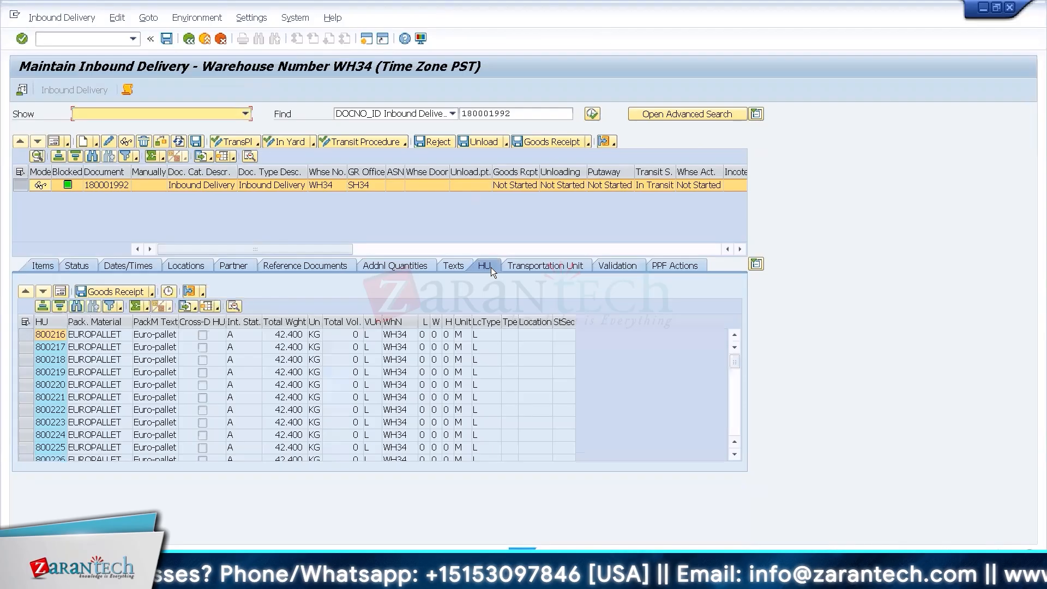
left_click(735, 417)
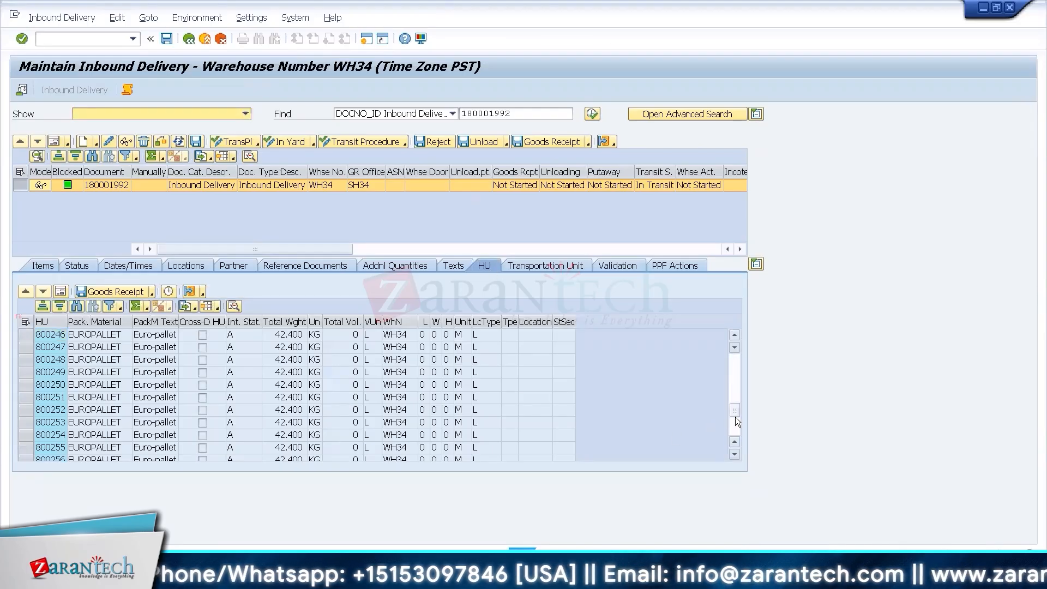
left_click(44, 264)
left_click(533, 141)
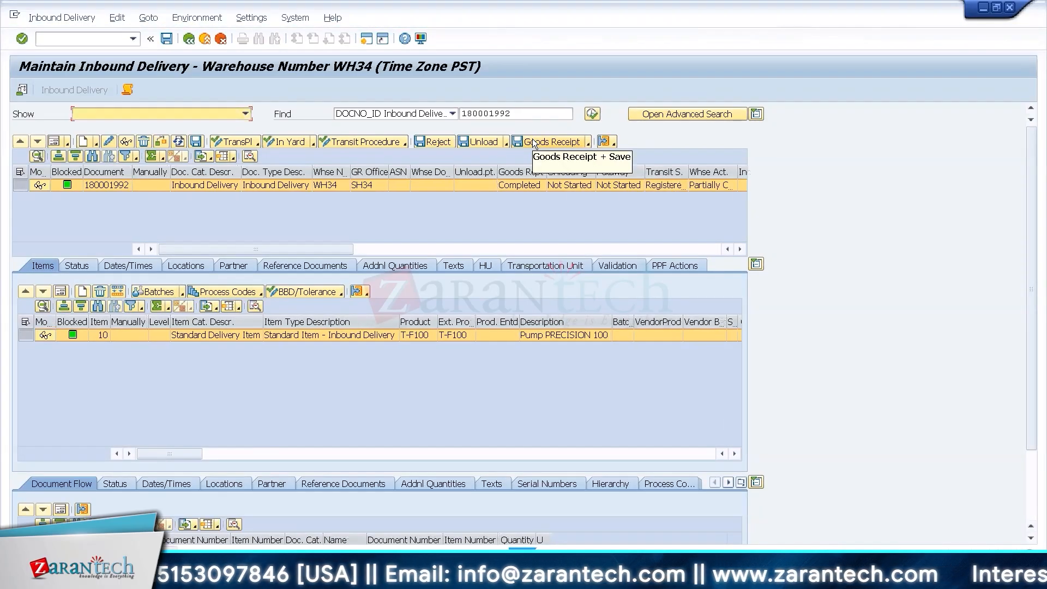
Examine the delivery's packing in the work center, including the content and packaging specification of handling unit 800218.
left_click(87, 19)
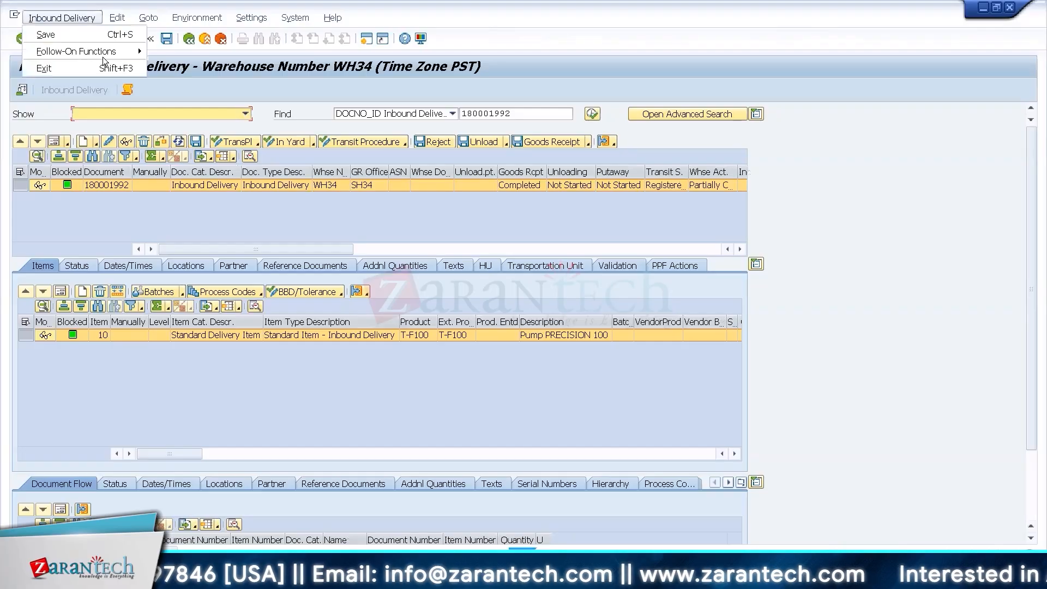
left_click(104, 67)
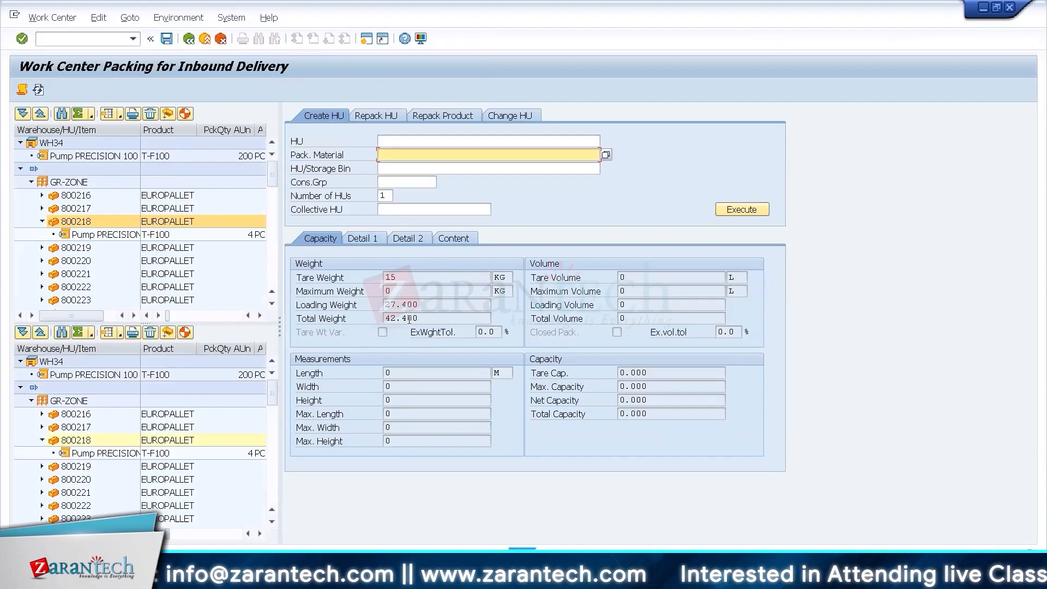
left_click(364, 238)
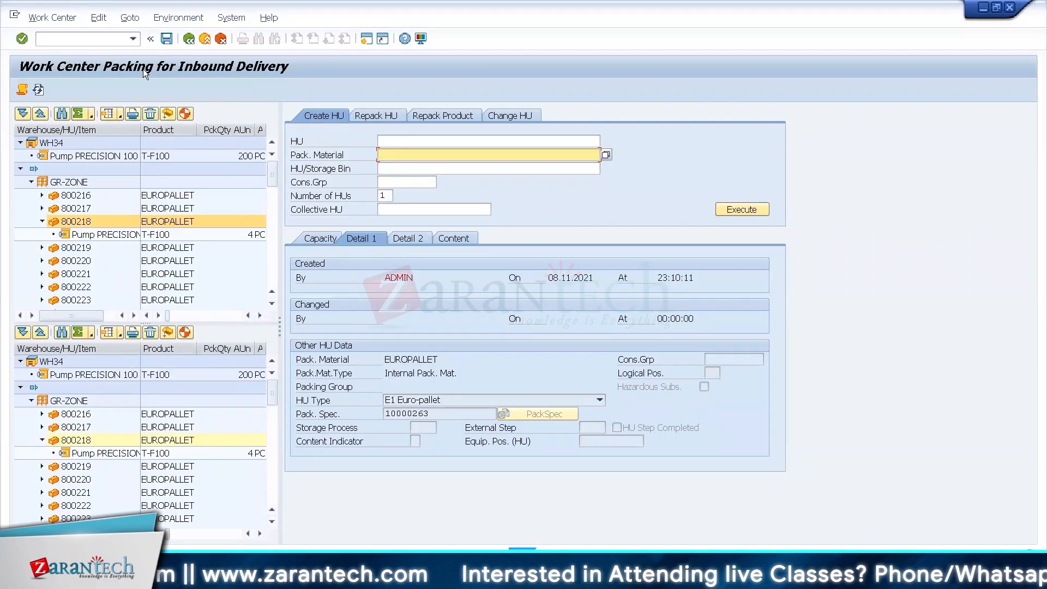
left_click(190, 43)
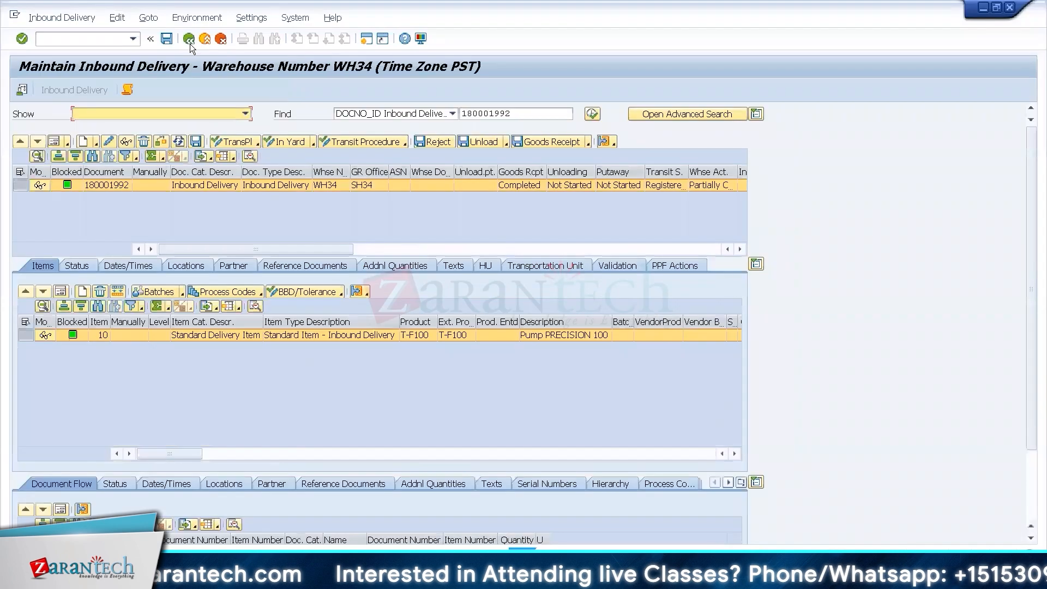
Start a follow-on function for inbound delivery 180001992.
left_click(75, 20)
left_click(101, 56)
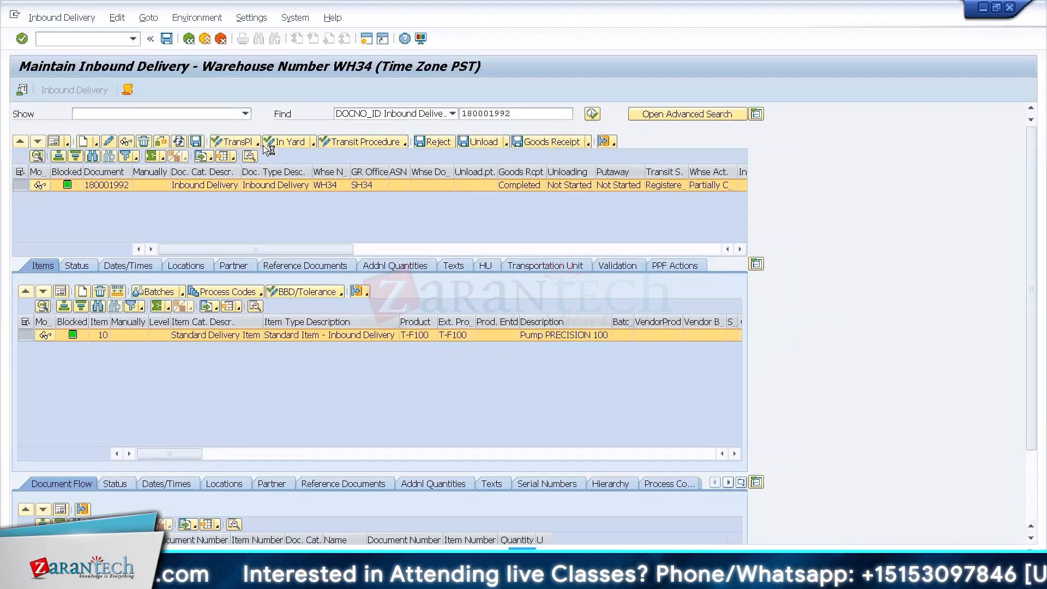
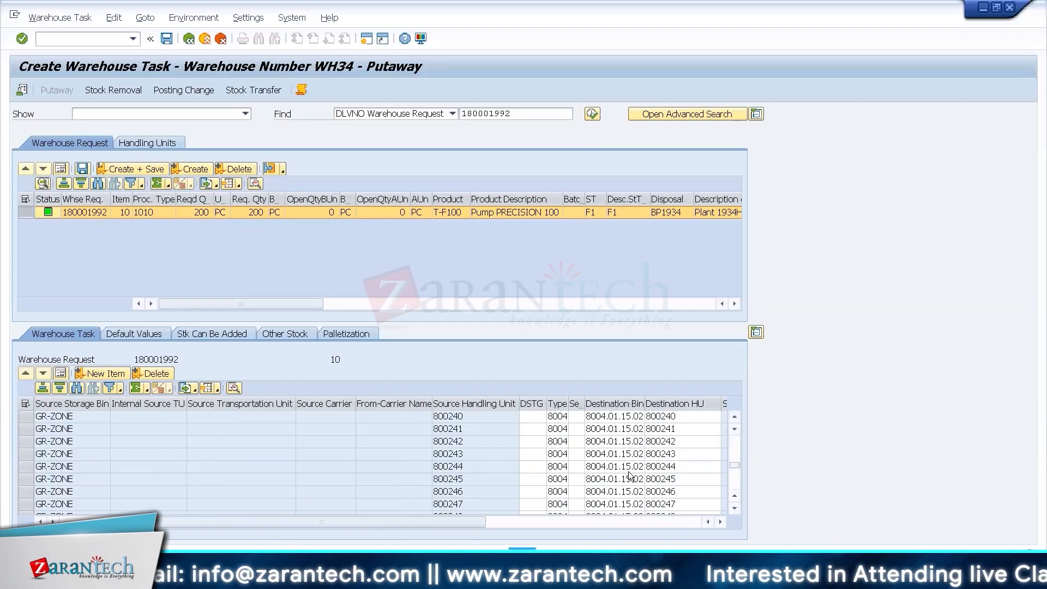
Compare the putaway tasks' destination bins with the maximum number of HUs in the bulk structure on the Excel datasheet's Unit 4 sheet.
left_click(736, 480)
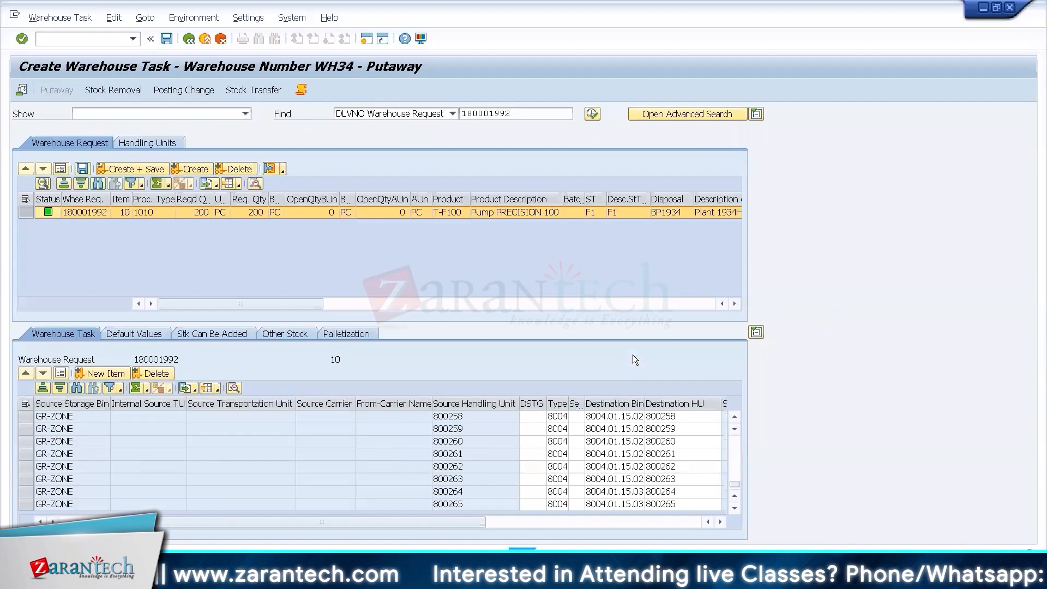
key("ctrl+alt+Break")
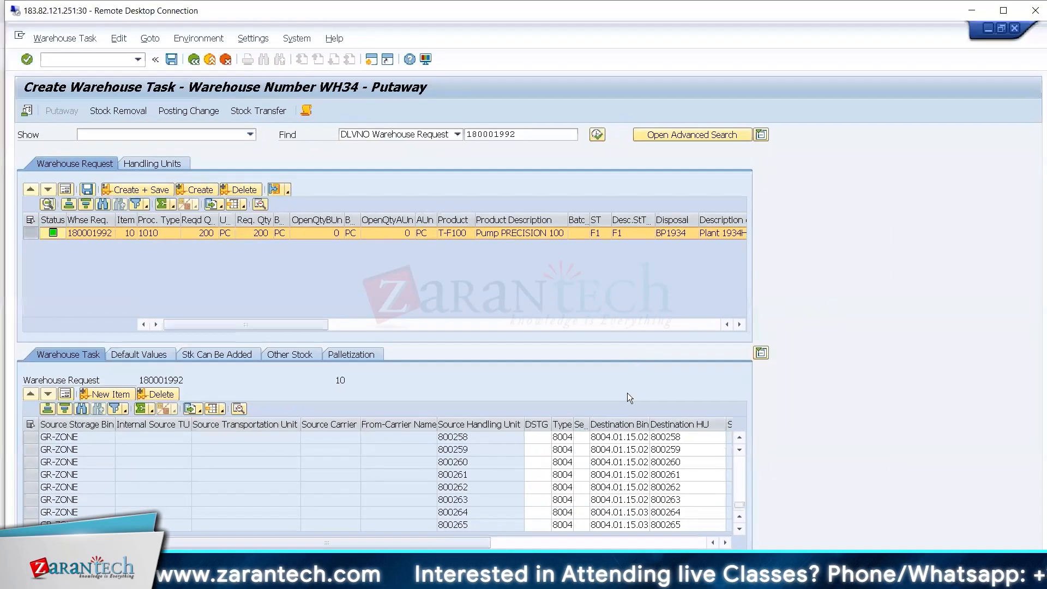
mouse_move(589, 578)
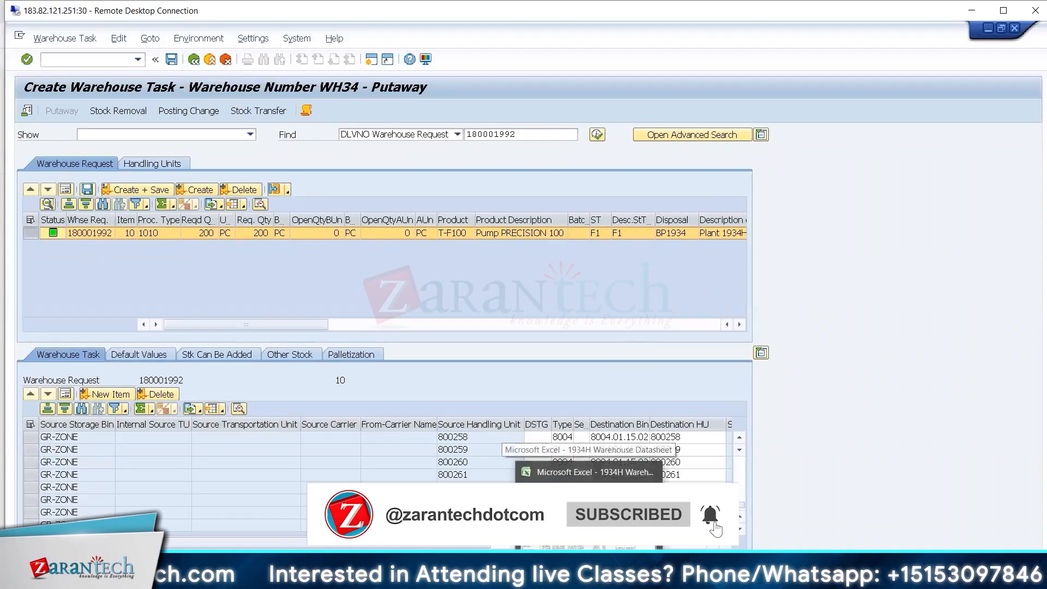
left_click(560, 531)
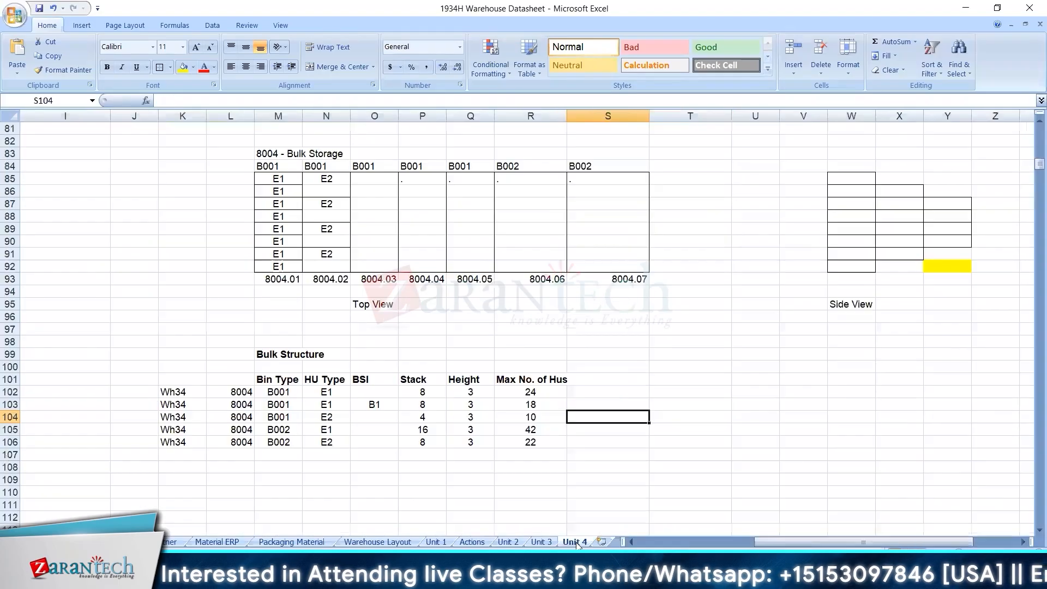
left_click(572, 541)
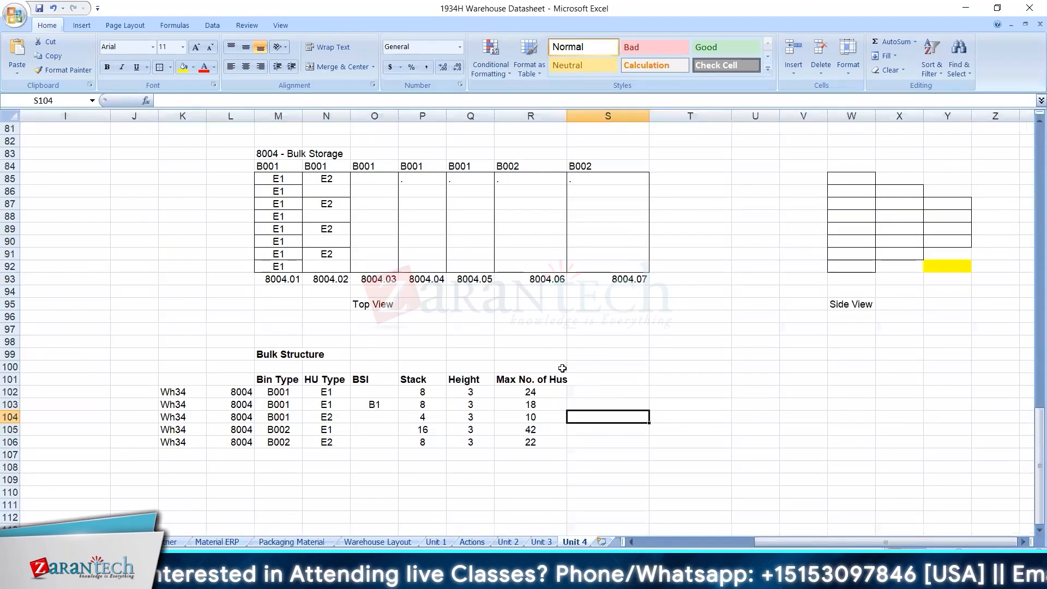
left_click(521, 402)
left_click(528, 393)
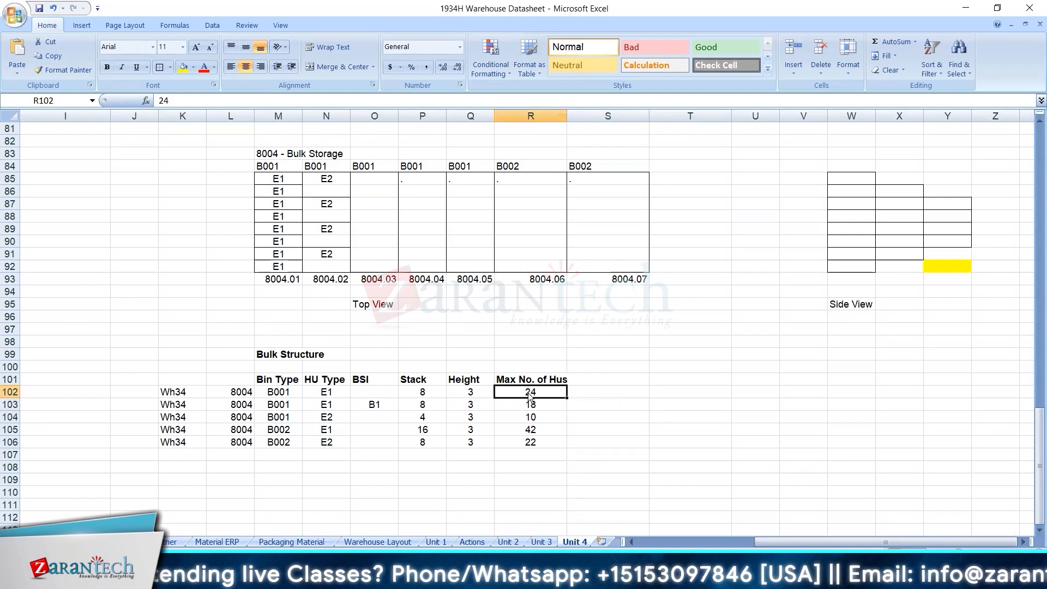
key("alt+Tab")
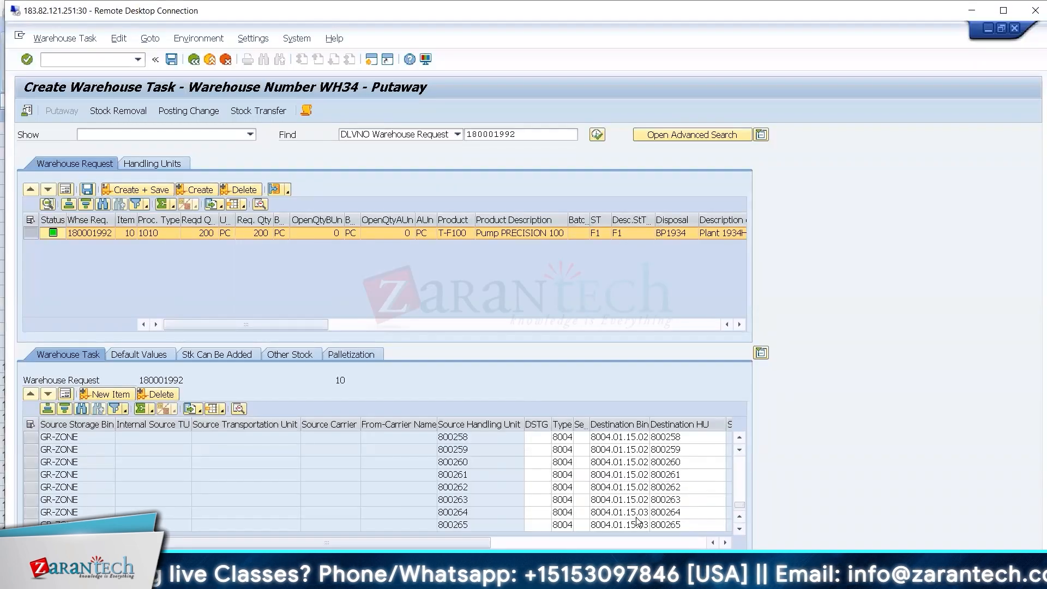
Switch to the Display IMG session and open Storage Type Control for Bulk Storage.
left_click(1002, 11)
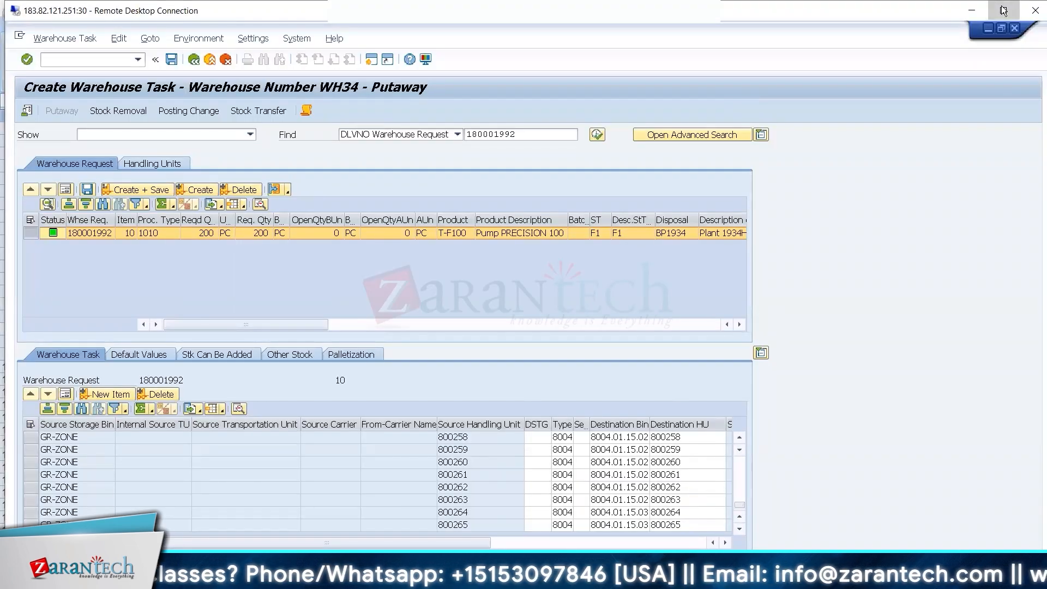
key("alt+Tab")
key("alt+Tab")
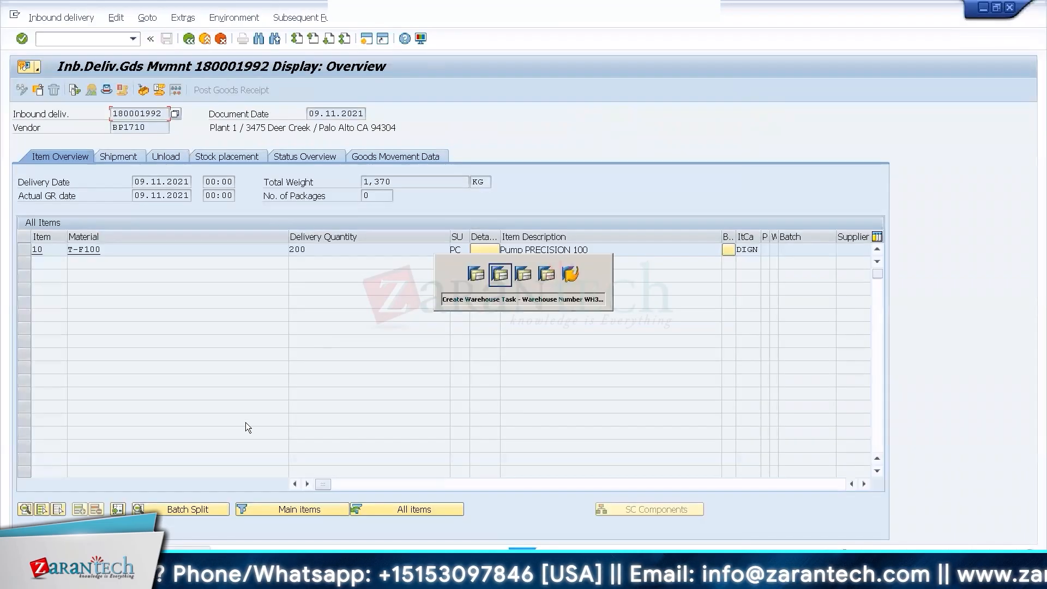
key("alt+Tab")
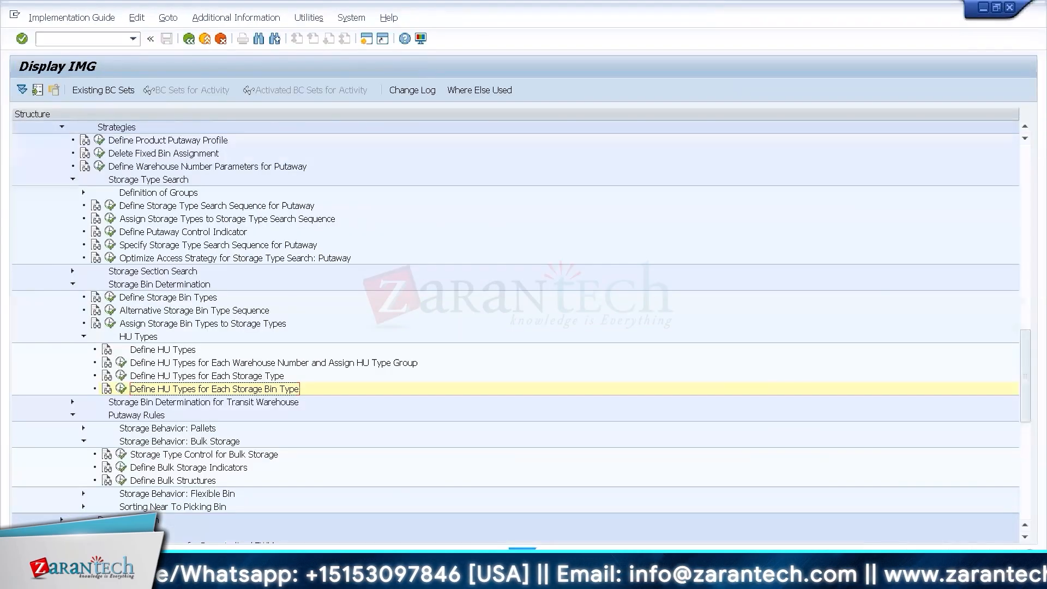
left_click(121, 454)
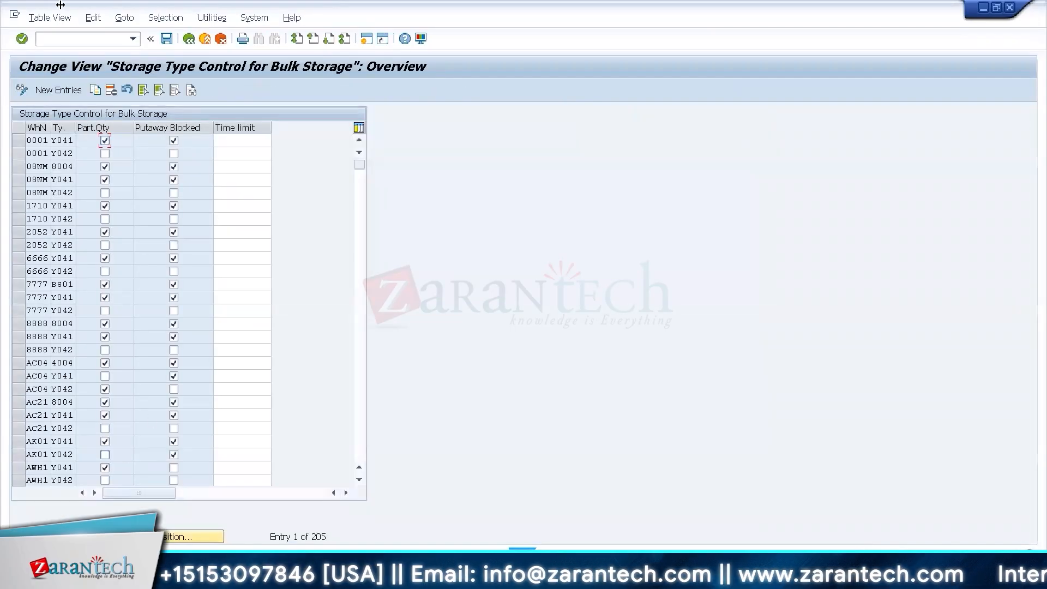
Add a bulk storage control entry for warehouse WH34, storage type 8004, with partial quantity enabled, and save it.
left_click(49, 88)
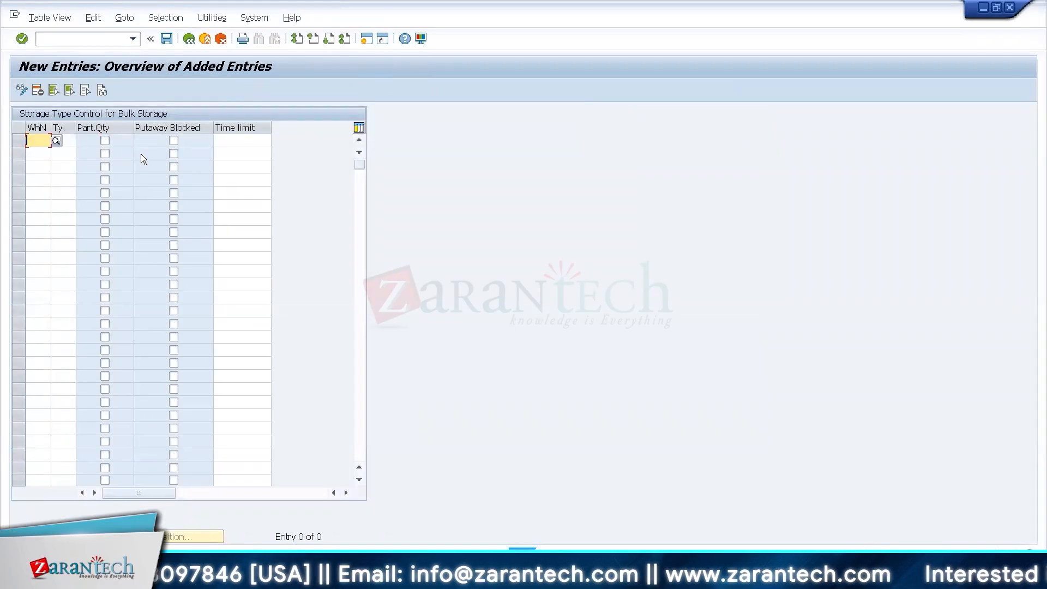
type("WH34")
key("Tab")
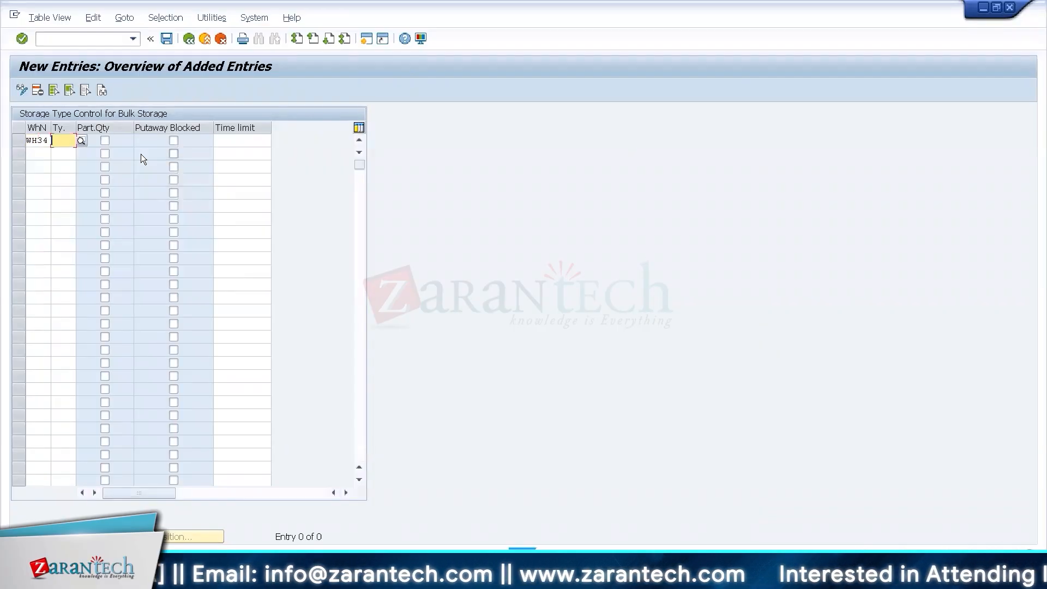
type("8004")
key("Tab")
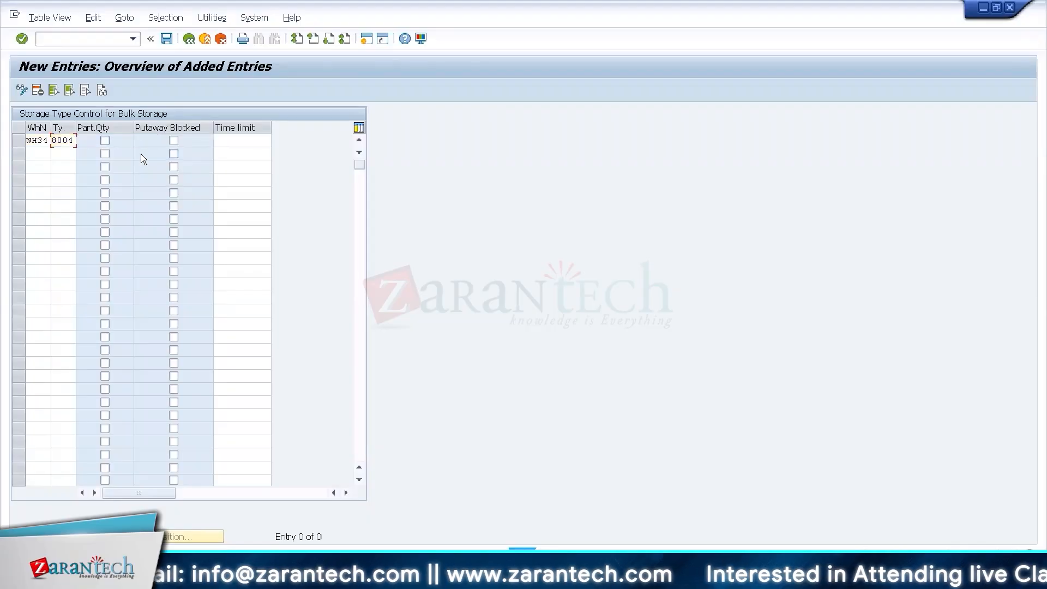
key("space")
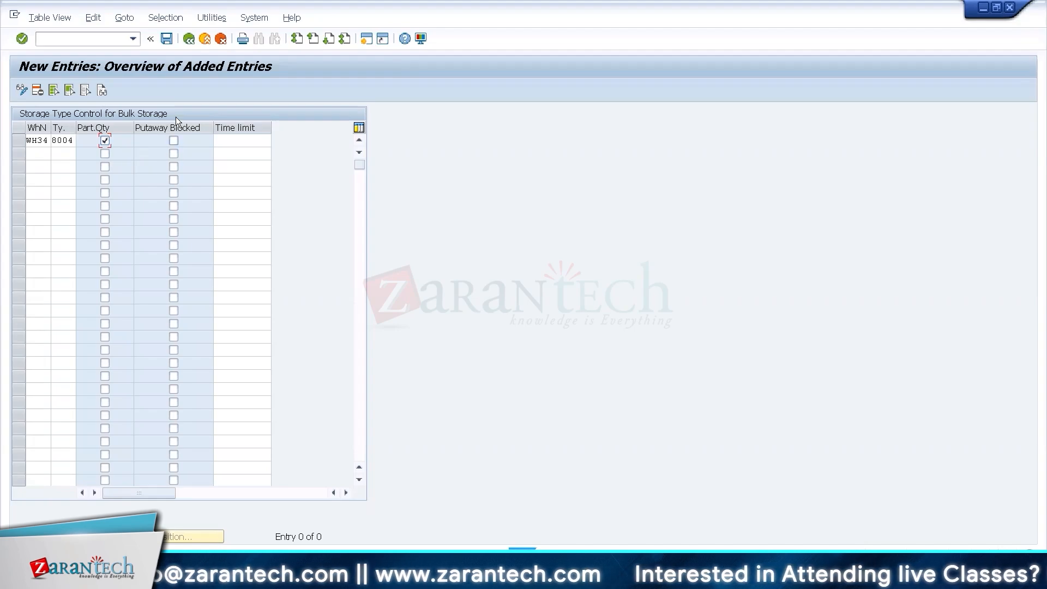
left_click(167, 44)
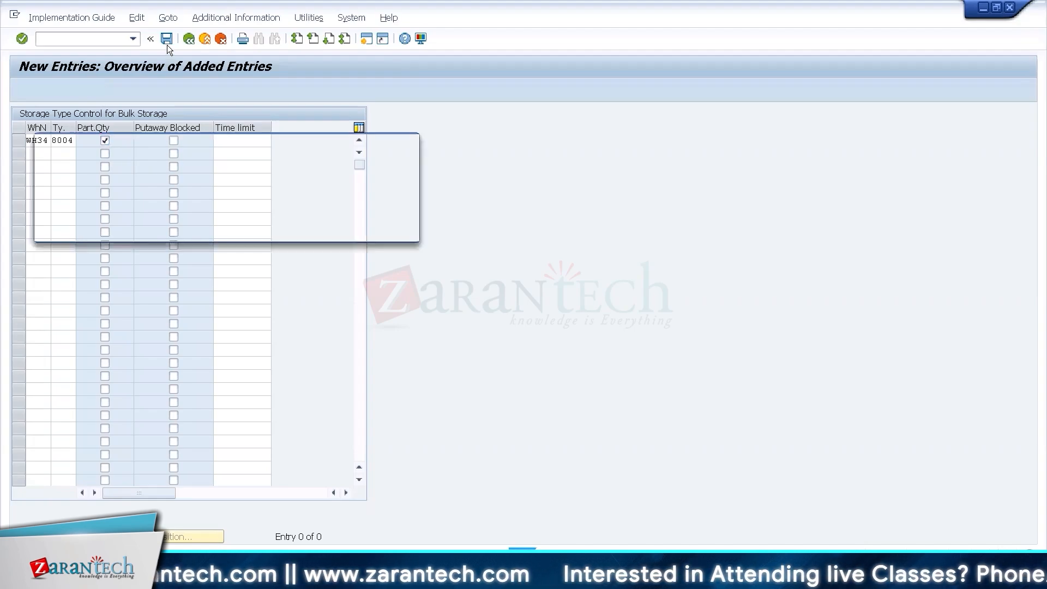
key("Return")
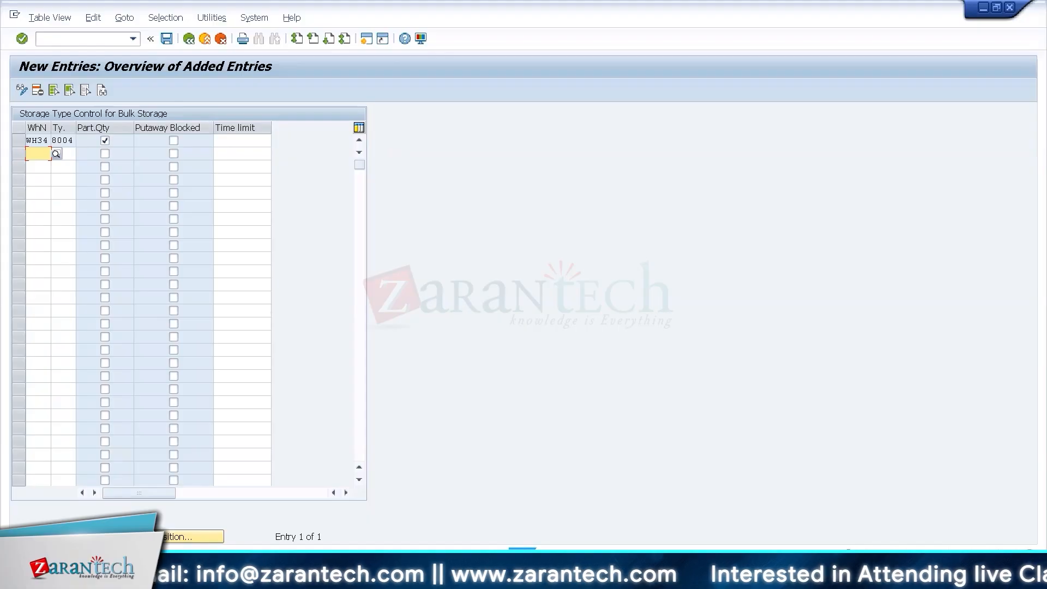
Switch to the Excel warehouse datasheet and examine the E1 positions of row 8004.01 in M85:M92.
left_click(158, 568)
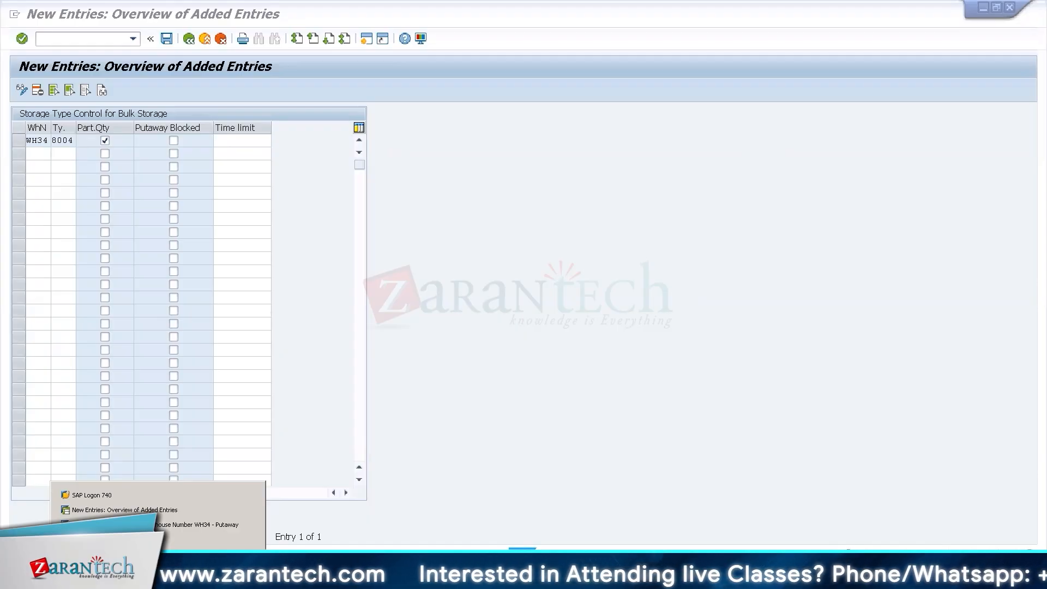
key("ctrl+alt+Break")
key("alt+Tab")
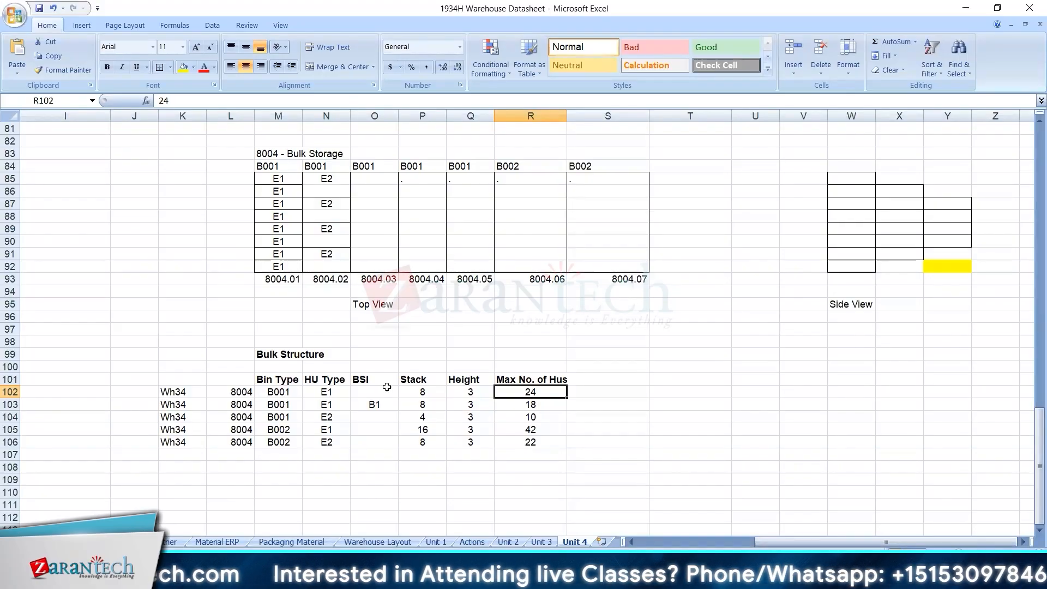
left_click_drag(278, 180, 279, 263)
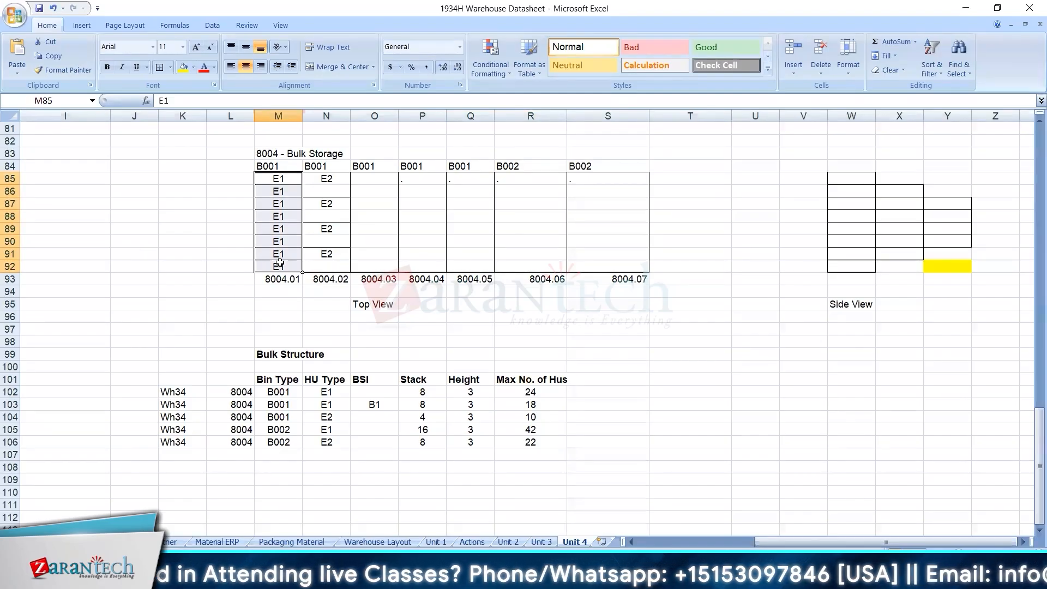
Clear the last E1 position of row 8004.01 in cell M92 and enter E1 there again.
left_click(279, 266)
key("Delete")
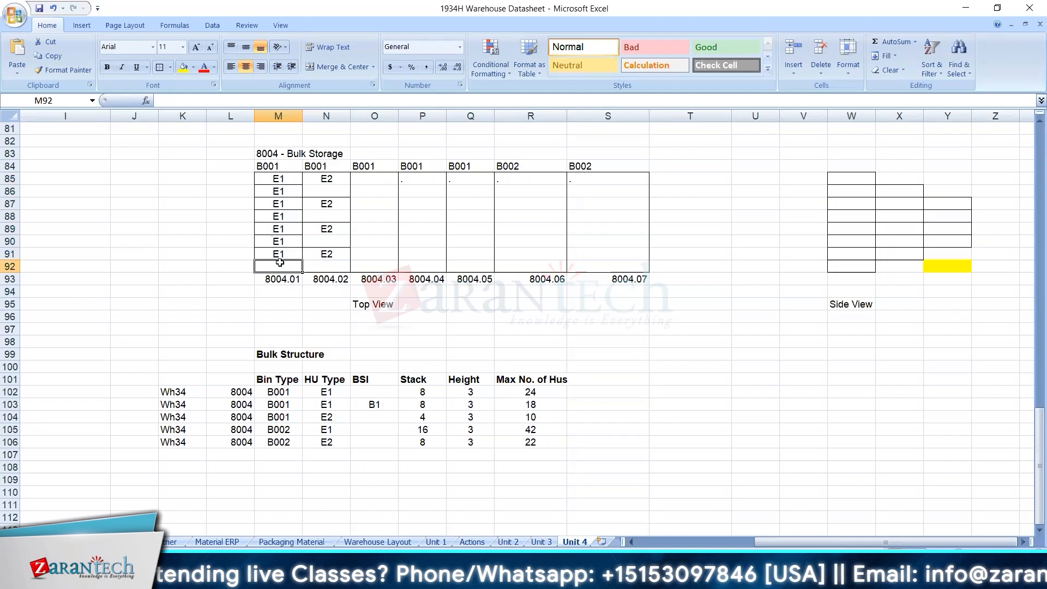
type("E1")
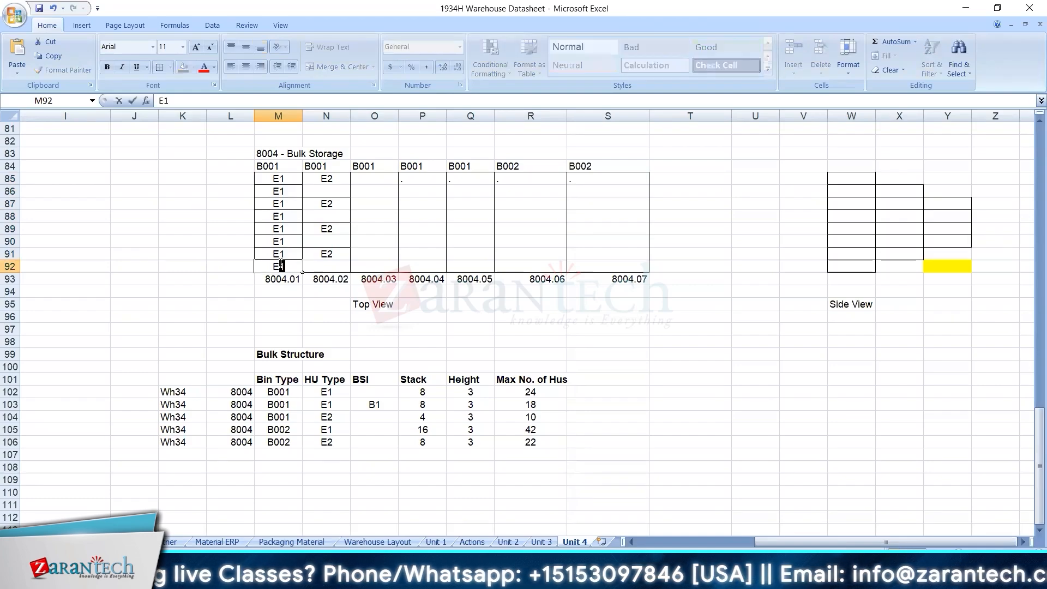
left_click(270, 179)
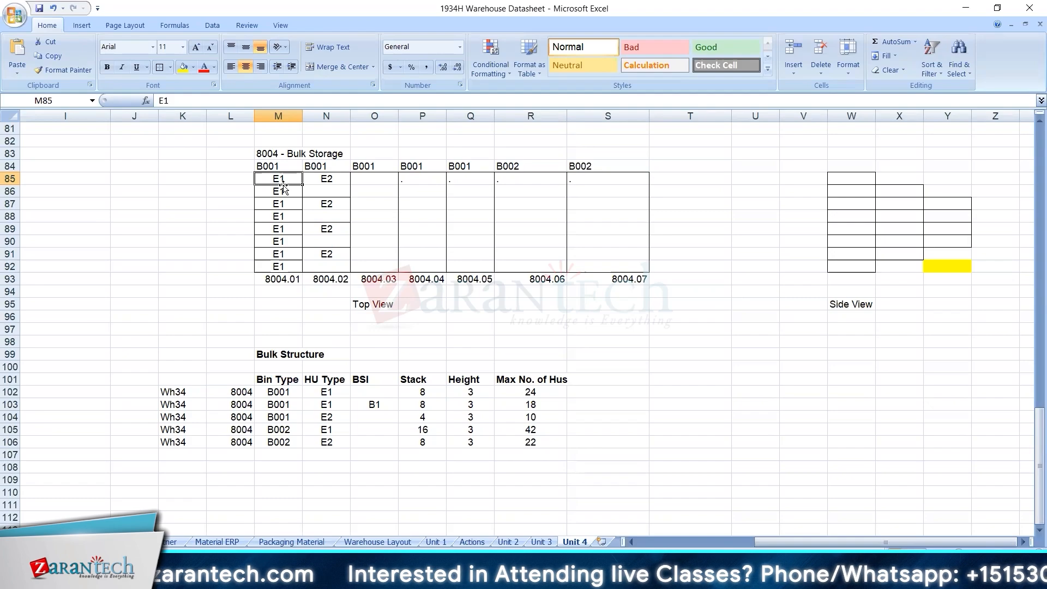
Remove the E1 from cell M92 and label row 8004.01 as Blocked in cell M94.
left_click(271, 265)
key("Delete")
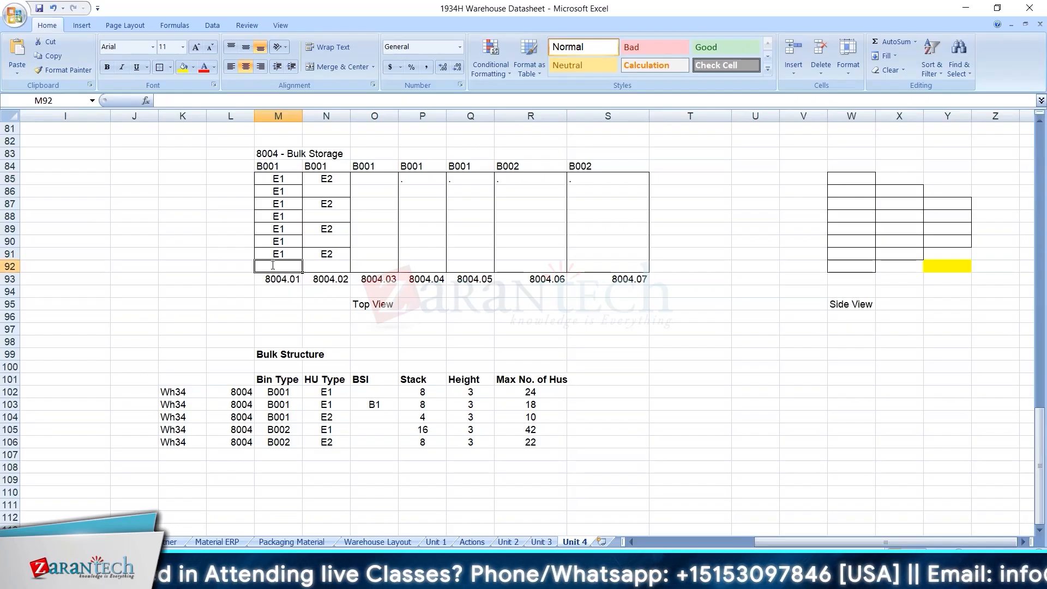
type("E1")
key("BackSpace")
key("BackSpace")
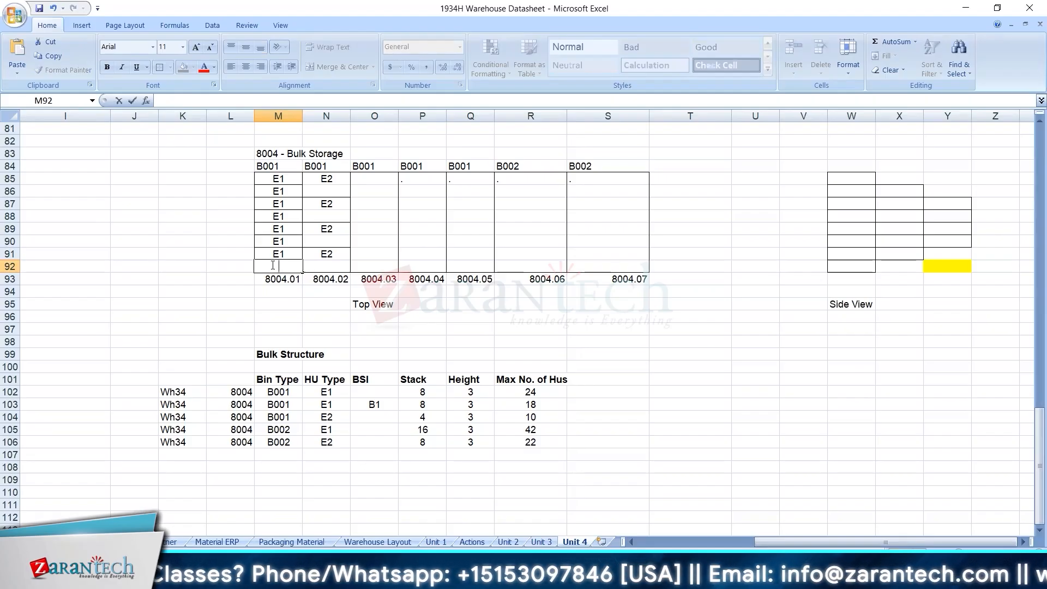
left_click(280, 280)
left_click(285, 293)
type("Bl")
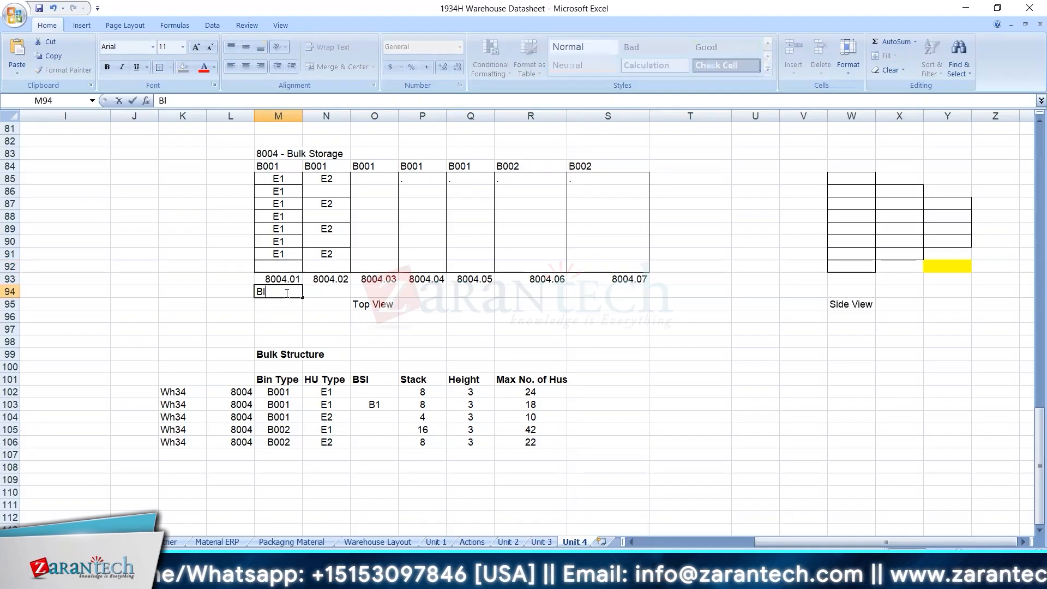
type("ocked")
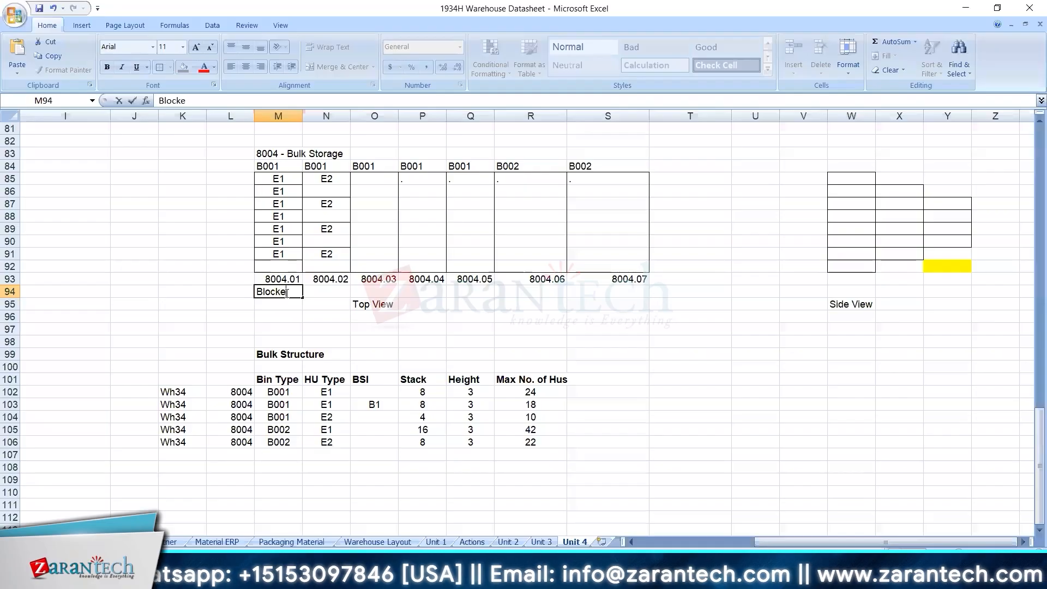
Clear the E1 entries in M85:M91 and the Blocked label in M94, and undo both deletions.
left_click(279, 252)
left_click_drag(279, 234, 280, 201)
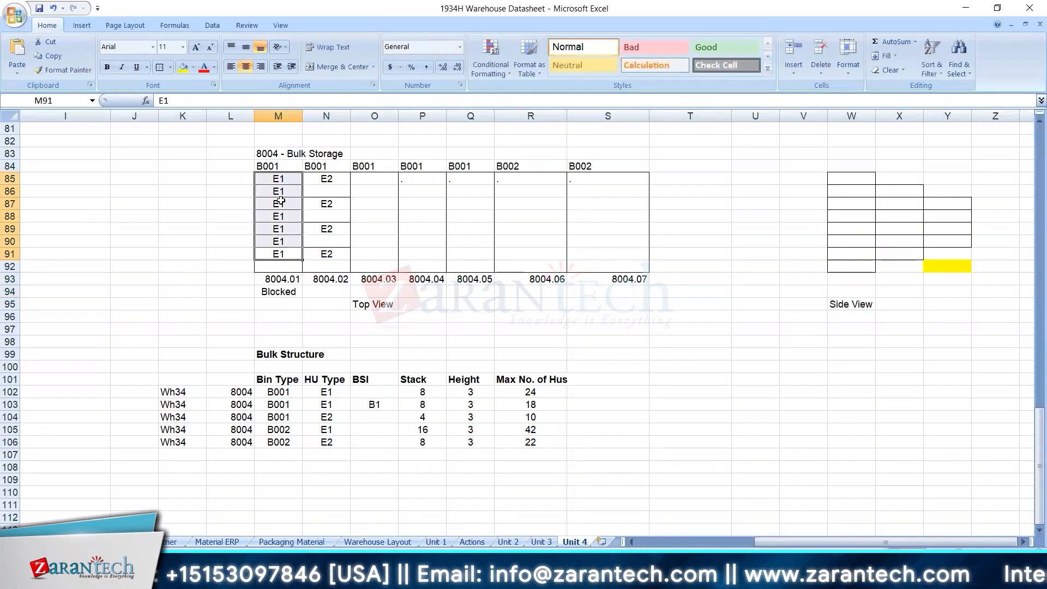
key("Delete")
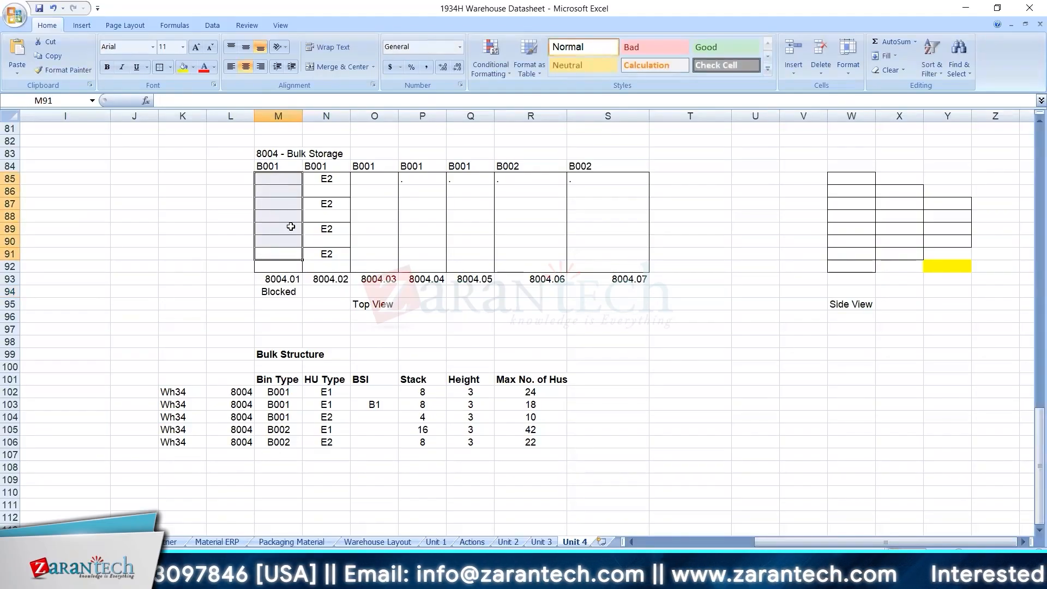
left_click(279, 291)
key("Delete")
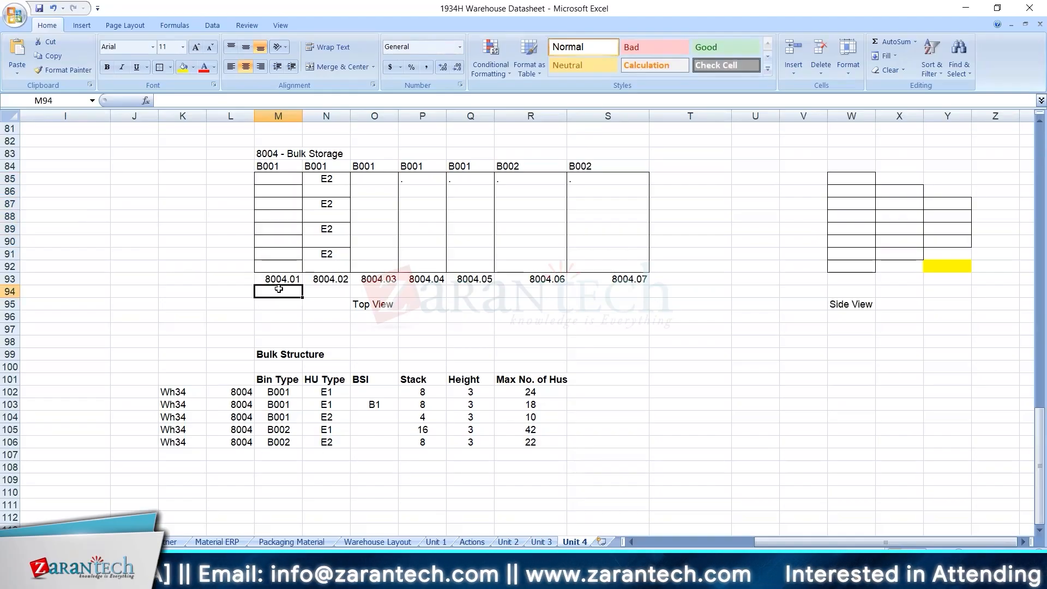
key("ctrl+z")
key("ctrl+z")
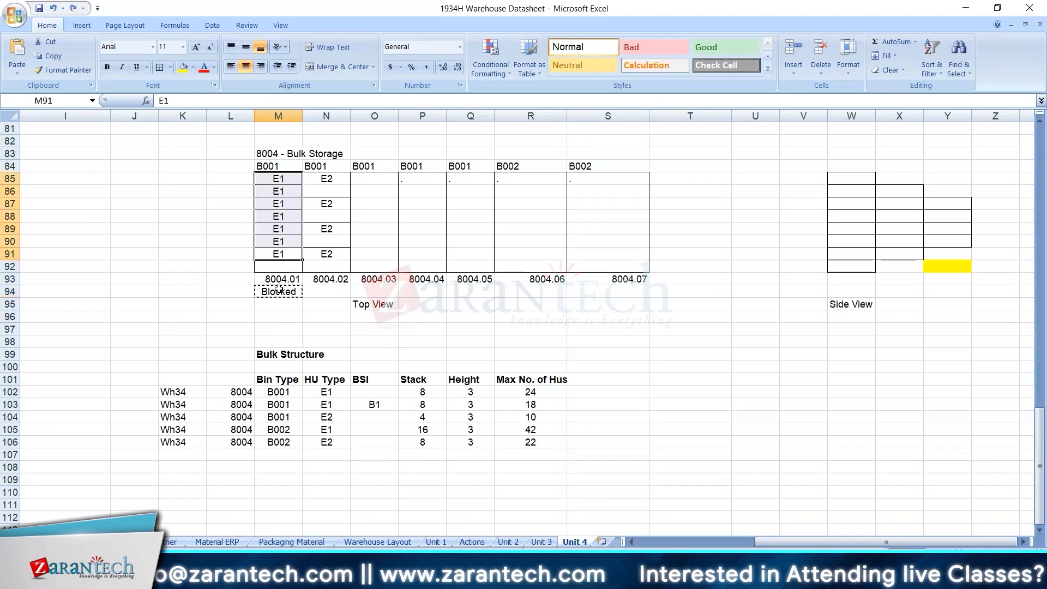
Refill cell M92 with E1 and delete the Blocked label in M94 for row 8004.01.
left_click(292, 265)
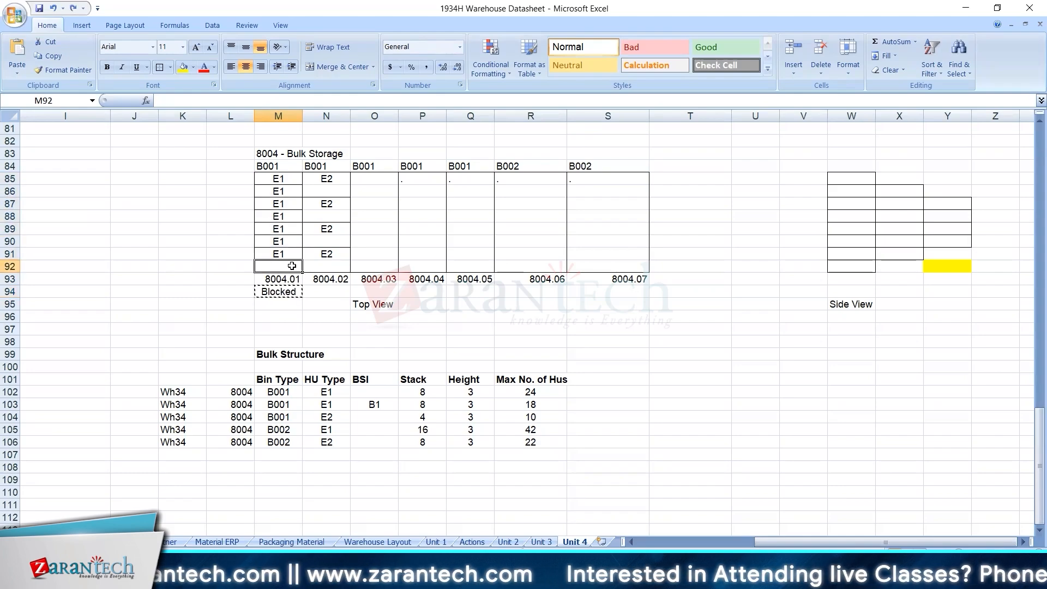
type("E1")
key("Return")
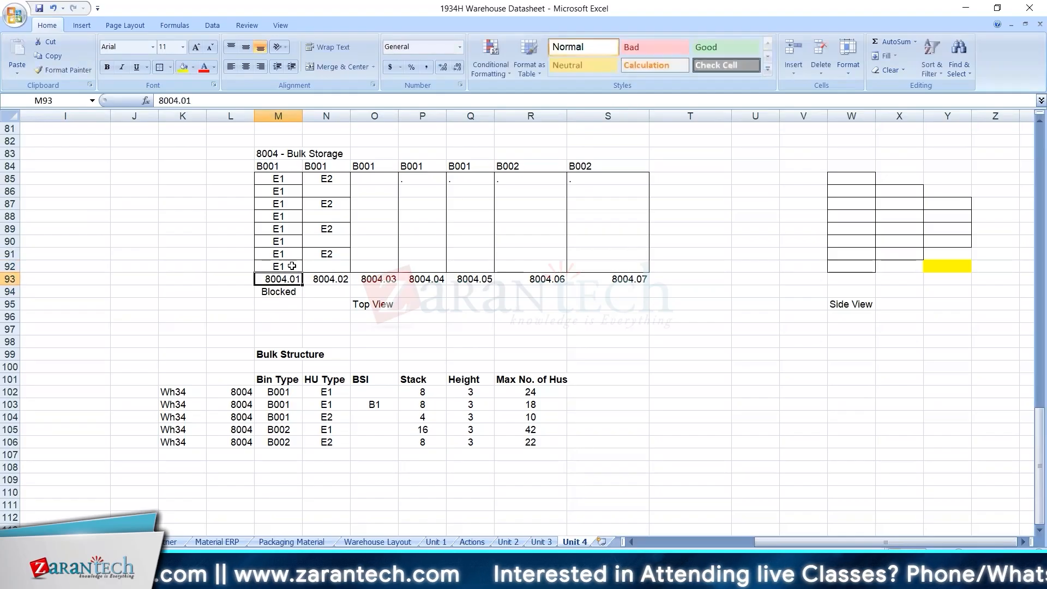
key("Return")
key("Delete")
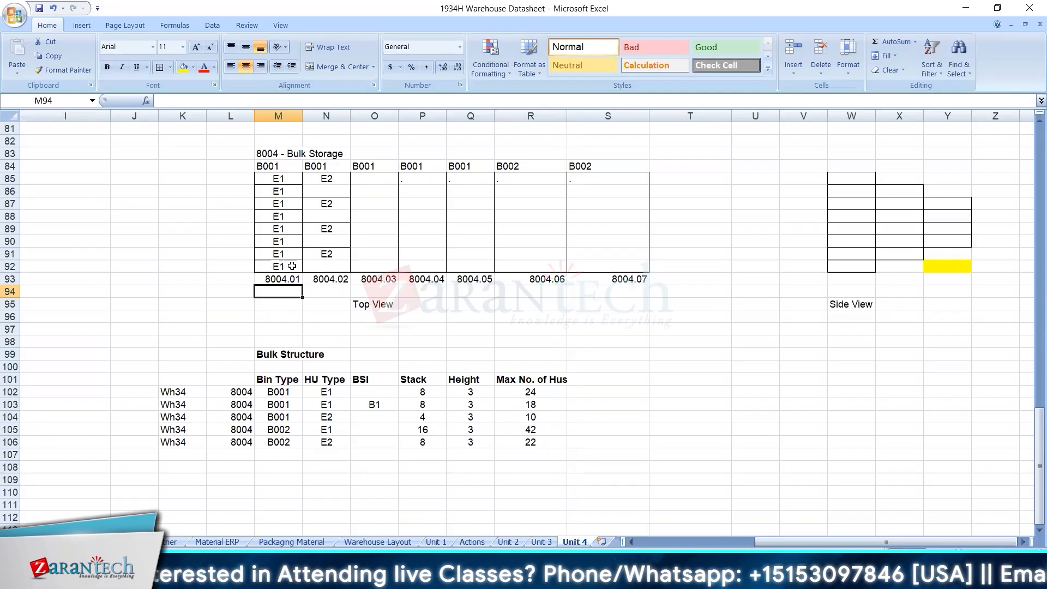
left_click(281, 253)
left_click(293, 180)
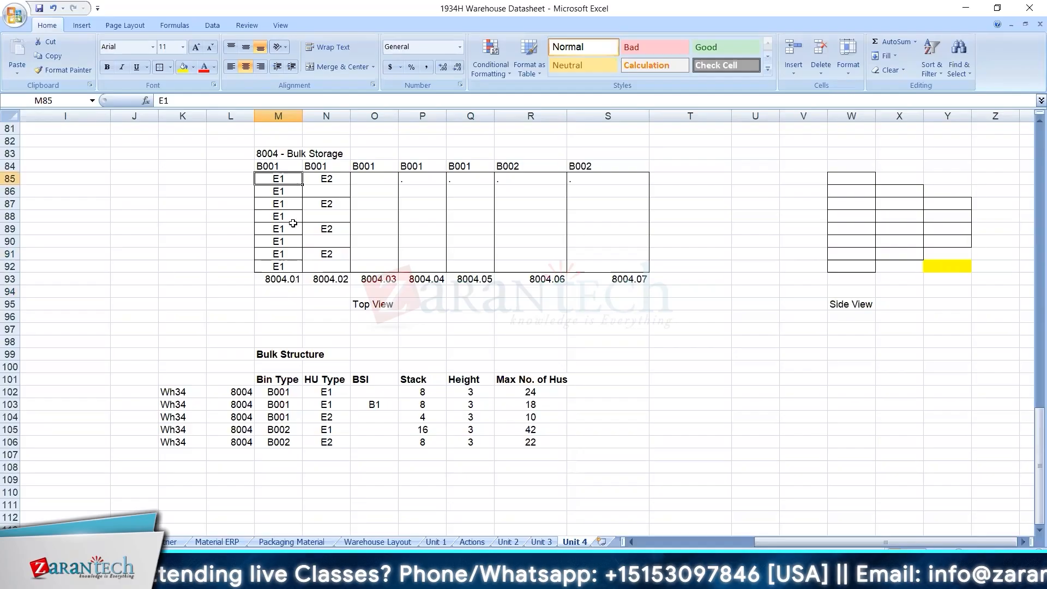
Switch to the SAP bulk storage control entries and select the Time limit field of the WH34 8004 entry.
left_click(293, 249)
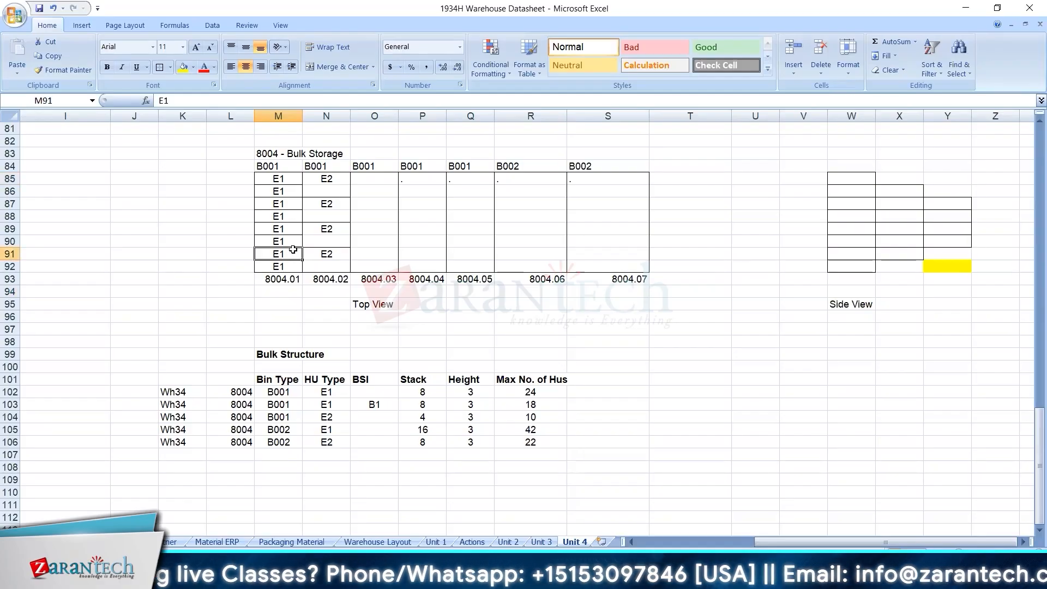
left_click(289, 188)
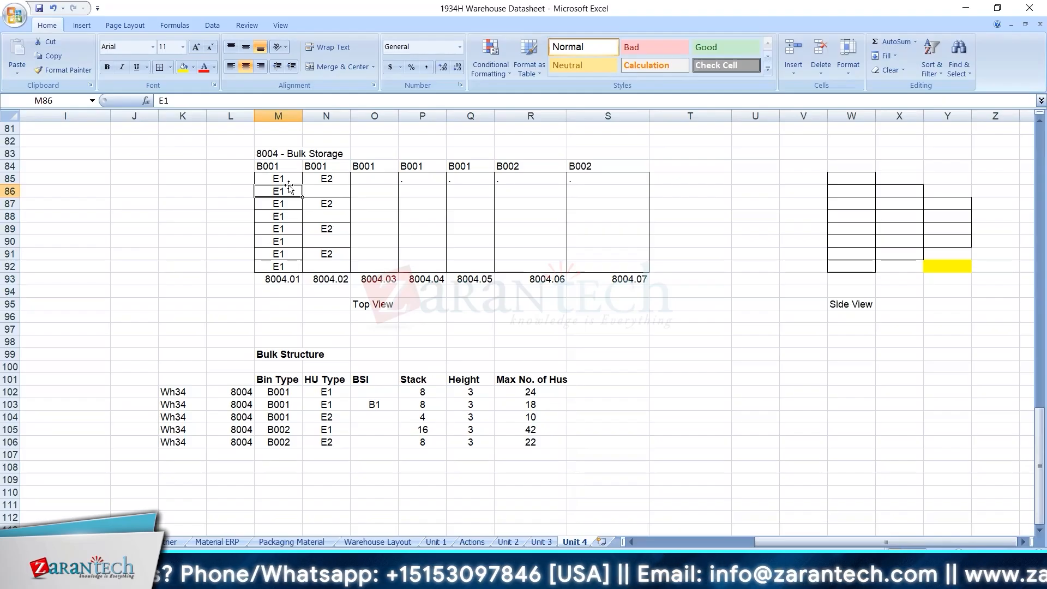
key("alt+Tab")
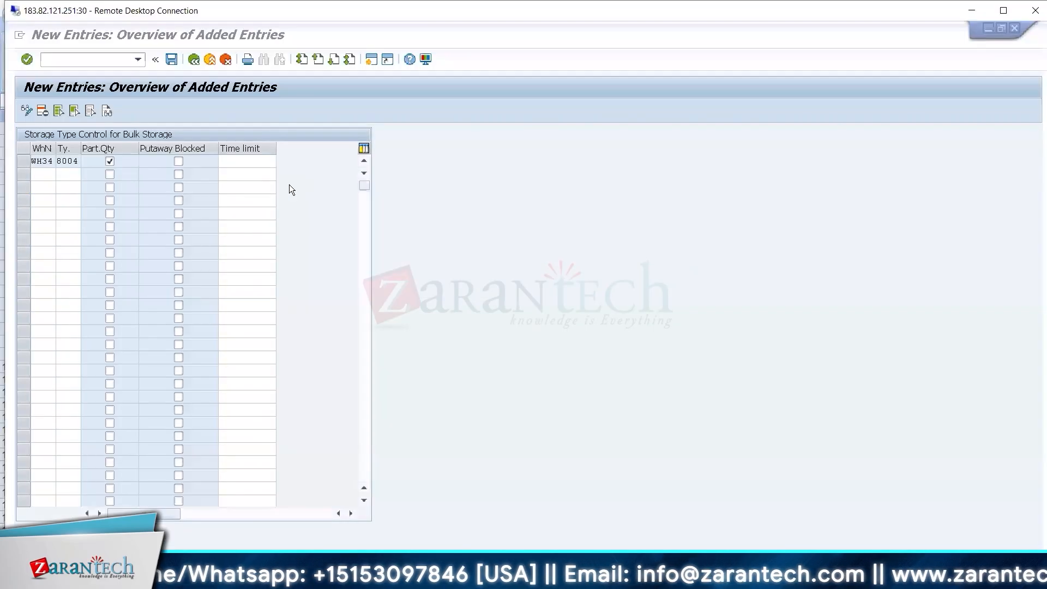
left_click(260, 157)
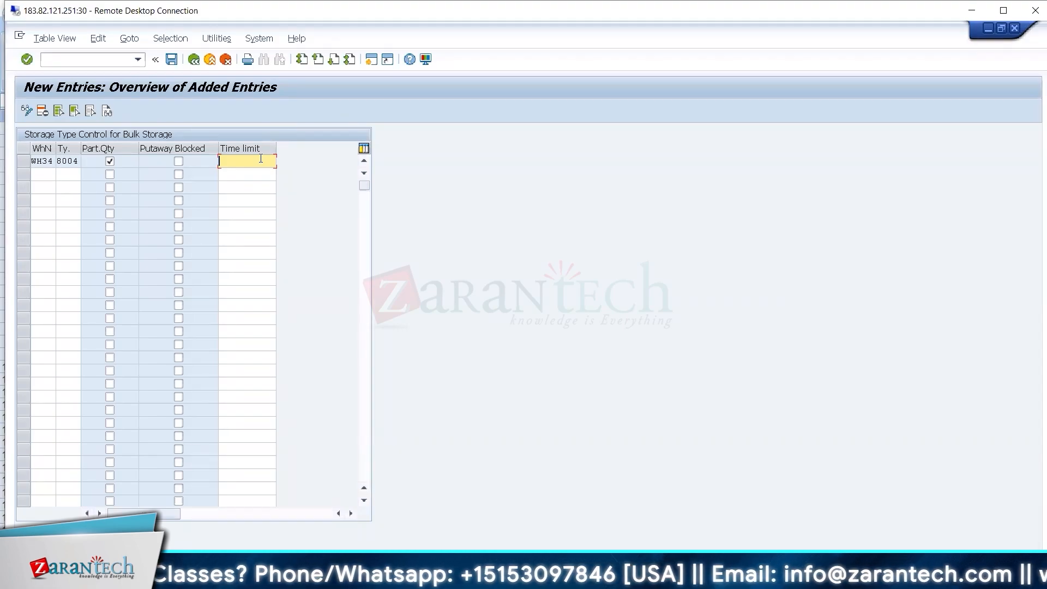
Switch back to the Excel datasheet and clear the E1 entries in M91 and M92 of row 8004.01.
key("alt+Tab")
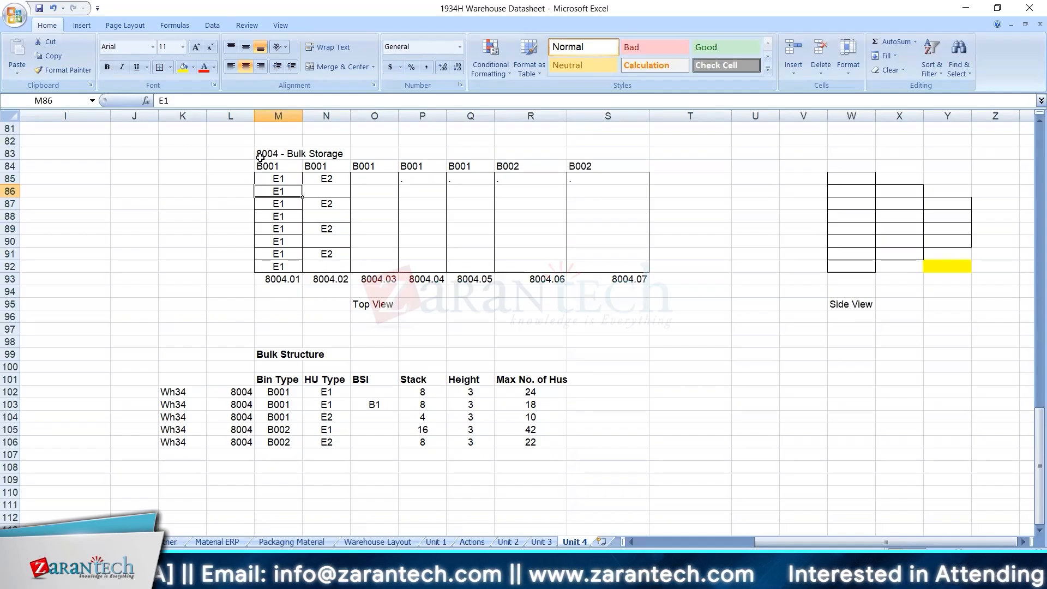
left_click(274, 264)
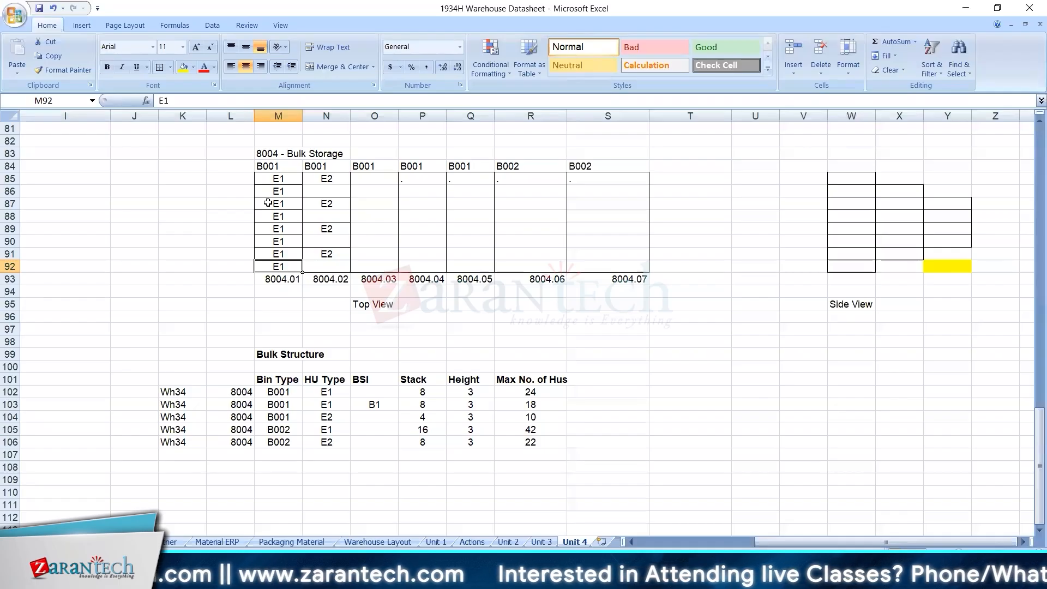
left_click(278, 179)
left_click(279, 265)
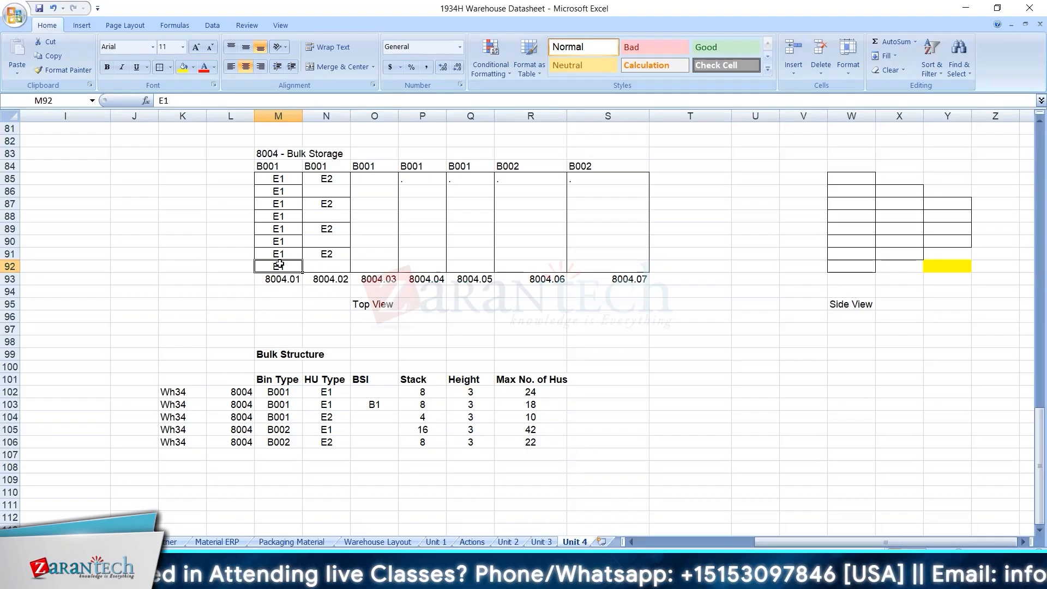
key("Up")
key("Down")
key("Up")
key("Delete")
key("Down")
key("Delete")
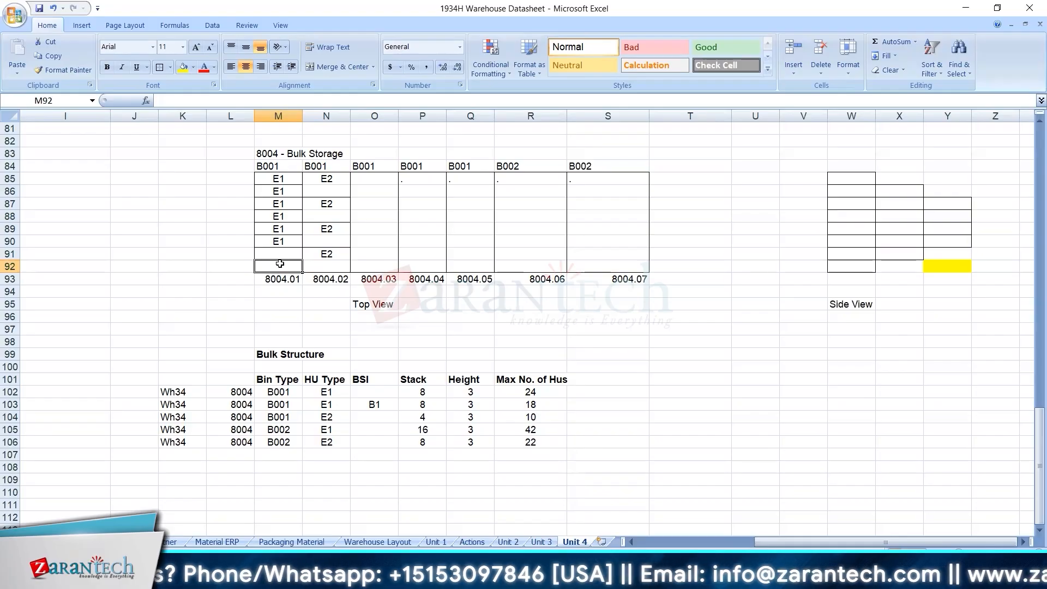
Enter E1 in cell M91 of row 8004.01 and delete it again.
left_click(294, 243)
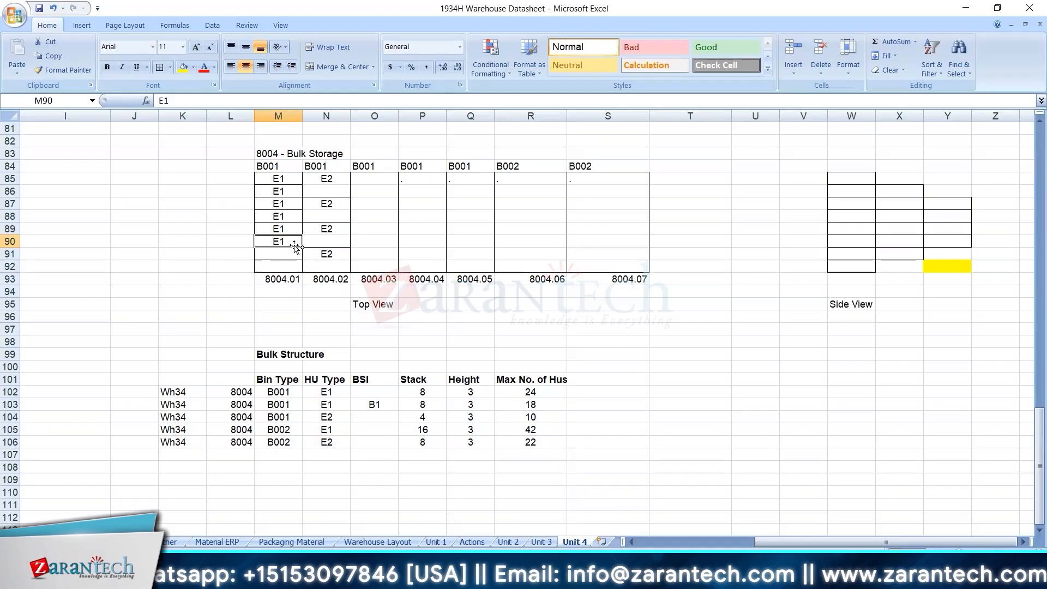
left_click(289, 255)
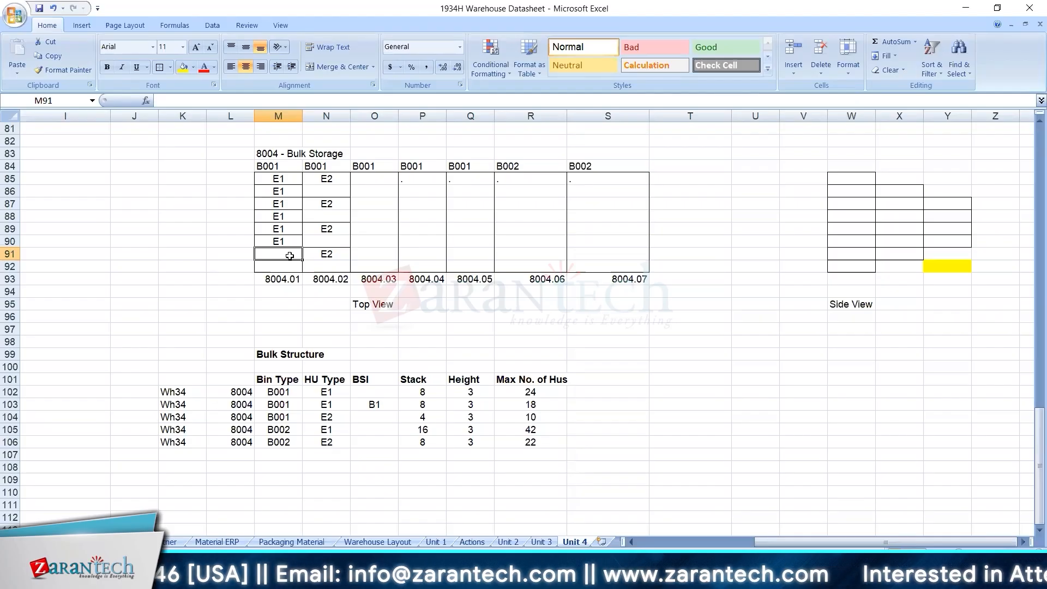
left_click_drag(287, 180, 281, 235)
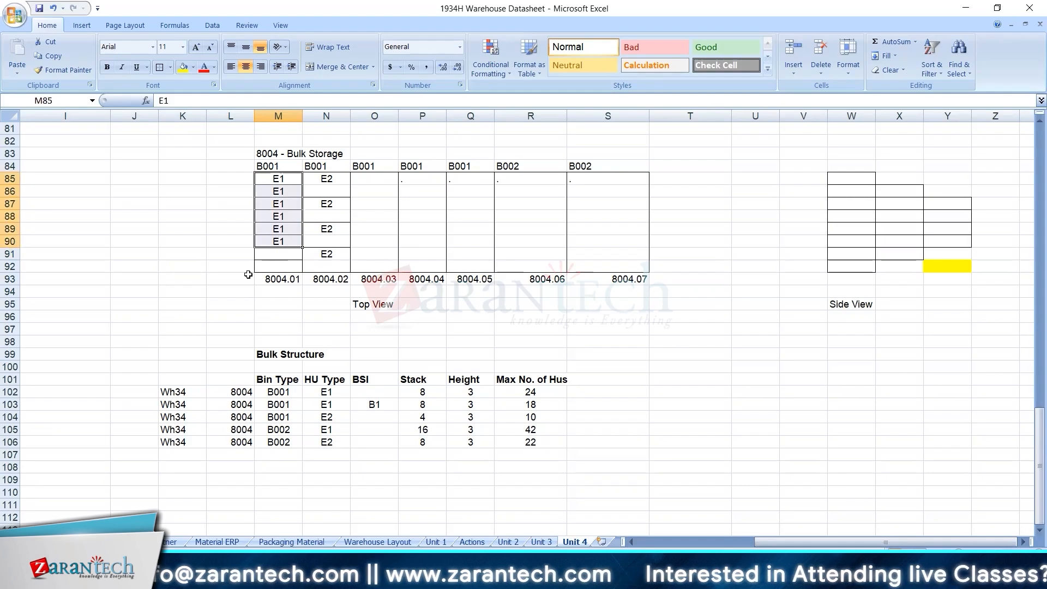
left_click(281, 252)
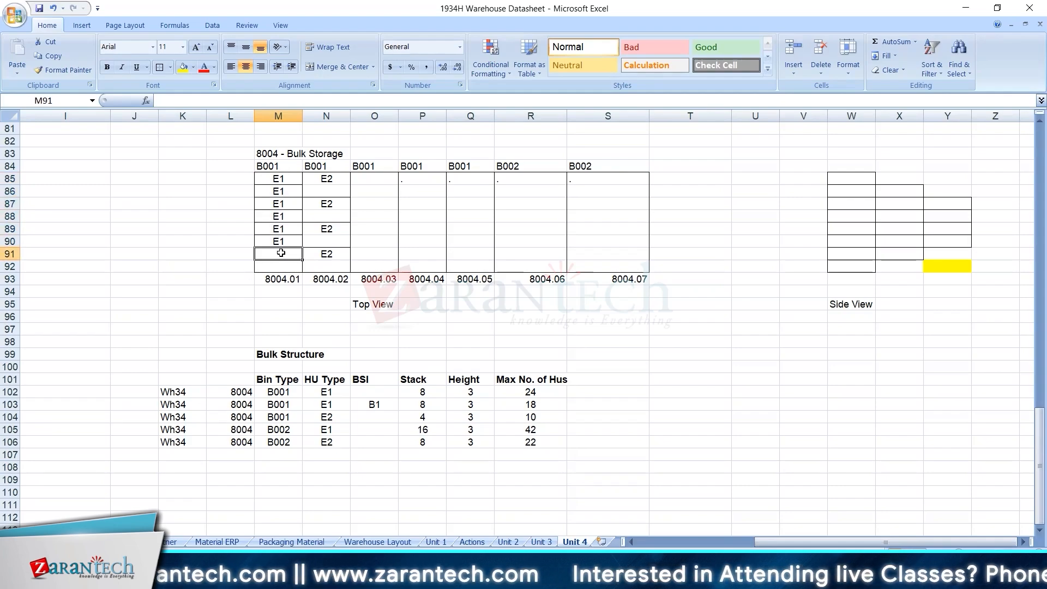
type("E1")
key("Return")
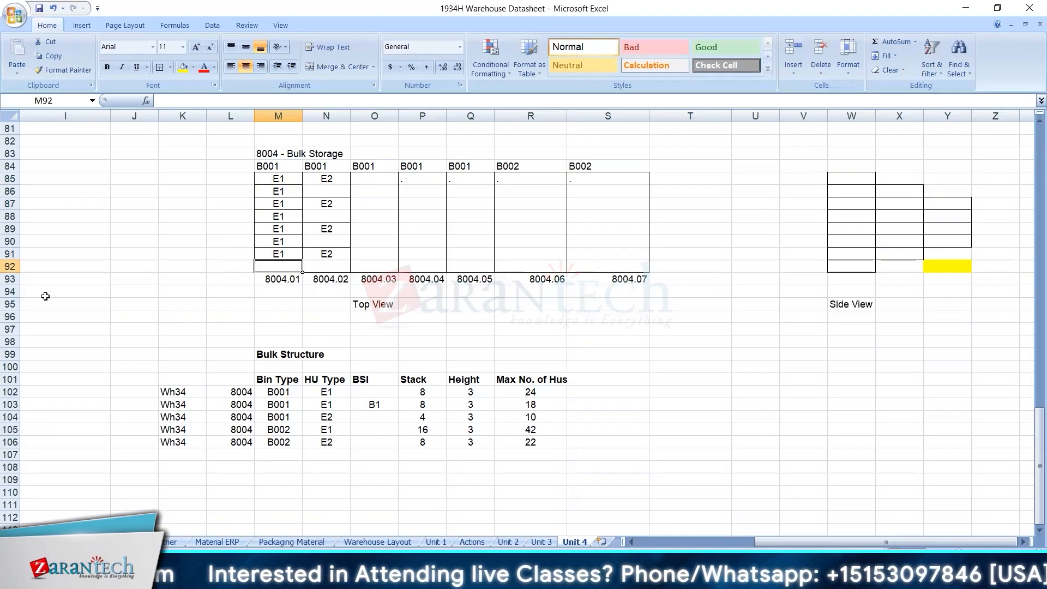
left_click(278, 251)
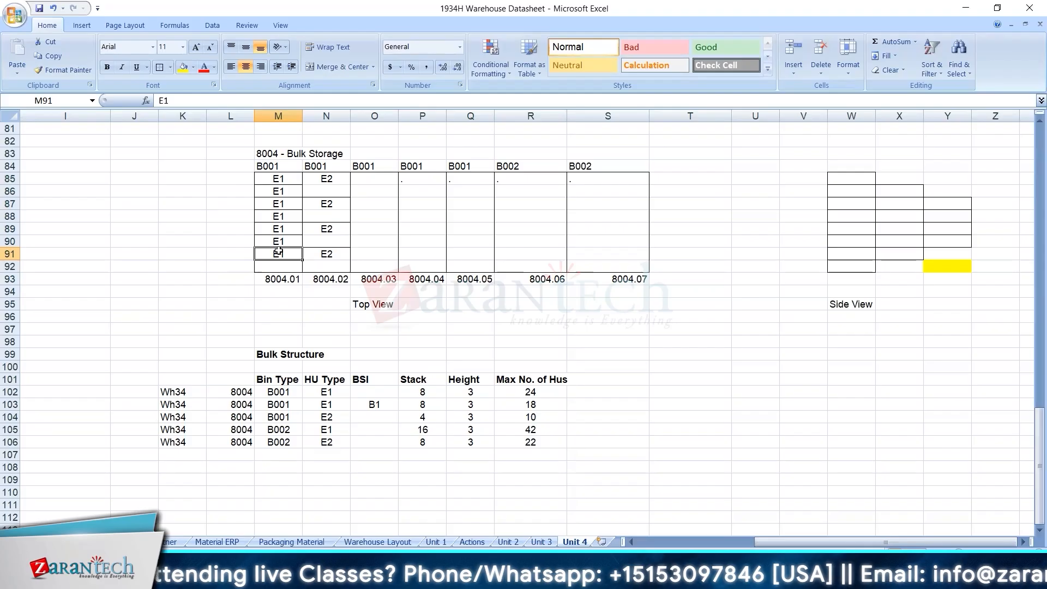
key("Delete")
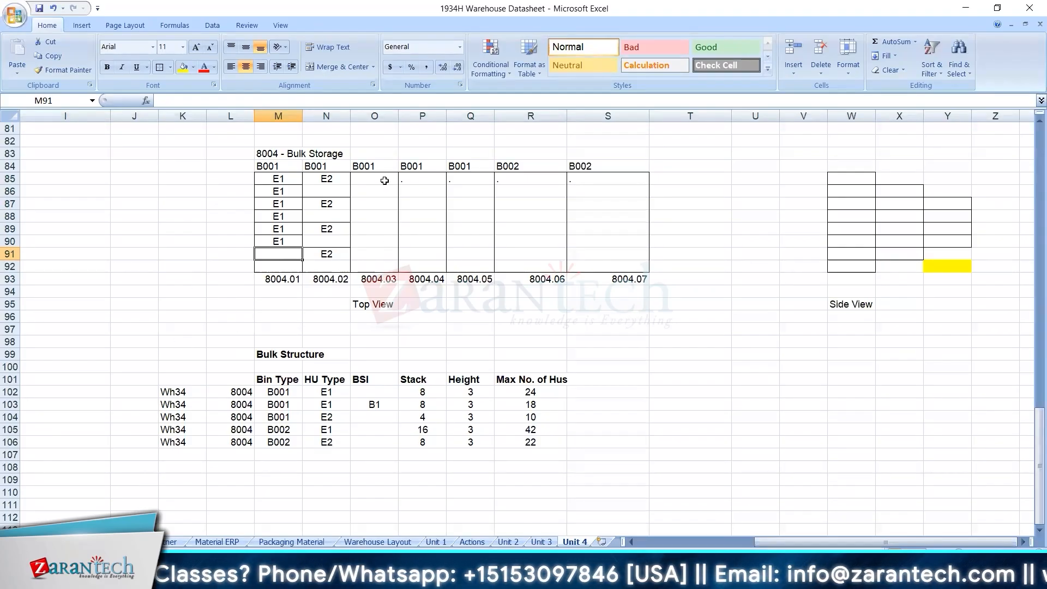
Compare the occupied and emptied positions of row 8004.01 with the empty row 8004.03.
left_click_drag(385, 180, 376, 279)
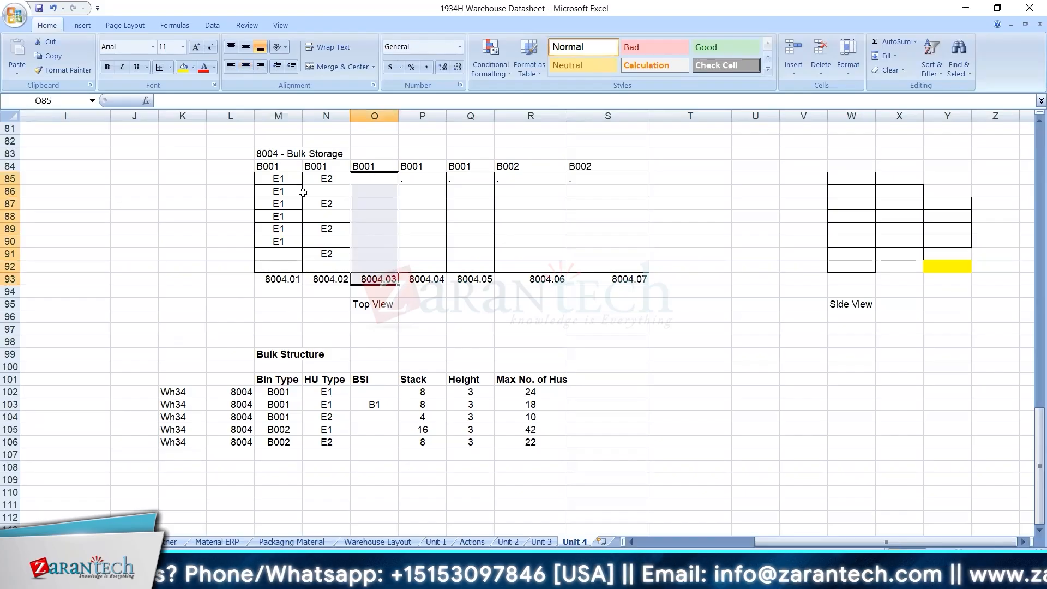
left_click_drag(291, 183, 287, 241)
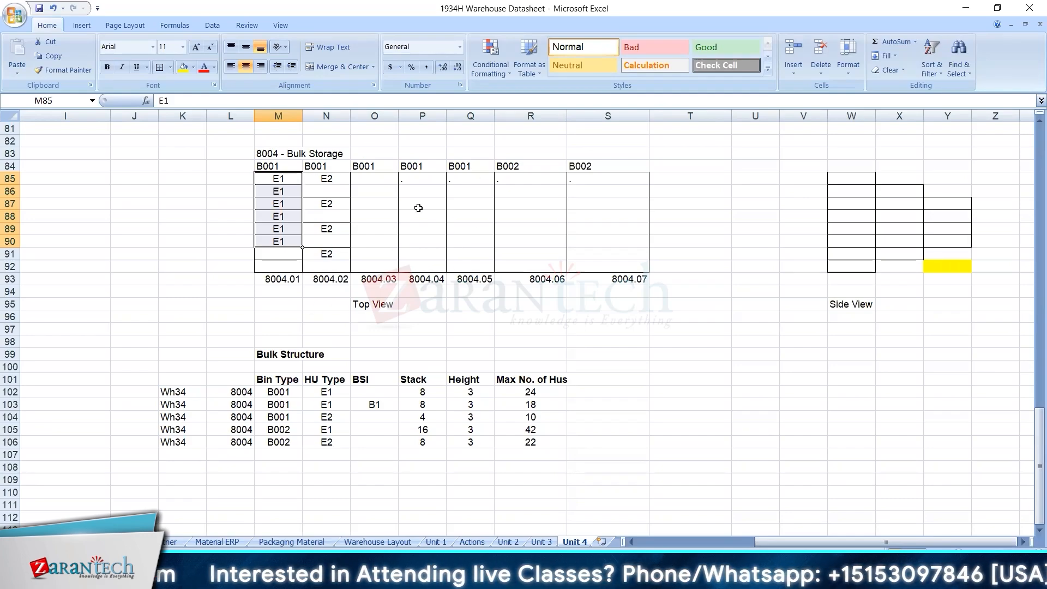
right_click(372, 183)
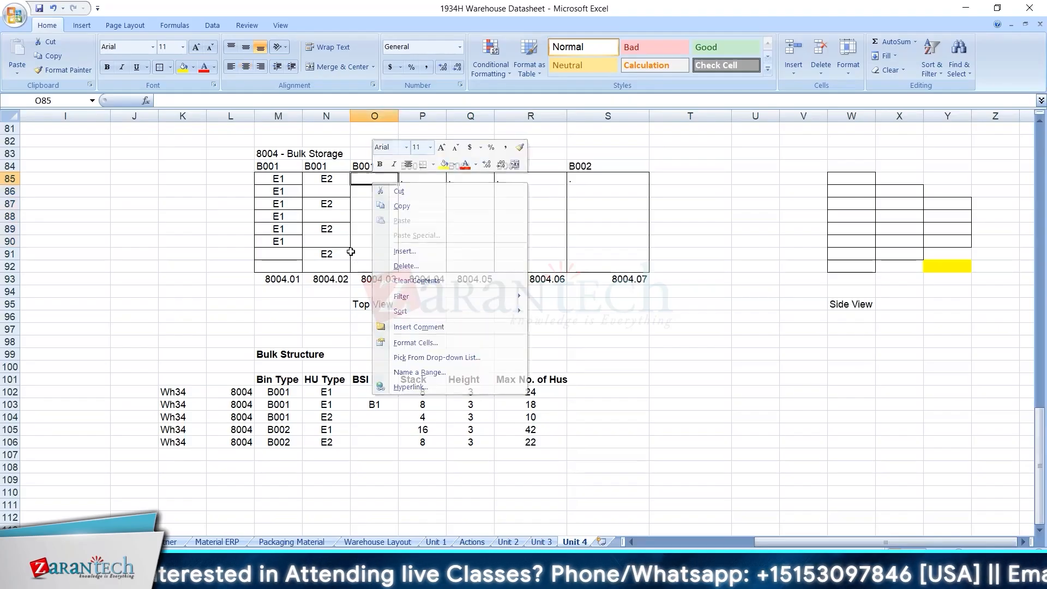
key("Escape")
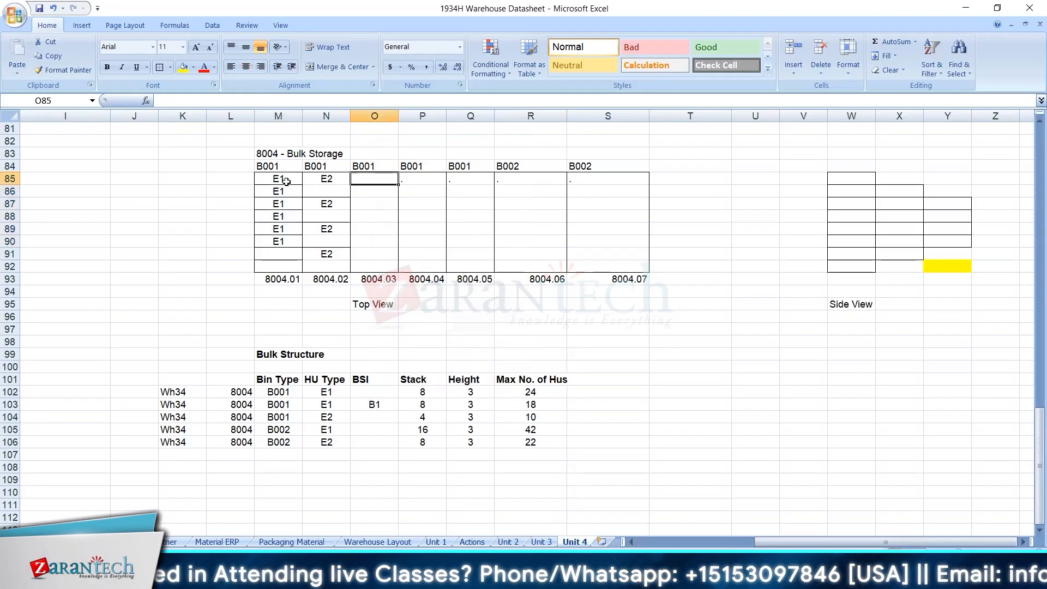
left_click(272, 240)
left_click(284, 178)
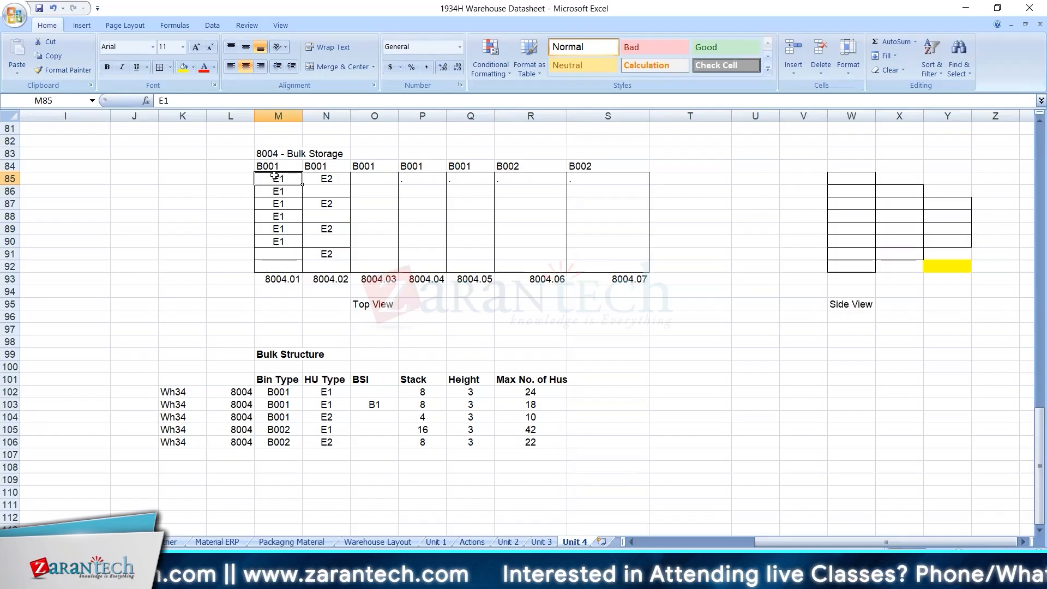
left_click(278, 265)
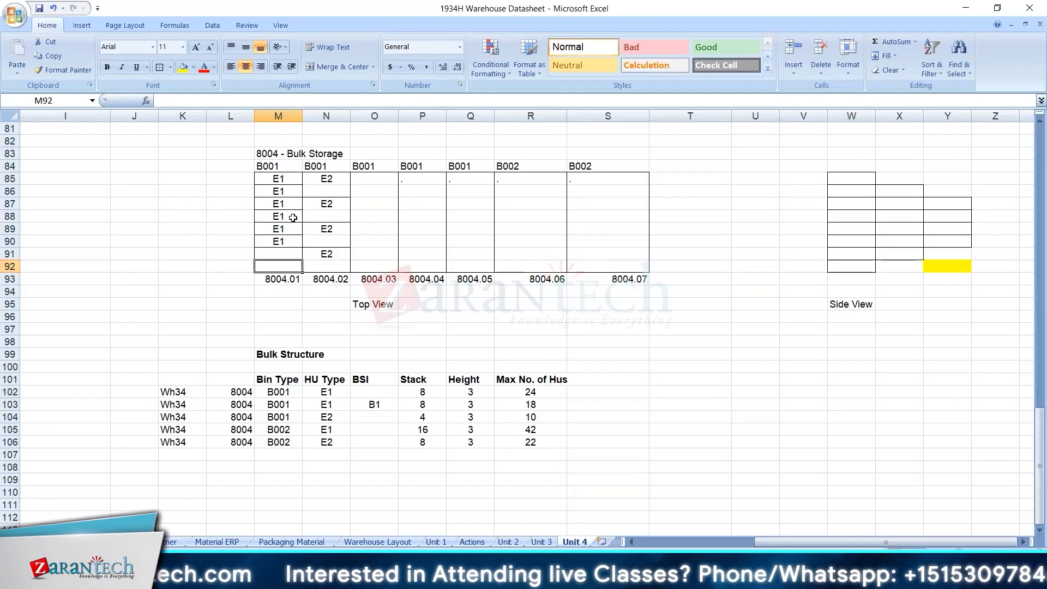
left_click(280, 176)
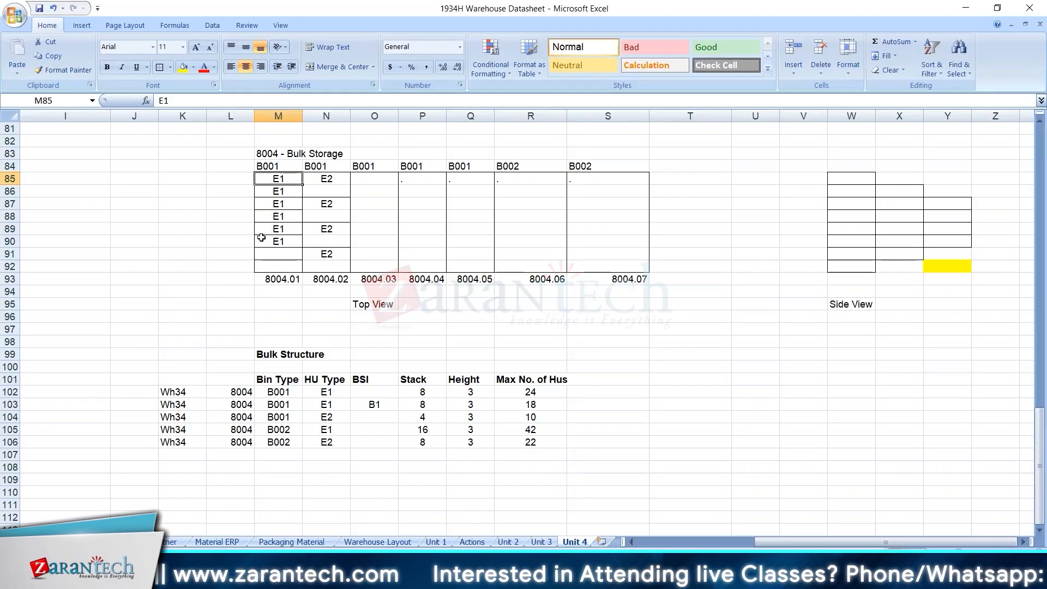
Enter E1 in the first two positions of row 8004.03, cells O85 and O86.
left_click(377, 179)
type("E1")
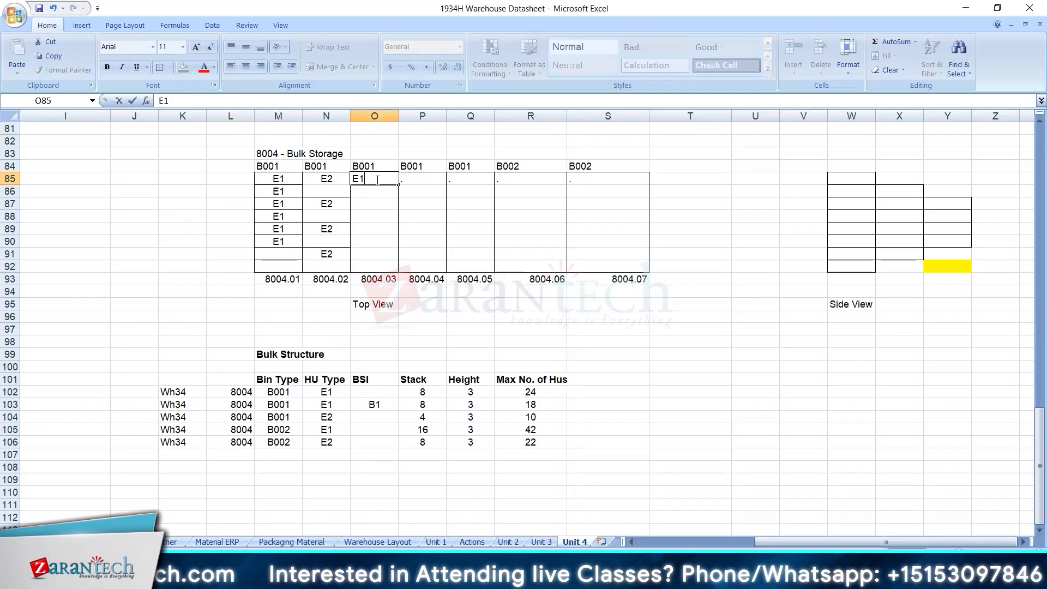
key("Return")
type("E1")
key("Return")
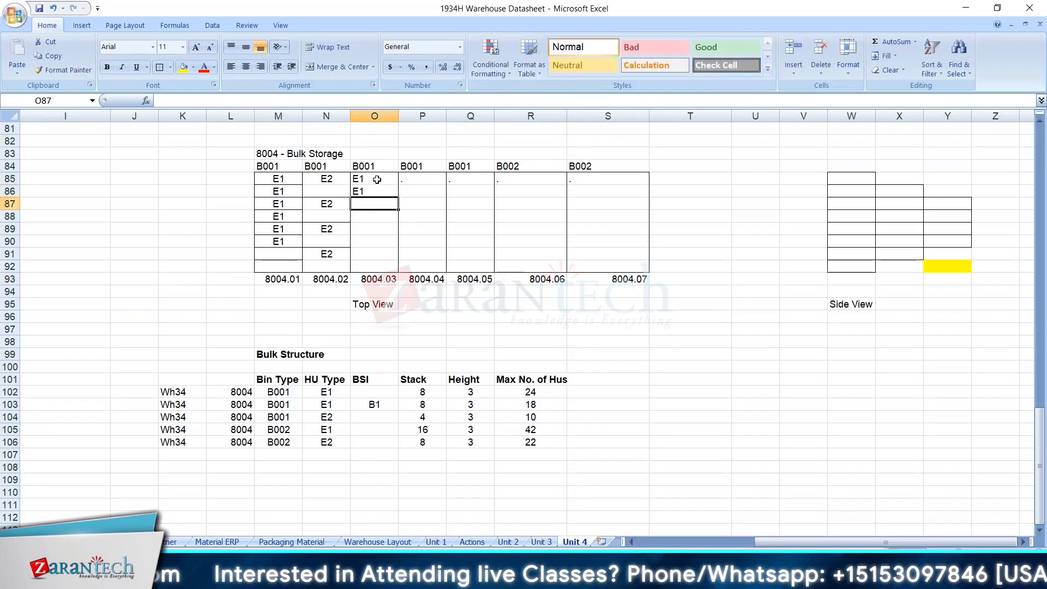
left_click(285, 177)
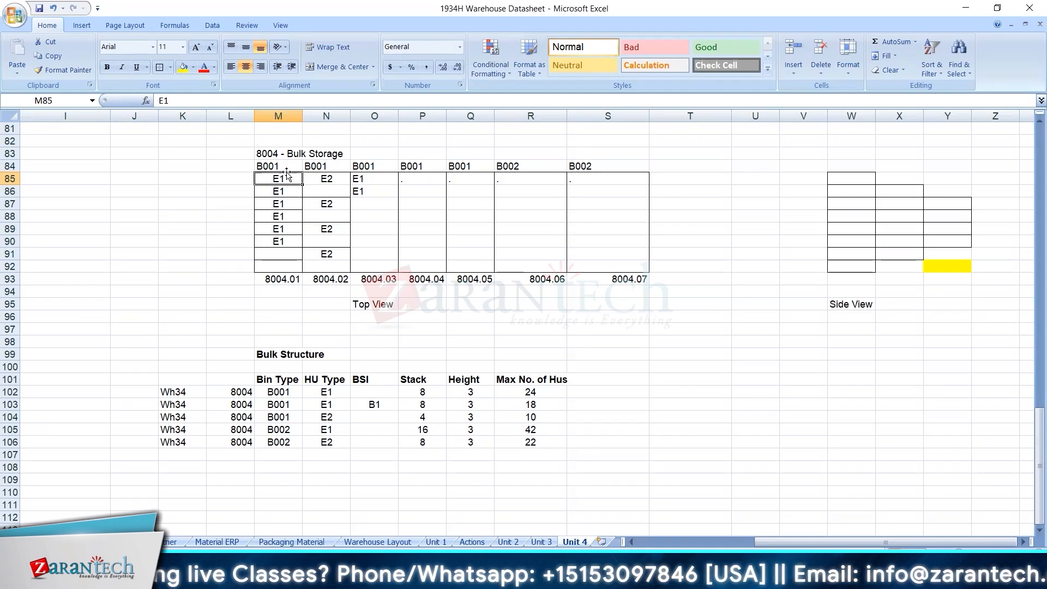
left_click_drag(290, 178, 293, 240)
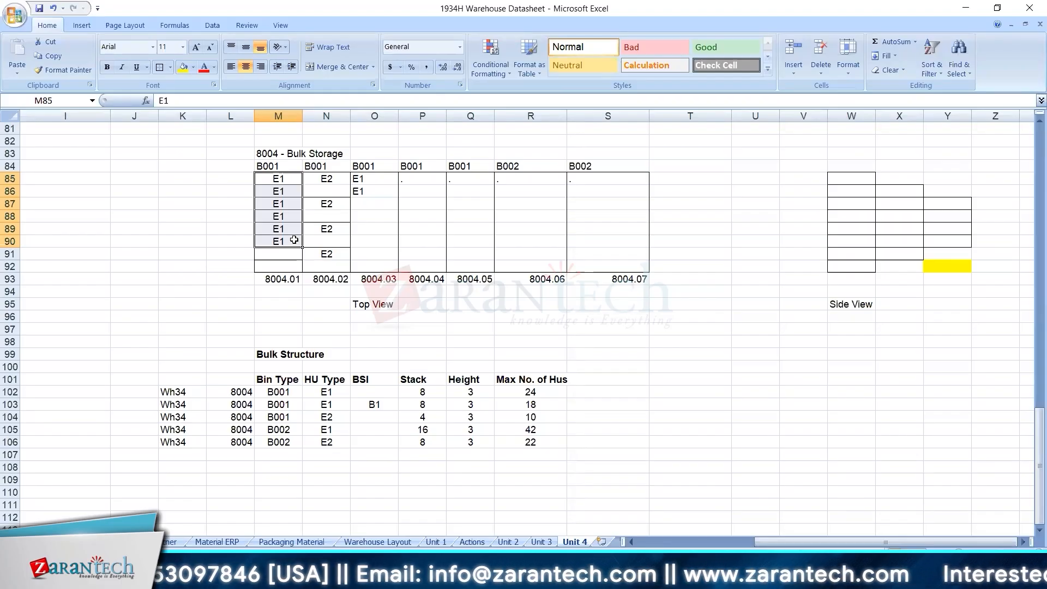
left_click(288, 281)
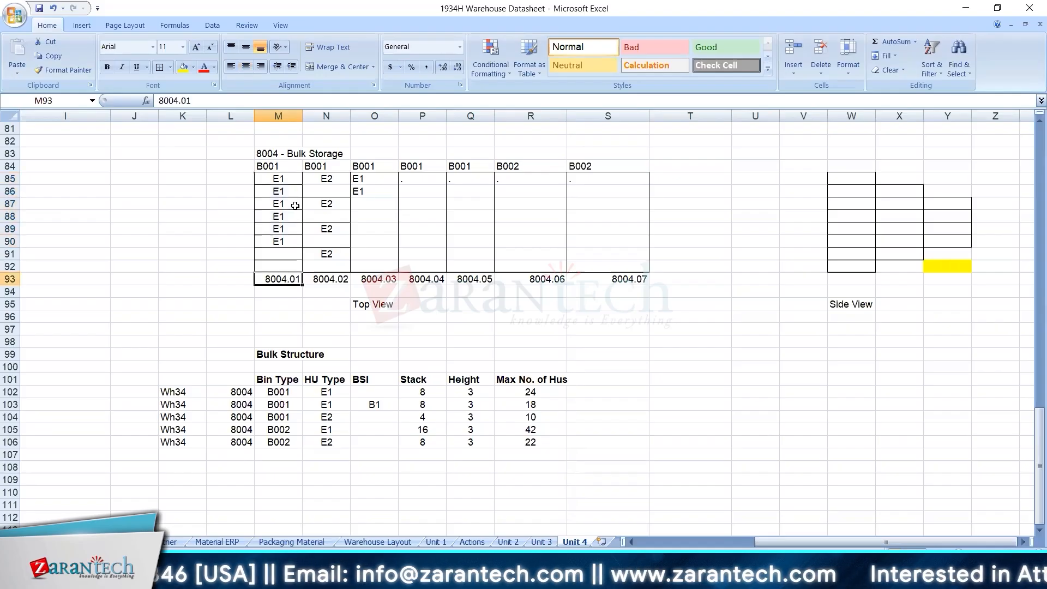
left_click_drag(287, 182, 278, 241)
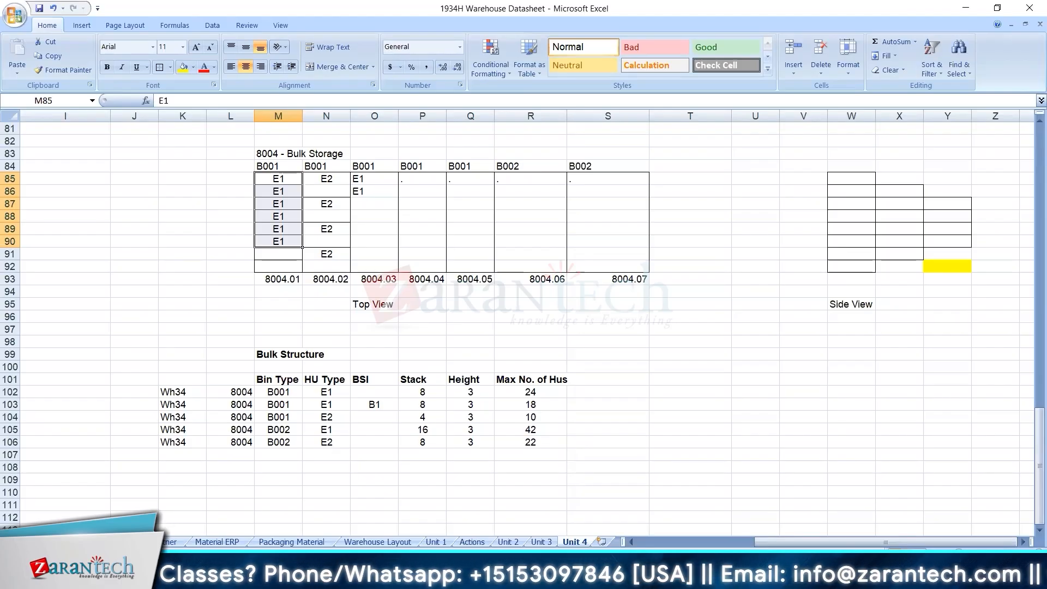
Read the Time limit field help in SAP and return from the bulk storage control entries to the IMG structure.
mouse_move(643, 542)
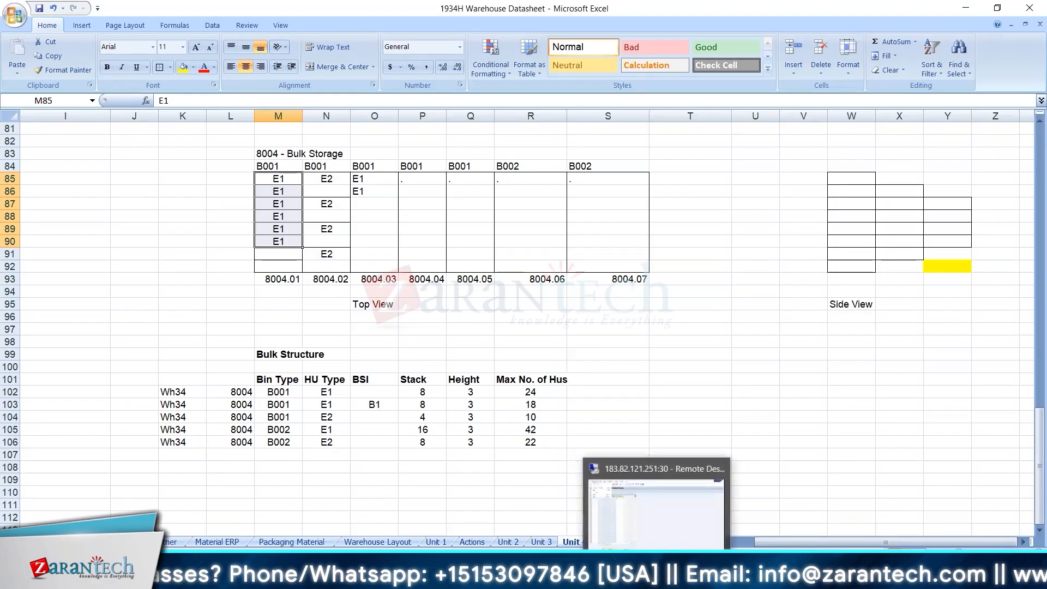
left_click(643, 541)
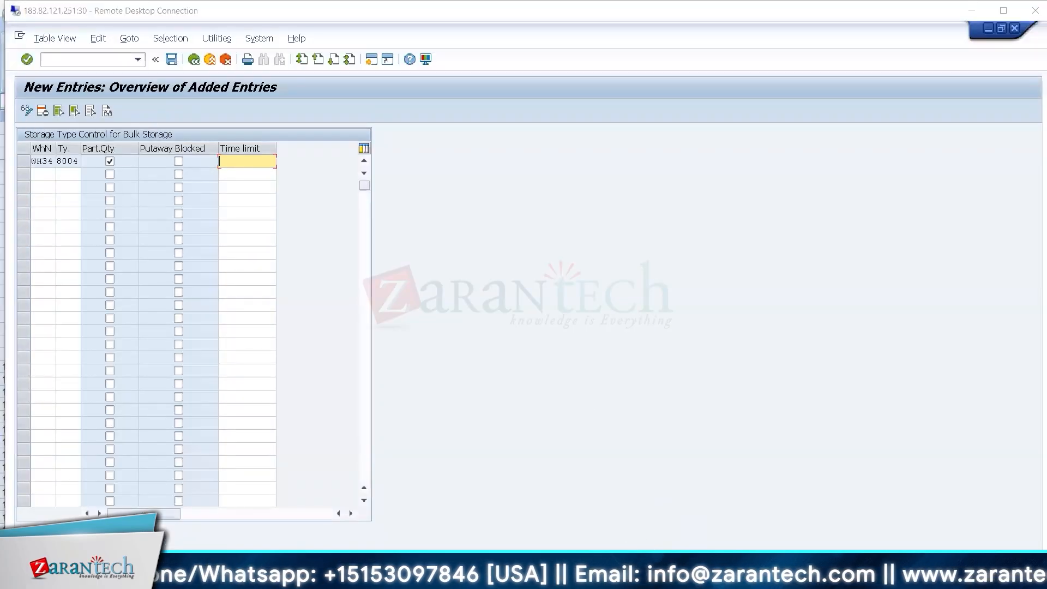
key("alt+Tab")
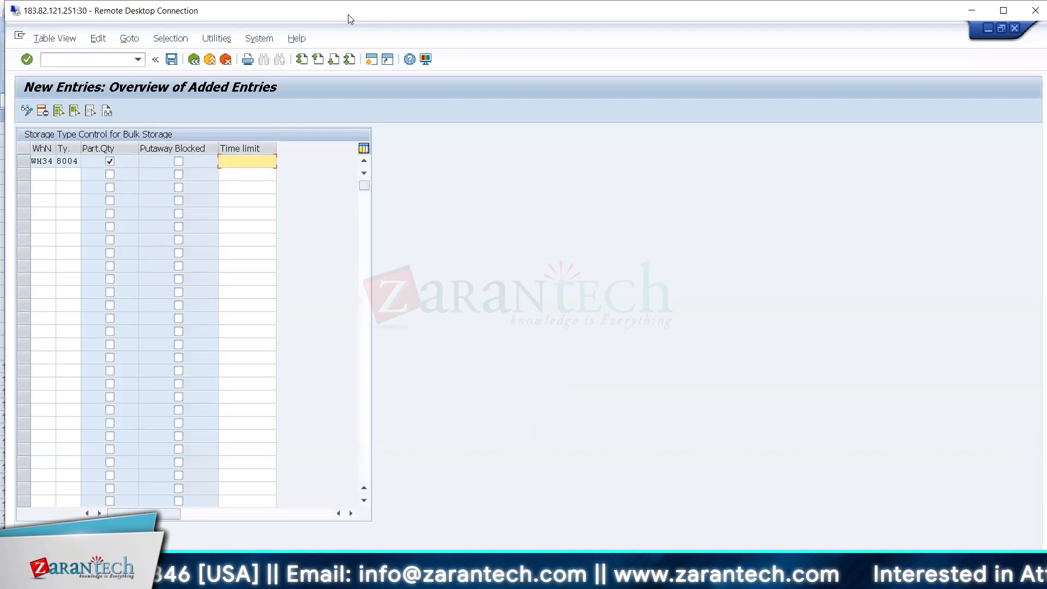
double_click(350, 16)
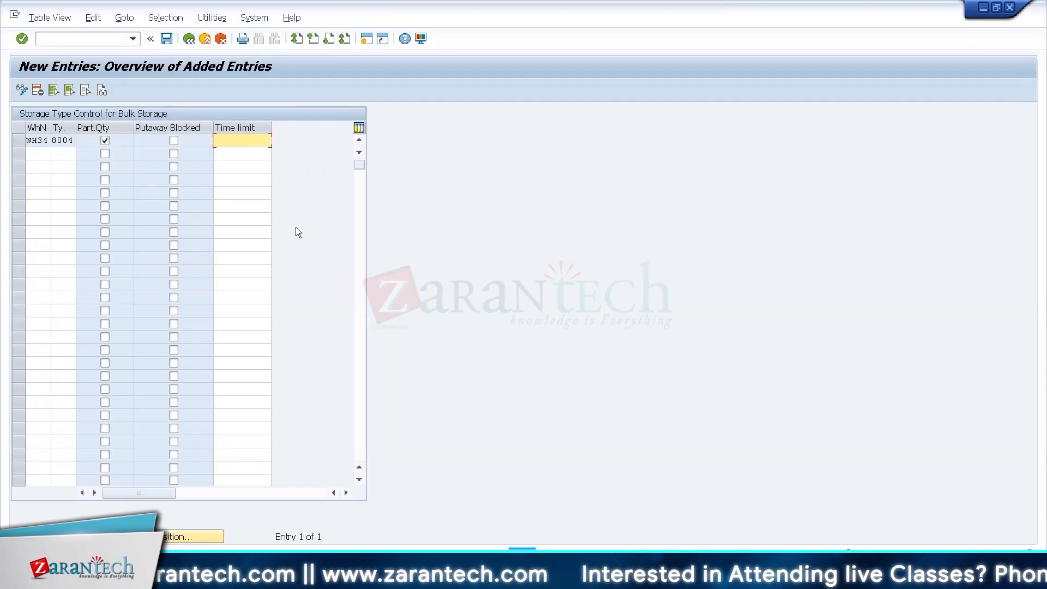
key("F1")
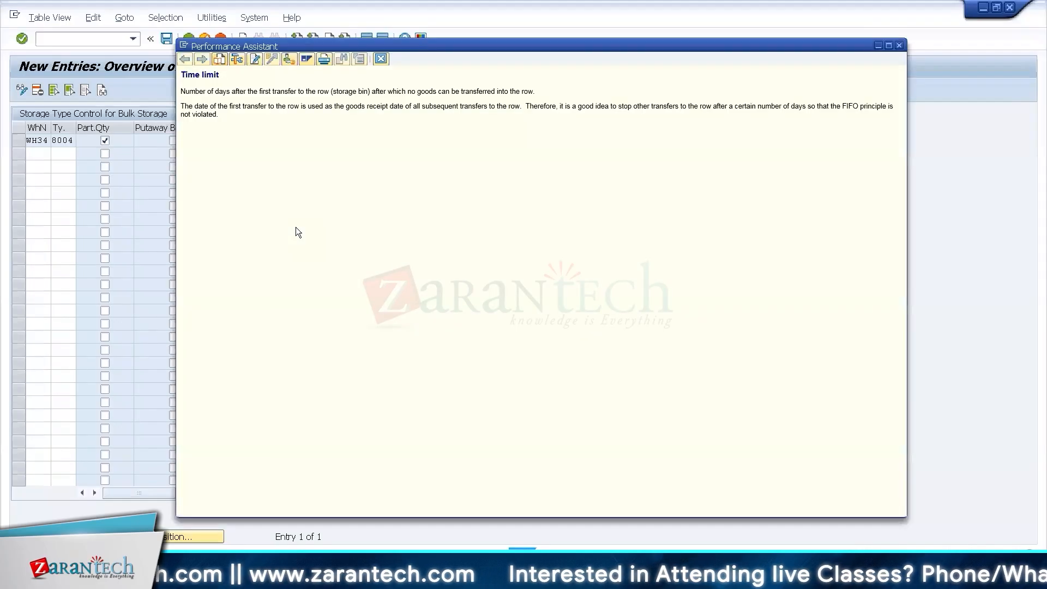
left_click(381, 64)
left_click(194, 44)
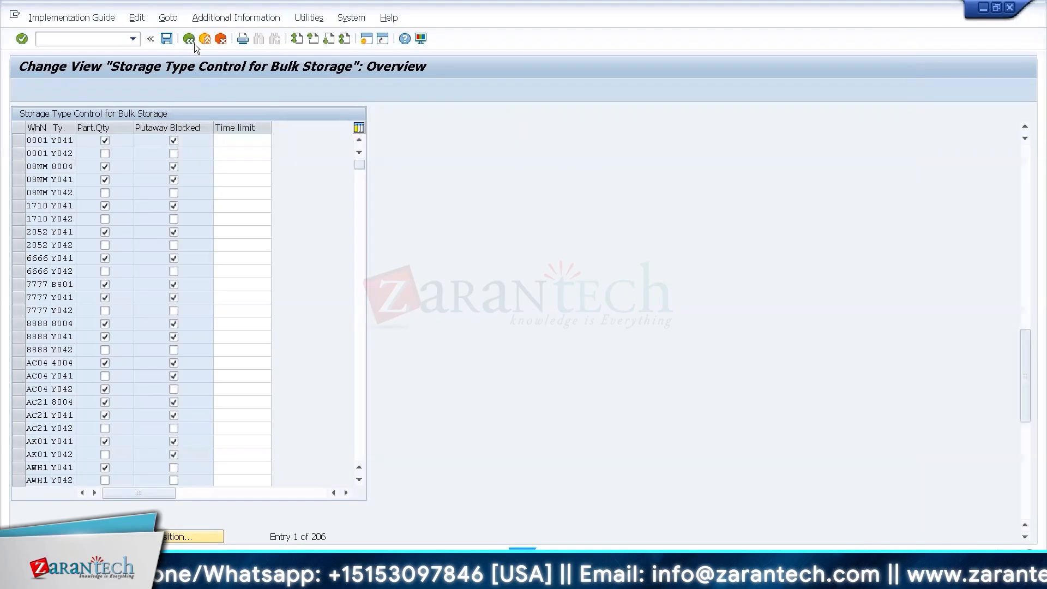
left_click(194, 44)
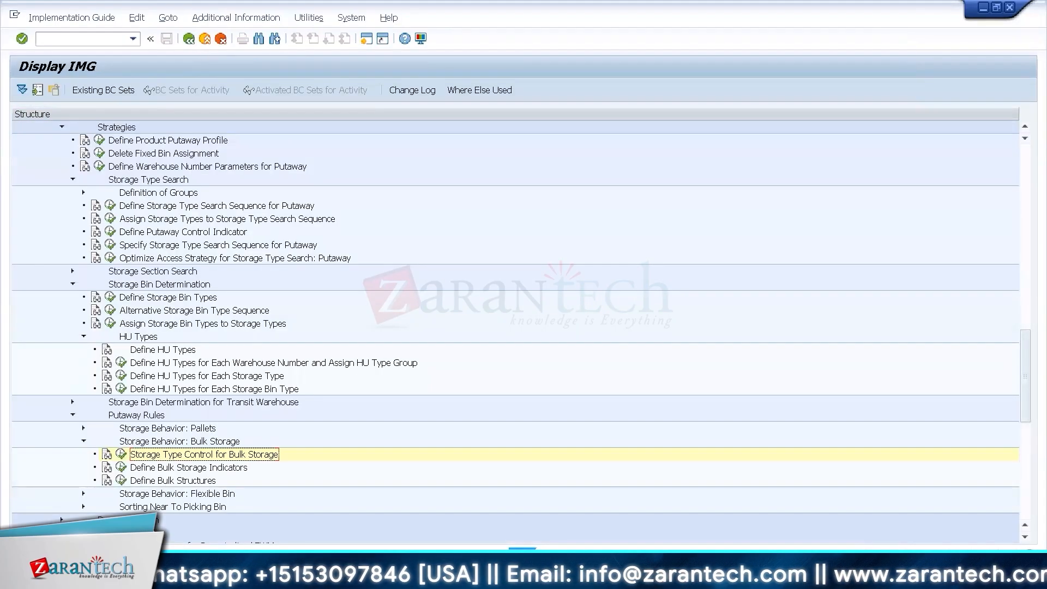
Switch to the WH34 putaway task creation session and create and save the warehouse tasks for the 200 pieces of T-F100.
left_click(159, 575)
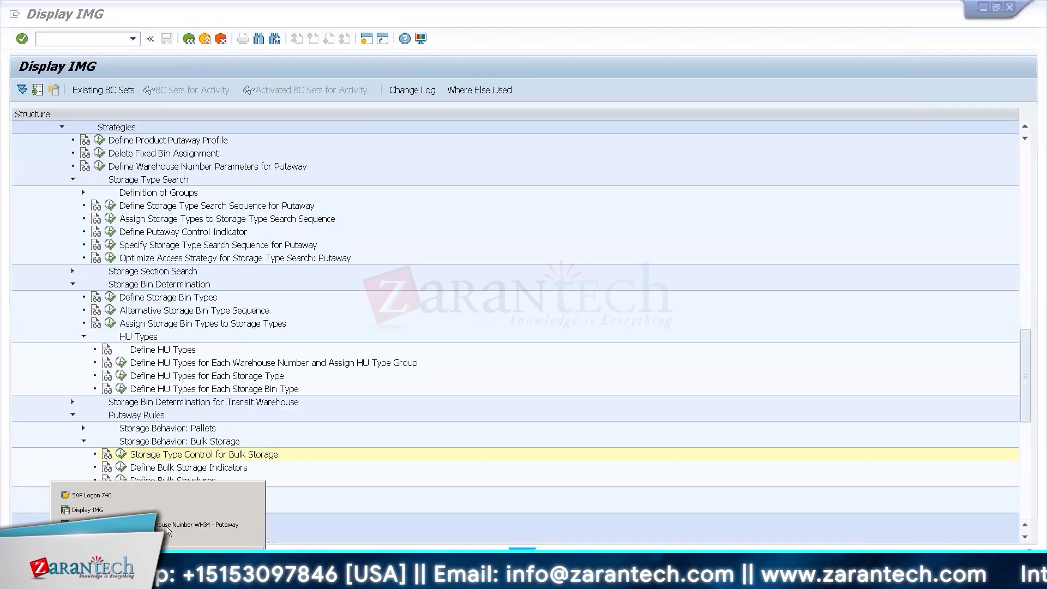
left_click(180, 524)
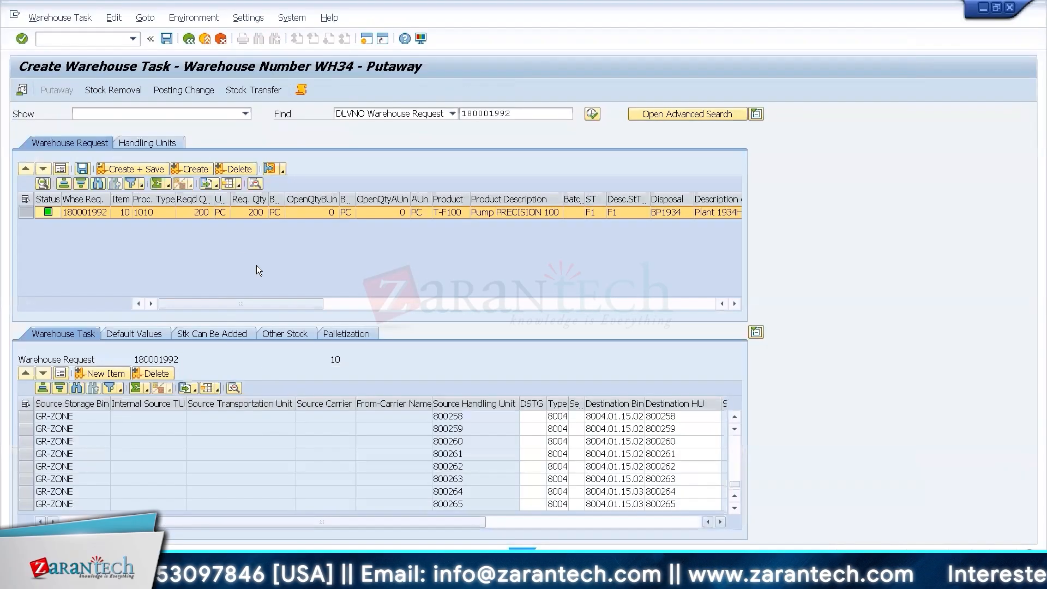
left_click(147, 173)
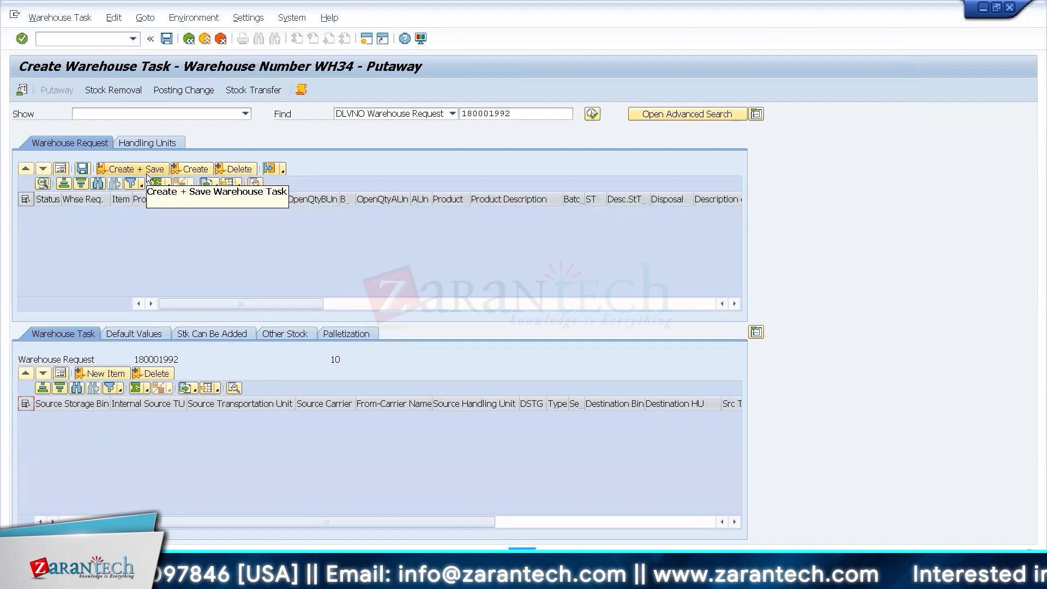
Open warehouse task confirmation, select all open warehouse orders of activity area 8004, and confirm and save them.
left_click(60, 17)
left_click(50, 67)
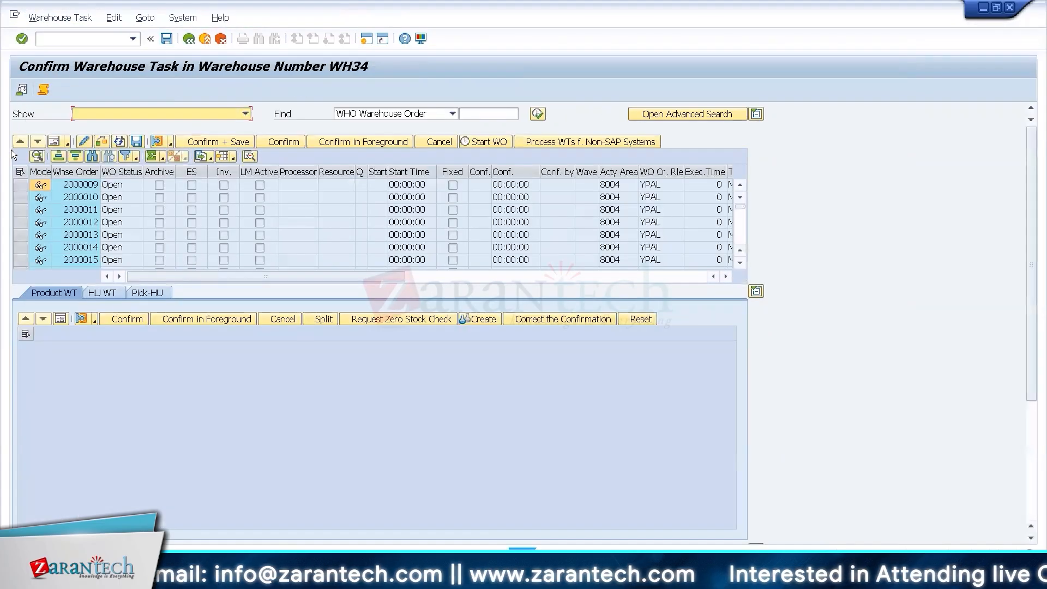
left_click(19, 172)
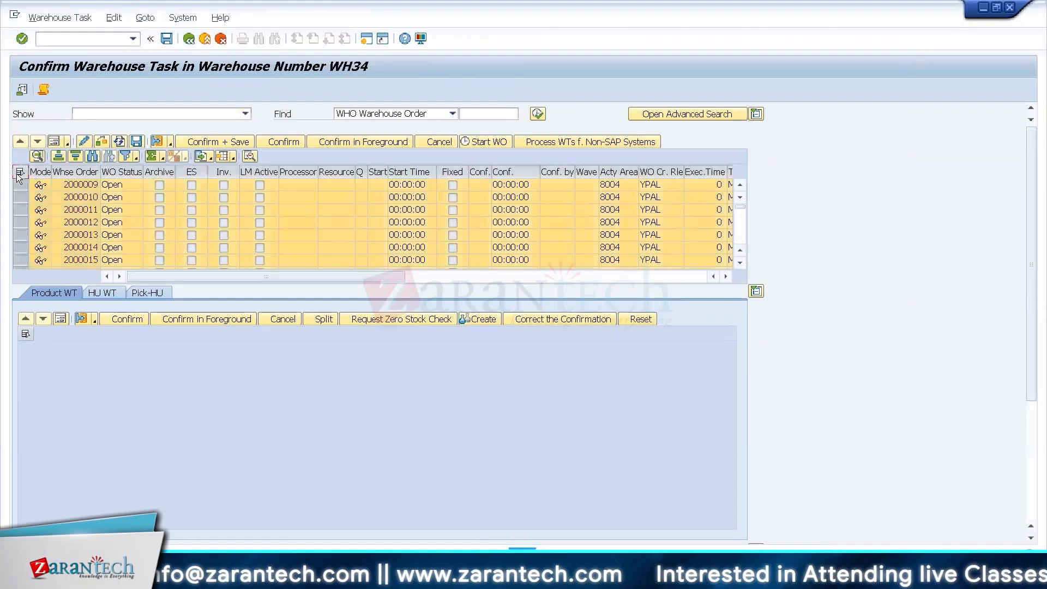
left_click(105, 185)
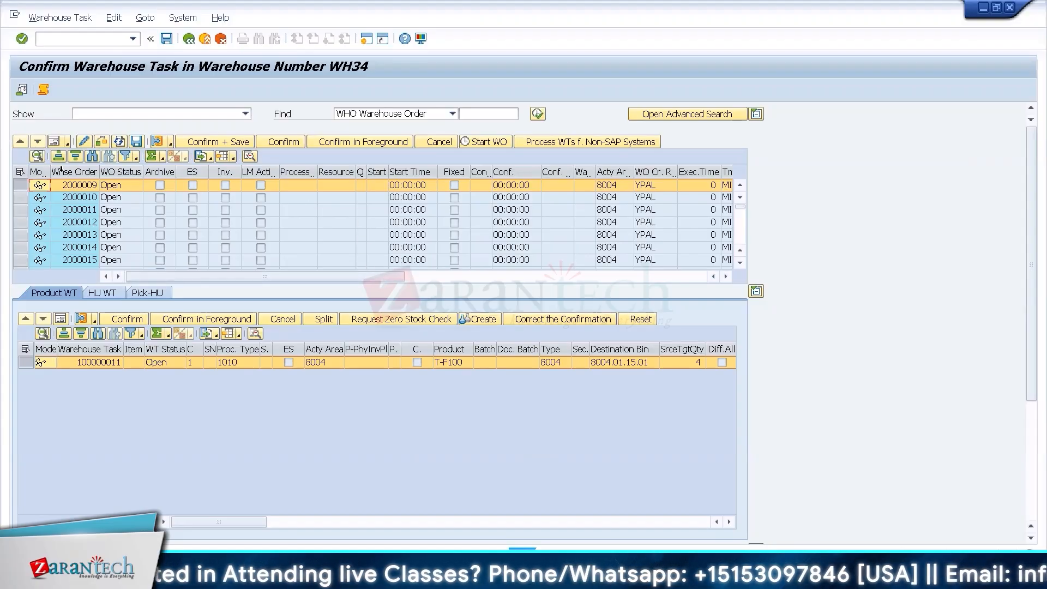
left_click(21, 172)
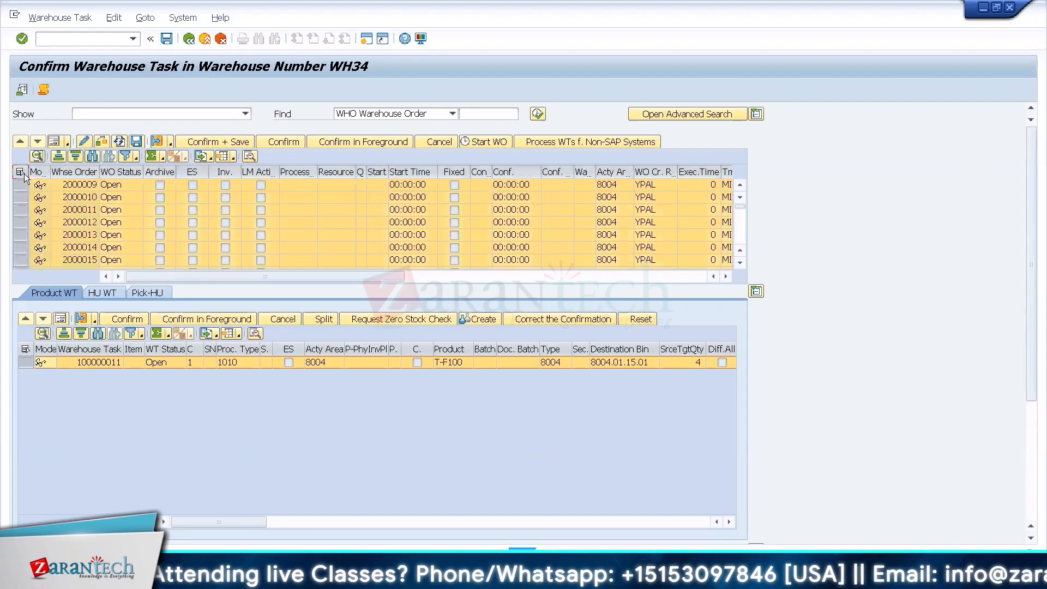
left_click(204, 137)
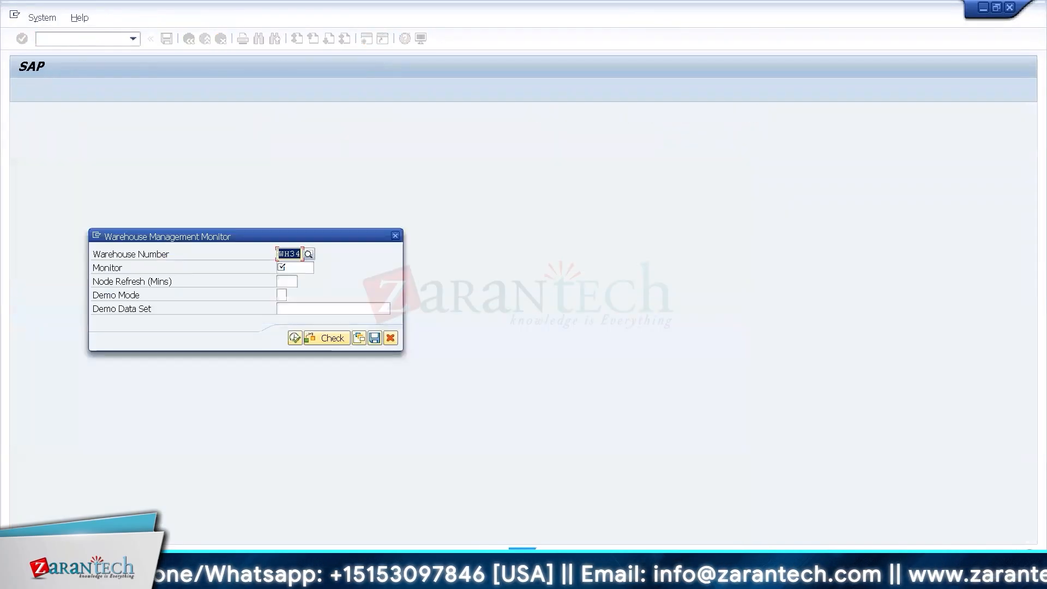
Display the 8004 storage bins in the WH34 warehouse monitor and compare their HU counts, maximum HUs, and Empty and Full indicators.
left_click(18, 162)
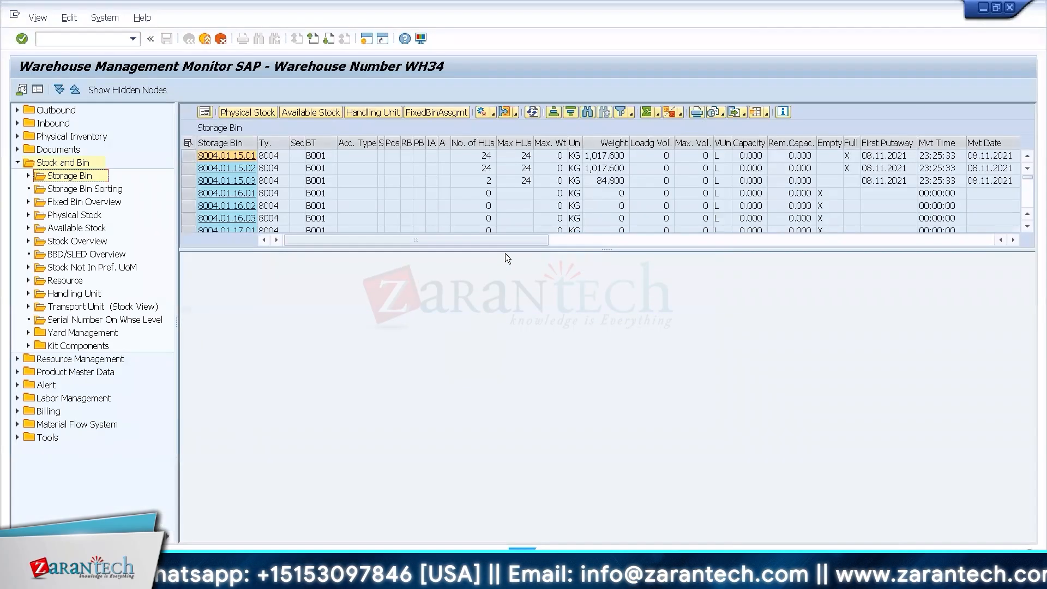
left_click_drag(505, 251, 508, 430)
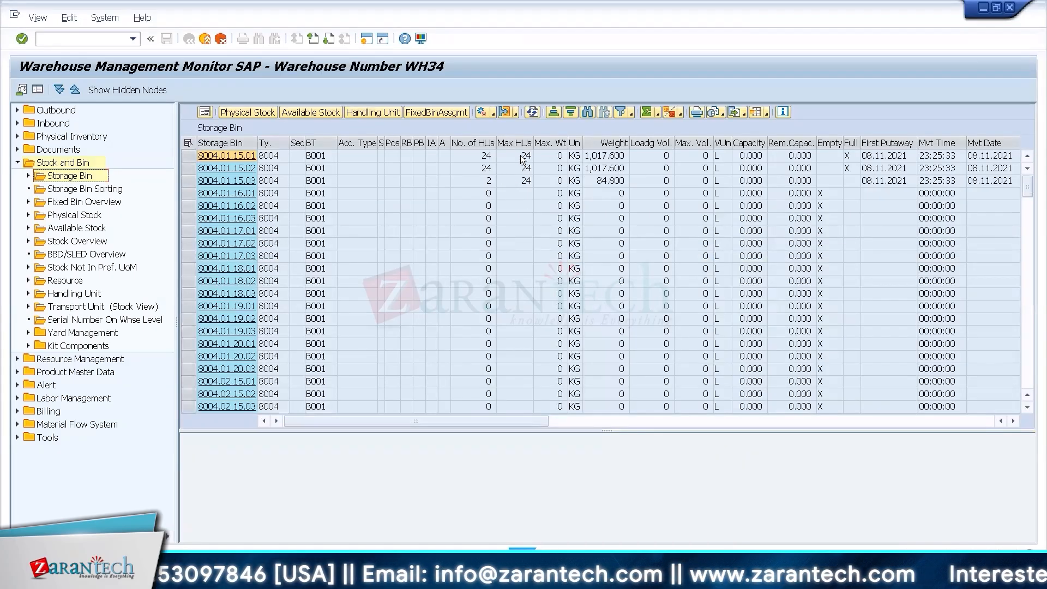
left_click(525, 157)
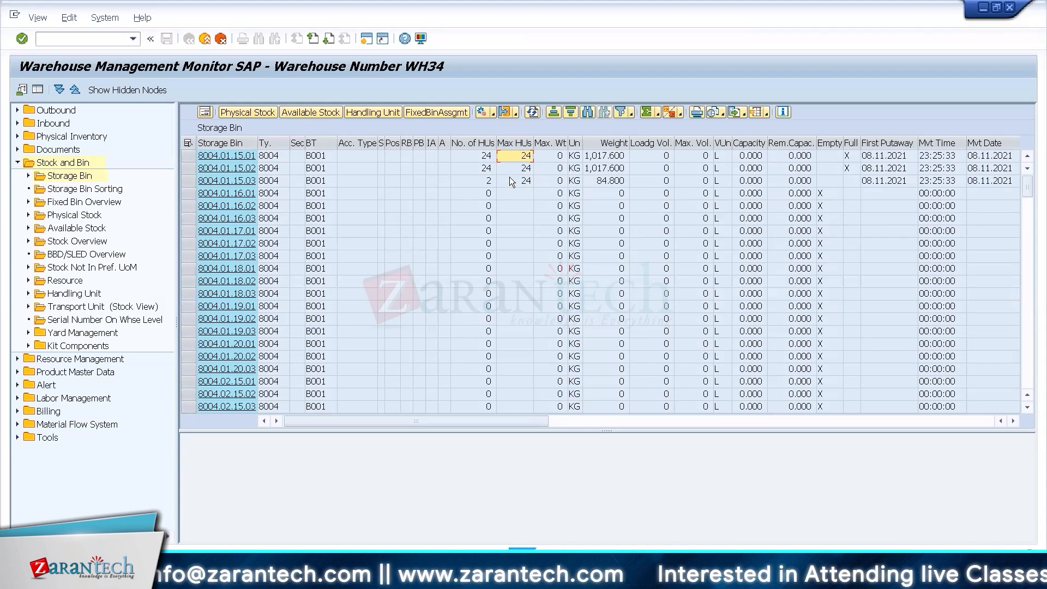
left_click(510, 143)
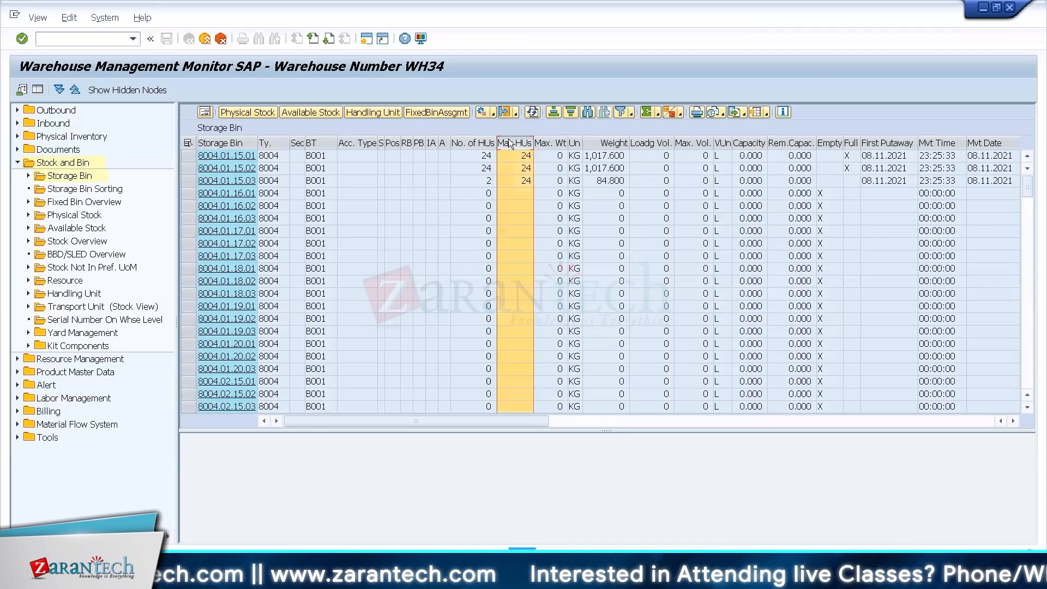
left_click(475, 153)
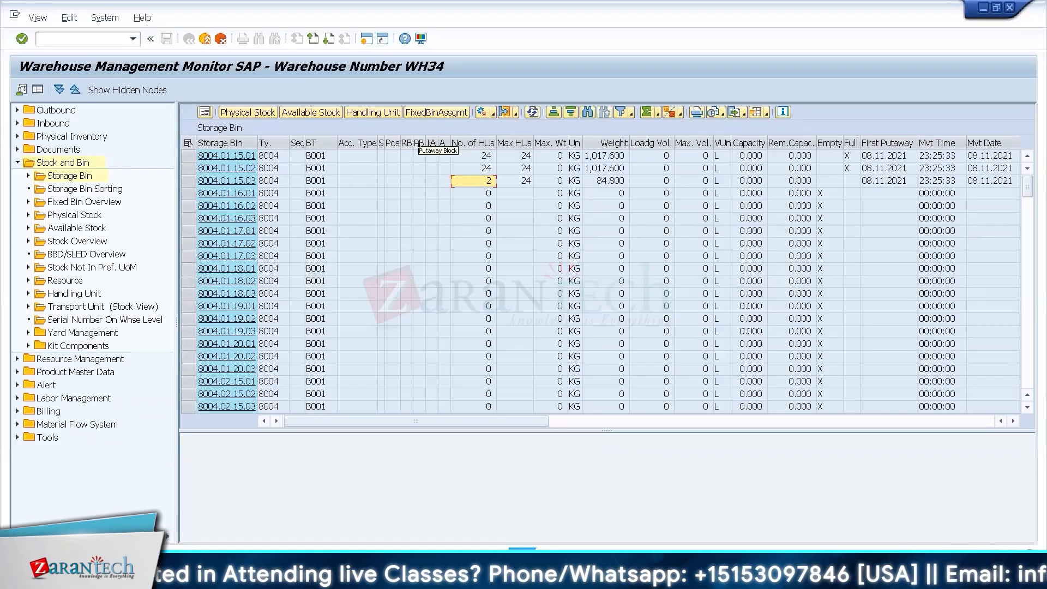
left_click(854, 156)
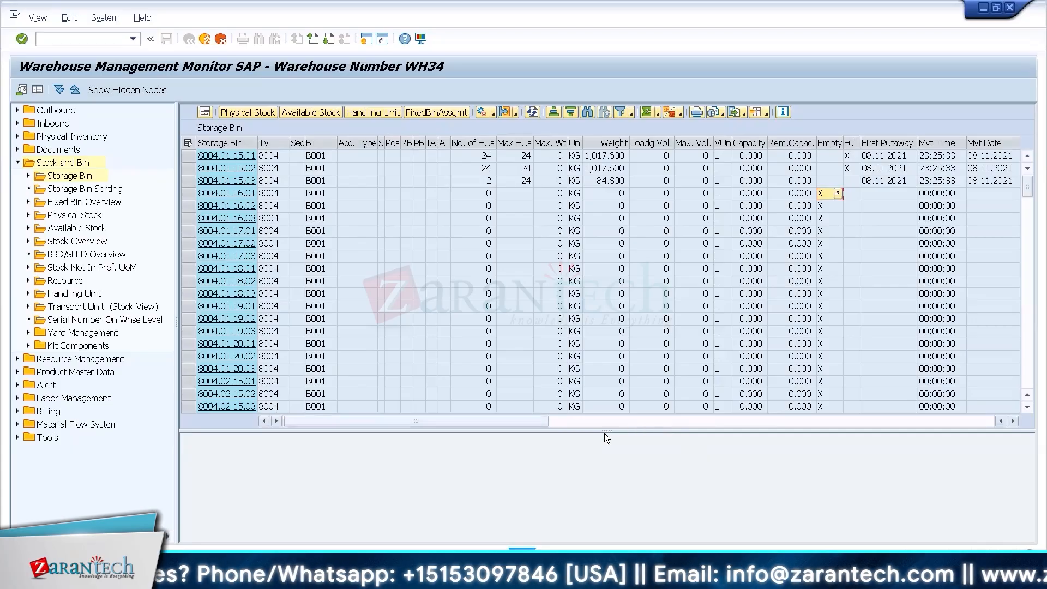
Display the handling units stored in bins 8004.01.15.01 and 8004.01.15.02.
left_click_drag(605, 431, 596, 291)
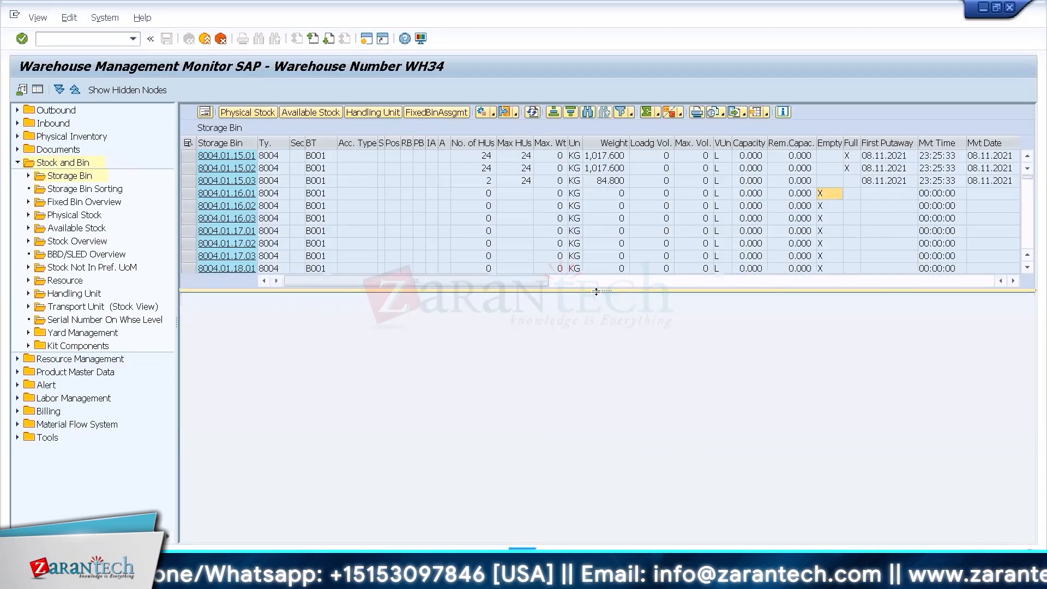
left_click(188, 156)
left_click(375, 114)
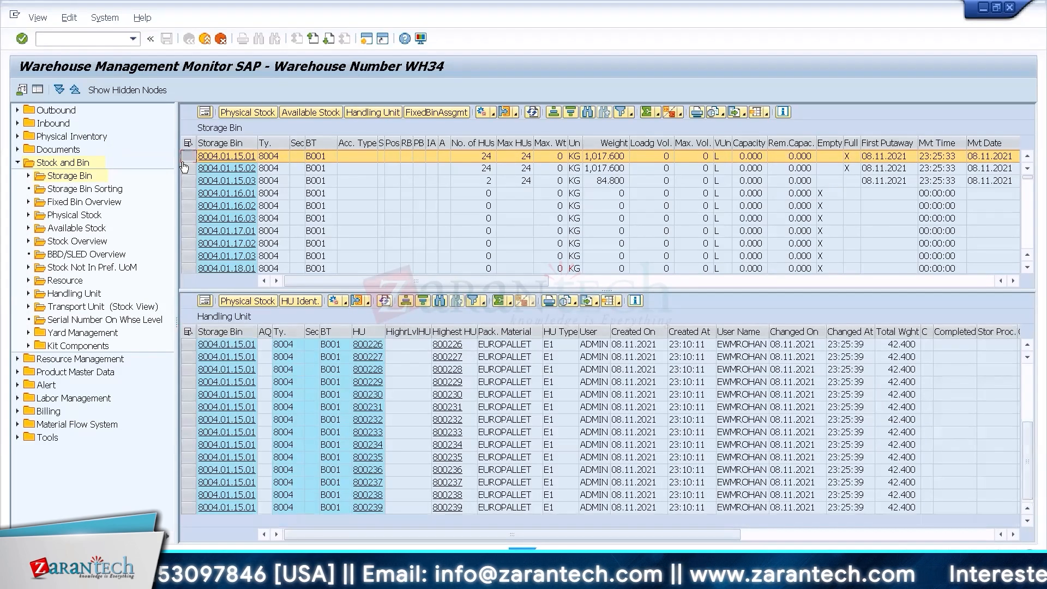
left_click(188, 169)
left_click(368, 113)
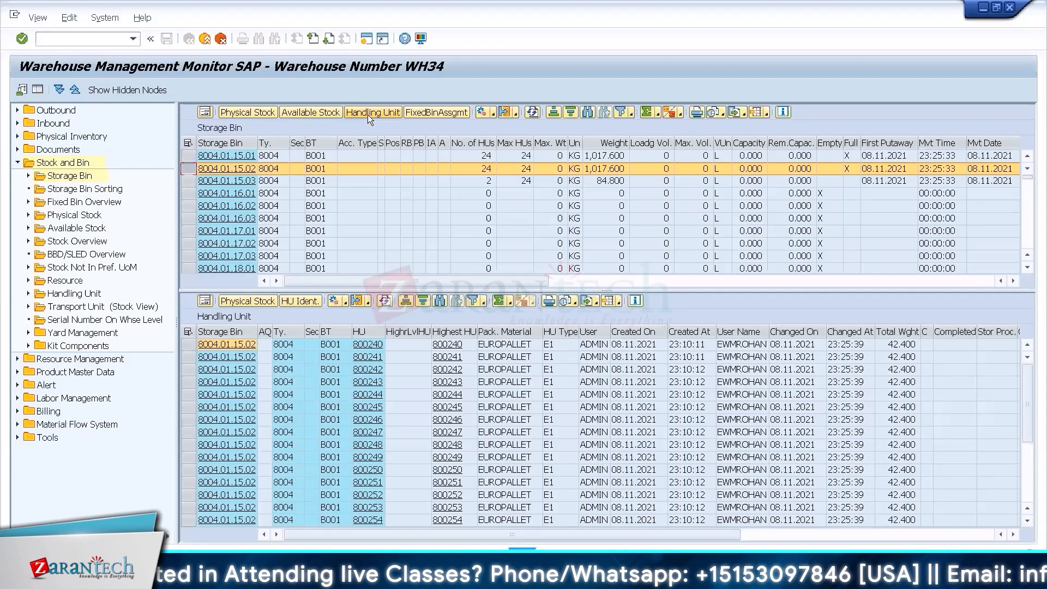
In Storage Type Control for Bulk Storage, set Putaway Blocked for WH34 storage type 8004 and save it to the customizing request.
key("F10")
key("Escape")
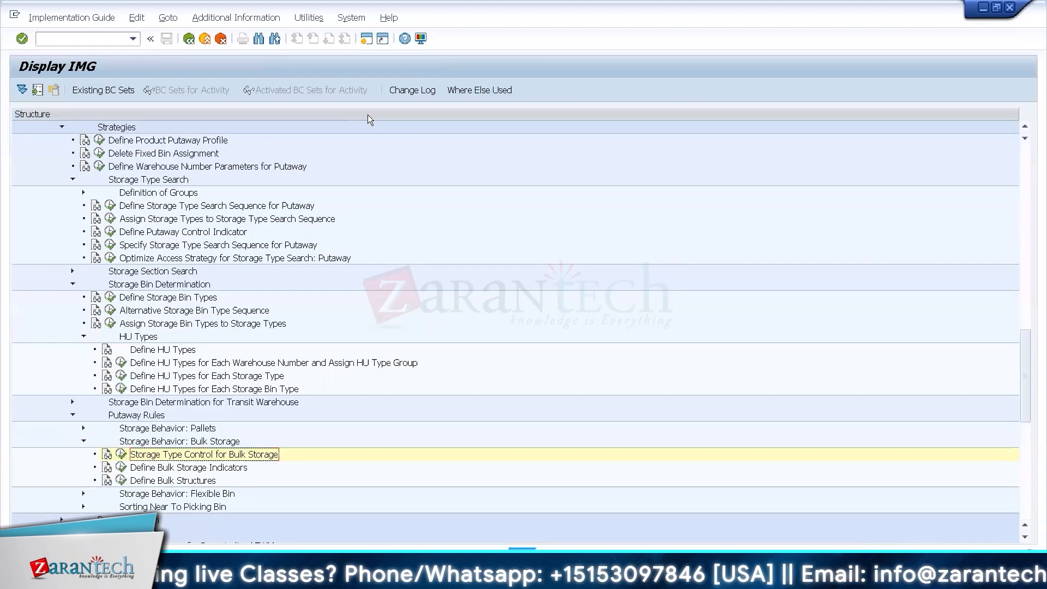
left_click(121, 453)
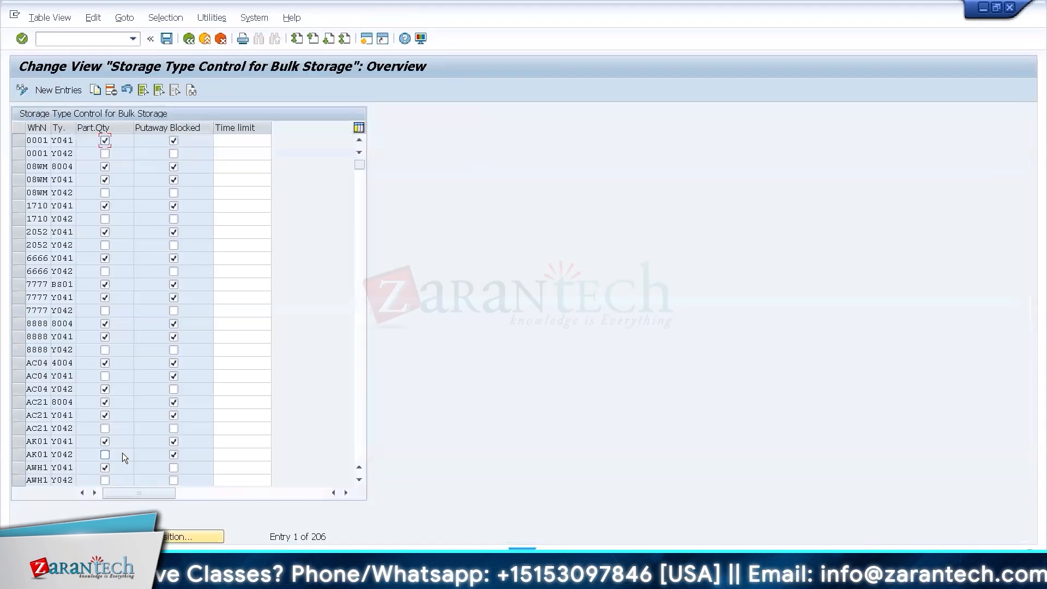
left_click(192, 537)
type("W")
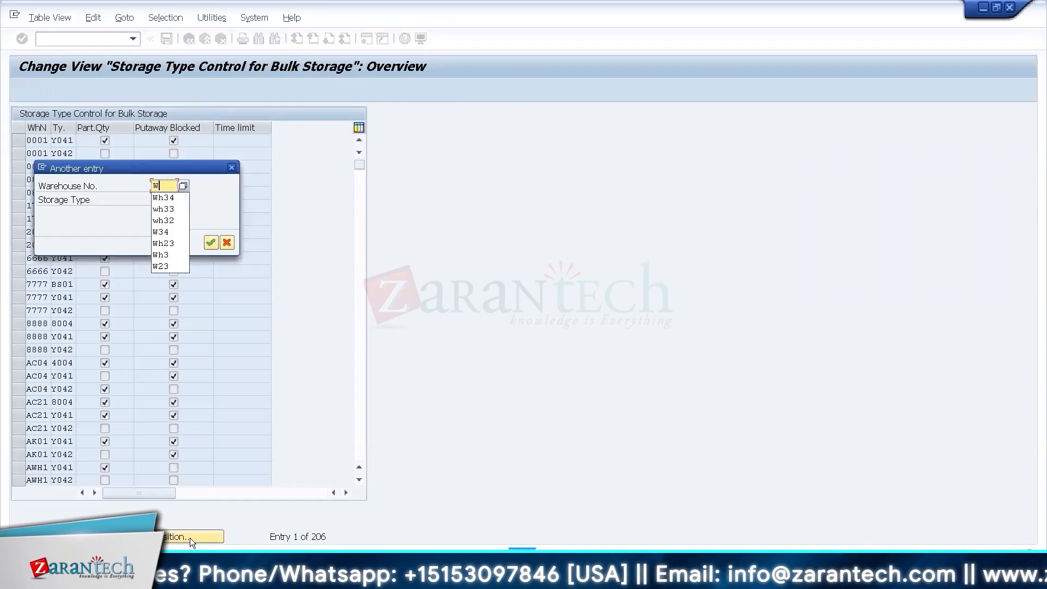
key("Down")
key("Return")
key("Return")
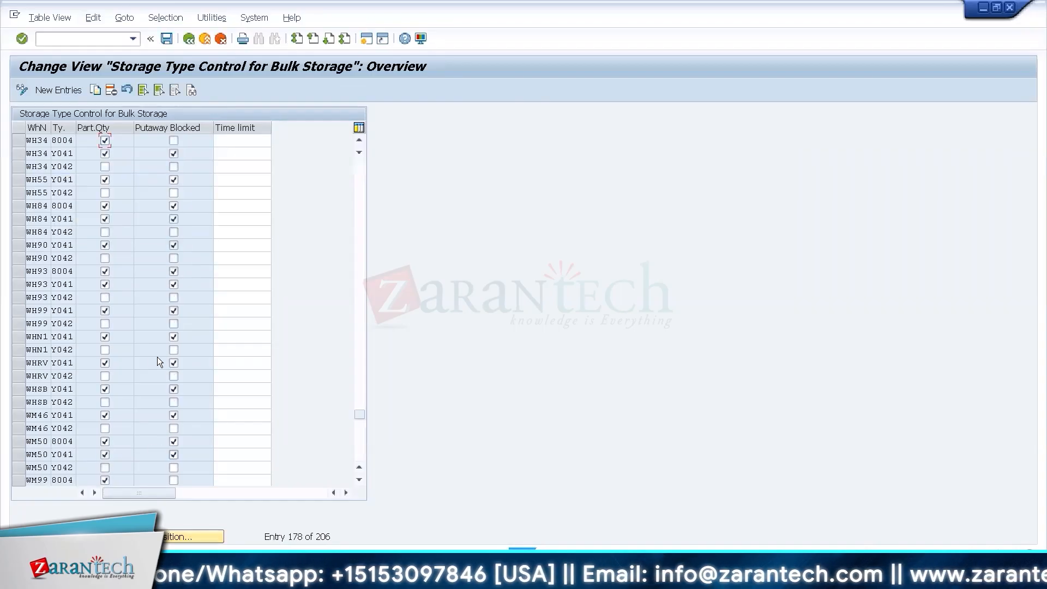
left_click(173, 140)
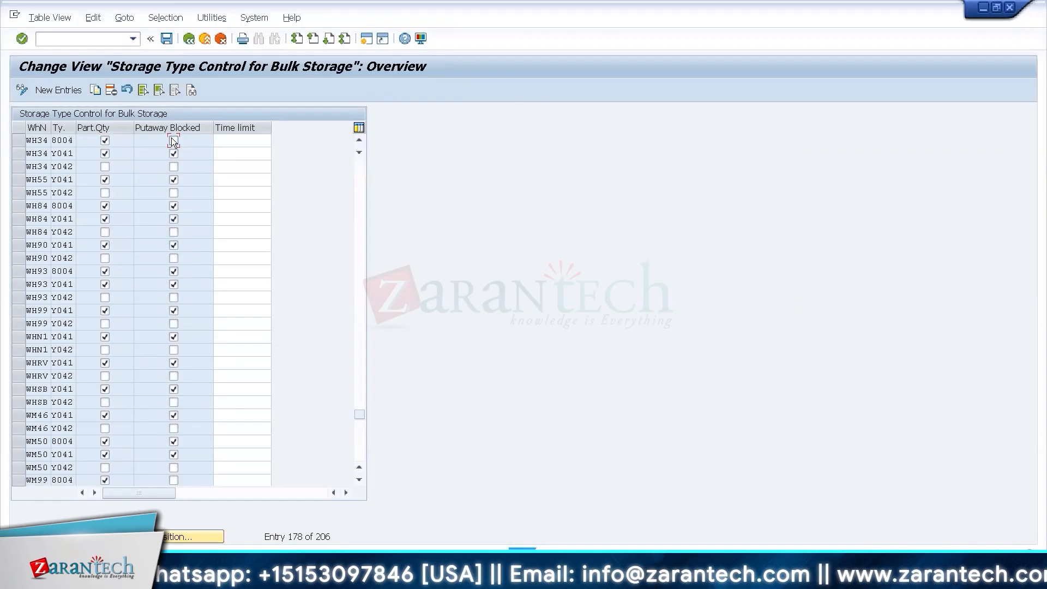
key("ctrl+s")
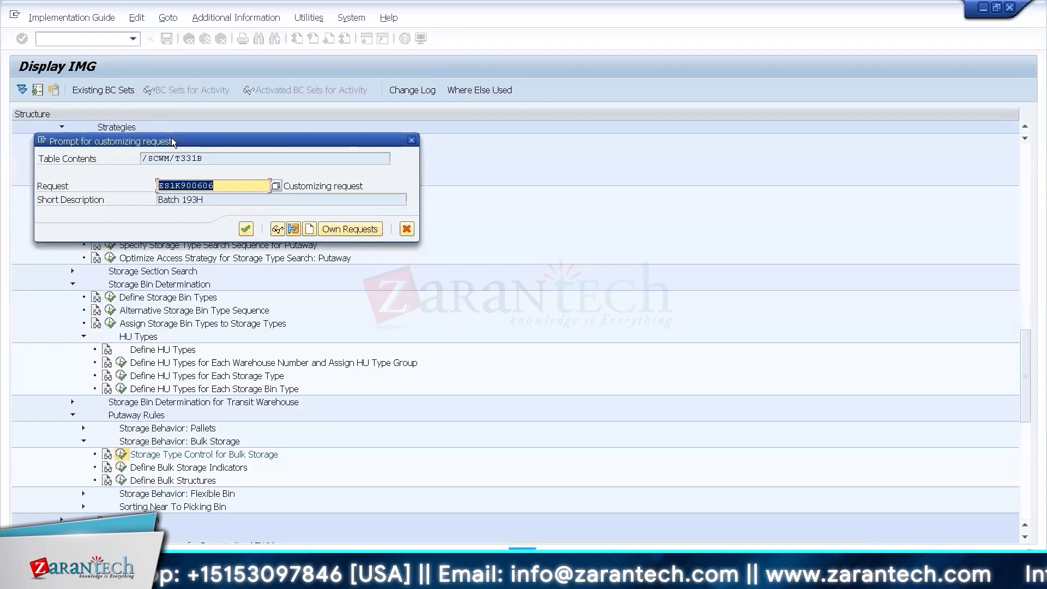
key("Return")
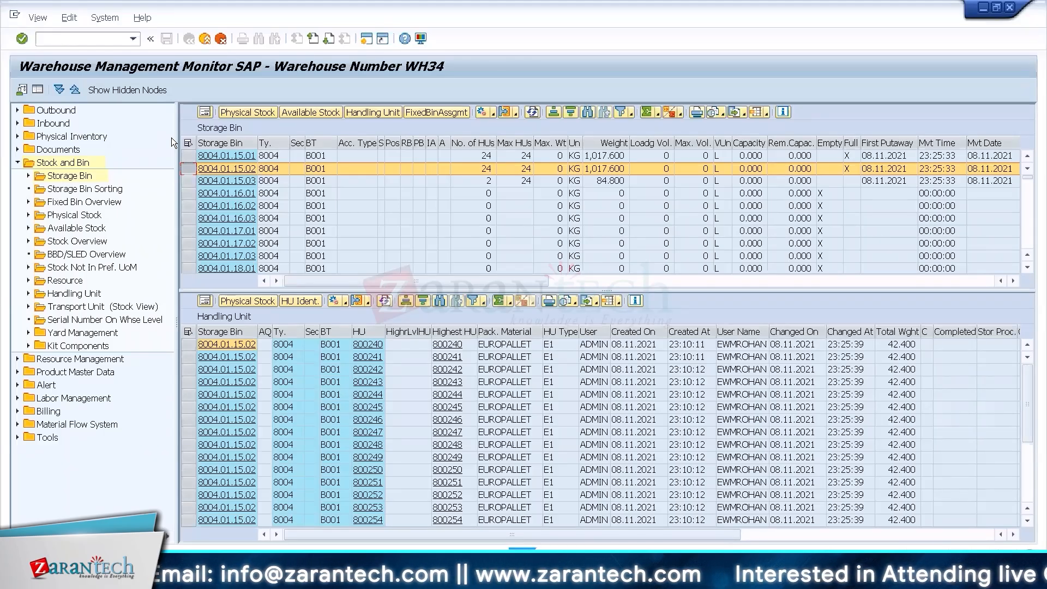
Review the bulk storage control entry for WH34 storage type 8004 and return to the IMG structure.
key("alt+Tab")
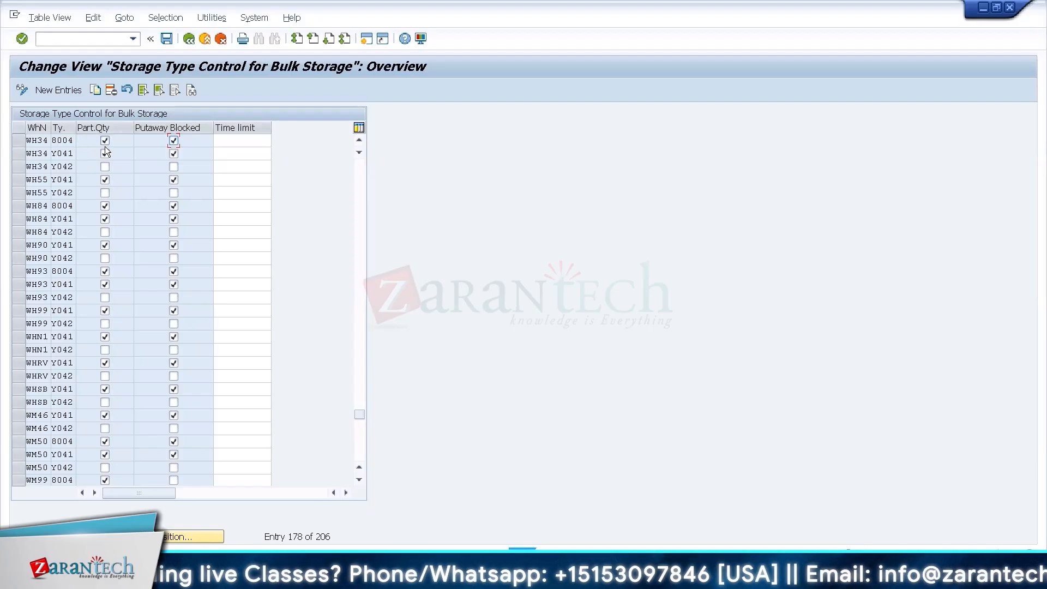
left_click(17, 141)
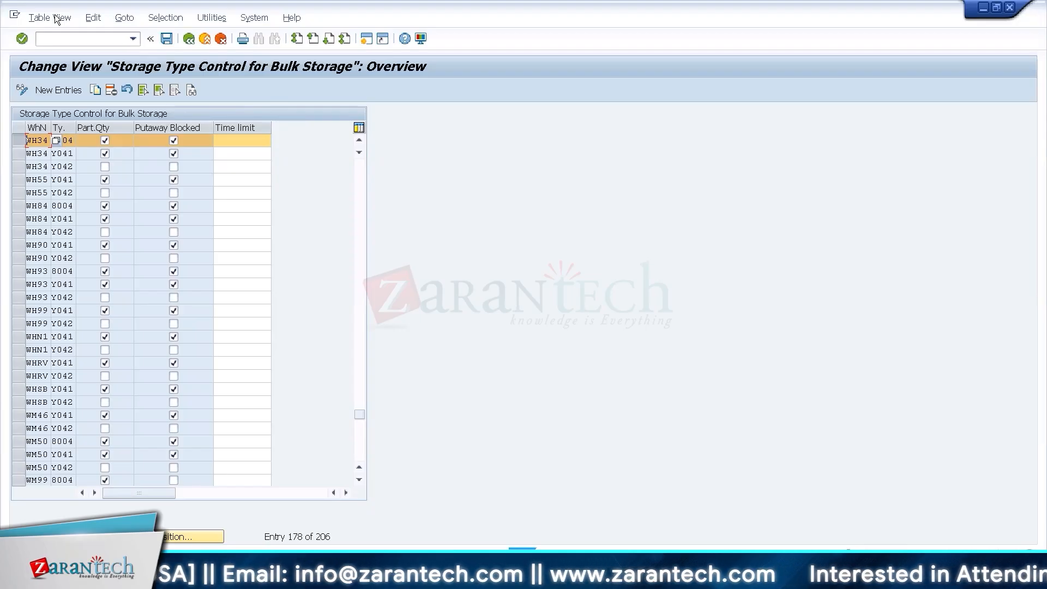
left_click(189, 40)
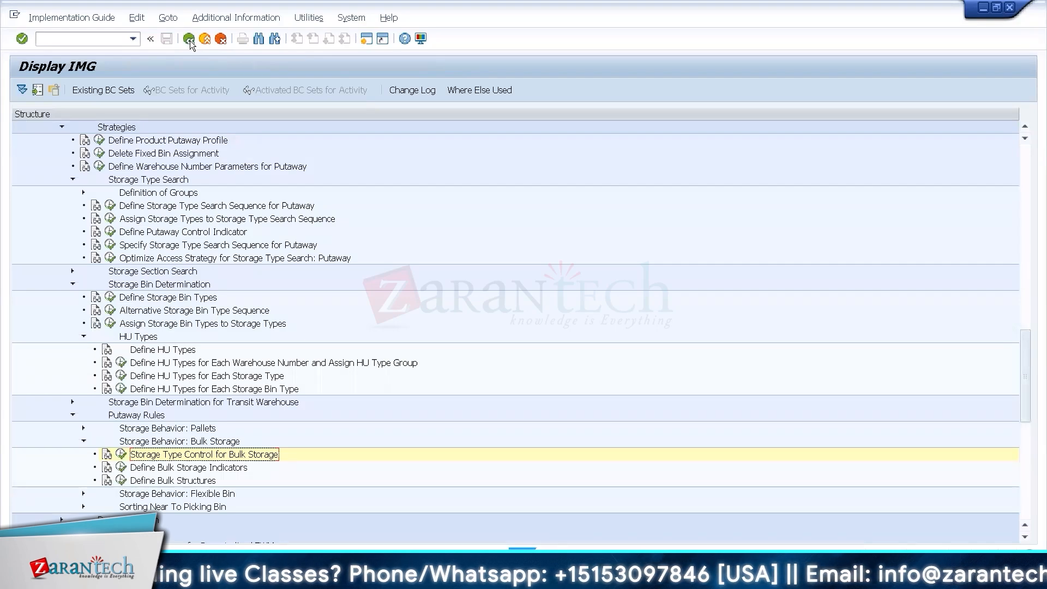
left_click(190, 40)
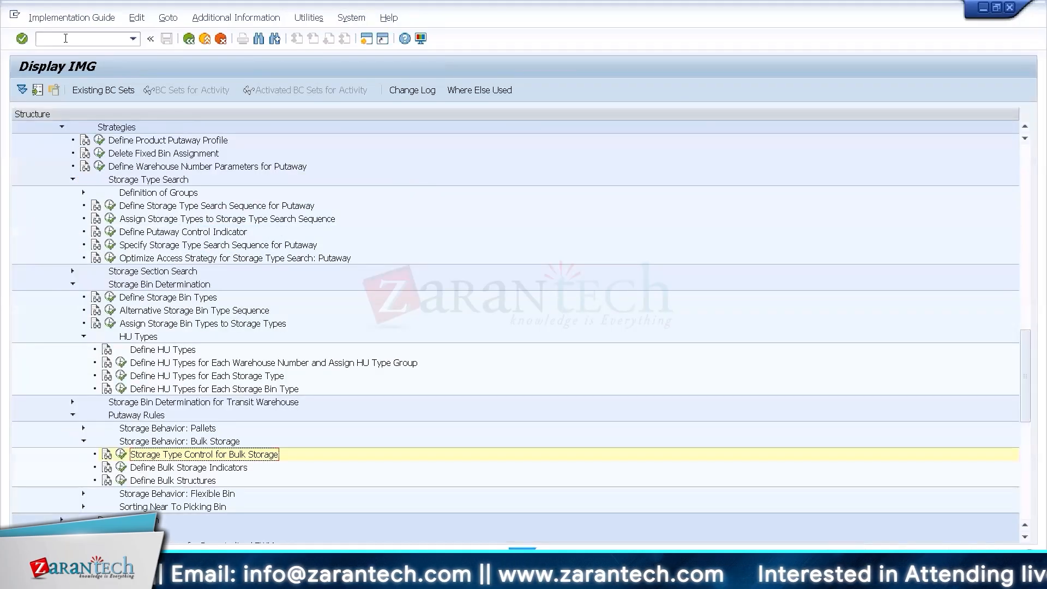
Start Change Material (MM02) in a new session for T-F100 and choose the Sales: General/Plant Data view.
left_click(65, 38)
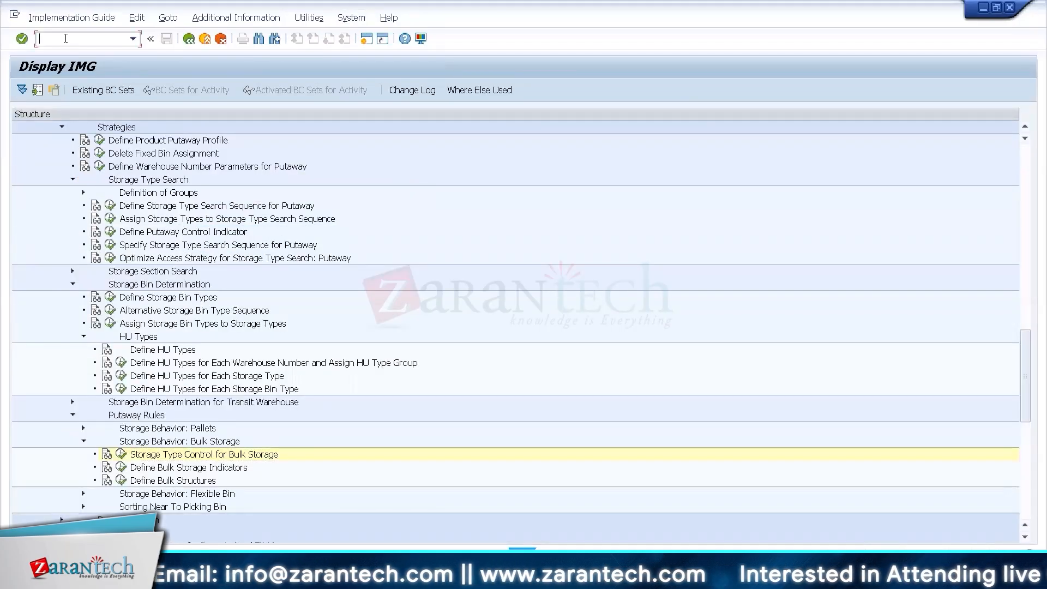
type("/omm02")
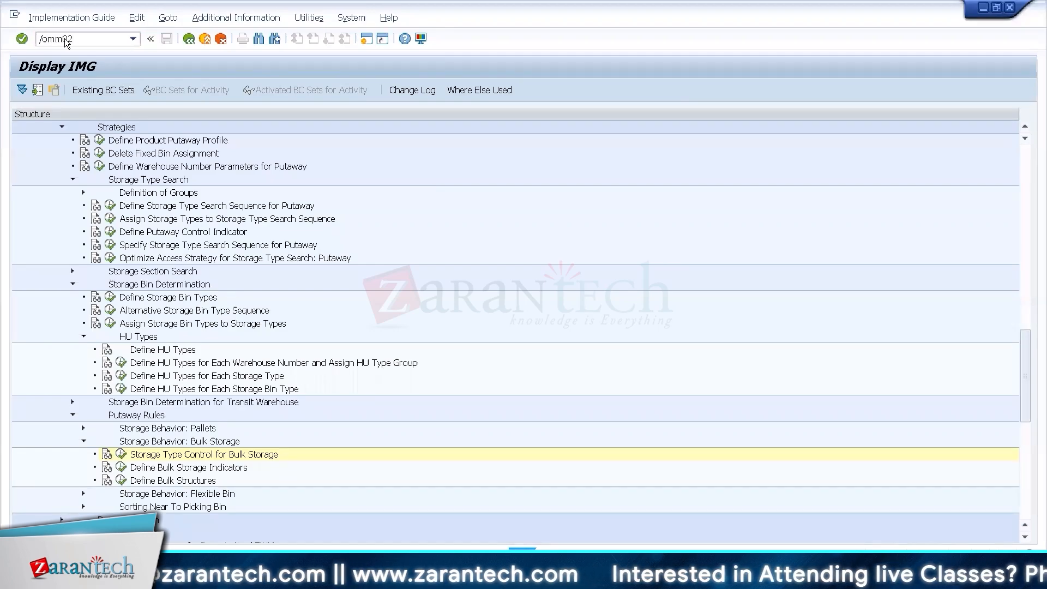
key("Return")
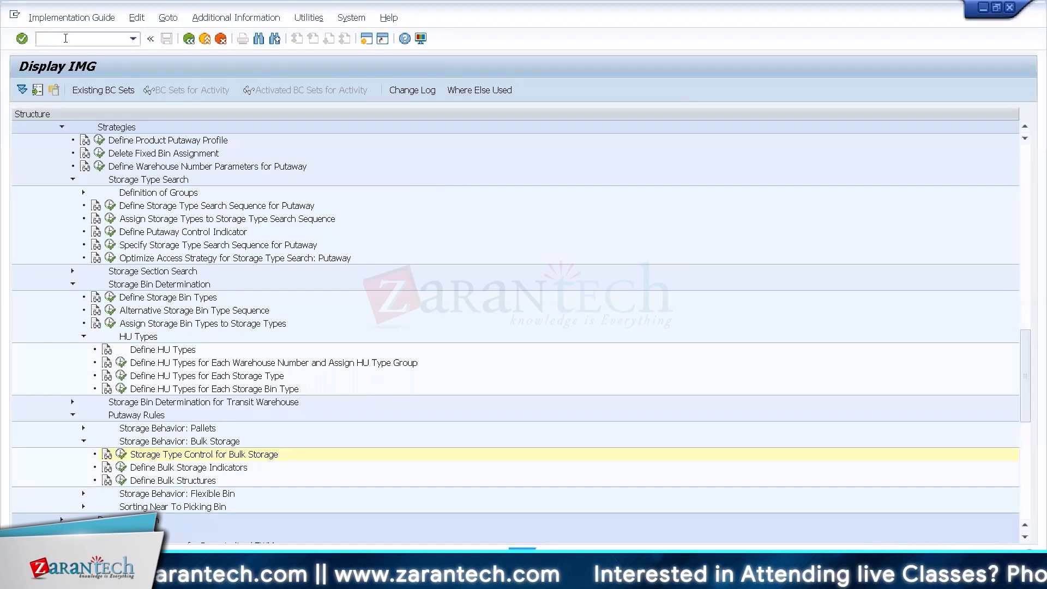
key("Return")
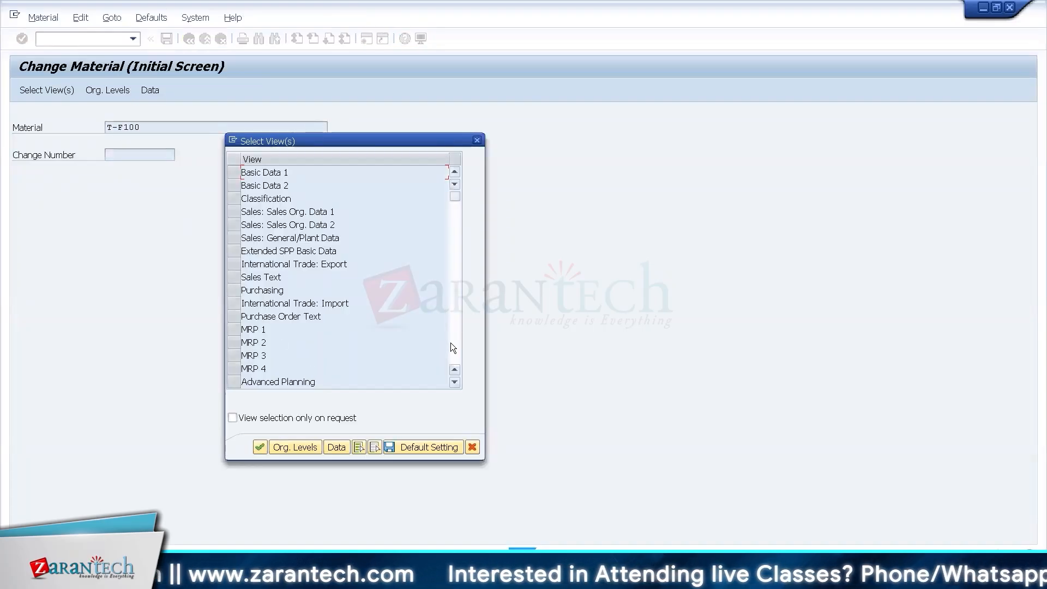
left_click(232, 238)
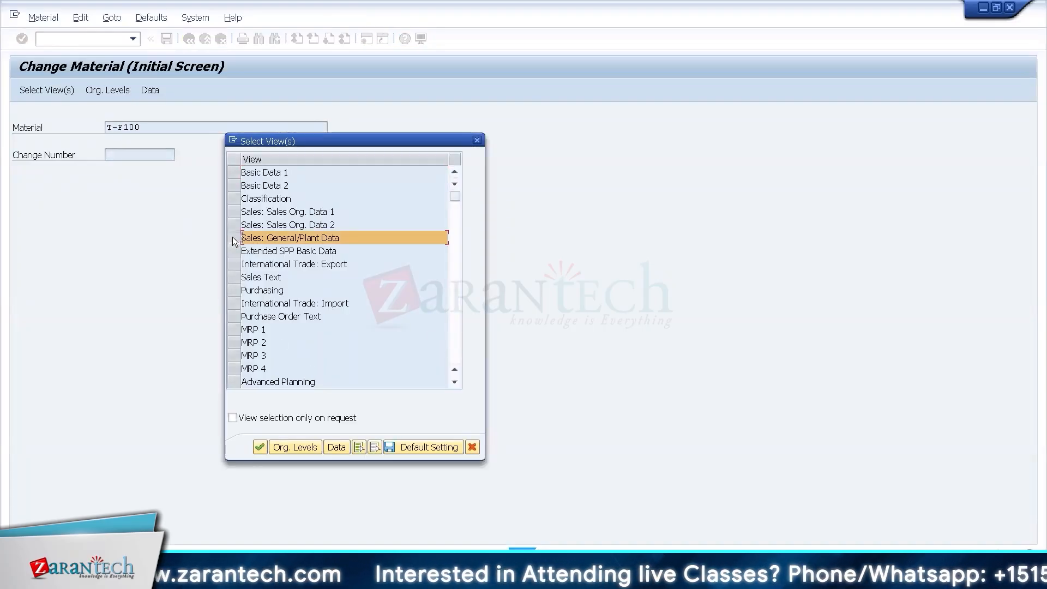
key("Return")
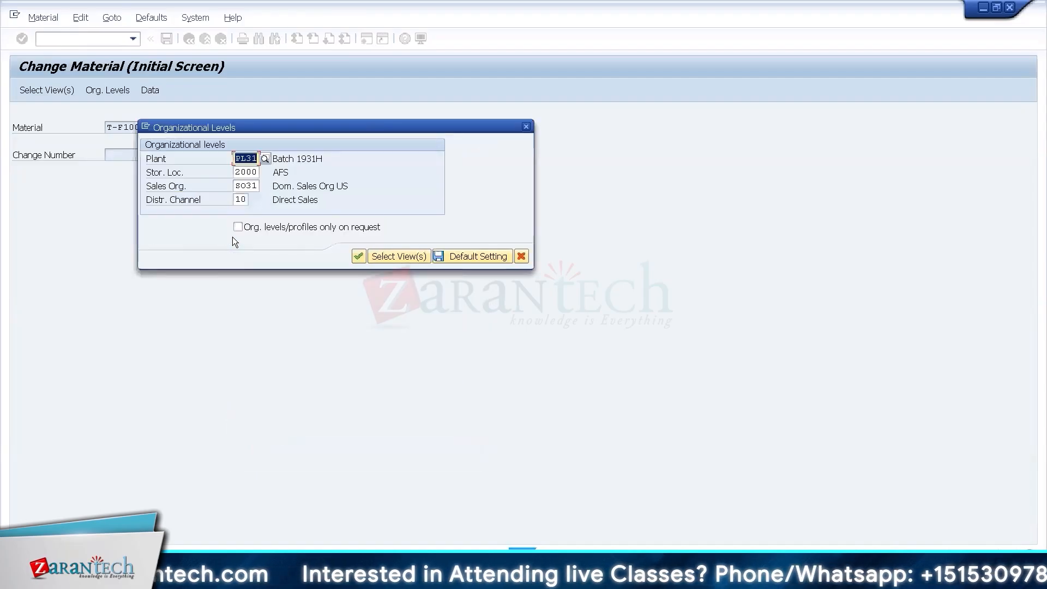
Display T-F100's general plant data for plant PL34 and storage location 4000 without a sales organization, then return to the initial screen.
type("PL34")
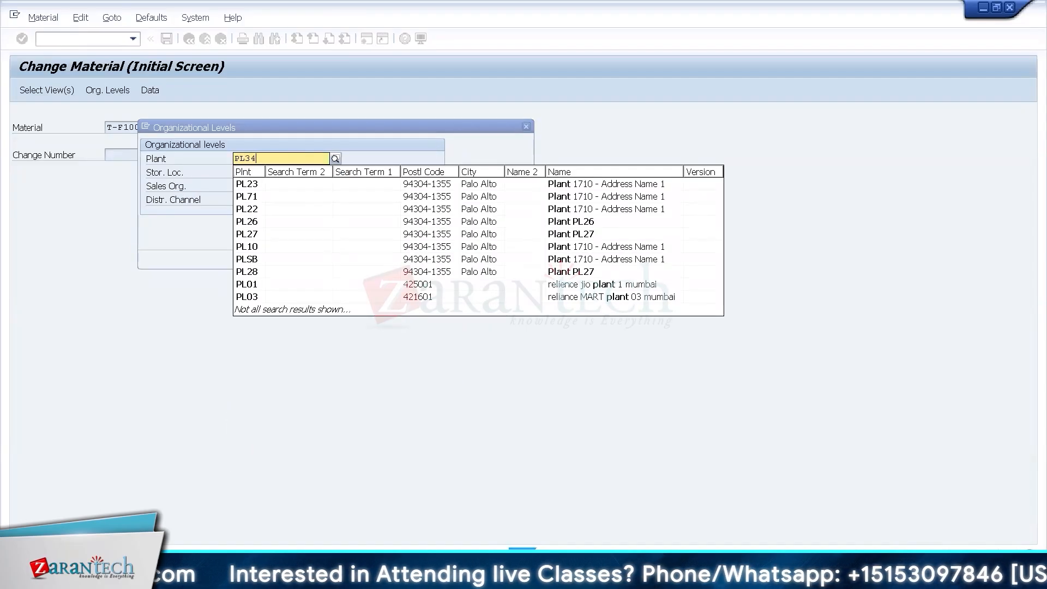
key("Tab")
type("4000")
key("Tab")
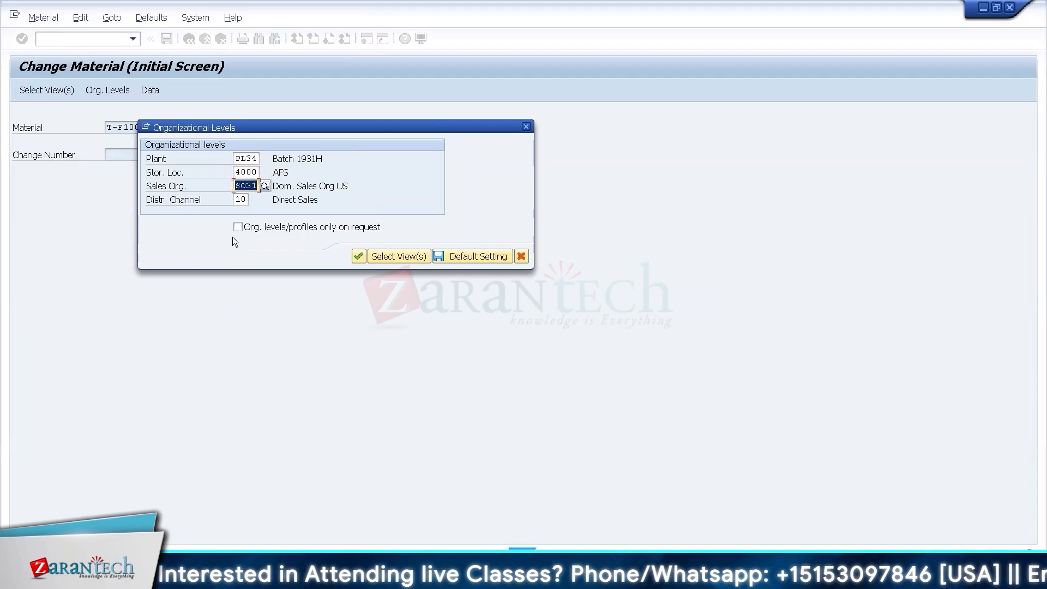
key("BackSpace")
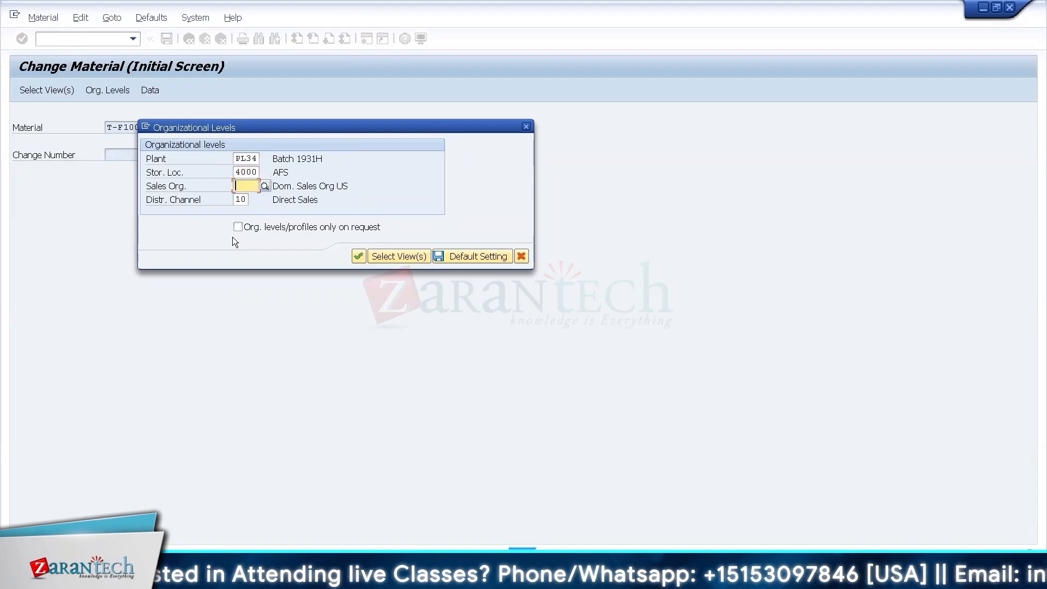
key("Return")
key("Return")
type("S")
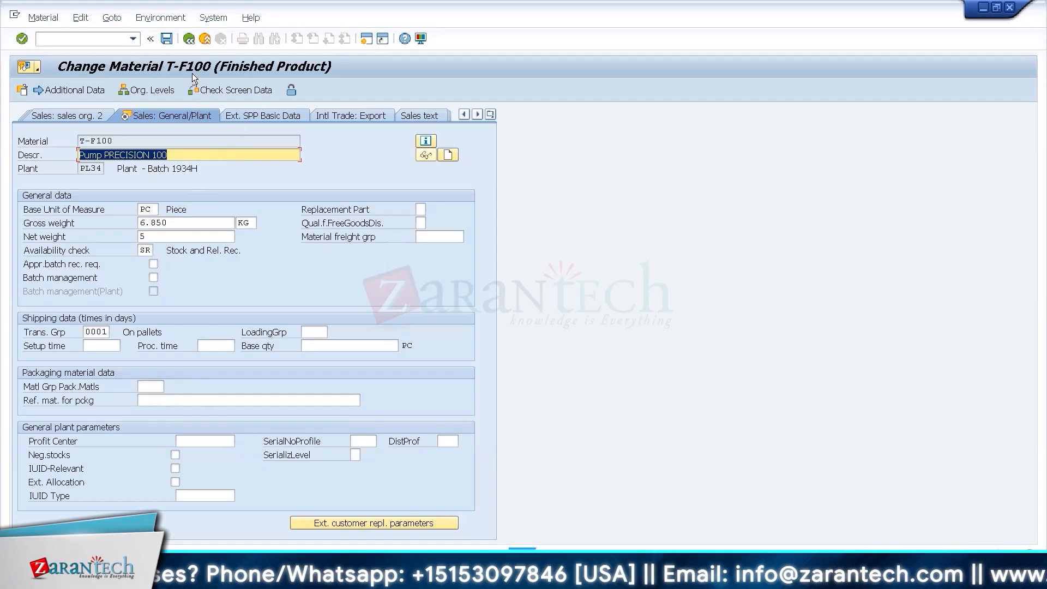
left_click(190, 38)
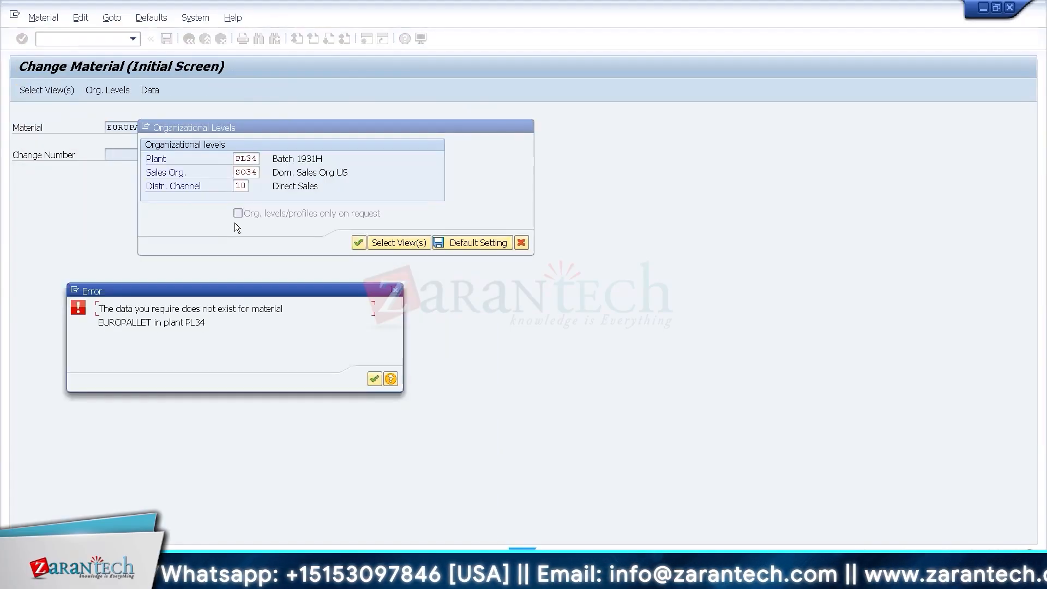
Open the general plant data of material EUROPALLET, set its packaging material type to YN01 (SSCC Pallet), and save the material.
key("Return")
key("Tab")
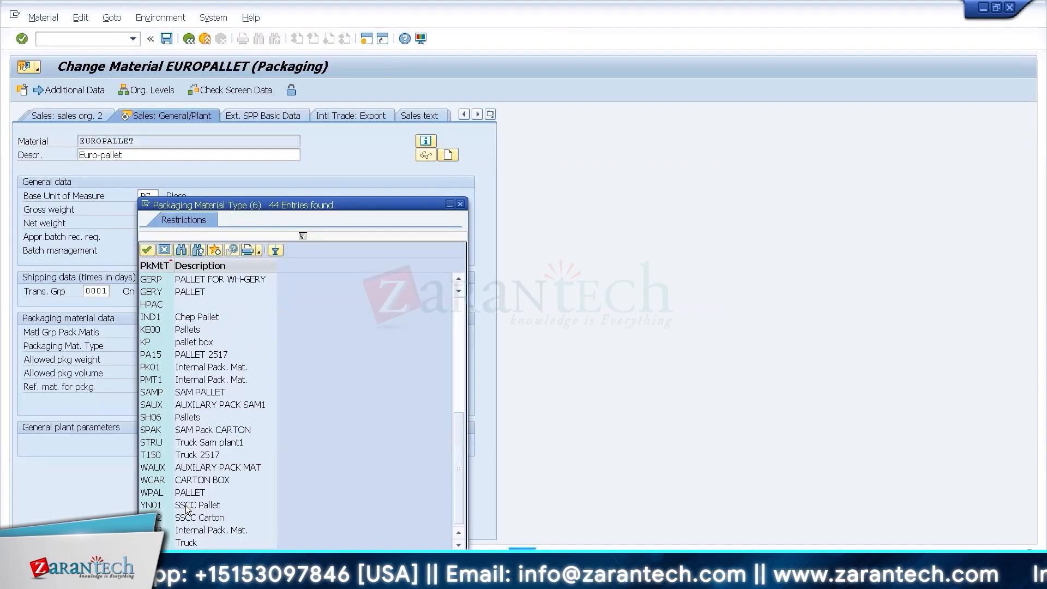
double_click(187, 505)
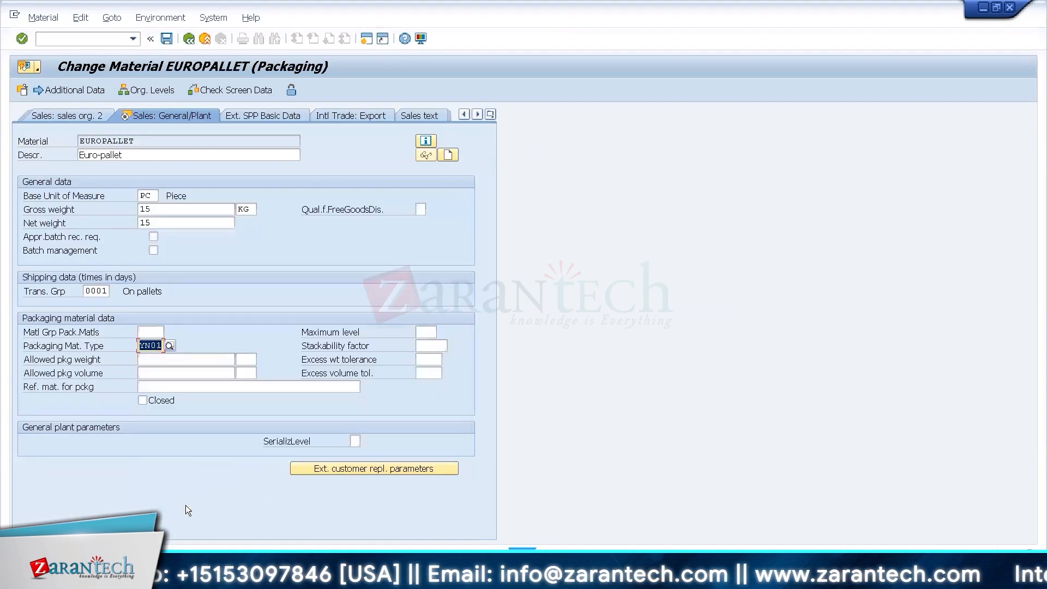
left_click(163, 37)
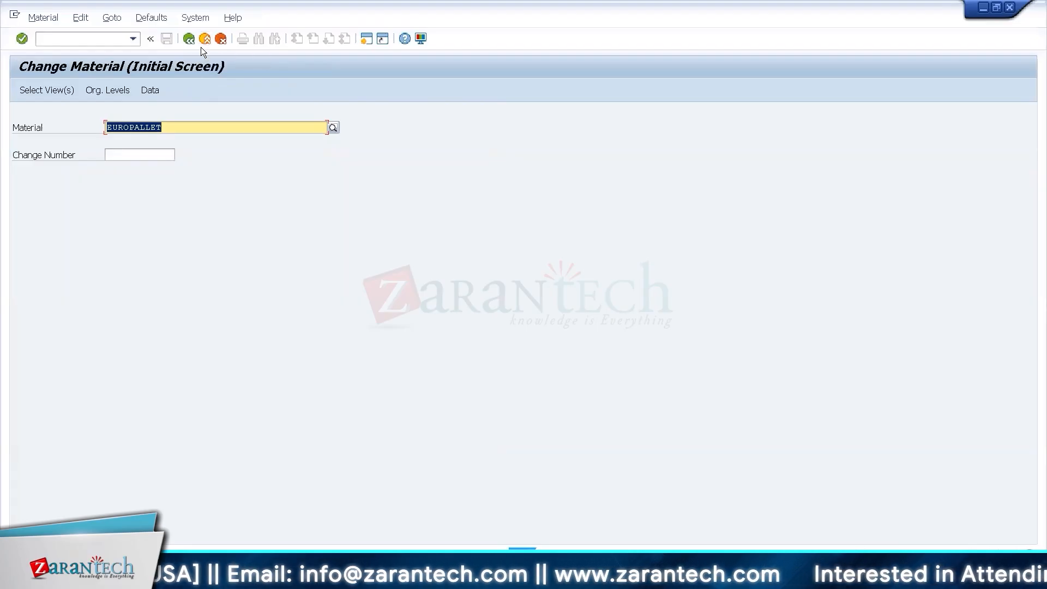
Display the proposed inbound delivery with VL33N and examine its goods movement data and document flow.
left_click(41, 39)
type("/nvl33")
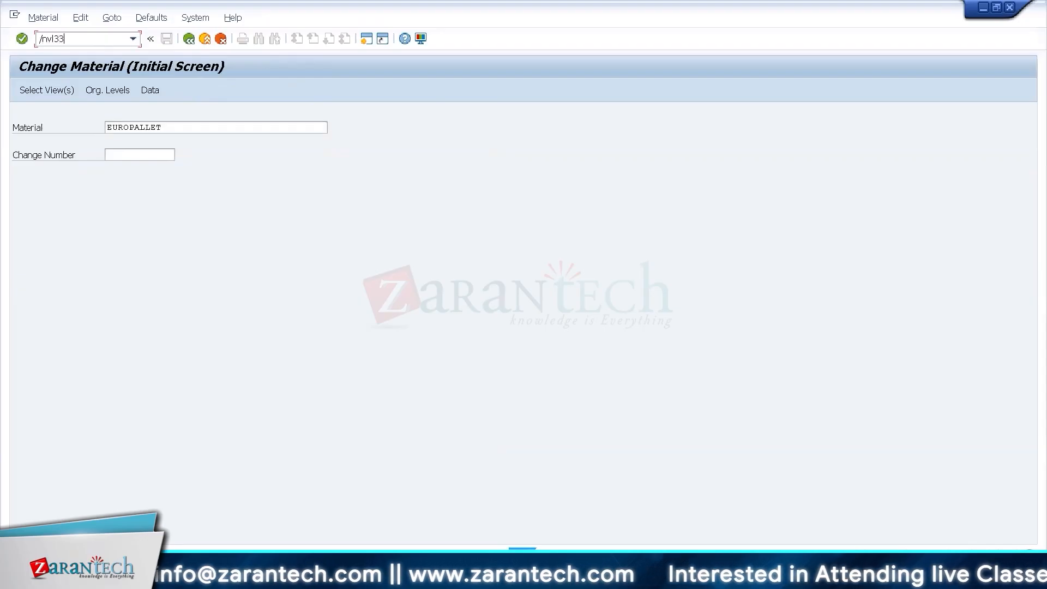
type("n")
key("Return")
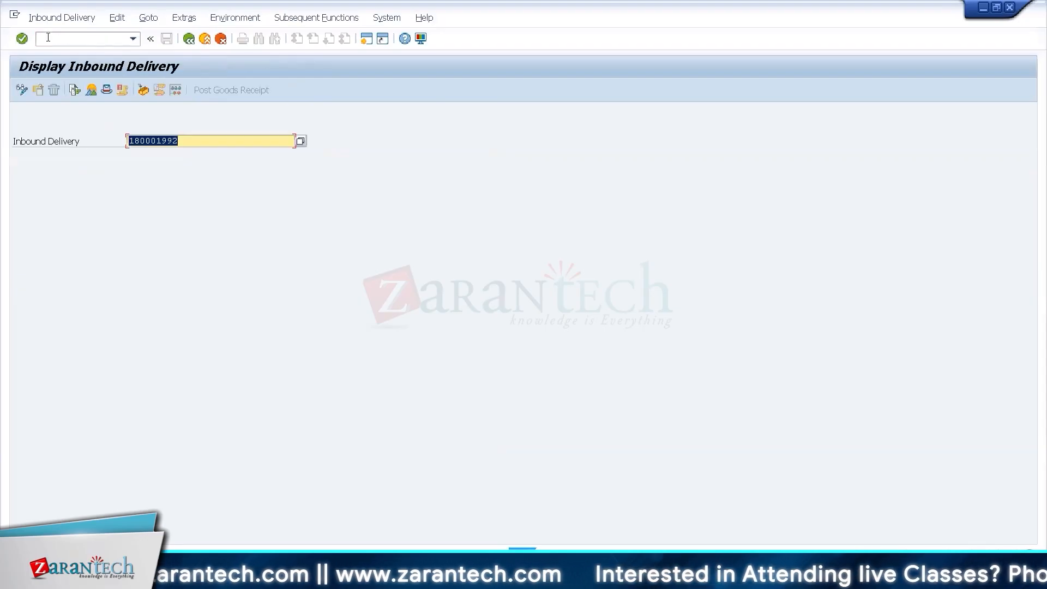
key("Return")
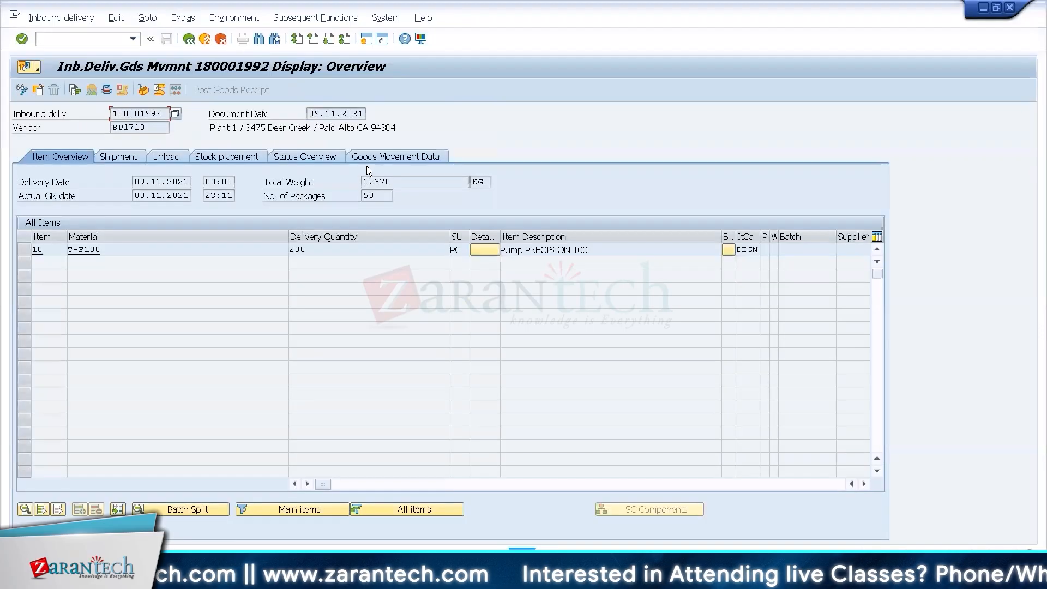
left_click(380, 157)
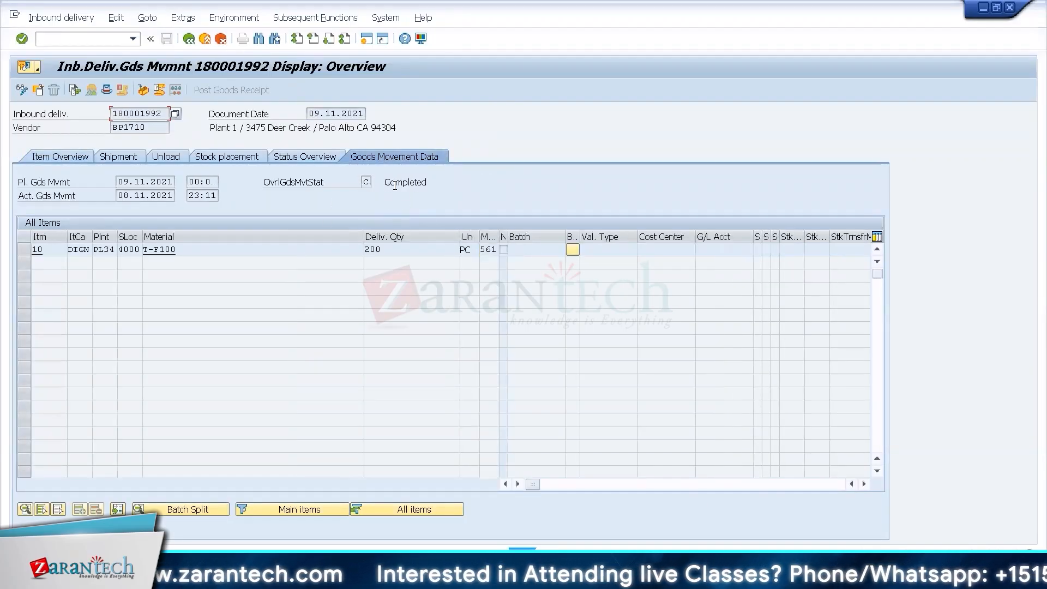
left_click(74, 92)
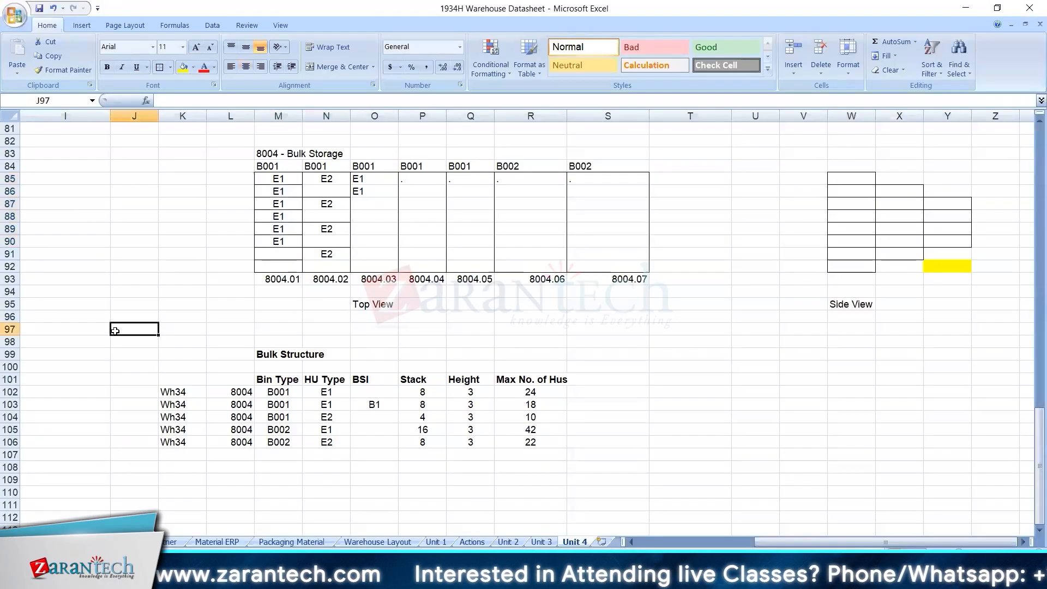
Switch to the Excel warehouse datasheet and highlight the availability group Configuration list in A32:D36 of the Unit 4 sheet.
key("Home")
key("Up")
key("Up")
key("Up")
key("Up")
key("Up")
key("Up")
key("Up")
key("Up")
key("Up")
key("Up")
key("Up")
key("Up")
key("Up")
key("Up")
key("Up")
key("Up")
key("Up")
key("Up")
key("Up")
key("Up")
key("Up")
key("Up")
key("Up")
key("Up")
key("Up")
key("Up")
key("Up")
key("Up")
key("Up")
key("Up")
key("Up")
key("Up")
key("Up")
key("Up")
key("Up")
key("Up")
key("Up")
key("Up")
key("Up")
key("Up")
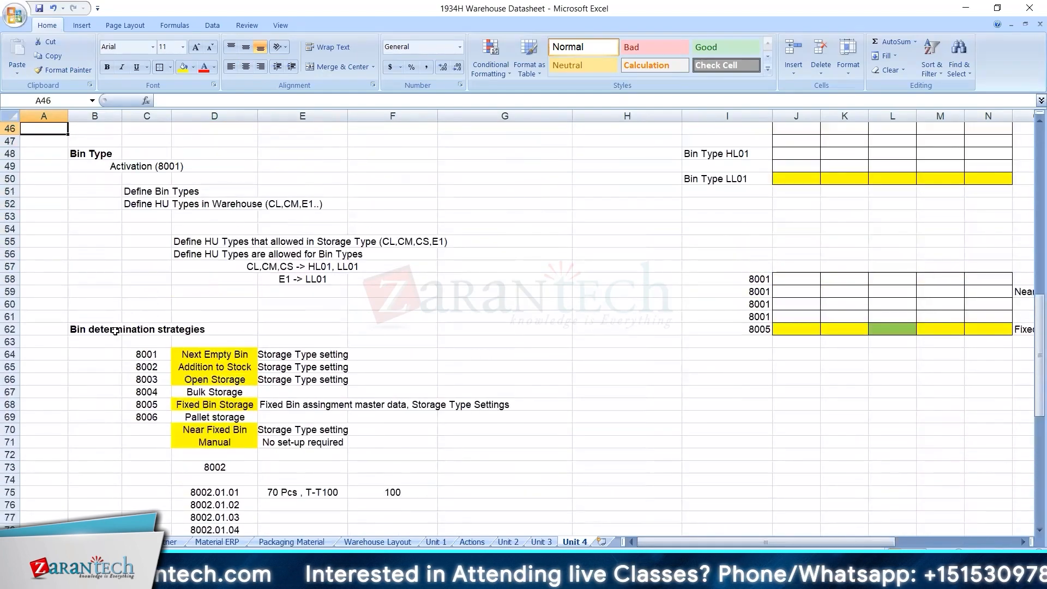
key("Up")
key("Up")
key("Up")
key("Up")
key("Up")
key("Up")
key("Up")
key("Up")
key("Up")
key("Up")
key("Up")
key("Up")
key("Up")
key("Up")
key("Up")
key("Up")
key("Up")
key("Up")
key("Up")
key("Up")
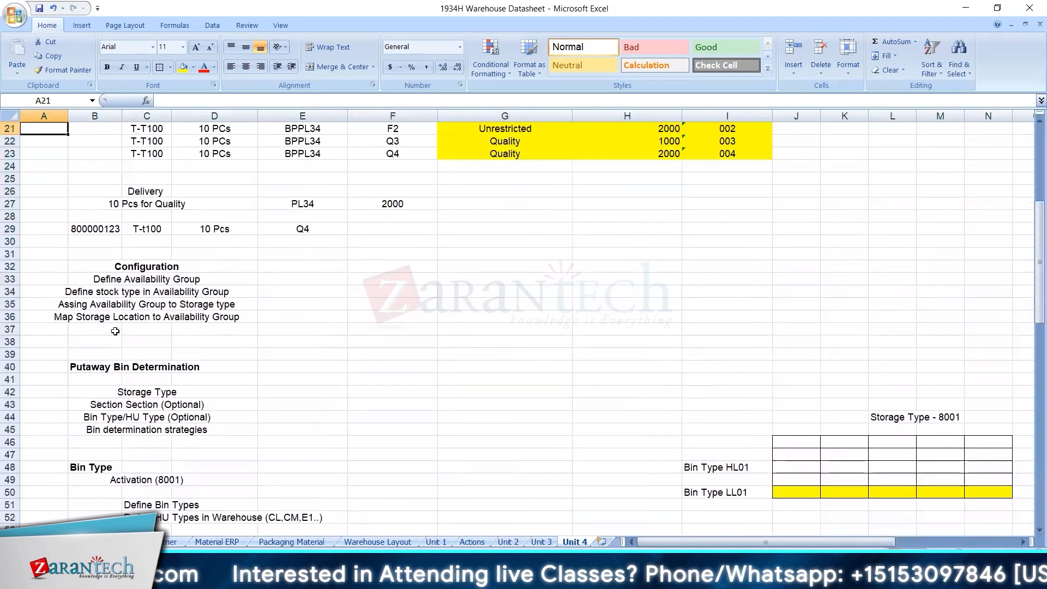
left_click_drag(83, 277, 211, 316)
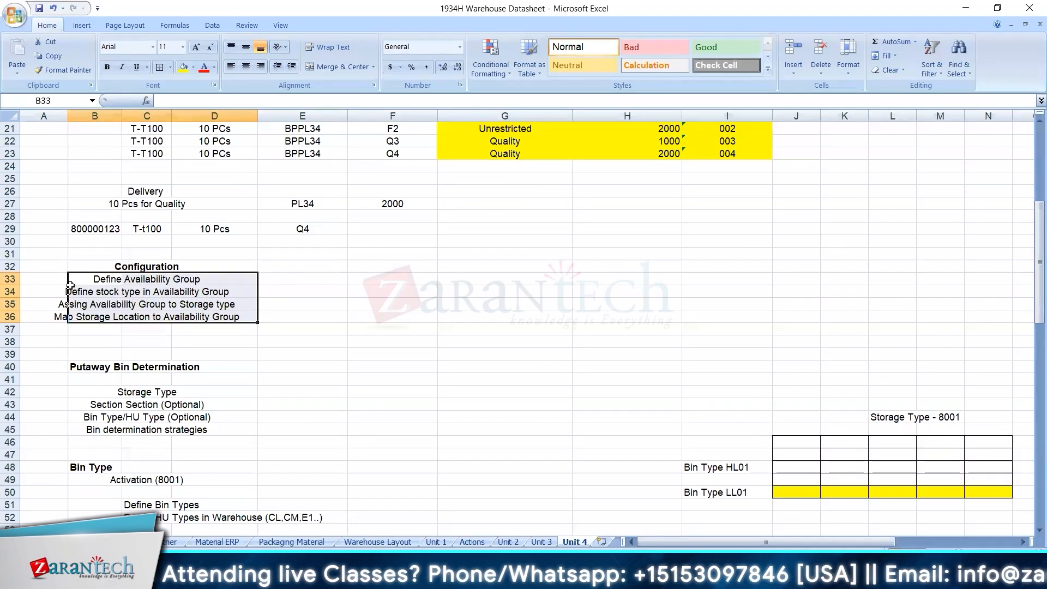
left_click_drag(43, 278, 238, 317)
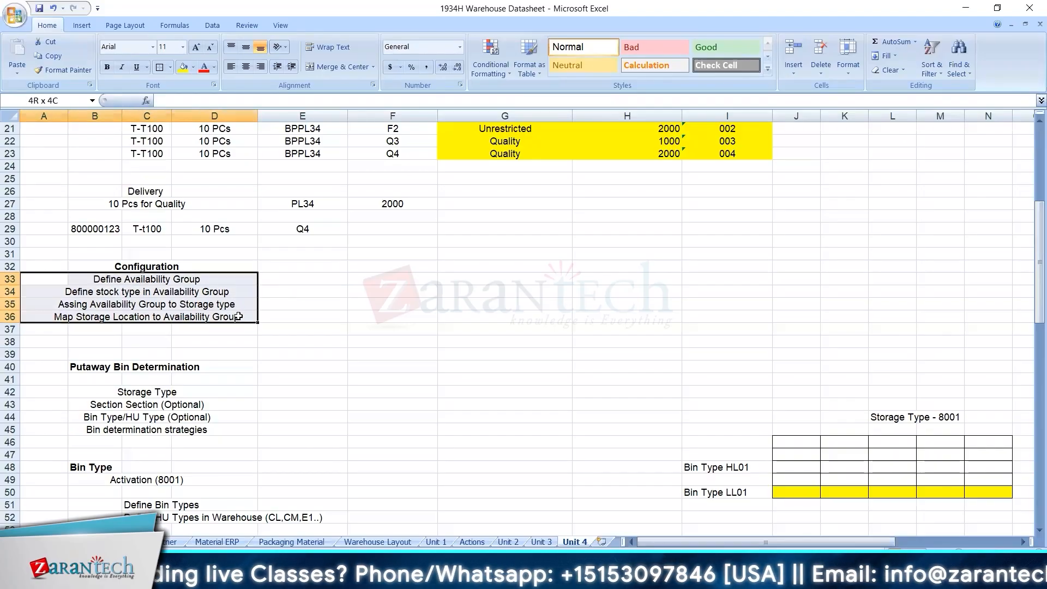
left_click_drag(41, 266, 218, 316)
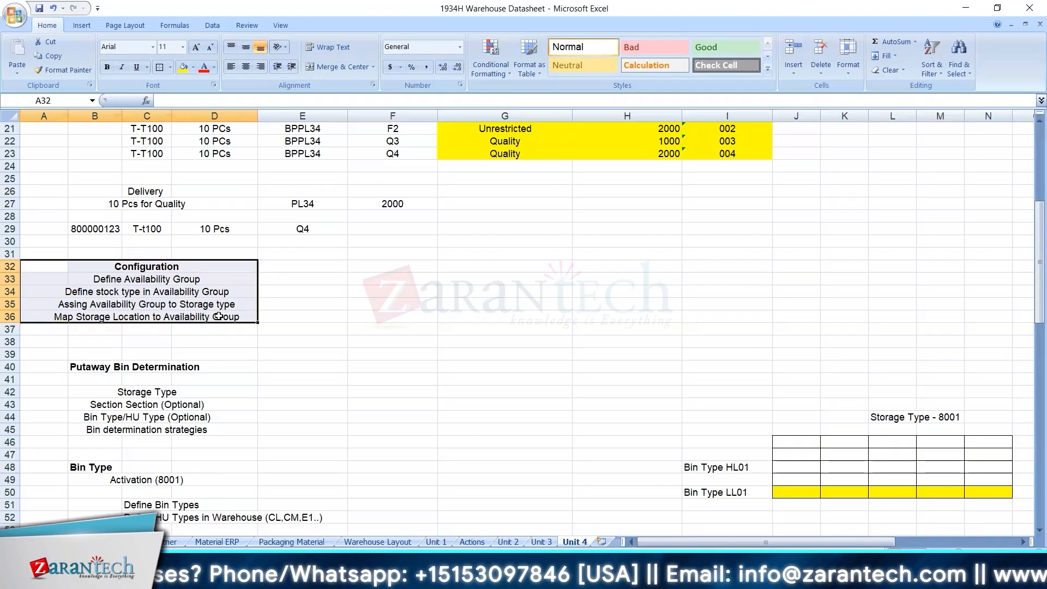